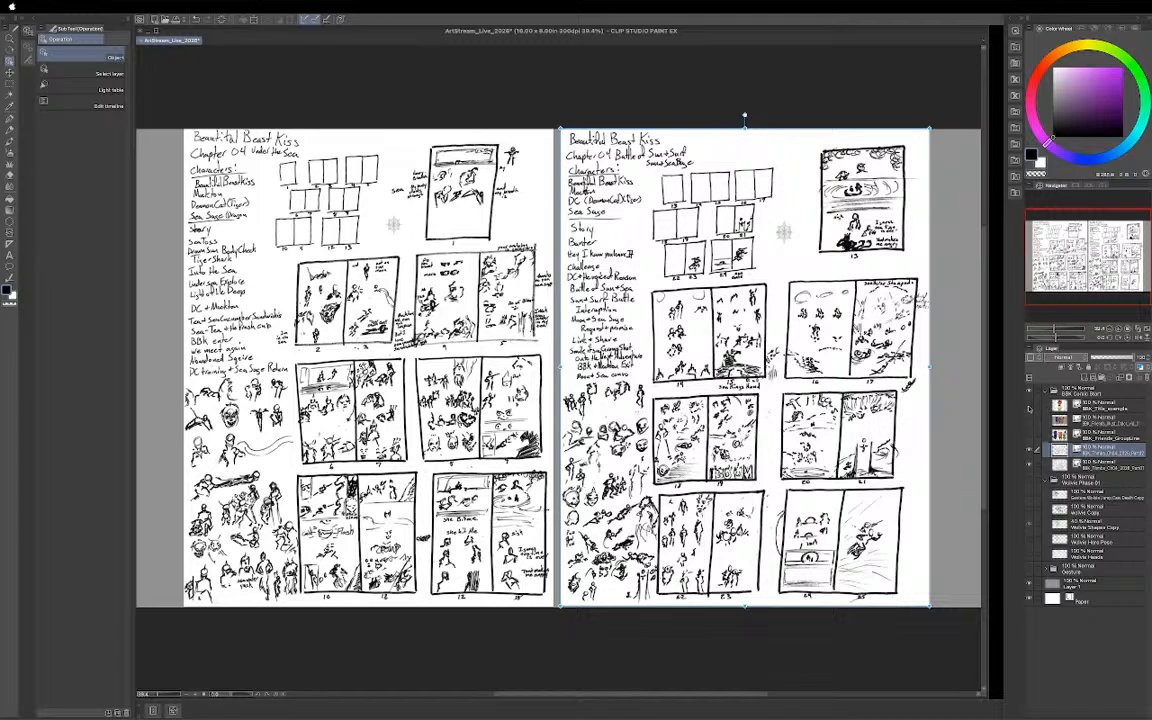
# Review the Beautiful Beast Kiss title artwork and the character group reference by showing and hiding their layers over the thumbnail pages
pyautogui.click(1031, 410)
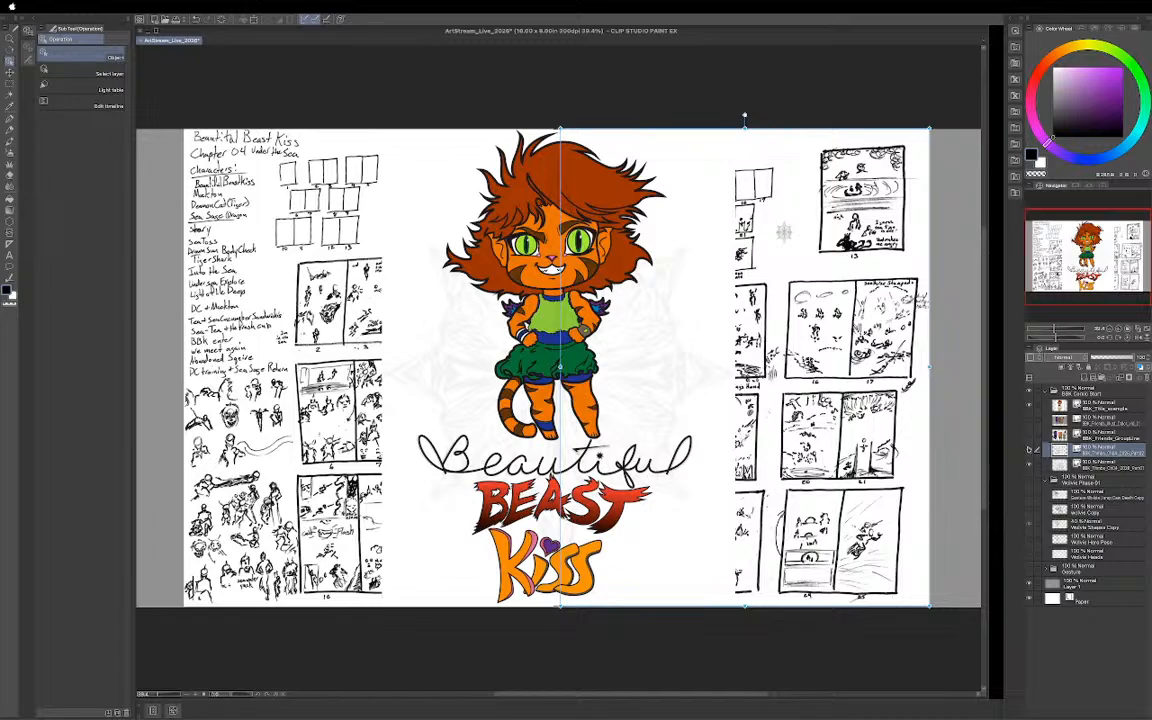
pyautogui.click(1031, 451)
pyautogui.click(1031, 451)
pyautogui.click(1095, 406)
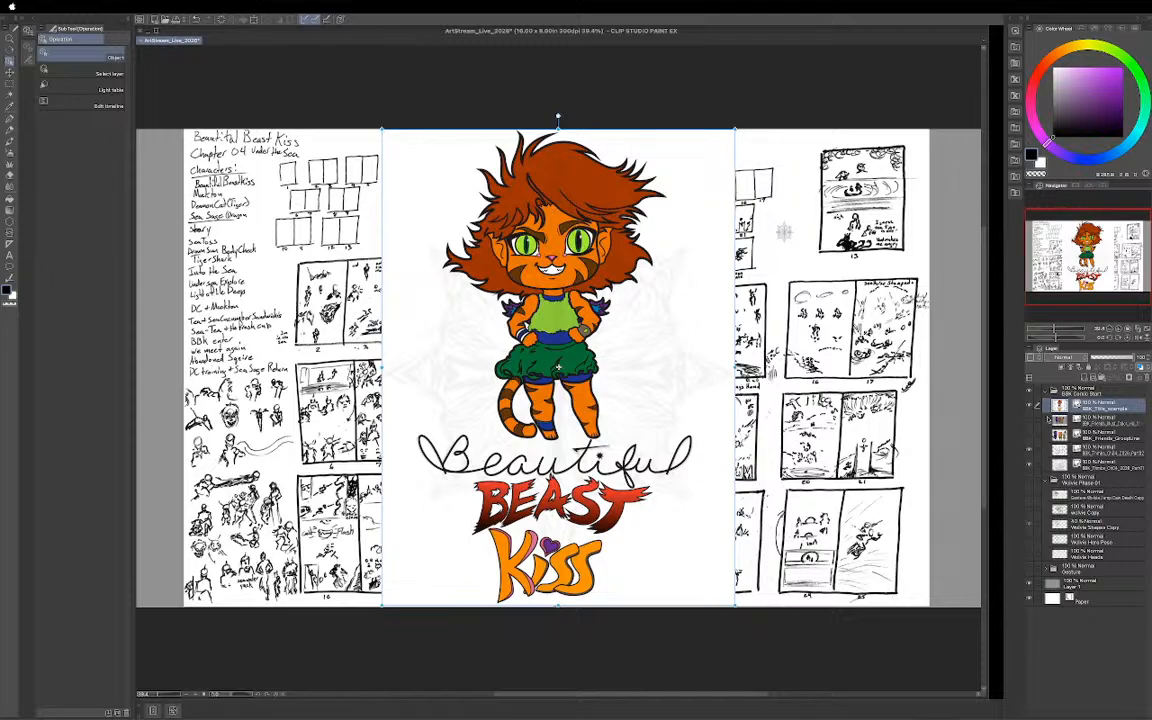
pyautogui.click(1033, 406)
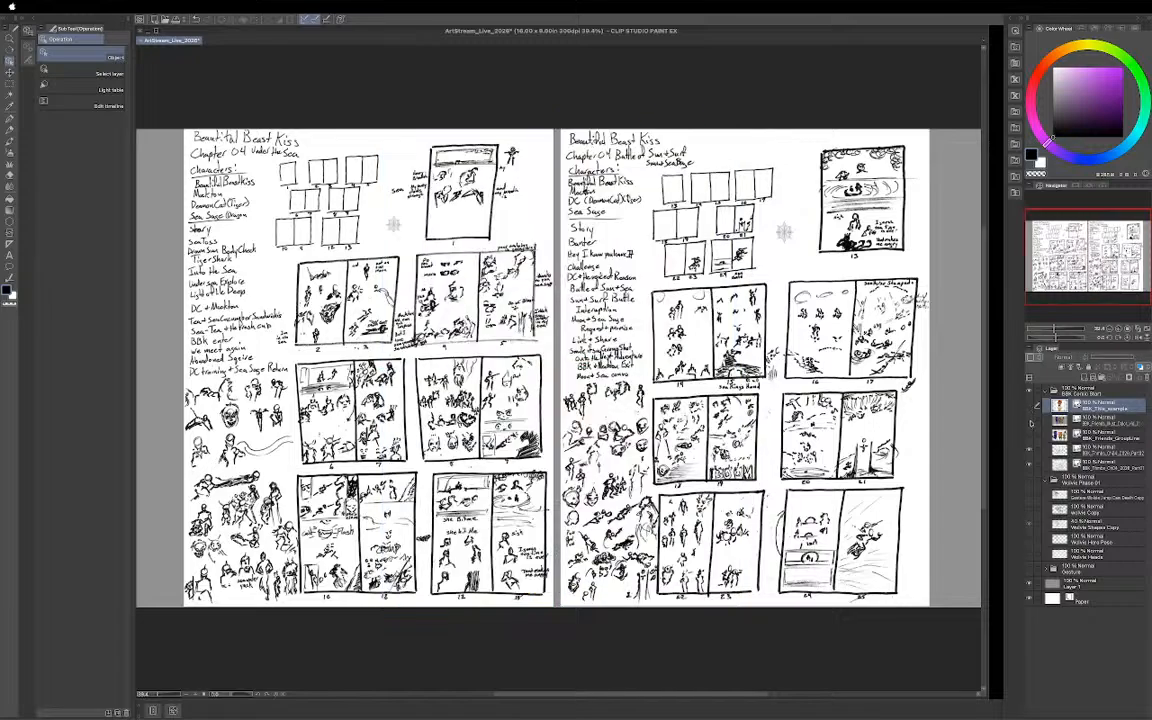
pyautogui.click(1030, 422)
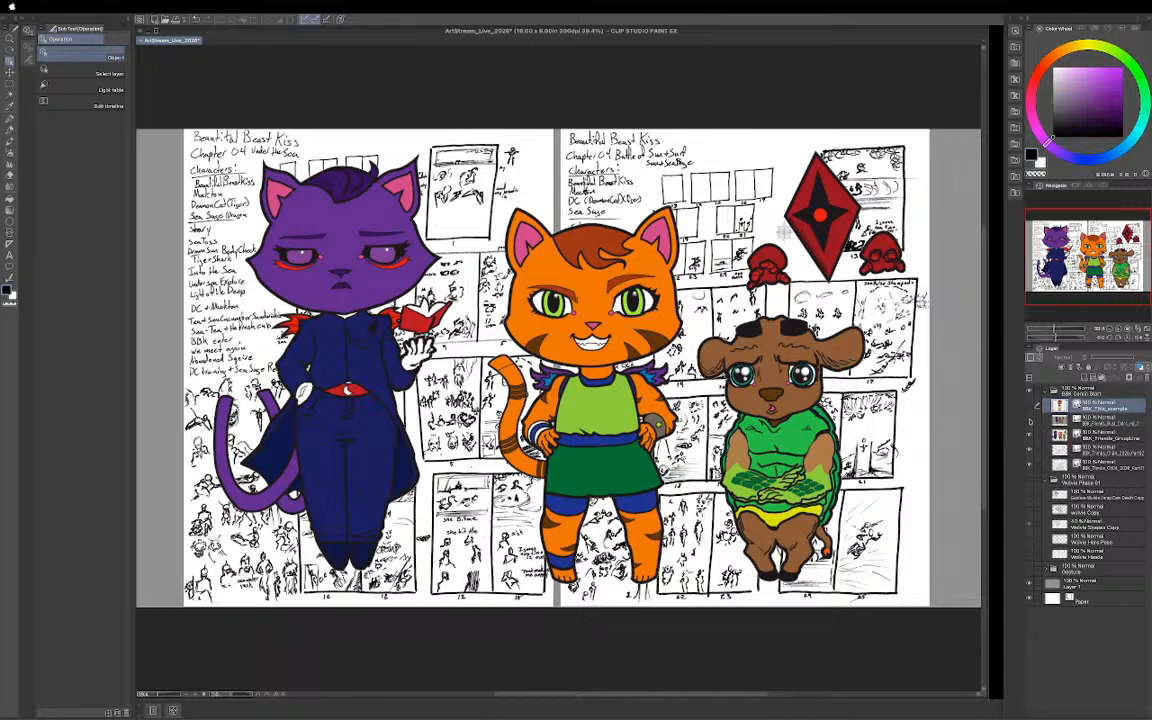
pyautogui.click(1030, 437)
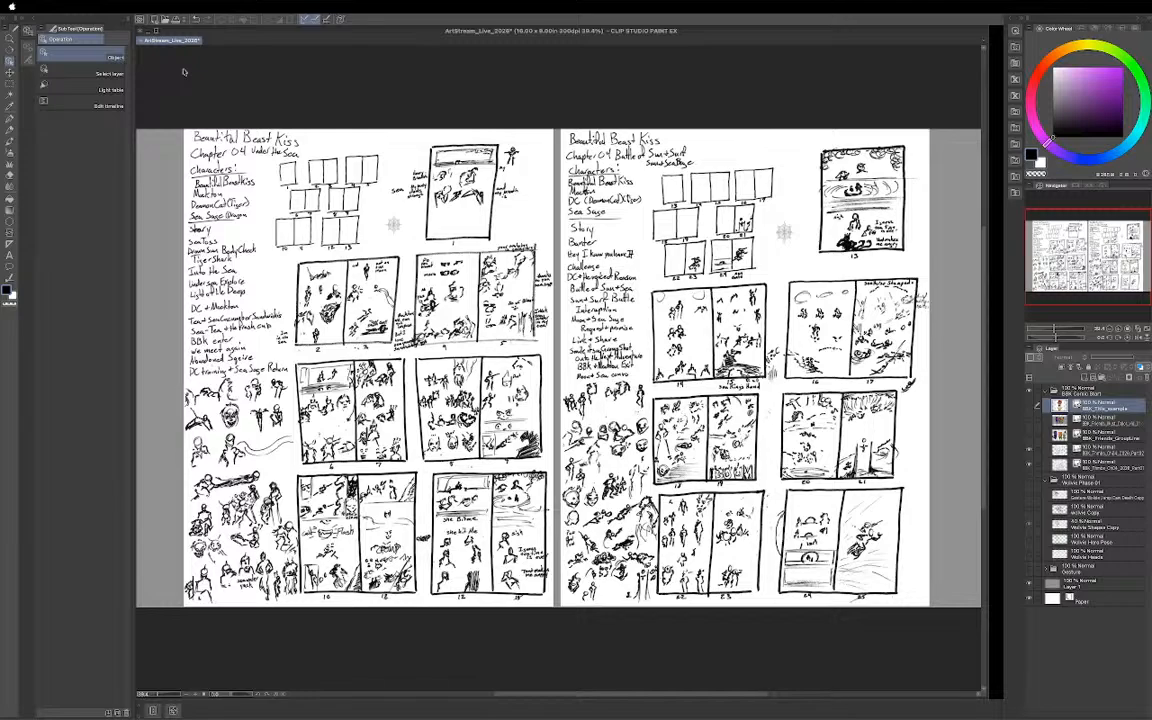
# Collapse the BBK Comic Start layer folder and hide it, leaving the plain grey canvas
pyautogui.hotkey('ctrl', 'n')
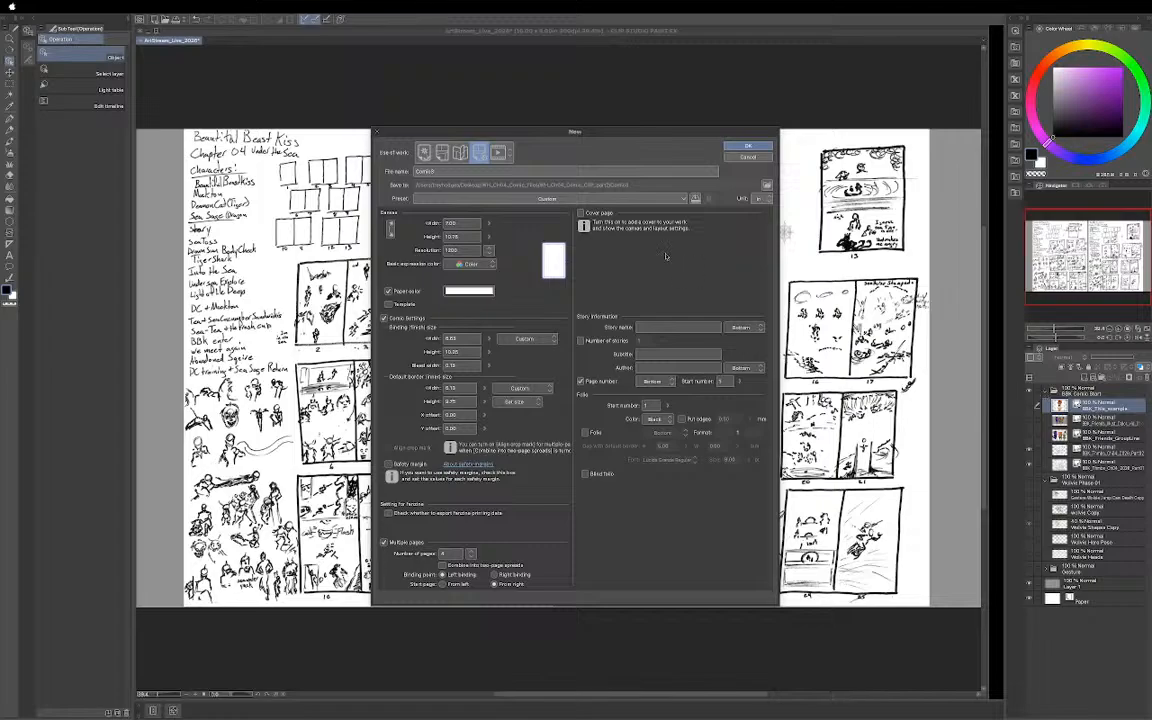
pyautogui.click(768, 157)
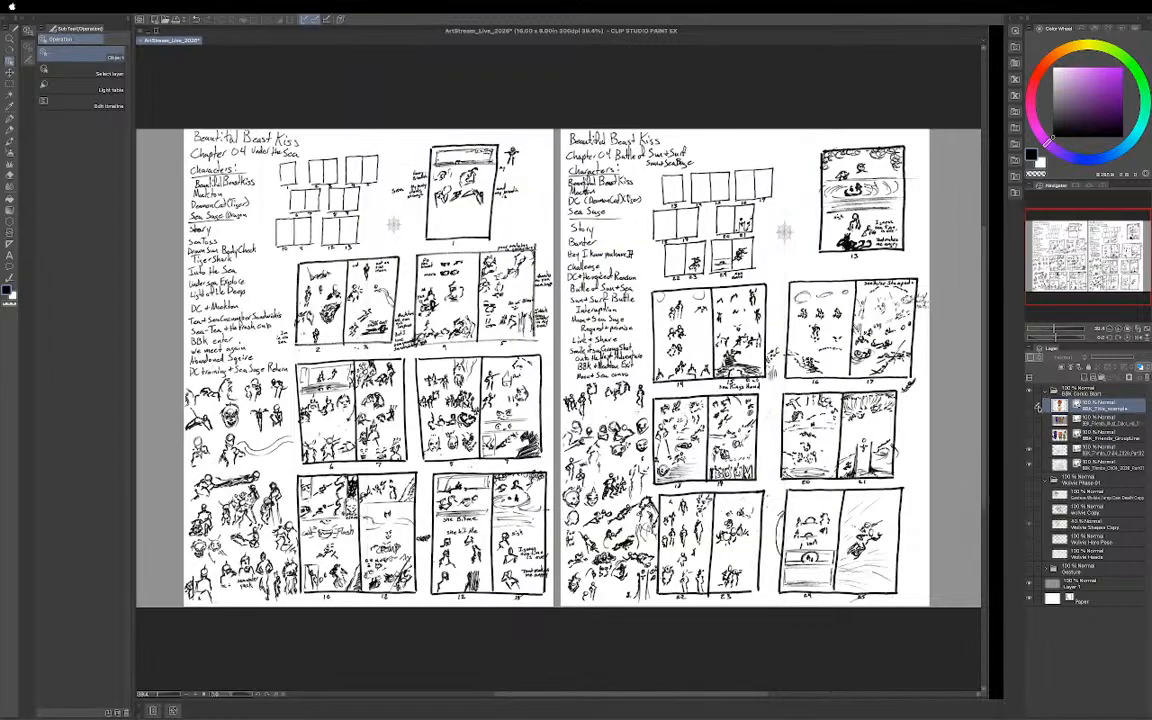
pyautogui.click(1037, 392)
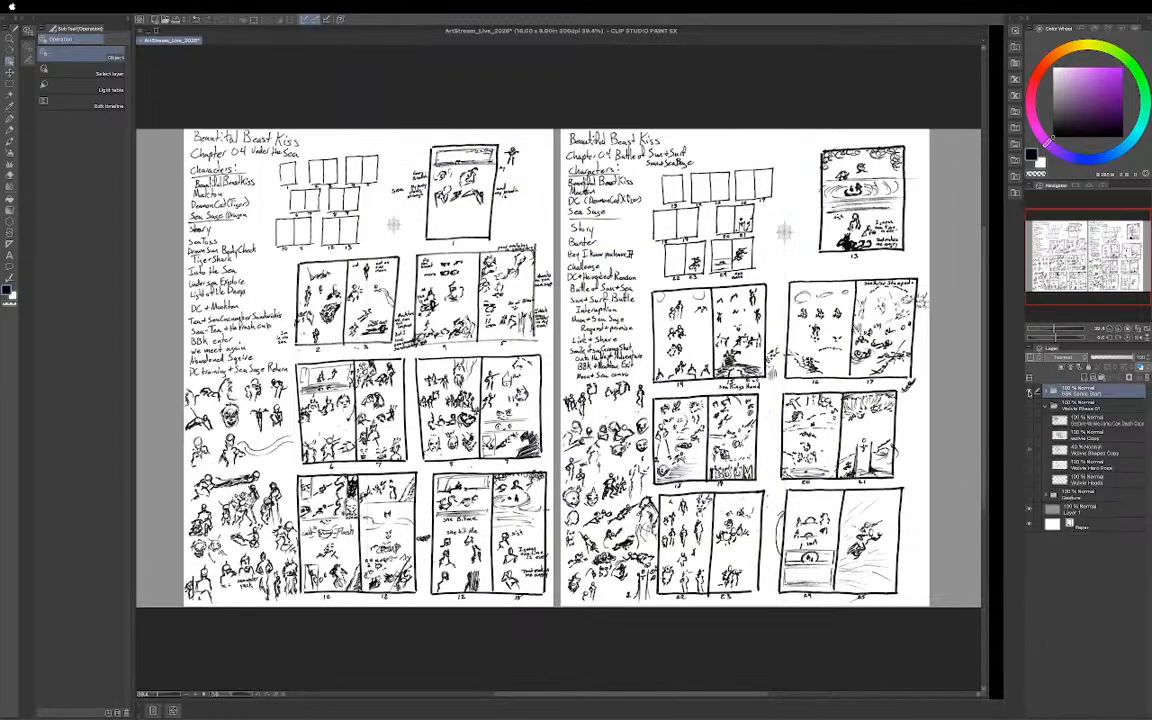
pyautogui.click(1029, 392)
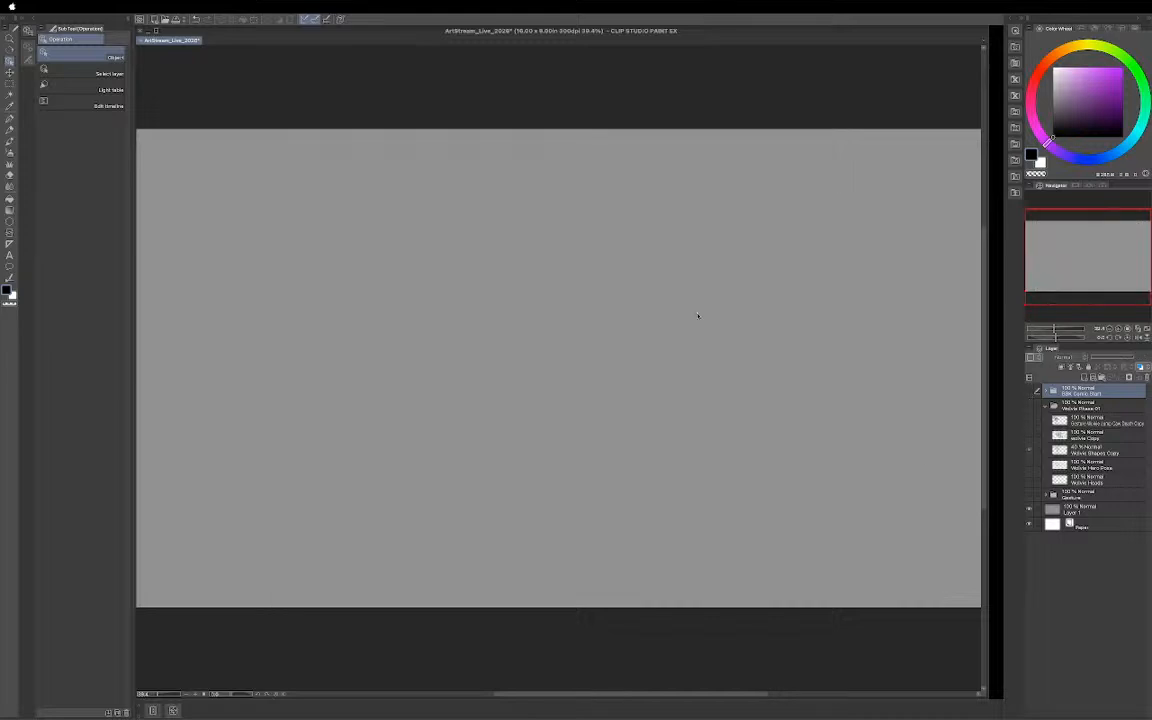
# Start a new document, compare the illustration, comic and fanzine project types, and choose the one with all comic settings
pyautogui.press('super+n')
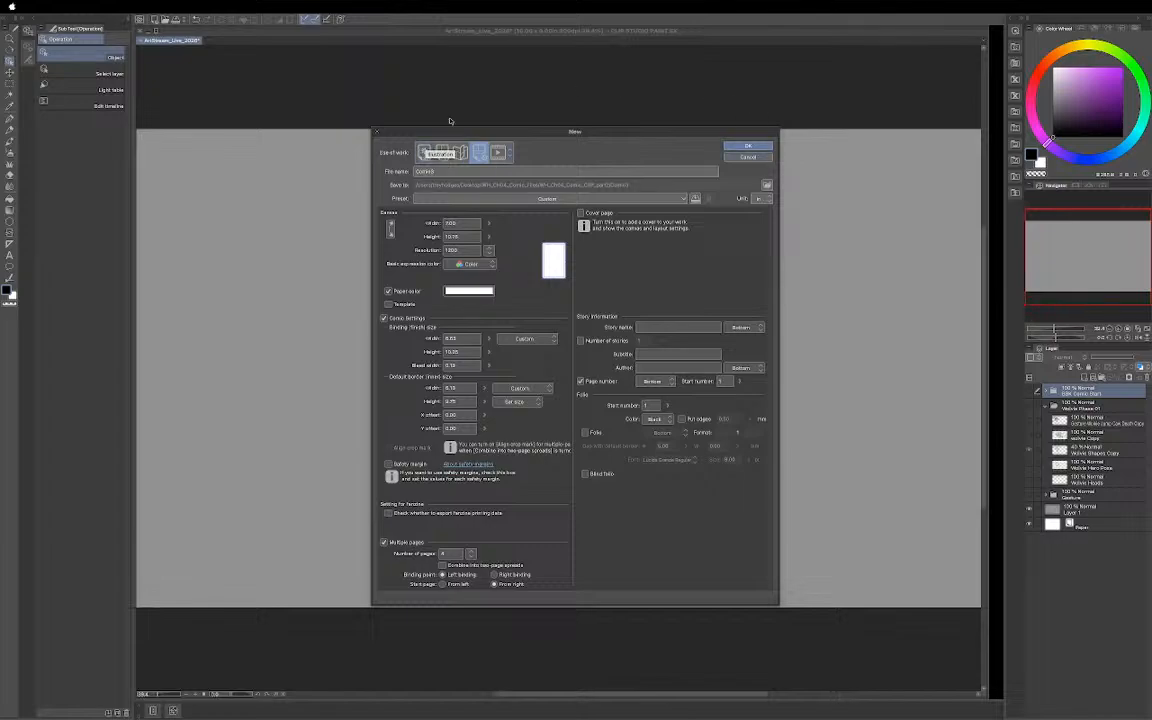
pyautogui.click(423, 152)
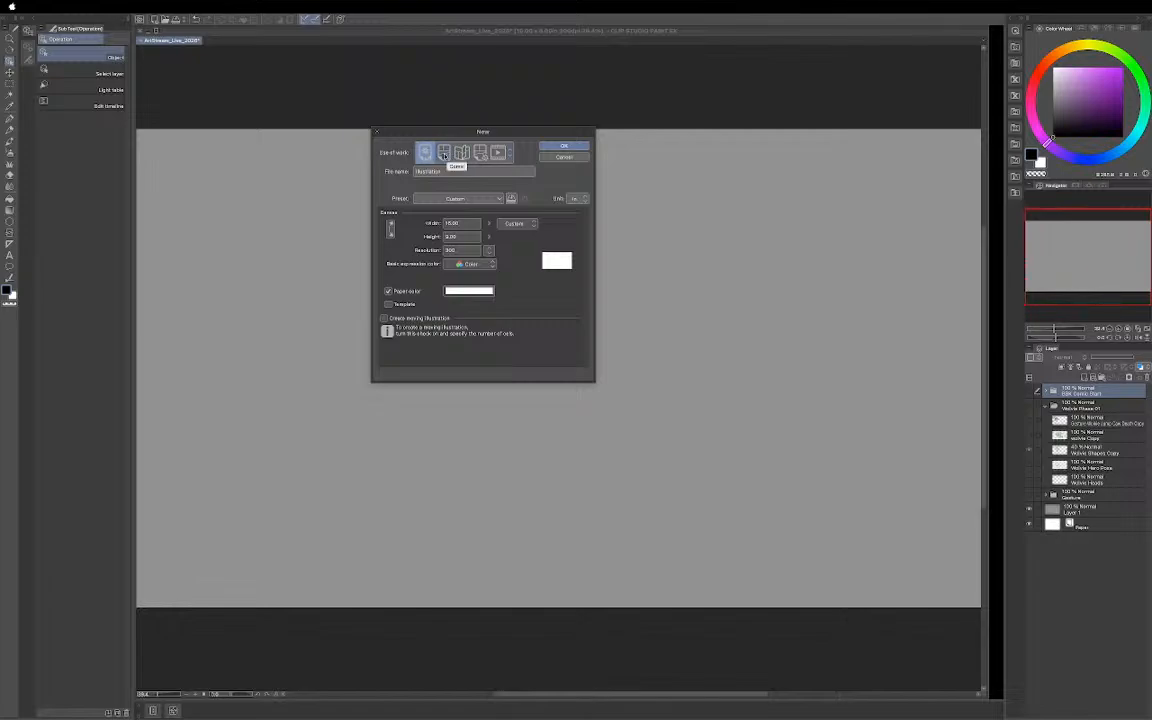
pyautogui.click(444, 155)
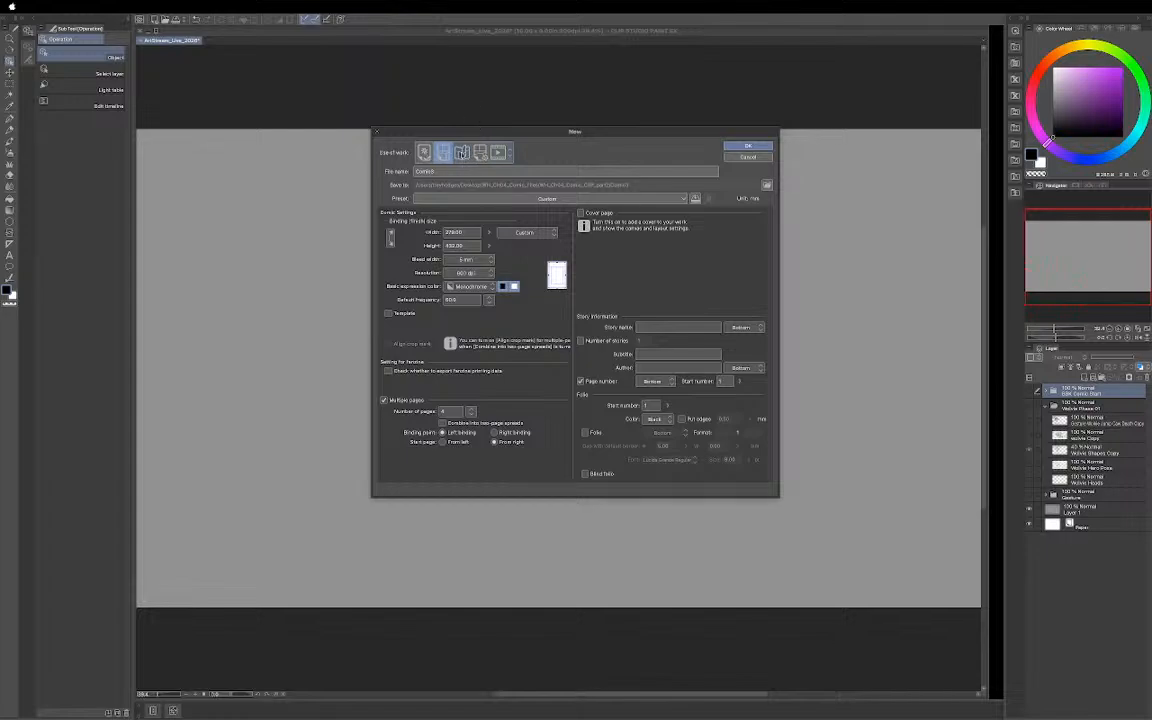
pyautogui.click(461, 152)
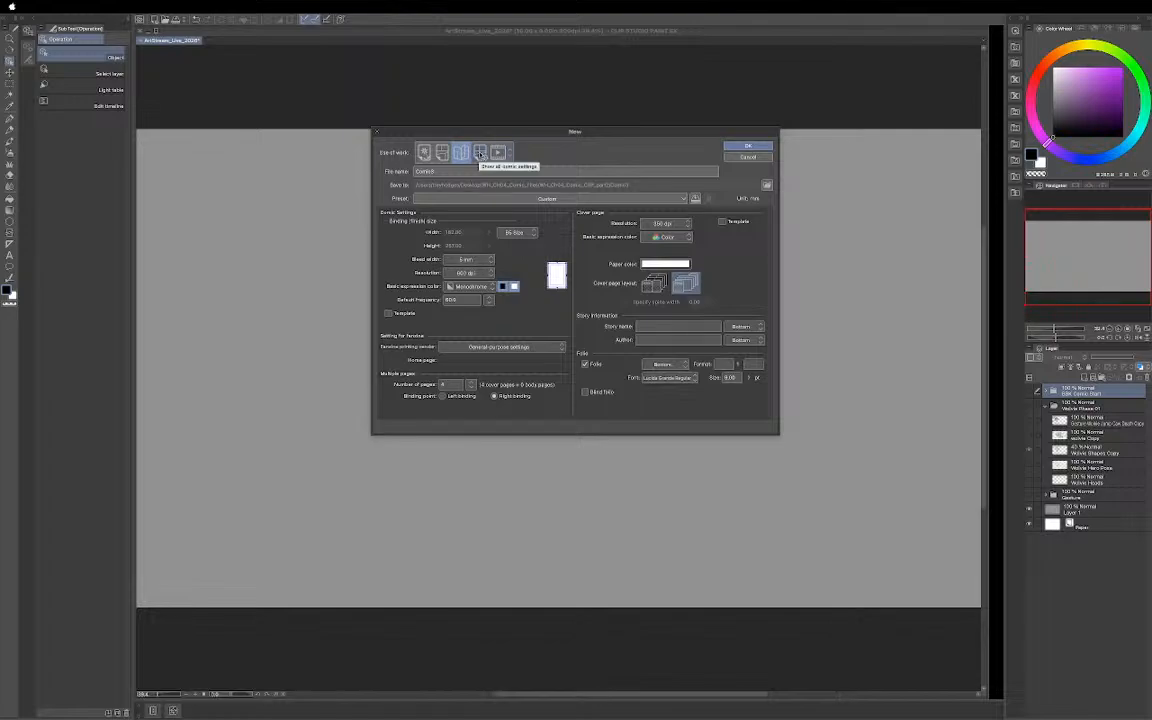
pyautogui.click(481, 155)
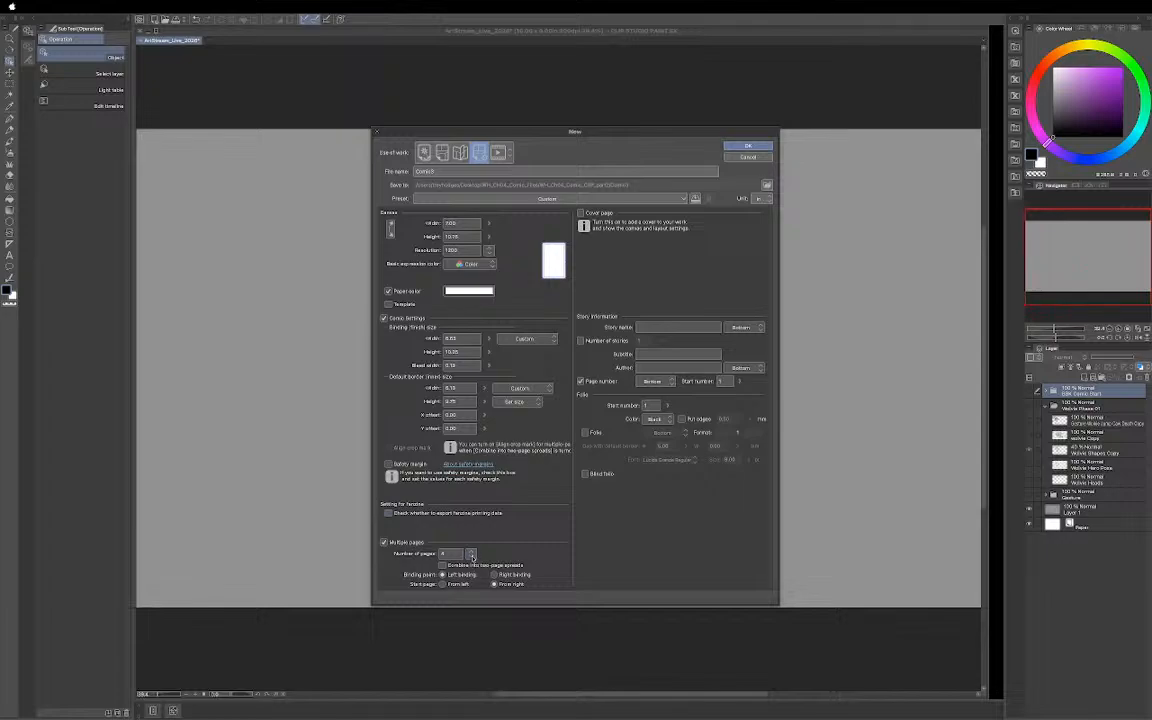
# Check the page count options and create the multi-page comic with 4 pages and left binding
pyautogui.click(471, 554)
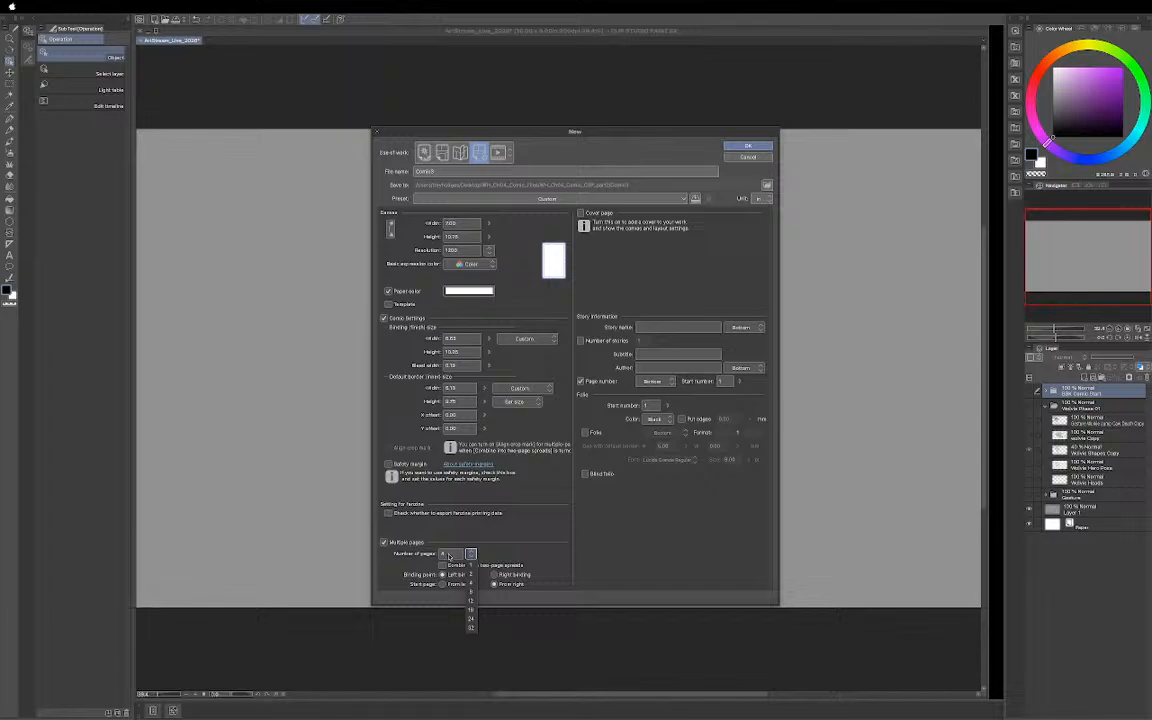
pyautogui.click(448, 554)
pyautogui.click(471, 554)
pyautogui.click(471, 555)
pyautogui.click(748, 146)
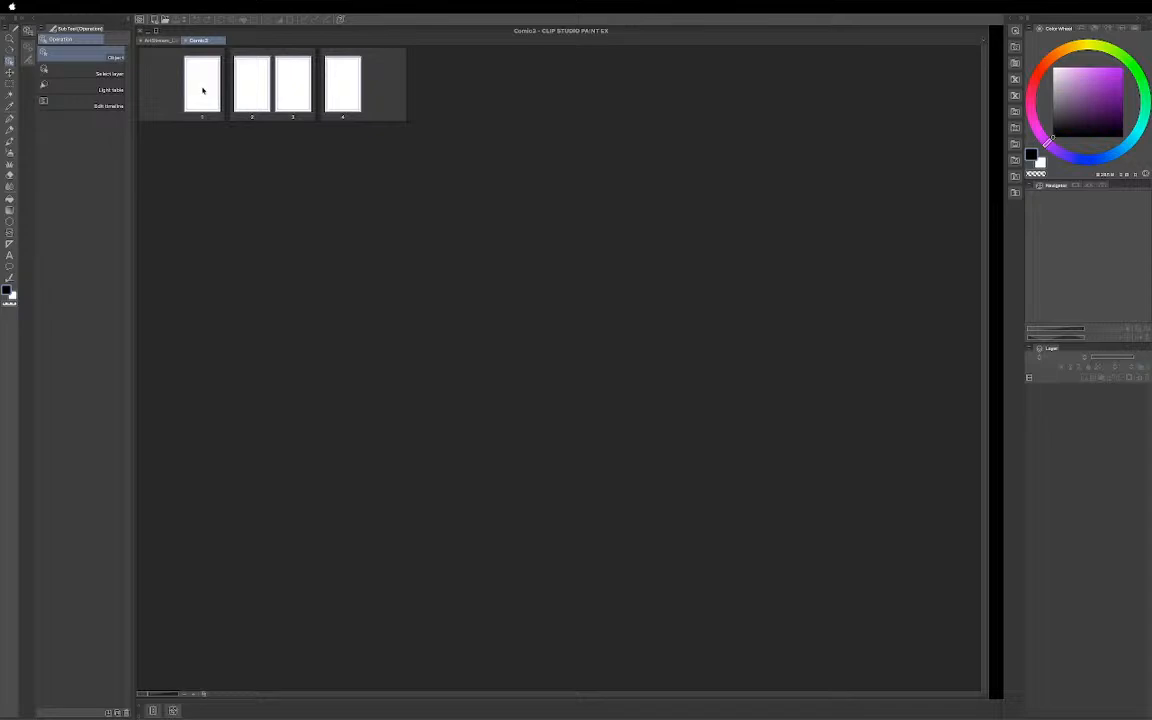
# Open page 1 of the new comic, detach the ArtStream_Live document into its own window and minimise it
pyautogui.doubleClick(202, 91)
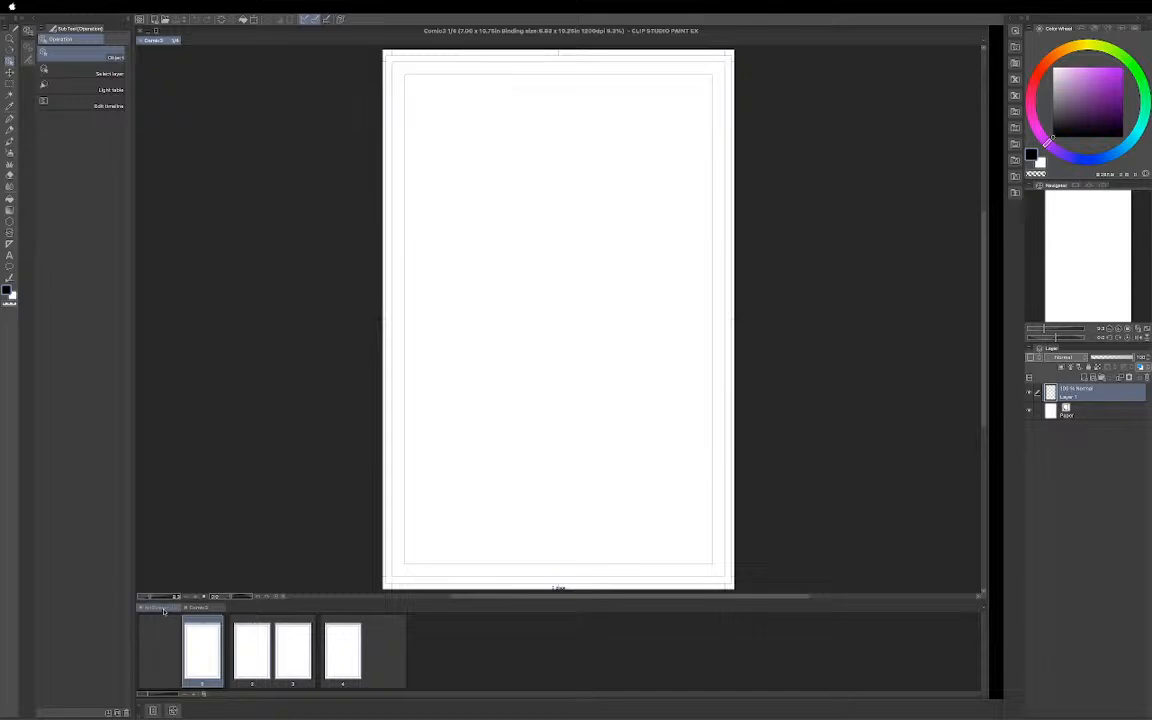
pyautogui.moveTo(163, 611); pyautogui.dragTo(140, 265)
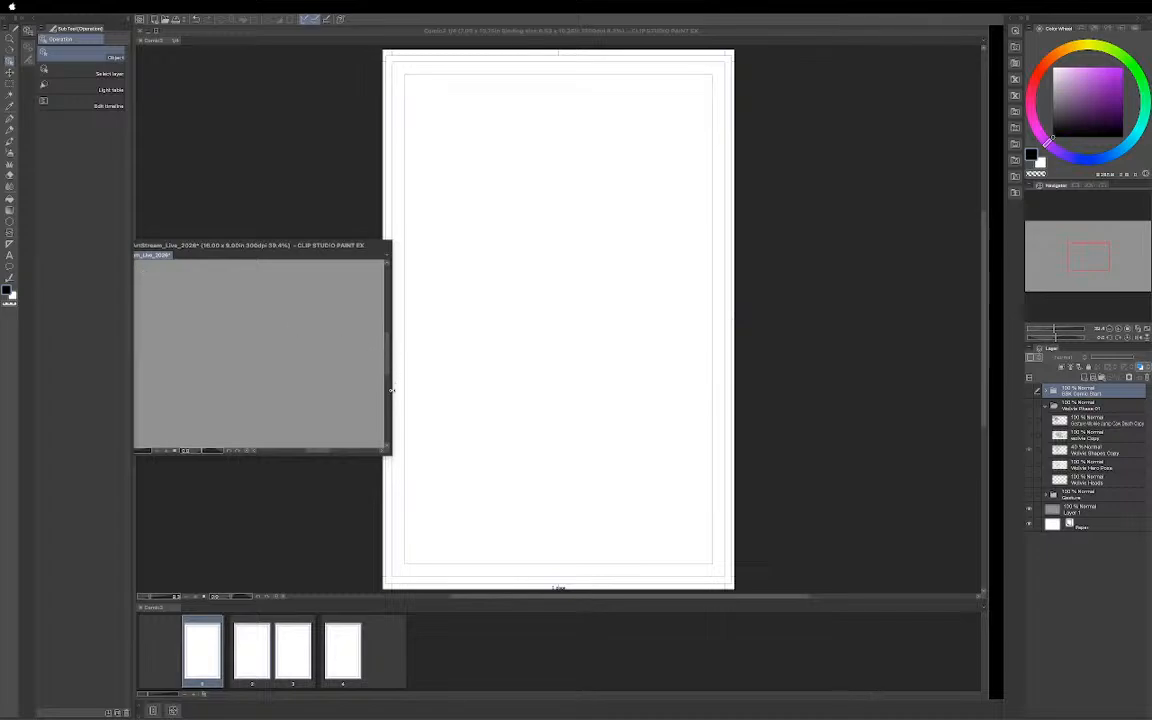
pyautogui.moveTo(391, 391); pyautogui.dragTo(301, 390)
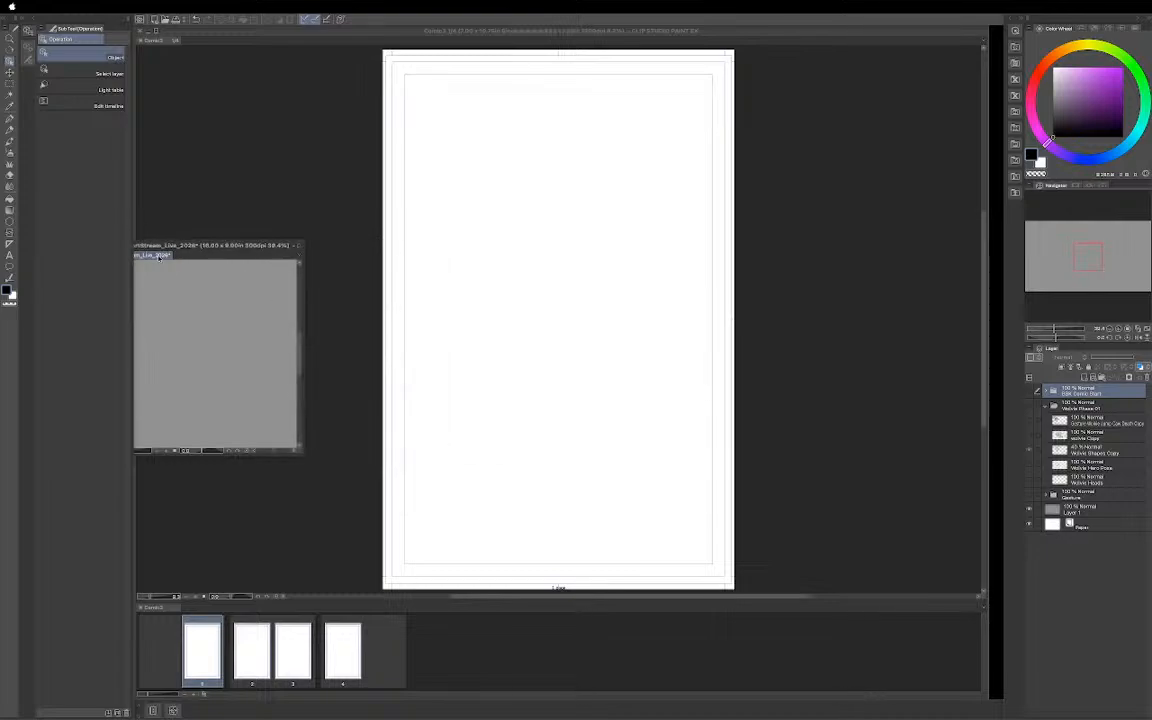
pyautogui.moveTo(181, 250); pyautogui.dragTo(335, 245)
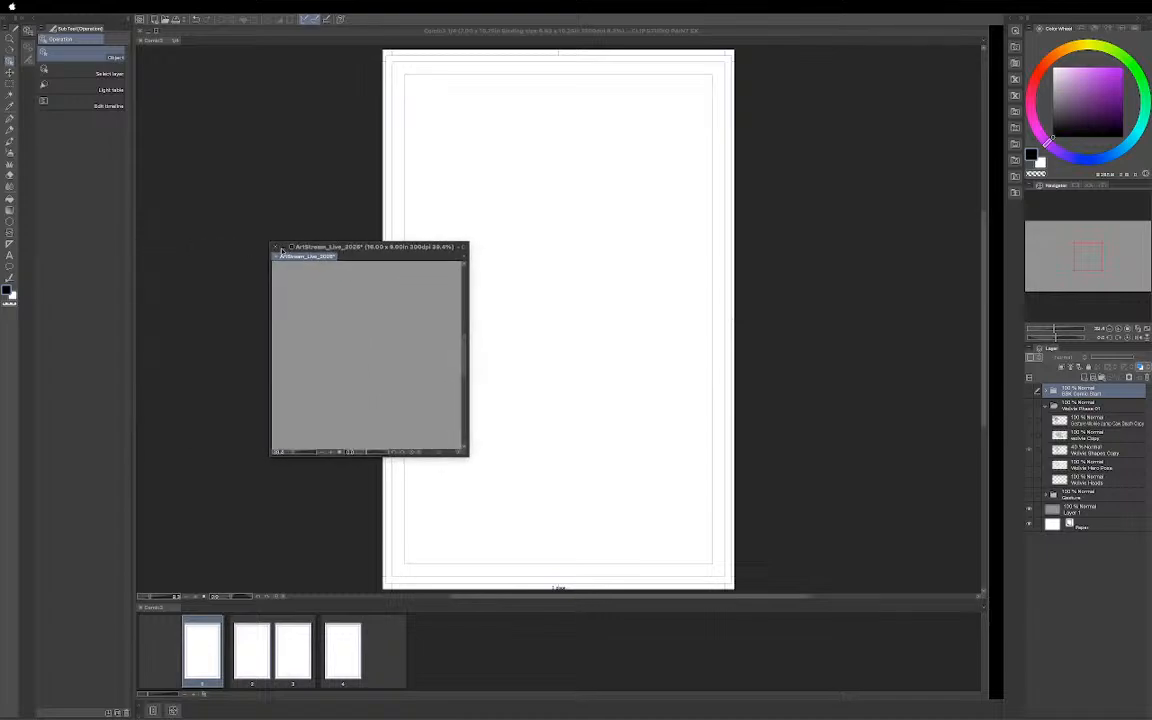
pyautogui.click(280, 247)
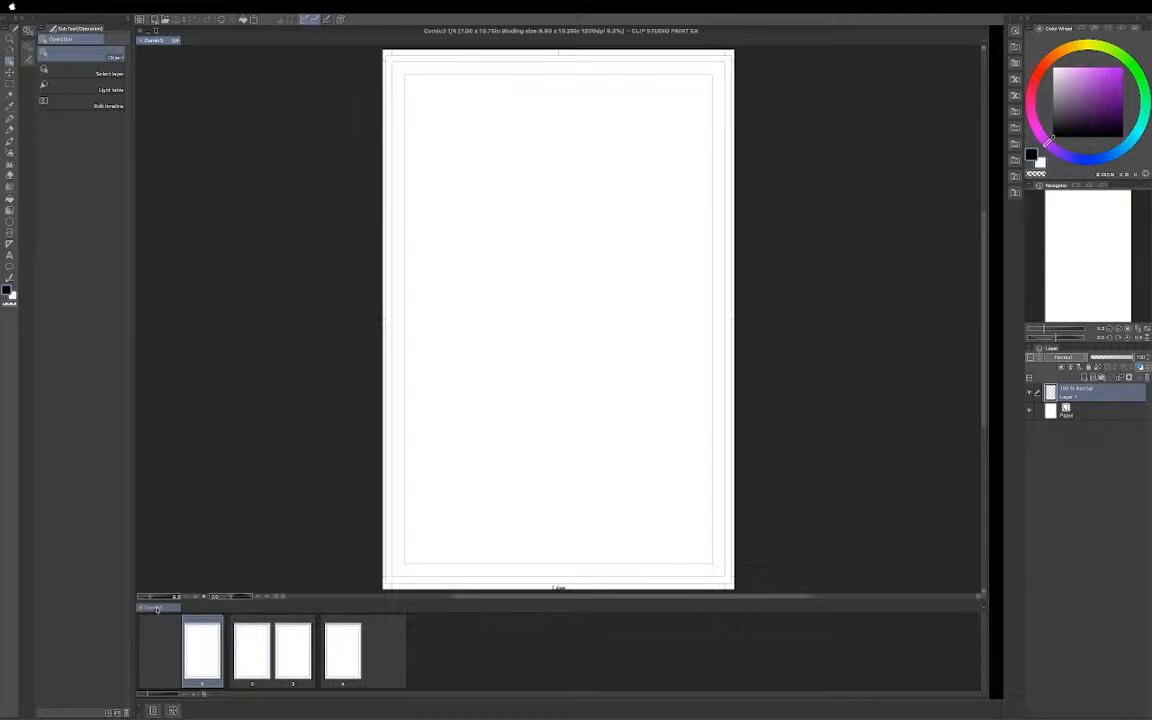
# Dock the comic's page overview as a narrow column to the left of the page canvas
pyautogui.moveTo(156, 609); pyautogui.dragTo(141, 182)
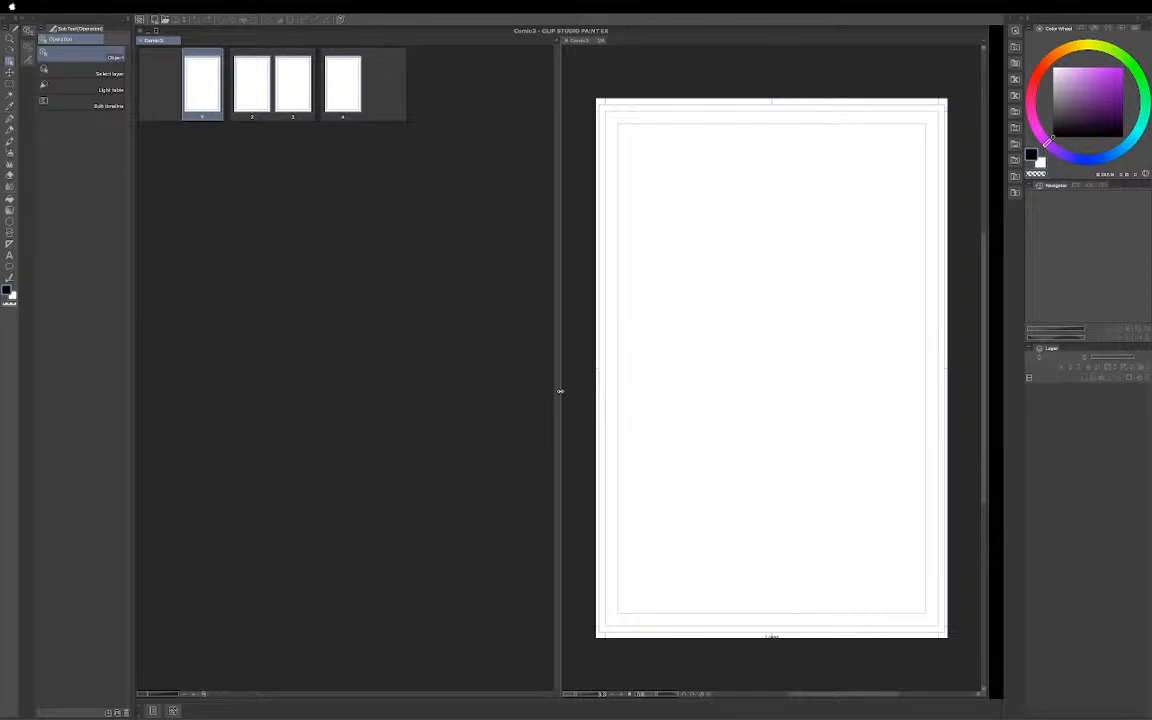
pyautogui.moveTo(561, 392); pyautogui.dragTo(240, 352)
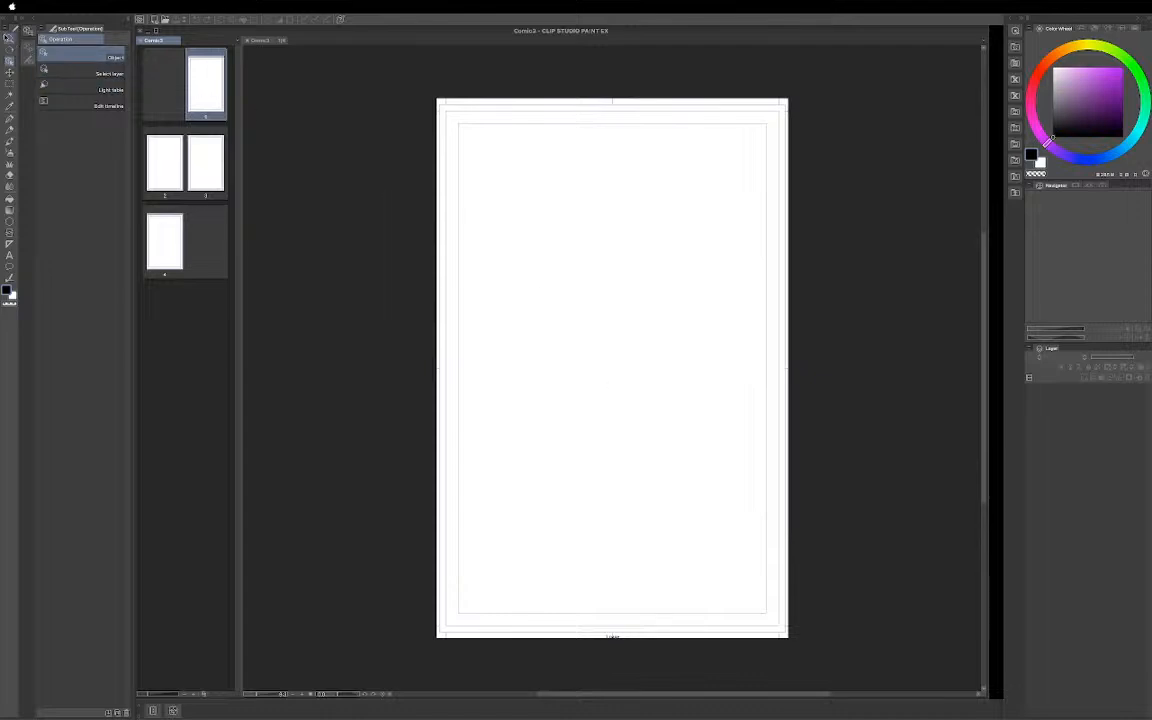
# Draw a rectangular frame border on page 1 with the Rectangle frame tool, following the page's inner border guide
pyautogui.click(9, 38)
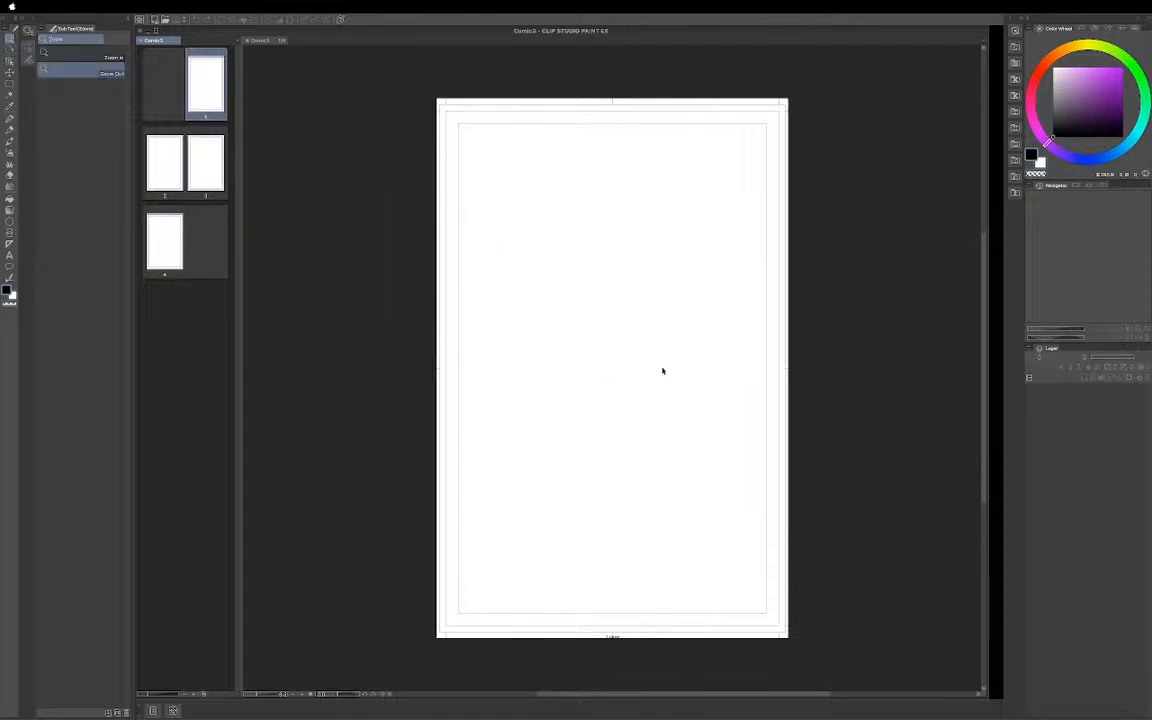
pyautogui.moveTo(642, 377); pyautogui.dragTo(651, 363)
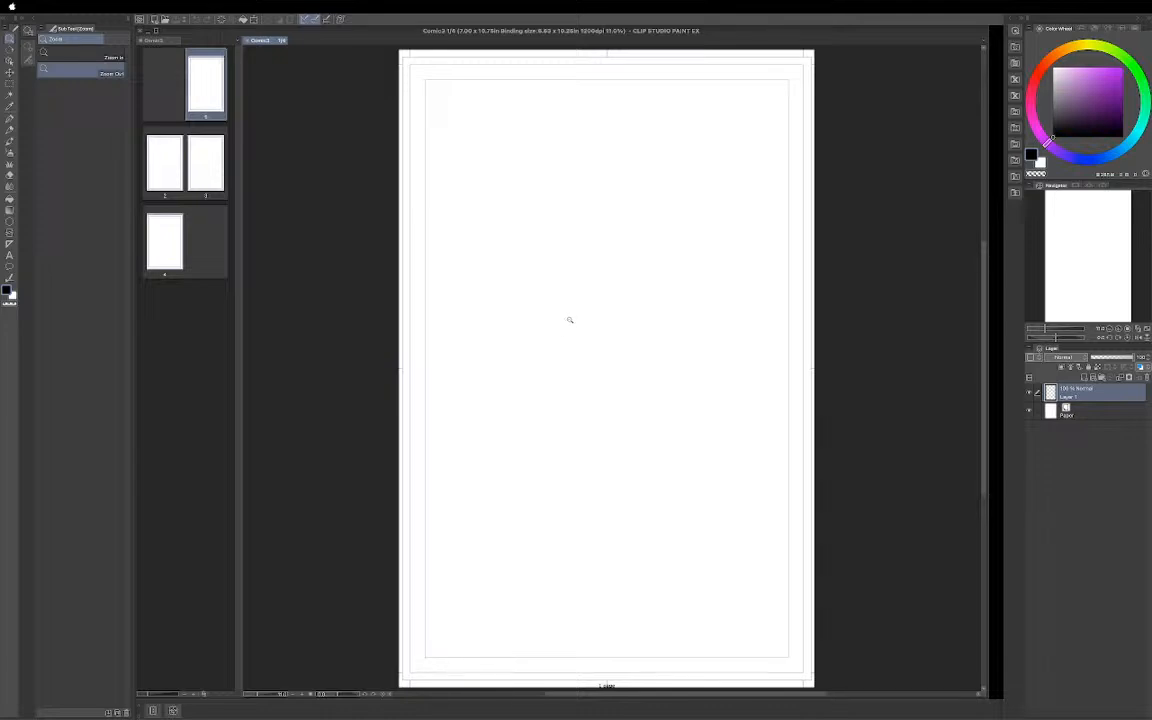
pyautogui.press('u')
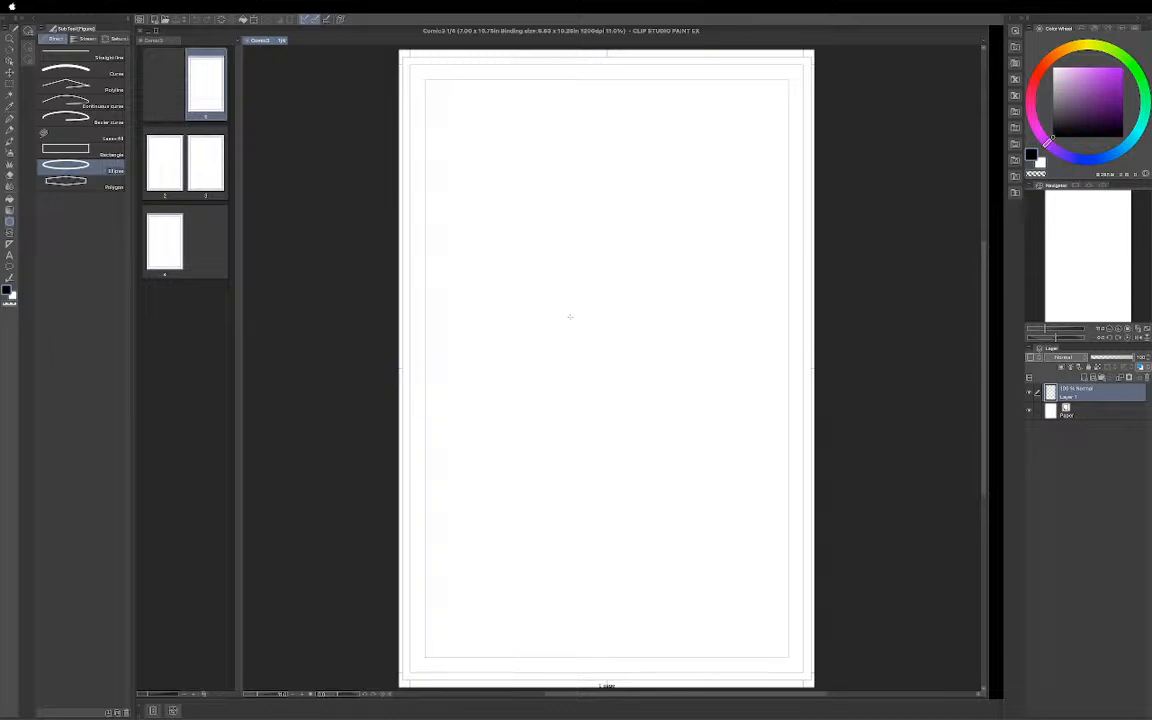
pyautogui.press('u')
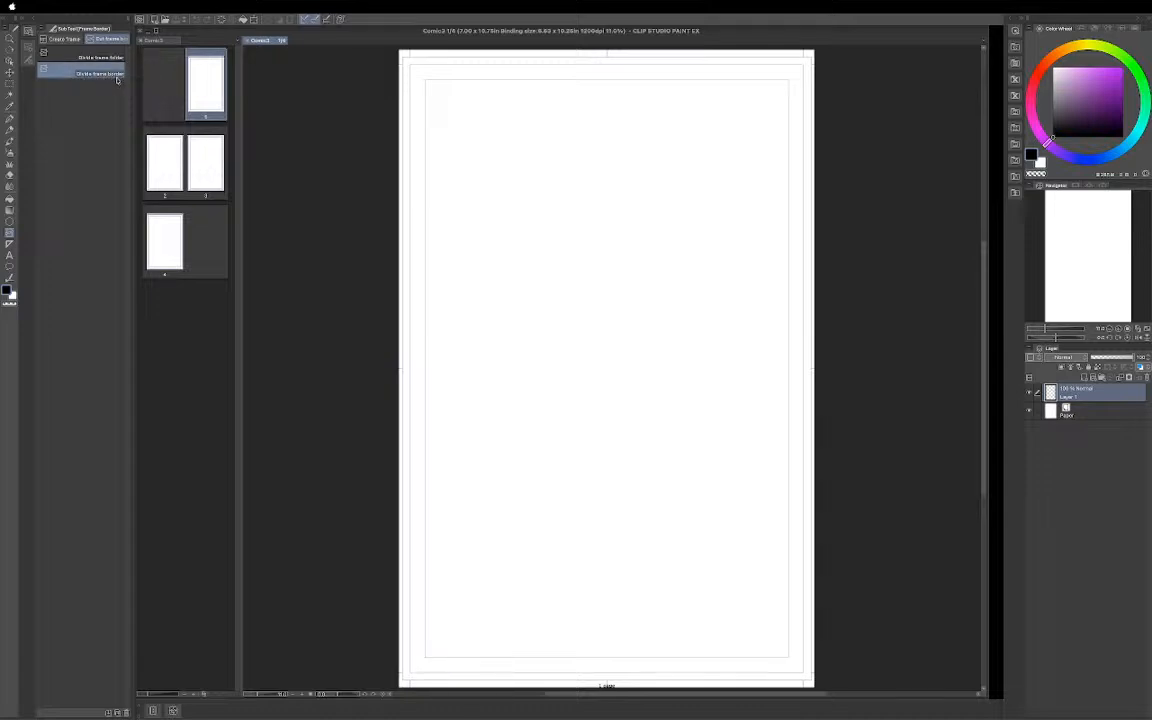
pyautogui.click(57, 51)
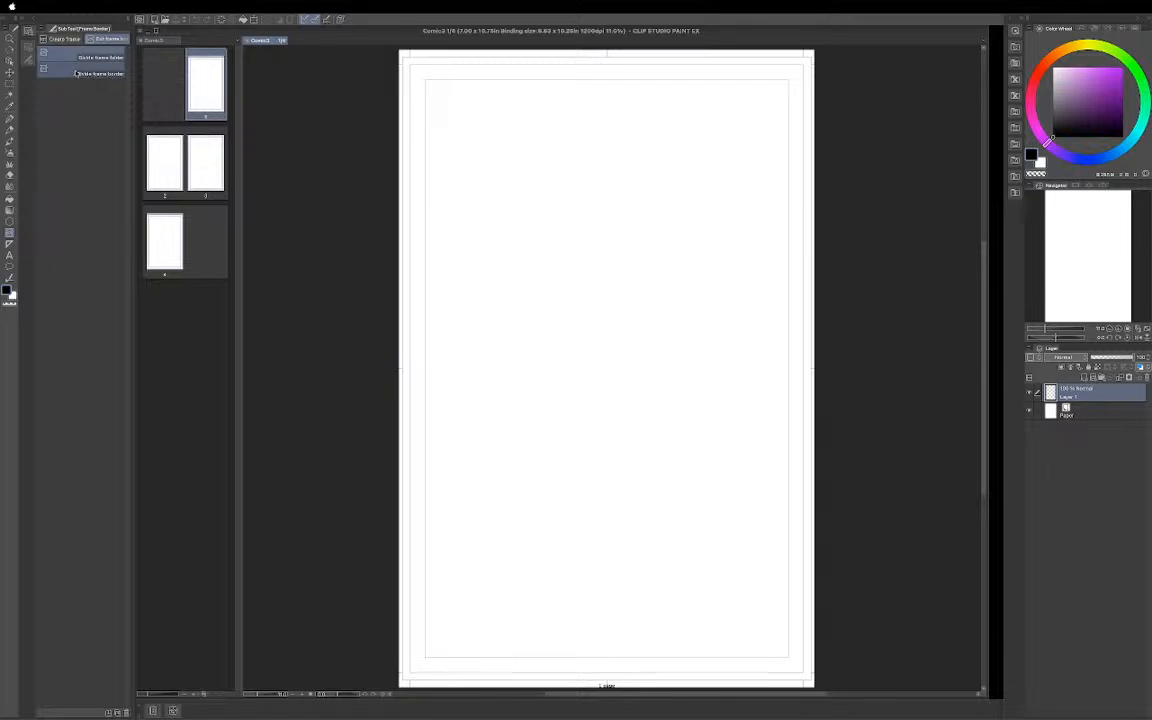
pyautogui.click(77, 73)
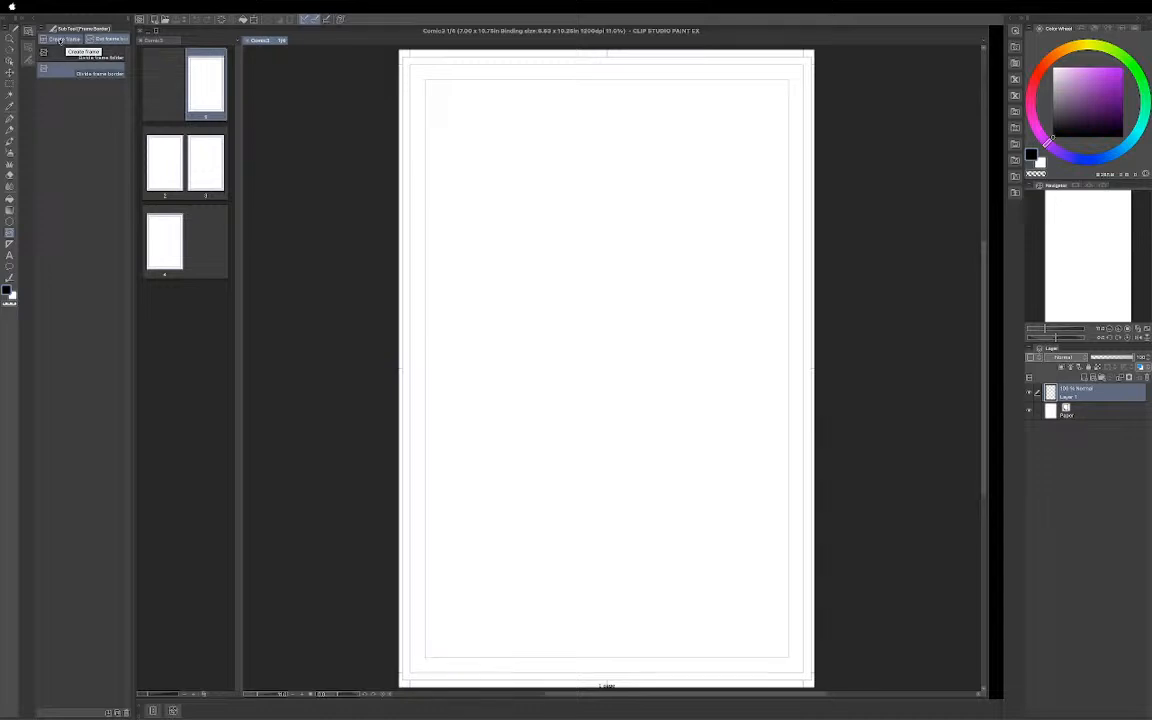
pyautogui.click(60, 40)
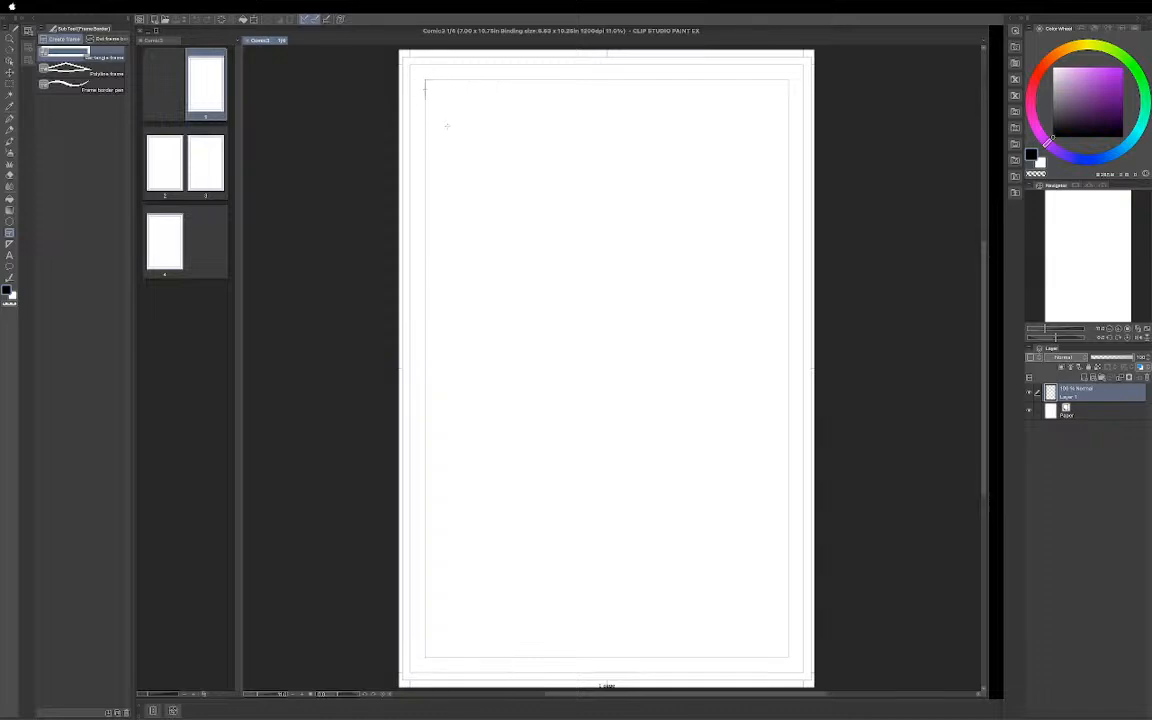
pyautogui.moveTo(427, 82); pyautogui.dragTo(790, 661)
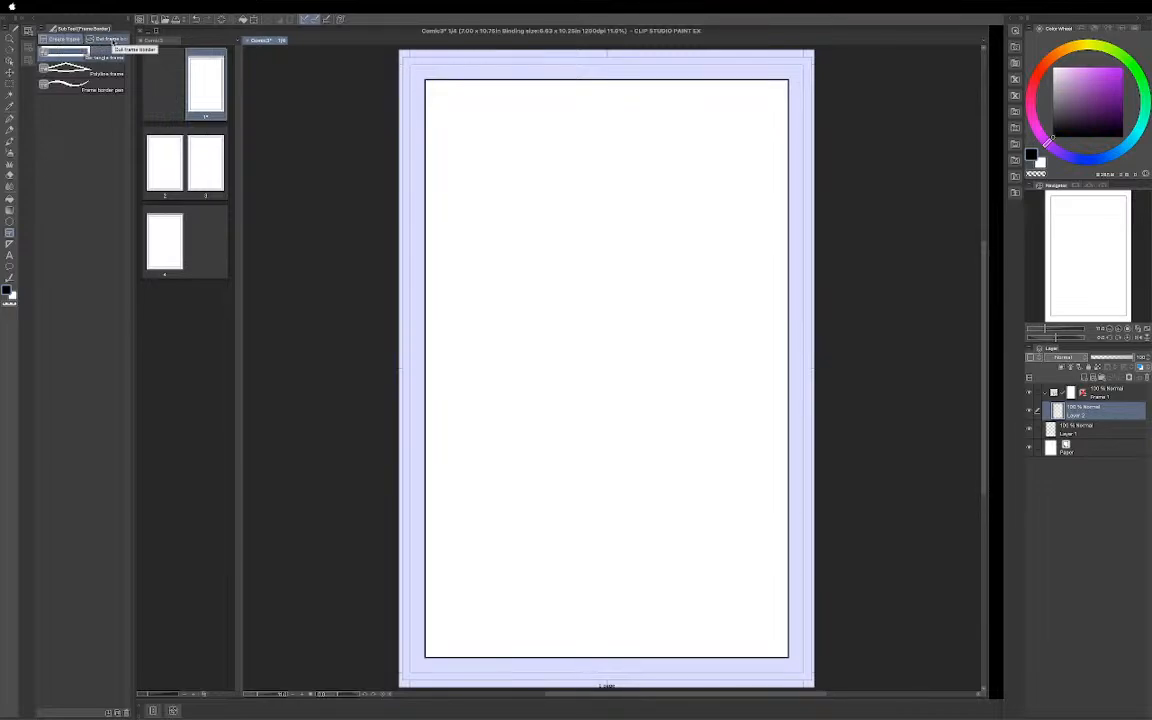
# Divide the page 1 frame with the Divide frame border tool into four full-width horizontal rows, using three horizontal cuts
pyautogui.click(108, 40)
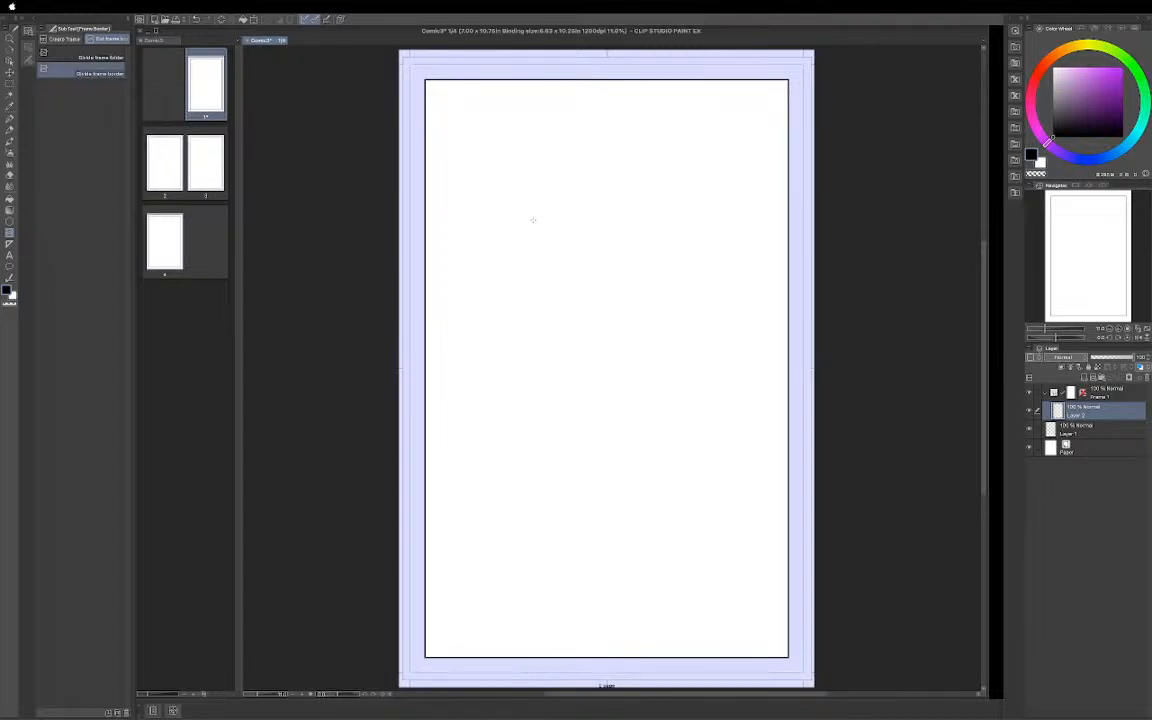
pyautogui.moveTo(533, 218); pyautogui.dragTo(528, 219)
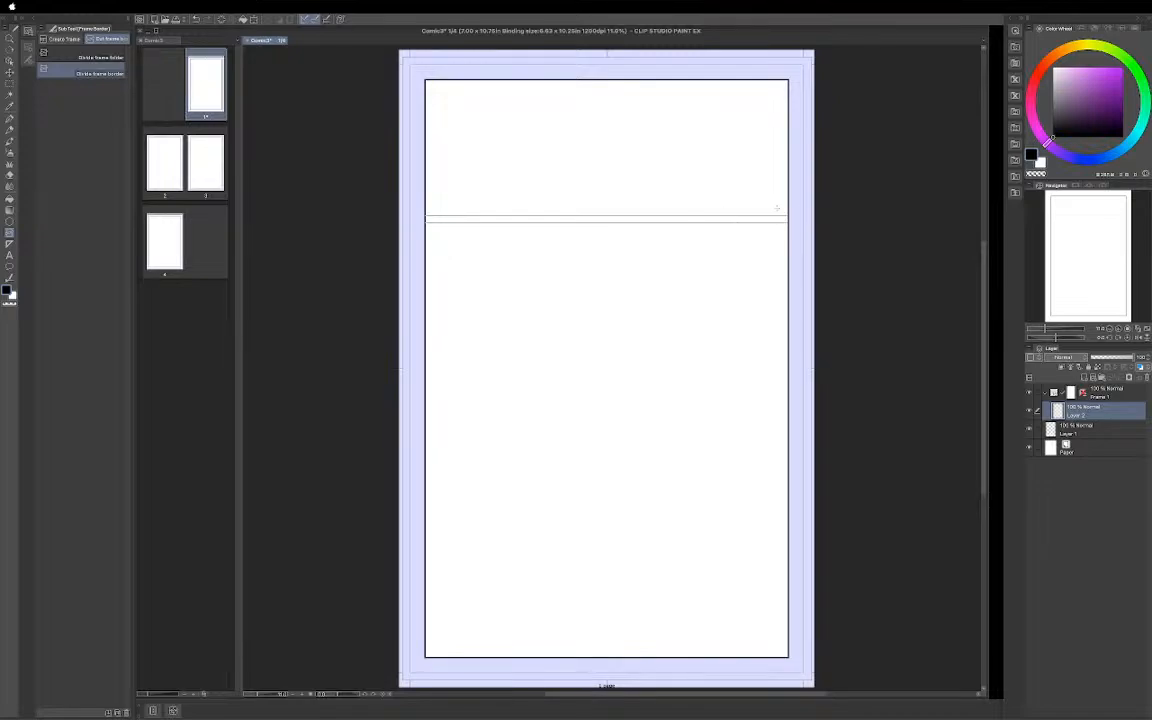
pyautogui.moveTo(777, 208); pyautogui.dragTo(781, 211)
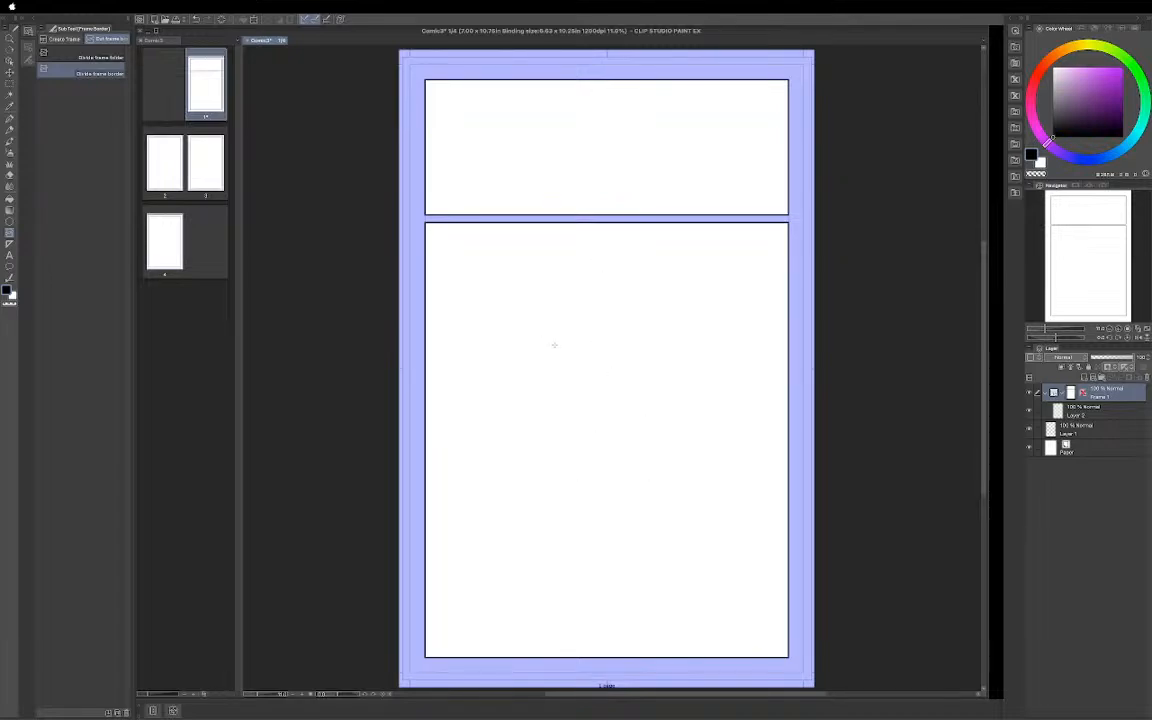
pyautogui.moveTo(553, 345); pyautogui.dragTo(641, 346)
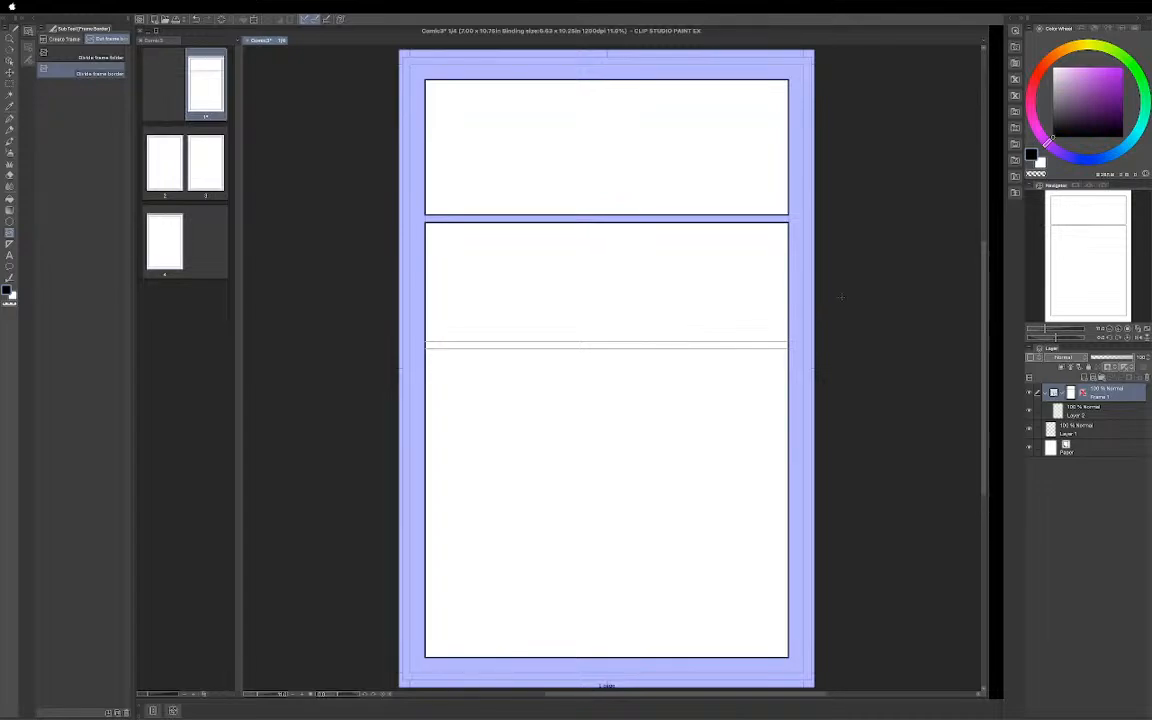
pyautogui.moveTo(838, 241); pyautogui.dragTo(866, 258)
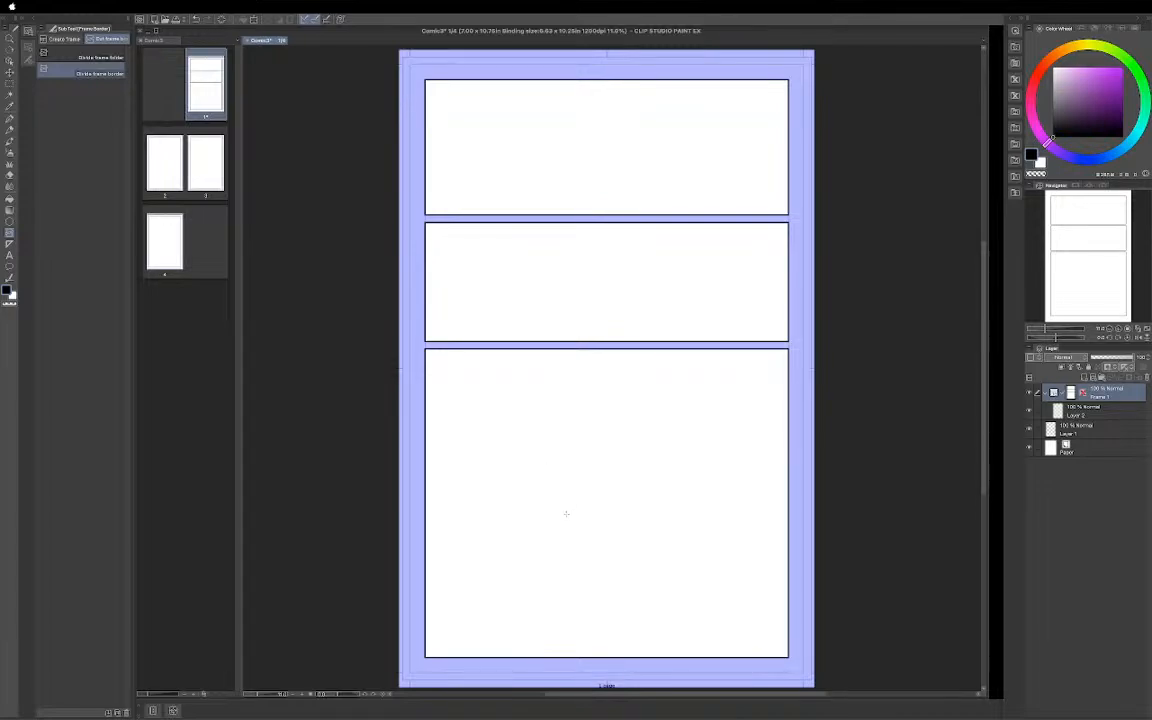
pyautogui.moveTo(568, 511); pyautogui.dragTo(766, 492)
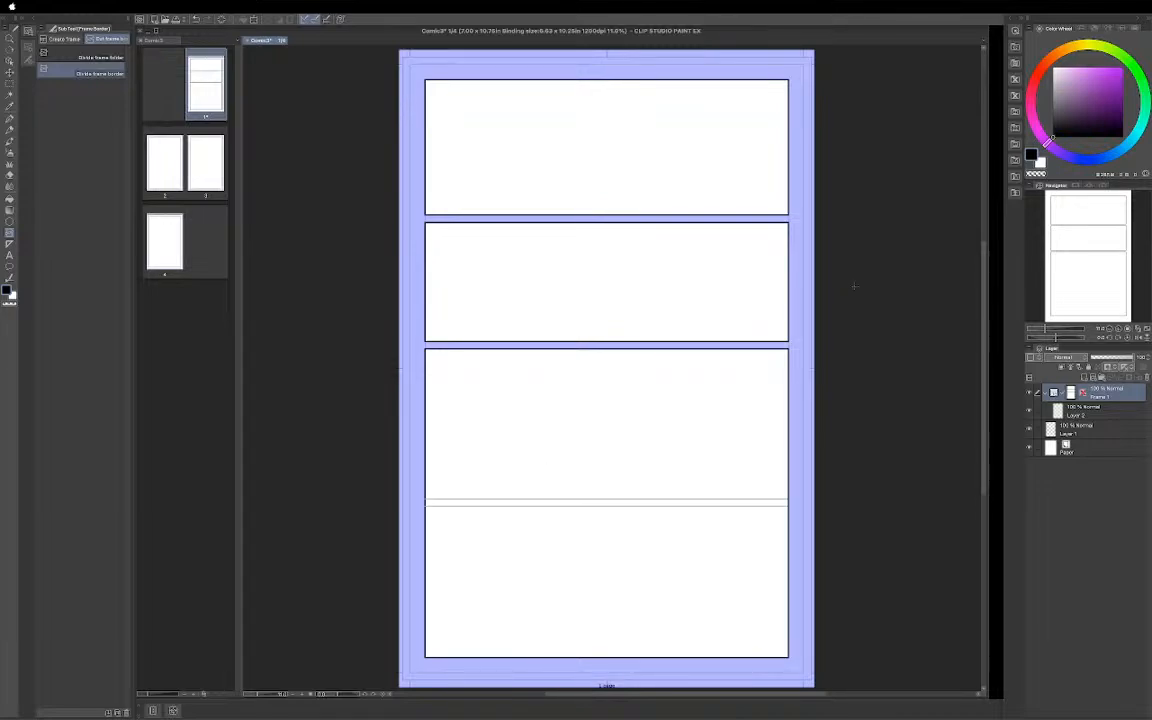
pyautogui.moveTo(854, 286); pyautogui.dragTo(830, 297)
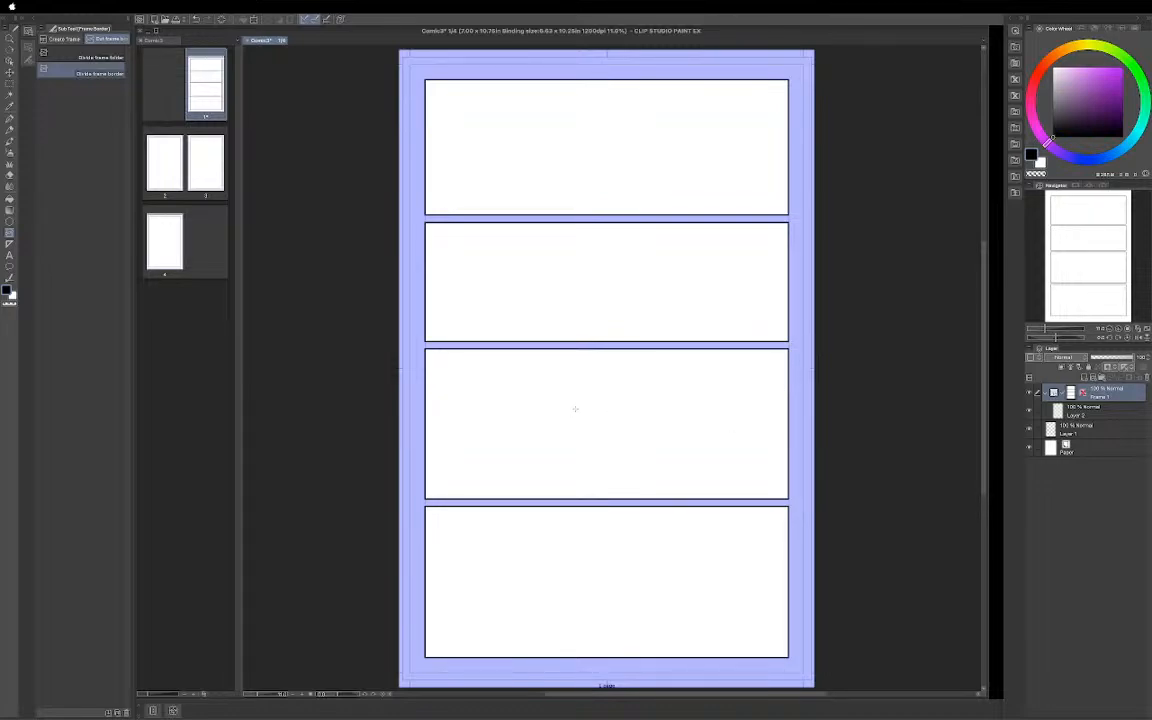
# Try a diagonal cut through the third row and another through the first row, and undo both cuts
pyautogui.moveTo(573, 406); pyautogui.dragTo(560, 325)
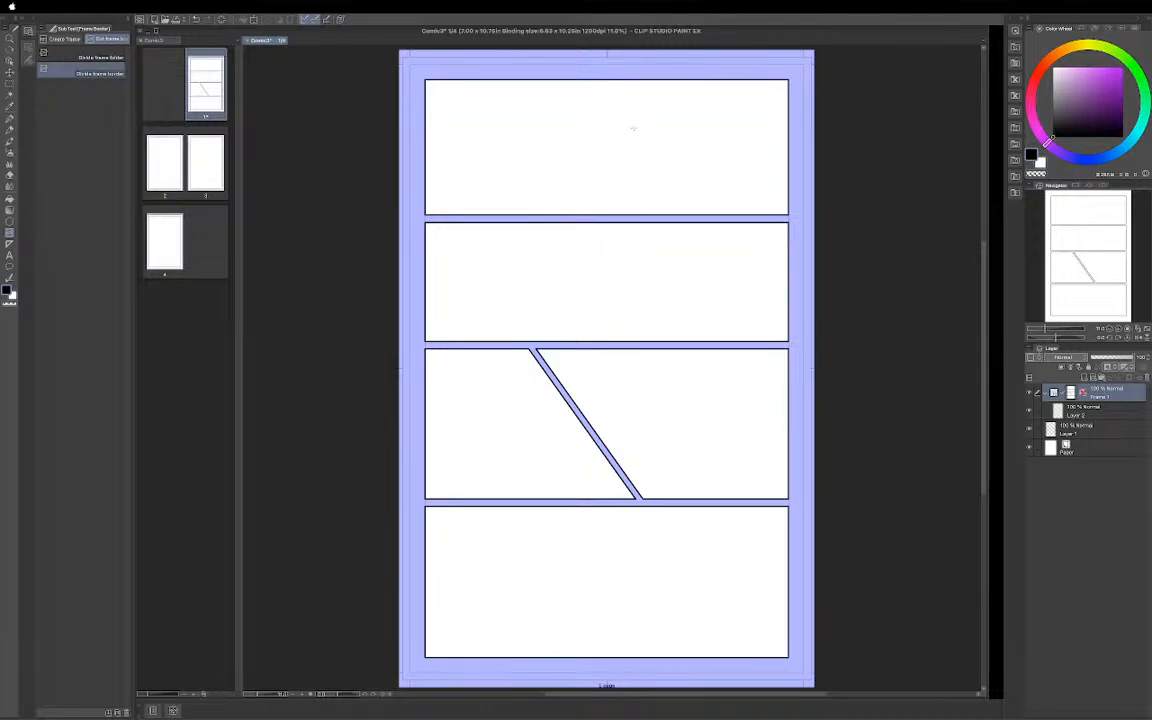
pyautogui.moveTo(628, 126); pyautogui.dragTo(655, 127)
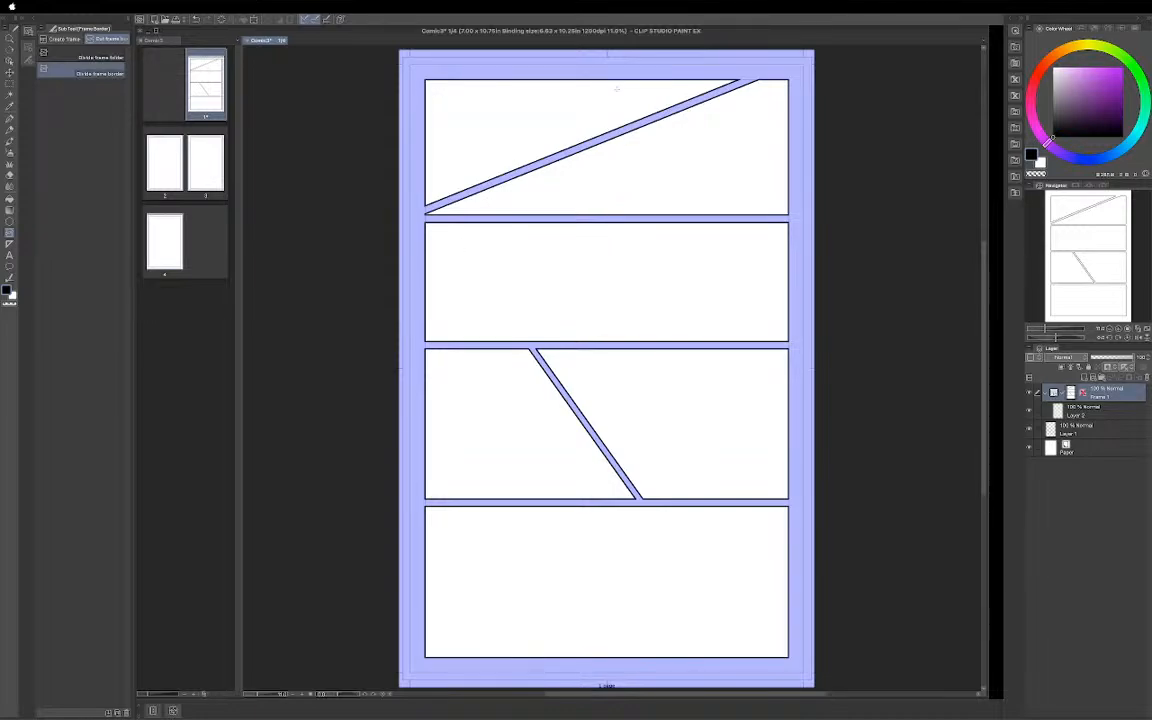
pyautogui.keyDown('ctrl'); pyautogui.click(597, 222); pyautogui.keyUp('ctrl')
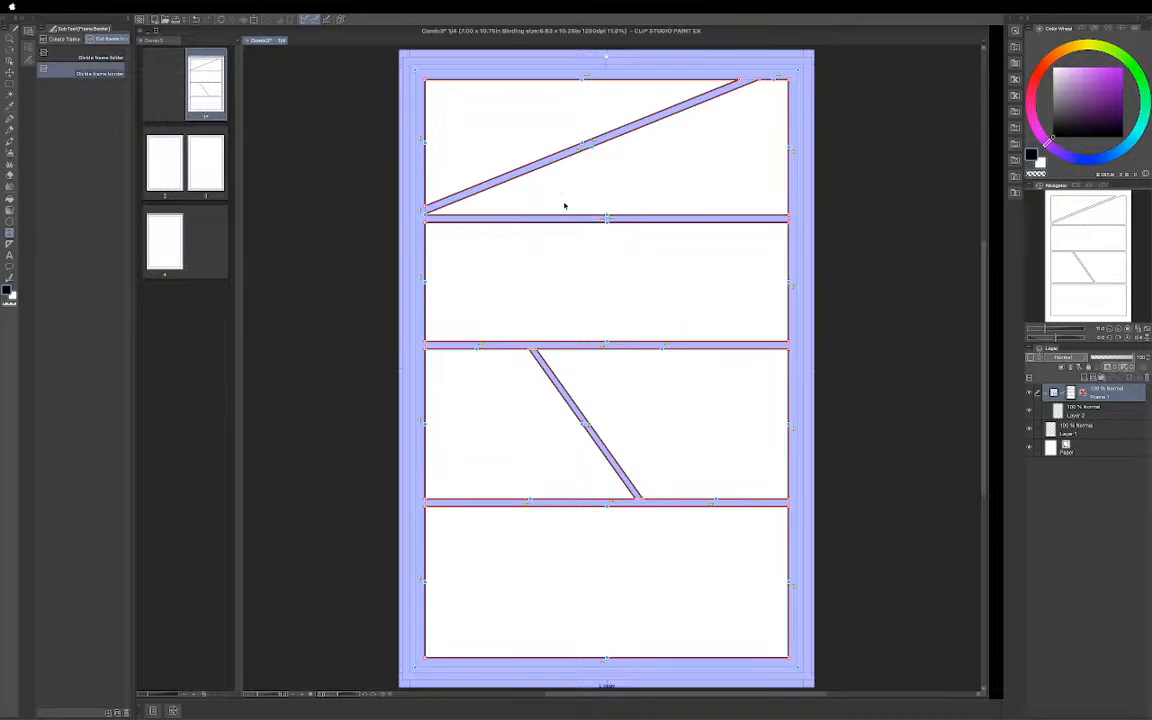
pyautogui.click(534, 179)
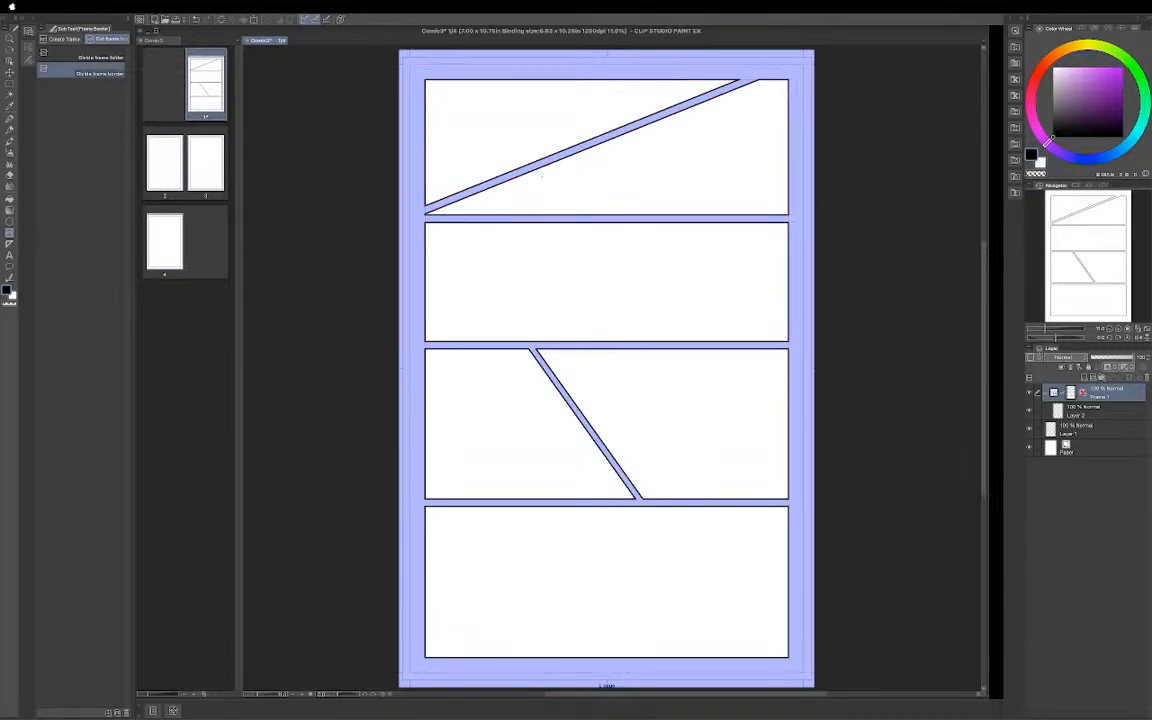
pyautogui.click(604, 219)
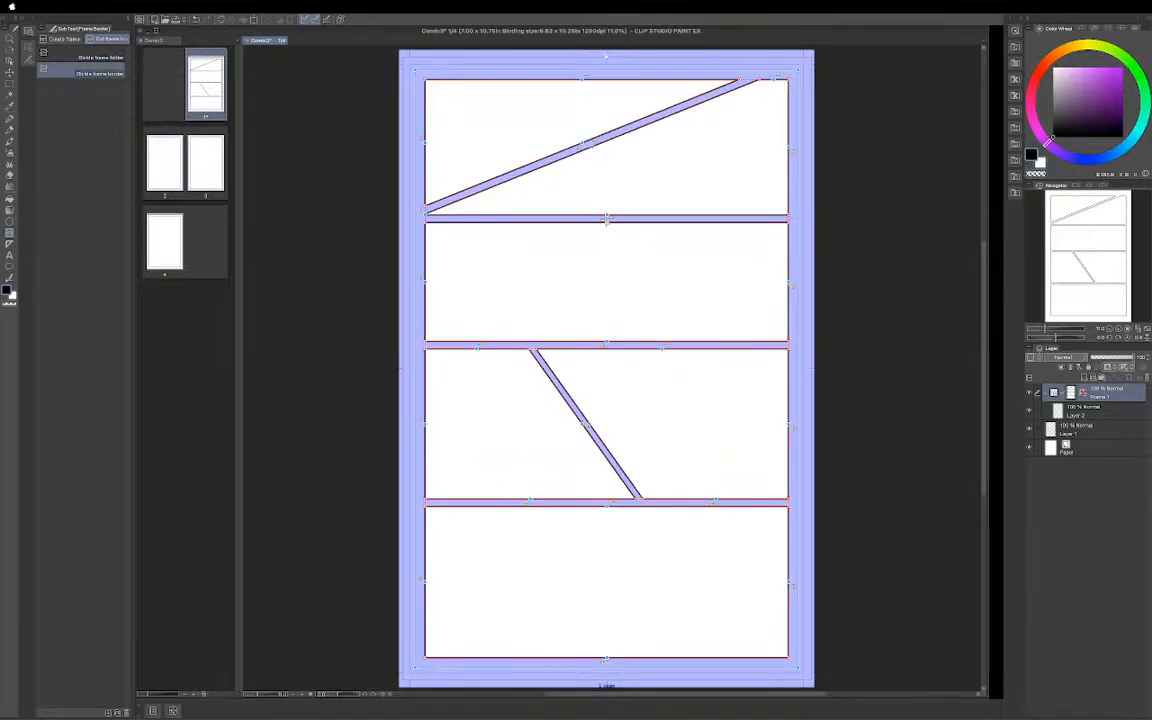
pyautogui.hotkey('ctrl', 'z')
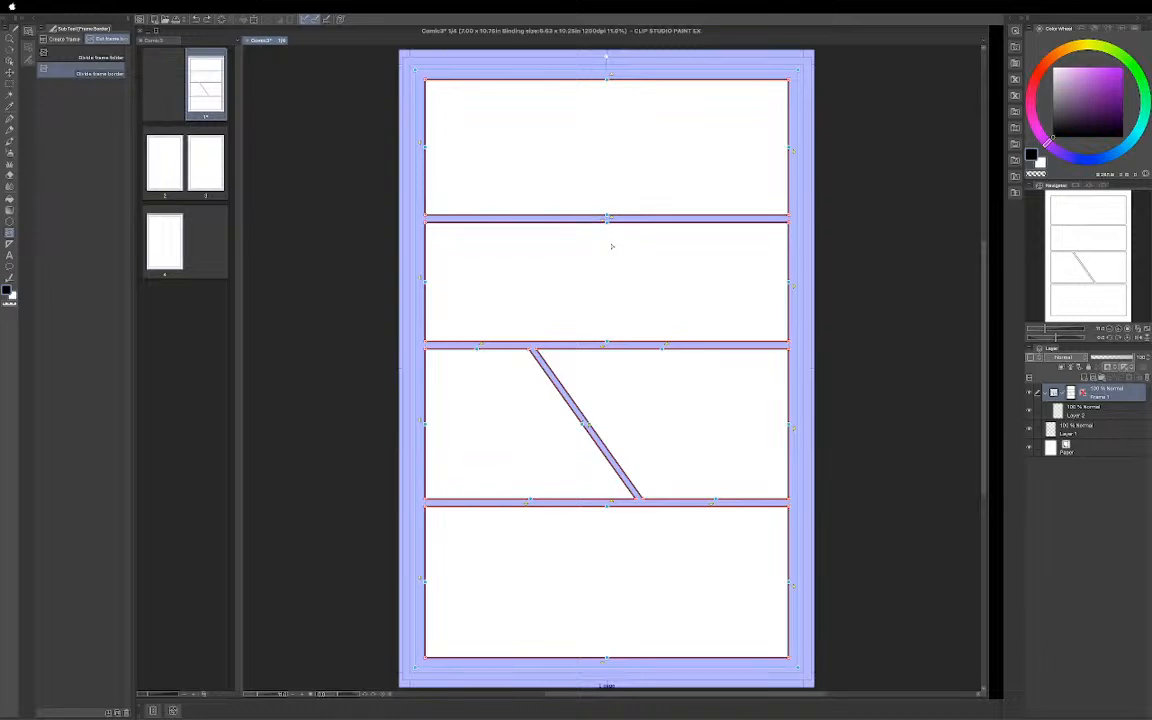
pyautogui.hotkey('ctrl', 'z')
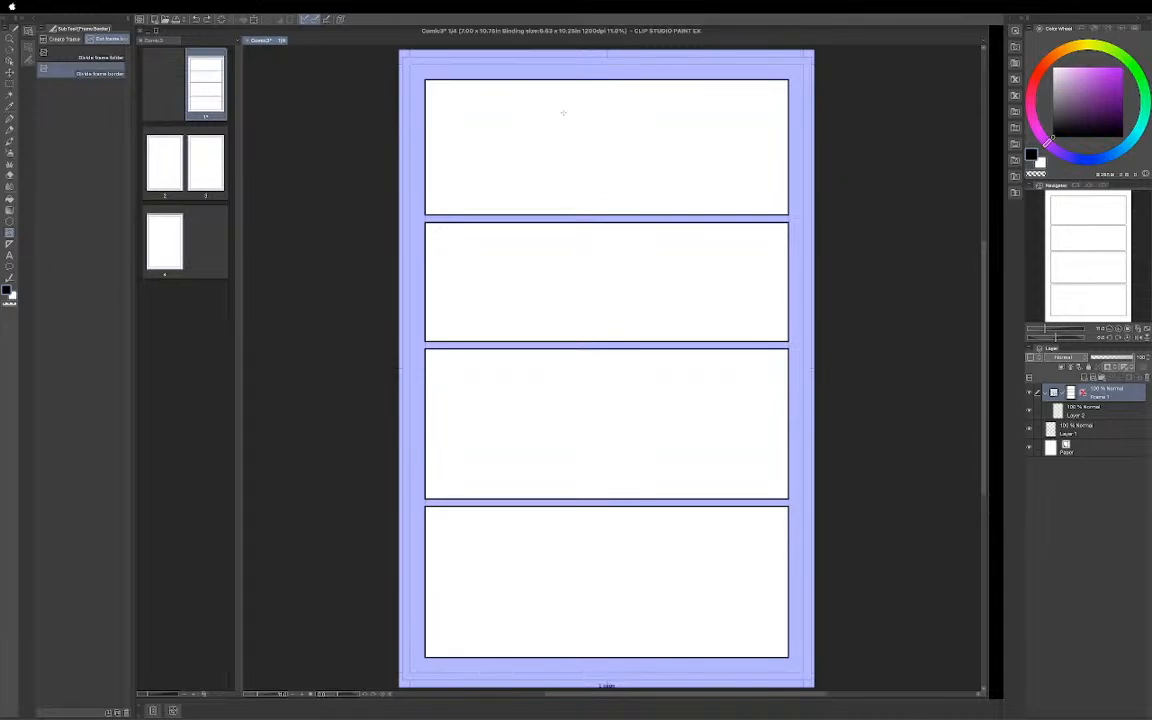
# Split the first row vertically into a narrower left and a wider right panel, and the second row into three panels with the widest centred
pyautogui.moveTo(562, 114); pyautogui.dragTo(564, 157)
pyautogui.moveTo(511, 232); pyautogui.dragTo(513, 338)
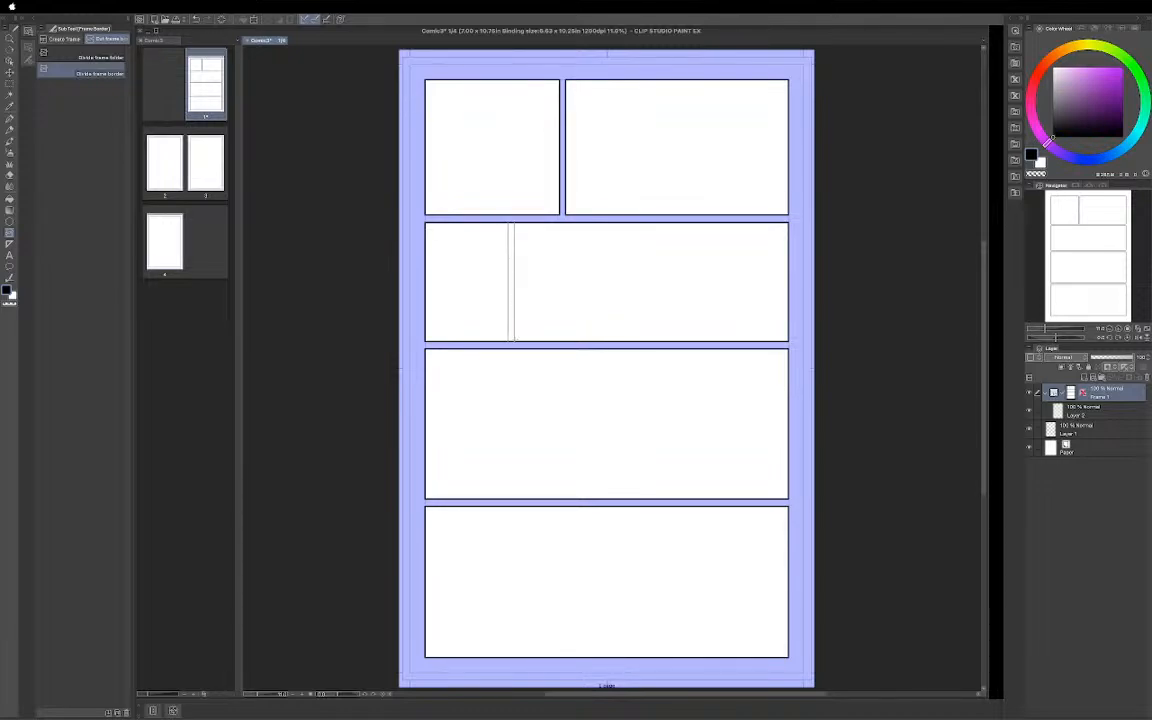
pyautogui.moveTo(688, 249); pyautogui.dragTo(694, 287)
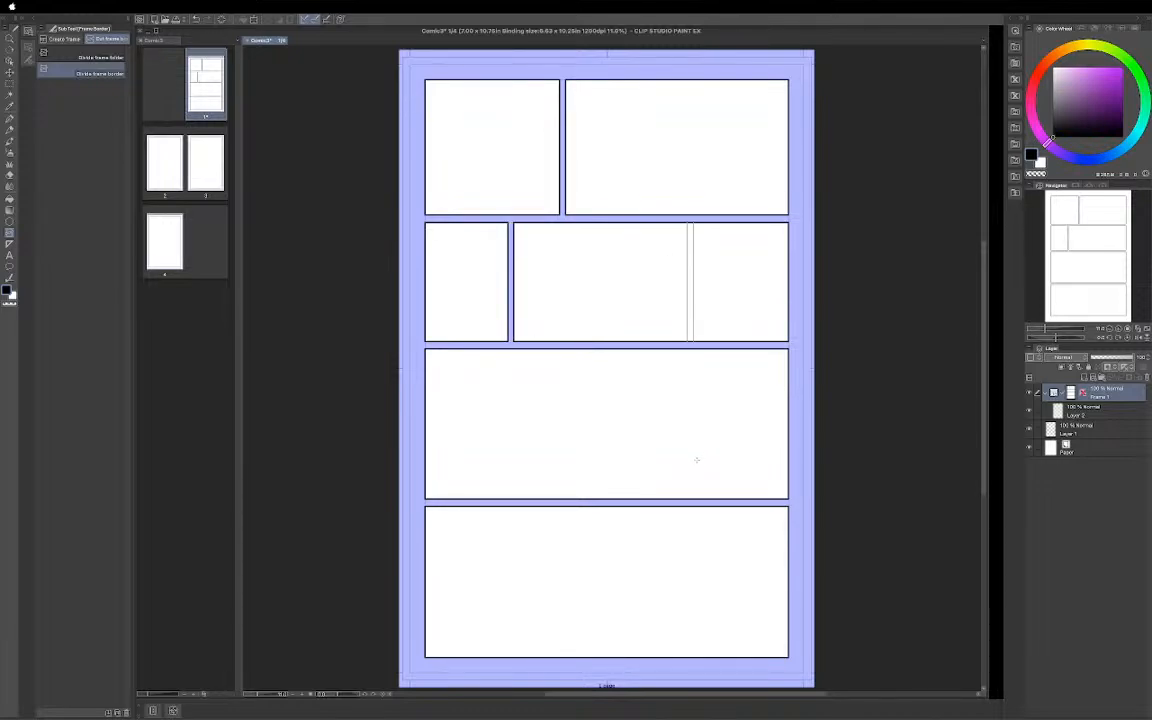
pyautogui.moveTo(697, 460); pyautogui.dragTo(690, 470)
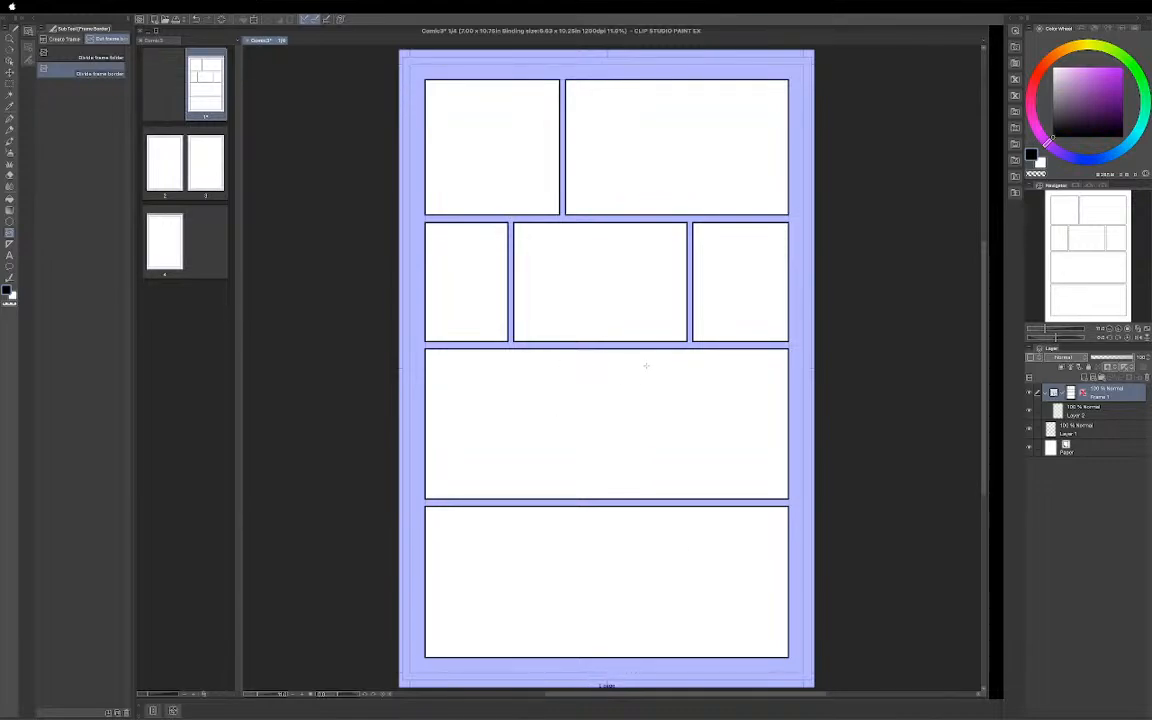
pyautogui.moveTo(645, 366); pyautogui.dragTo(649, 410)
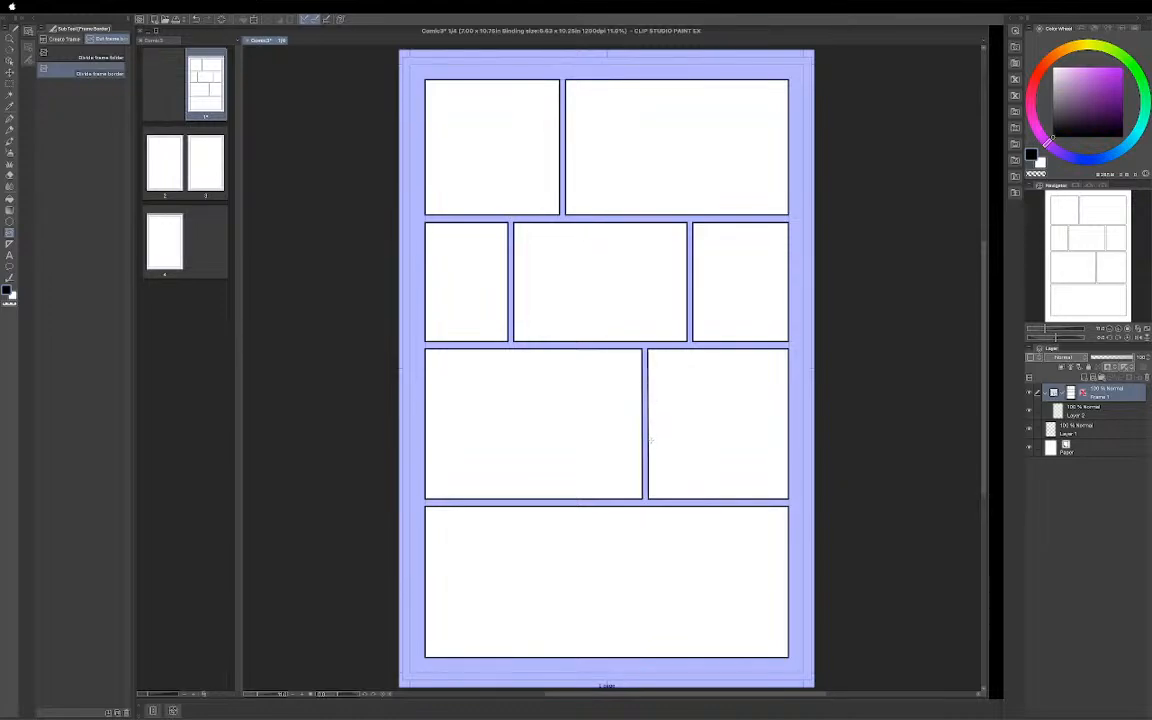
pyautogui.hotkey('ctrl', 'z')
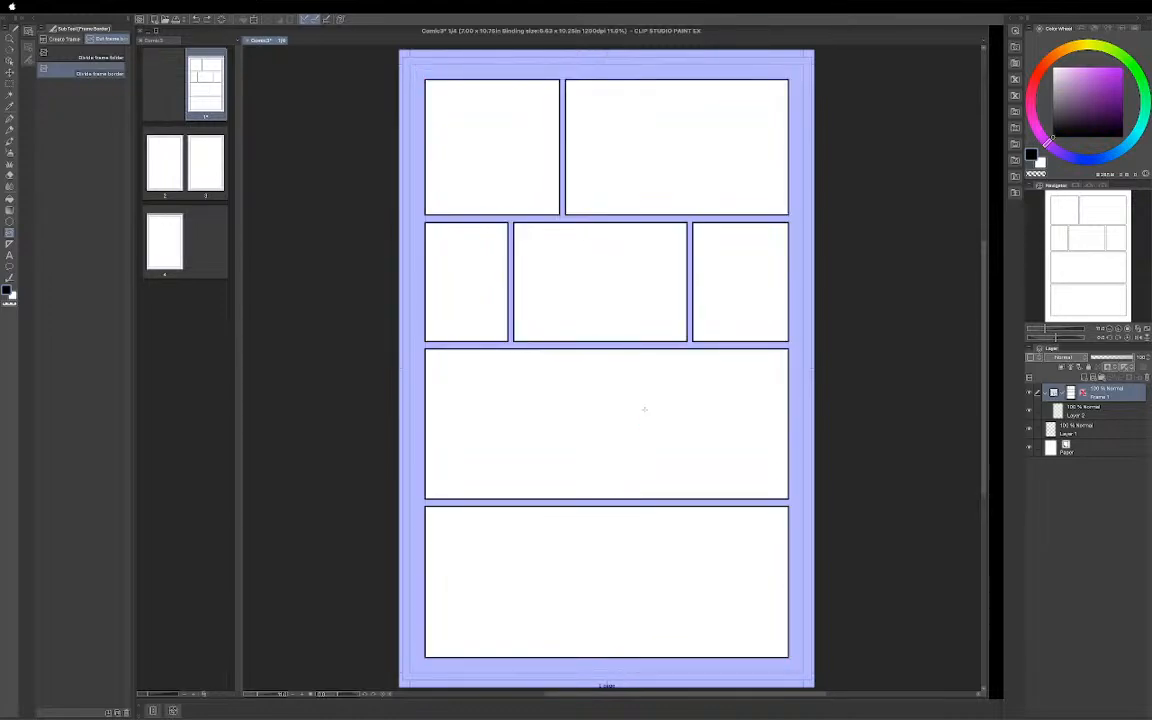
pyautogui.click(645, 400)
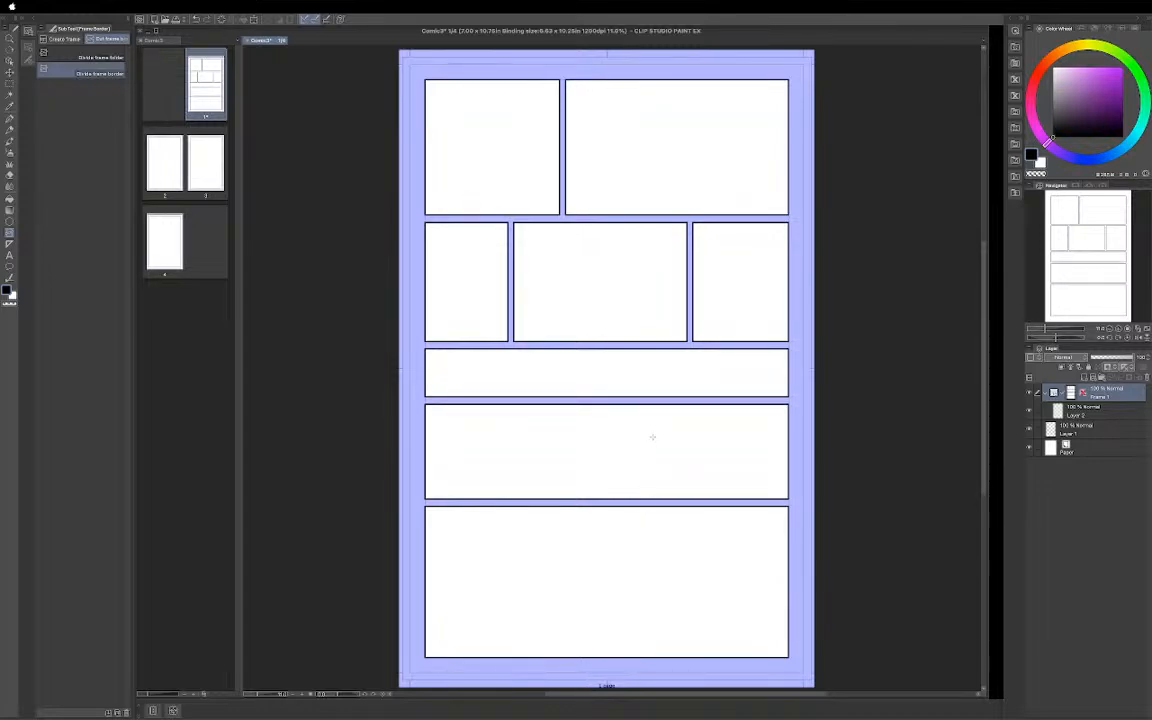
pyautogui.hotkey('ctrl', 'z')
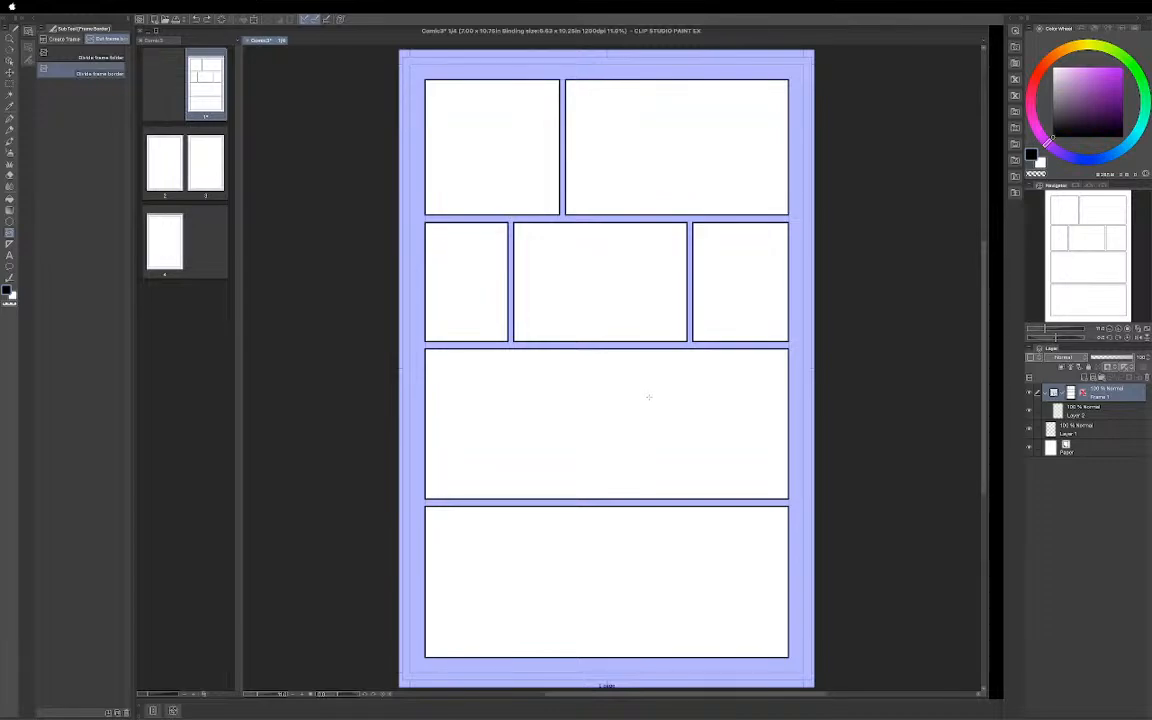
# Split the third row vertically into a wider left and a narrower right panel, and the bottom row into four upright panels
pyautogui.moveTo(649, 396); pyautogui.dragTo(649, 433)
pyautogui.moveTo(655, 644); pyautogui.dragTo(655, 644)
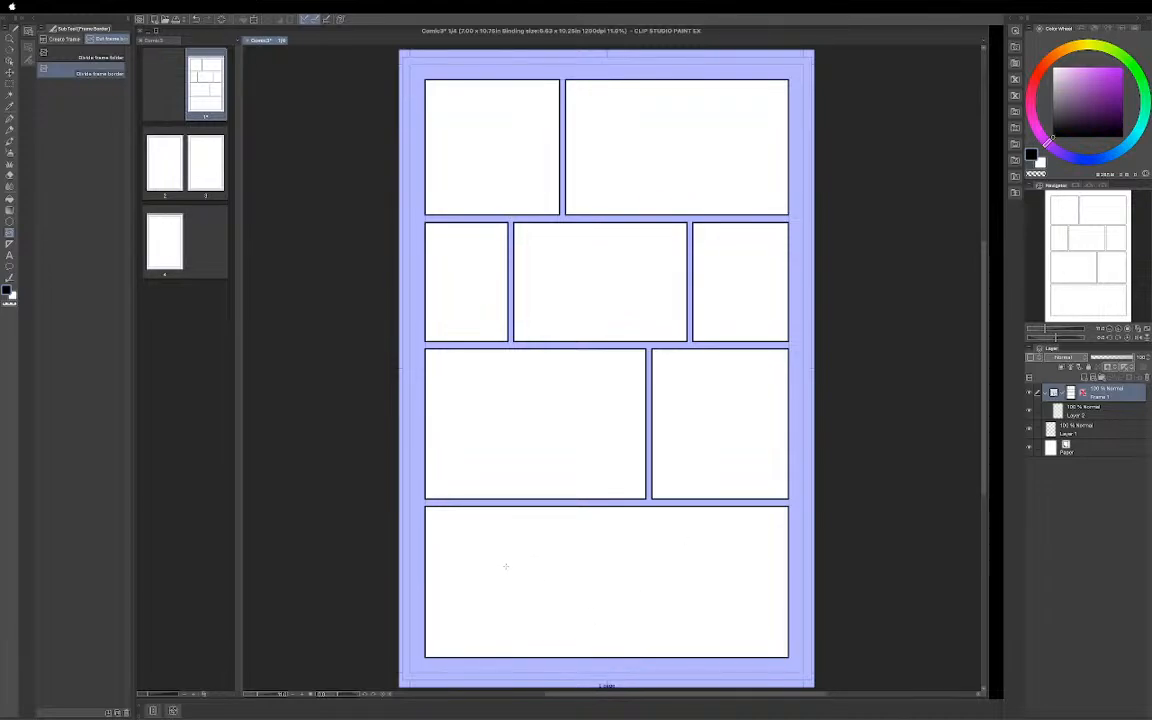
pyautogui.moveTo(505, 563); pyautogui.dragTo(506, 583)
pyautogui.moveTo(593, 564); pyautogui.dragTo(594, 588)
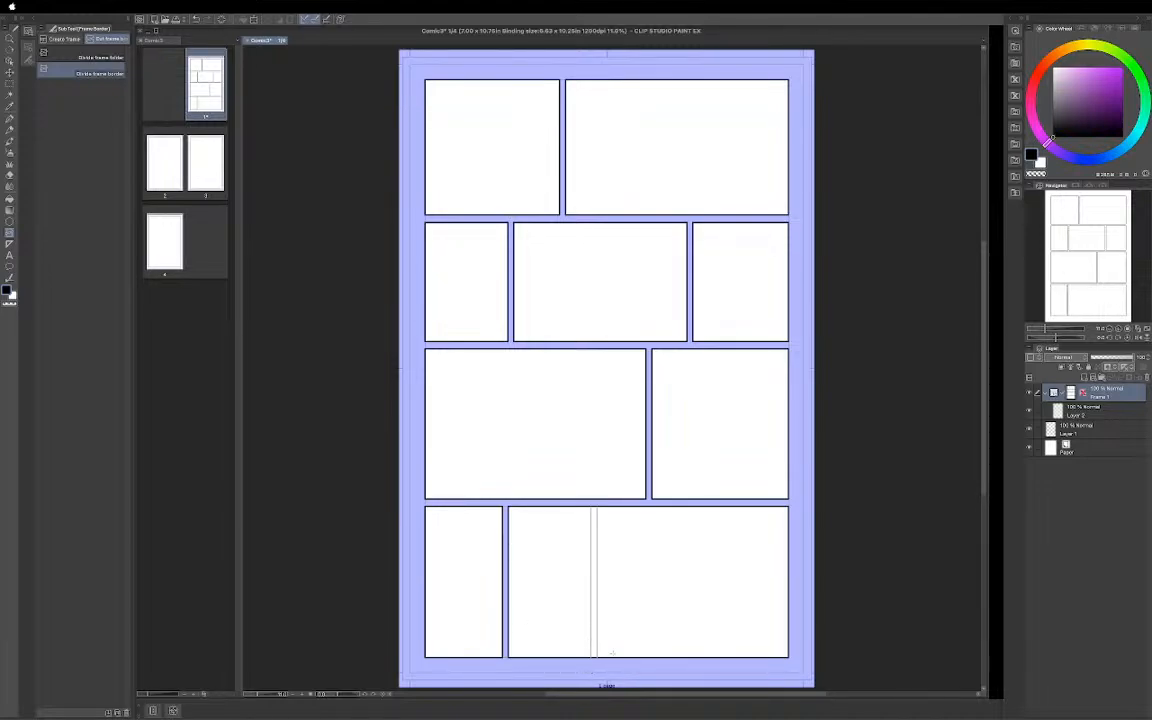
pyautogui.moveTo(694, 553); pyautogui.dragTo(703, 665)
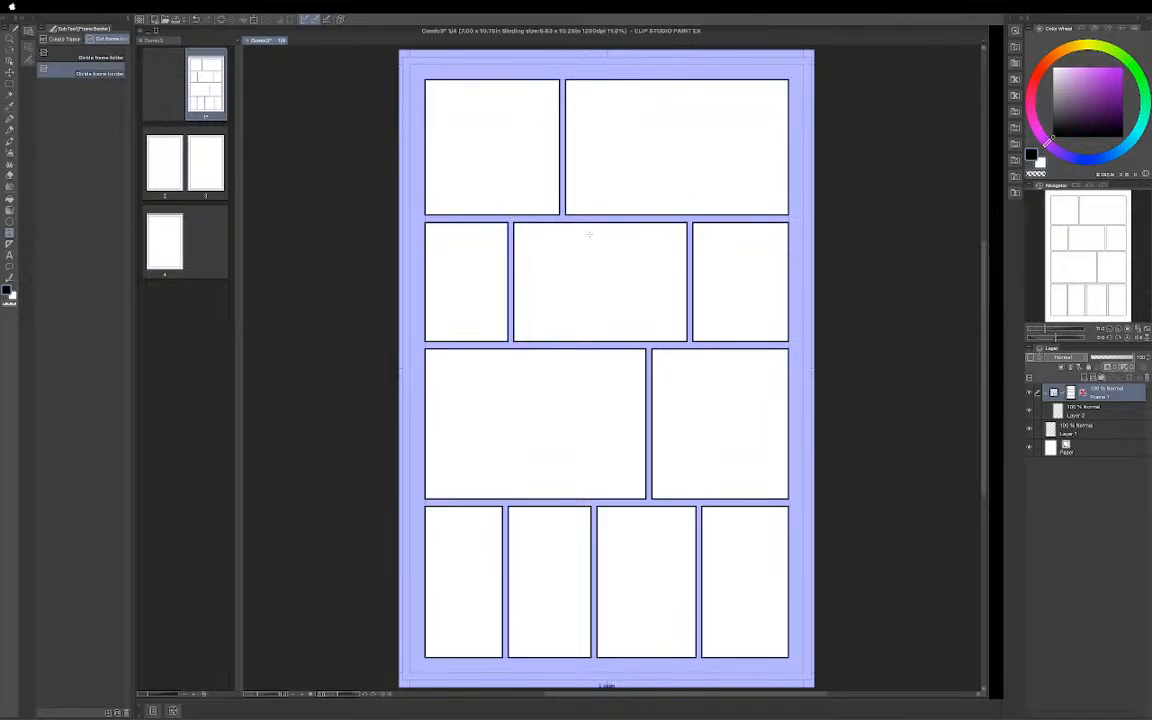
# Draw a rectangular speech balloon with the Rounded balloon tool in the upper left part of the first row's right panel
pyautogui.press('t')
pyautogui.press('t')
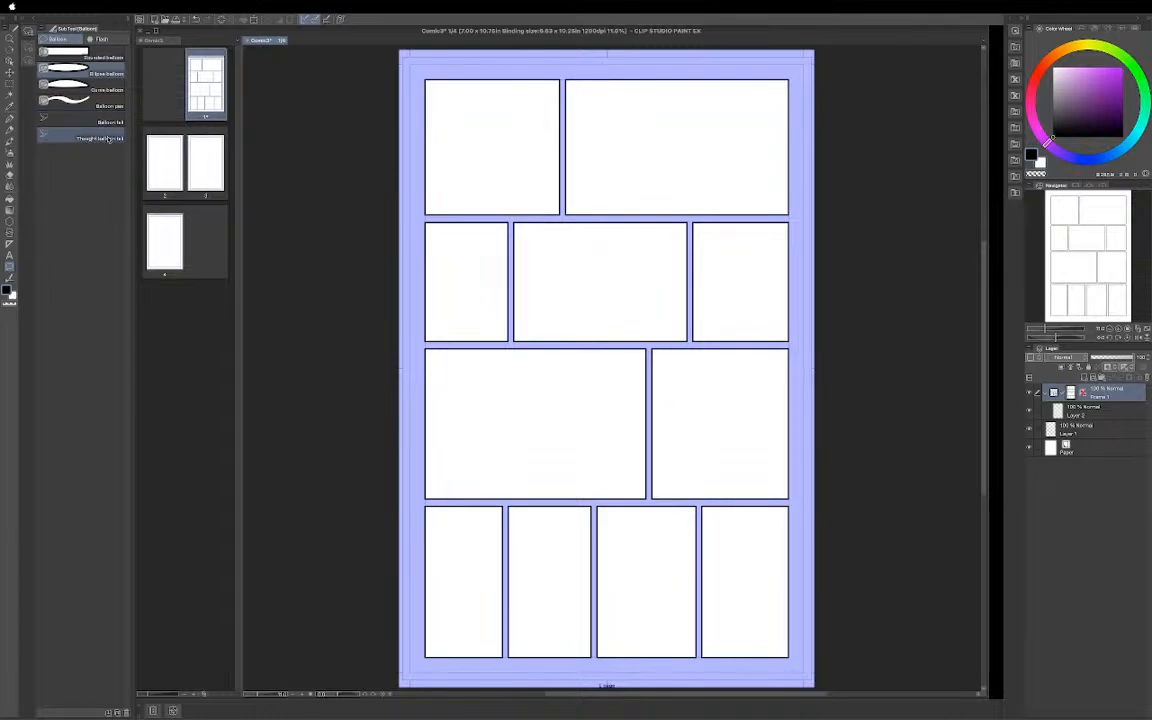
pyautogui.click(102, 58)
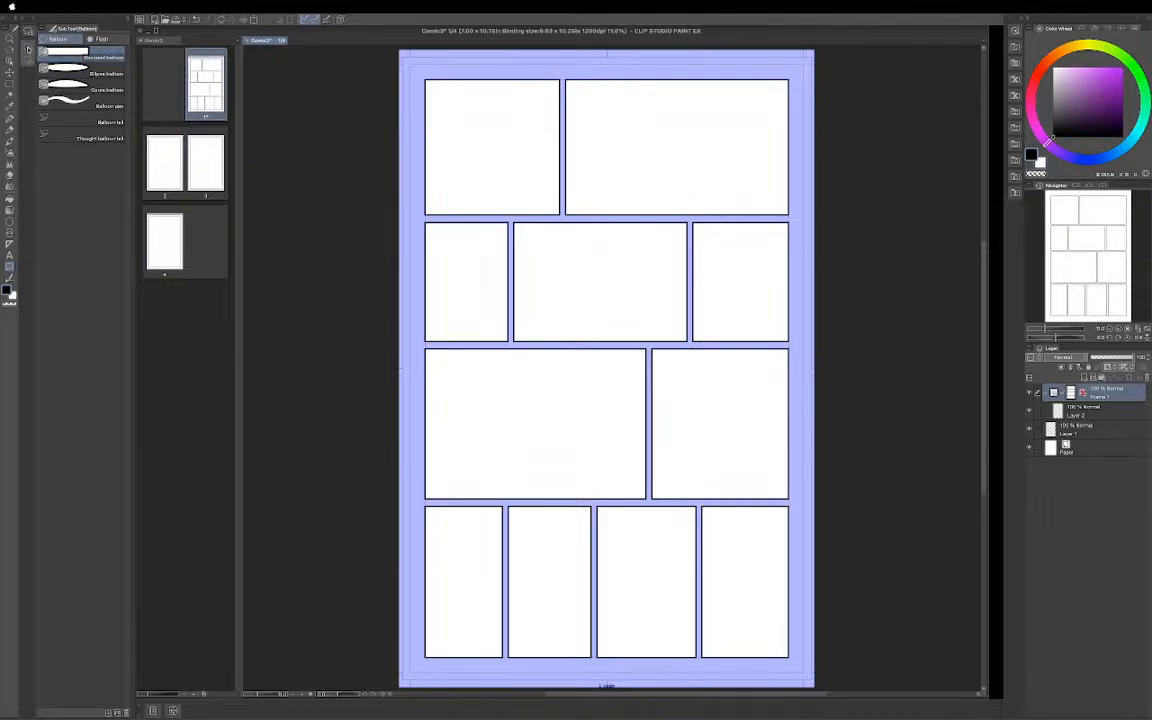
pyautogui.click(28, 50)
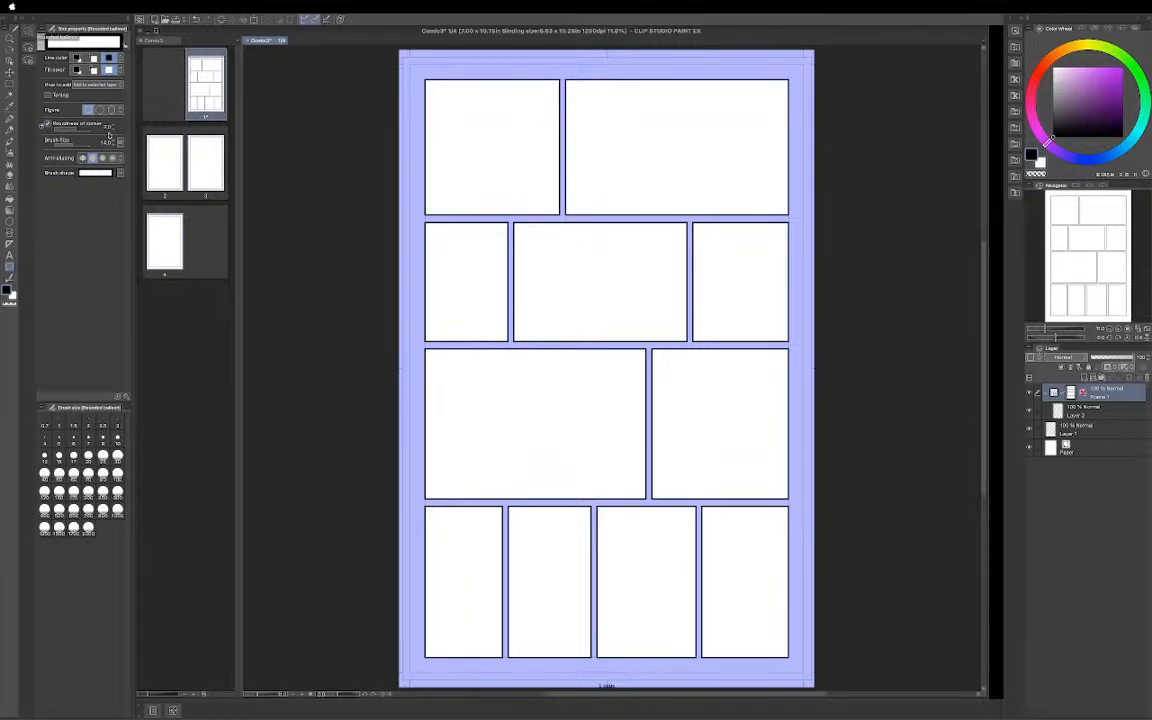
pyautogui.moveTo(582, 96); pyautogui.dragTo(712, 177)
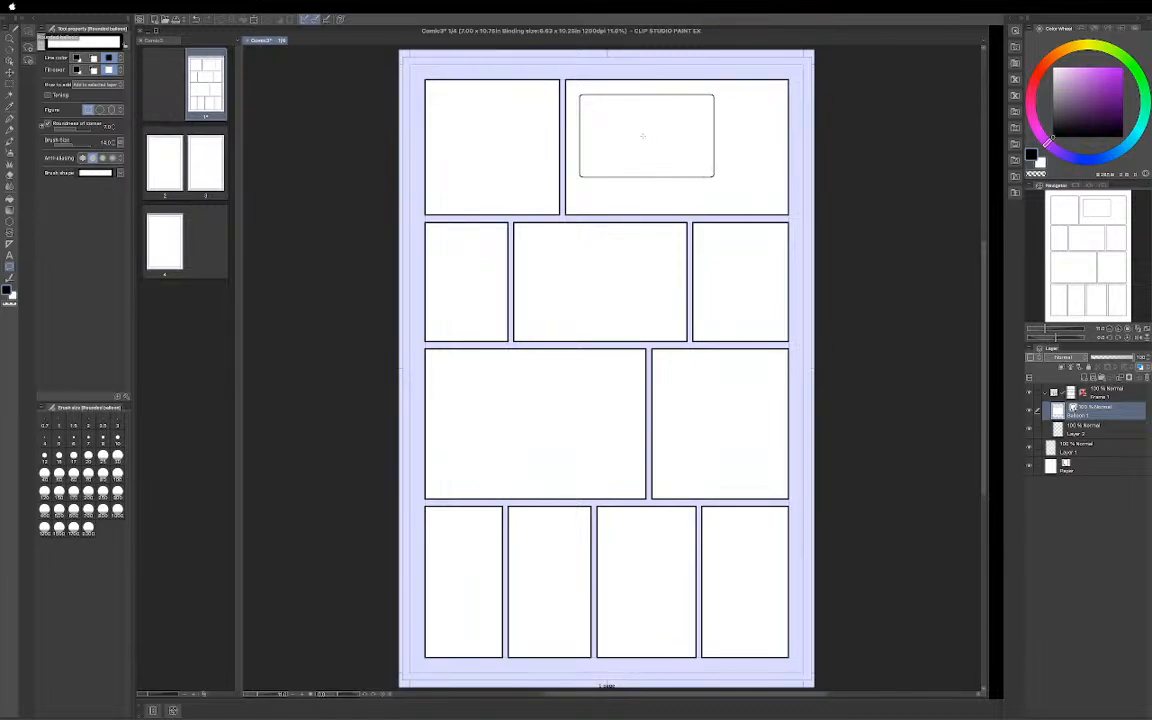
# Add the text "BLAH BLAH BLAHK" on two lines inside the rounded speech balloon
pyautogui.press('t')
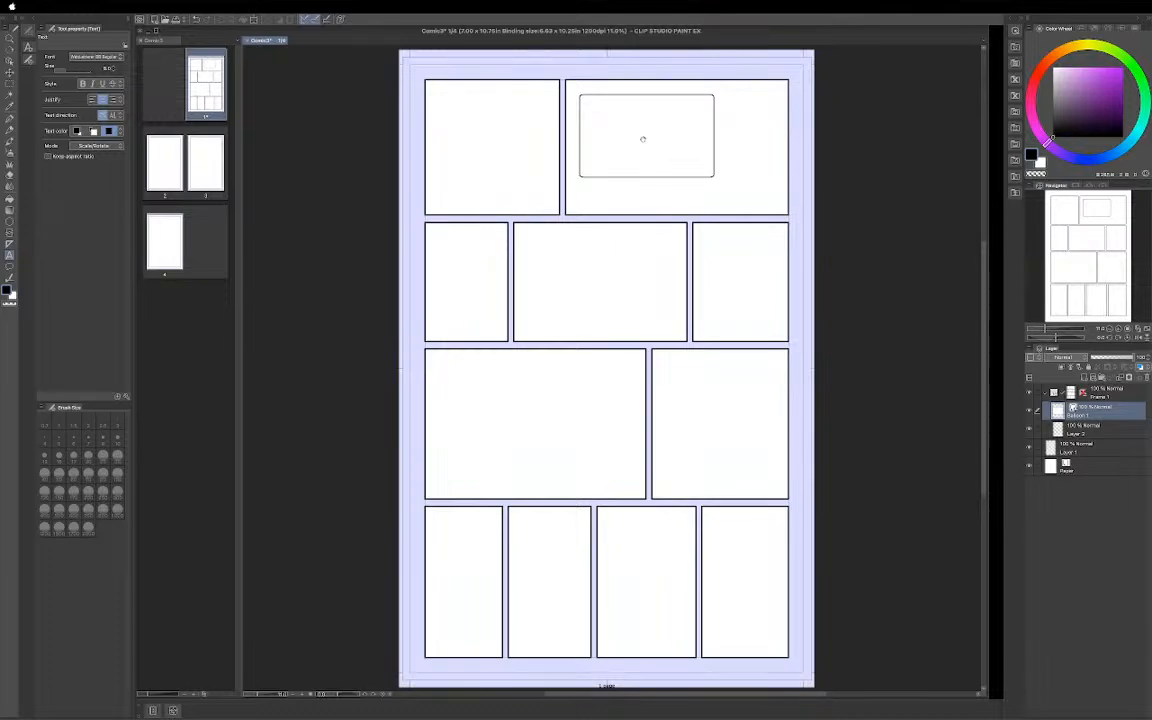
pyautogui.click(643, 139)
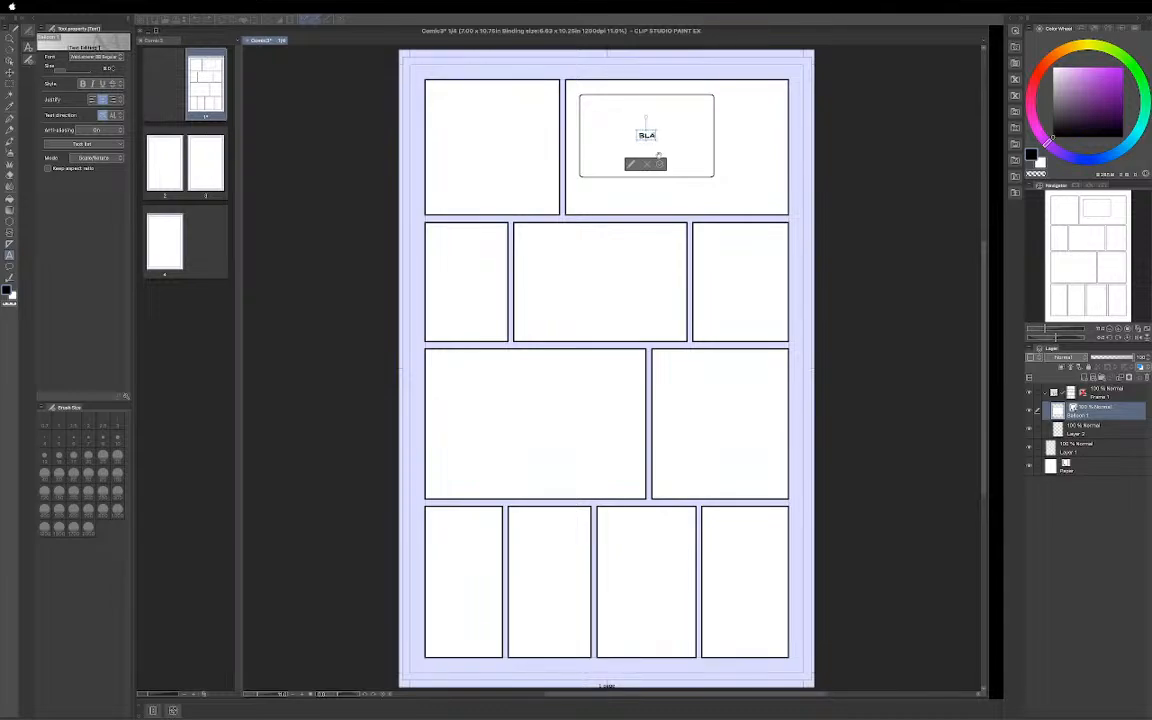
pyautogui.write('BLAH BA')
pyautogui.write('LA')
pyautogui.press('BackSpace')
pyautogui.press('BackSpace')
pyautogui.press('BackSpace')
pyautogui.write('LAH')
pyautogui.press('Return')
pyautogui.write('B')
# Open the detailed text settings, select the whole balloon text and enlarge its font size moderately, keeping clear space around it inside the balloon
pyautogui.click(629, 169)
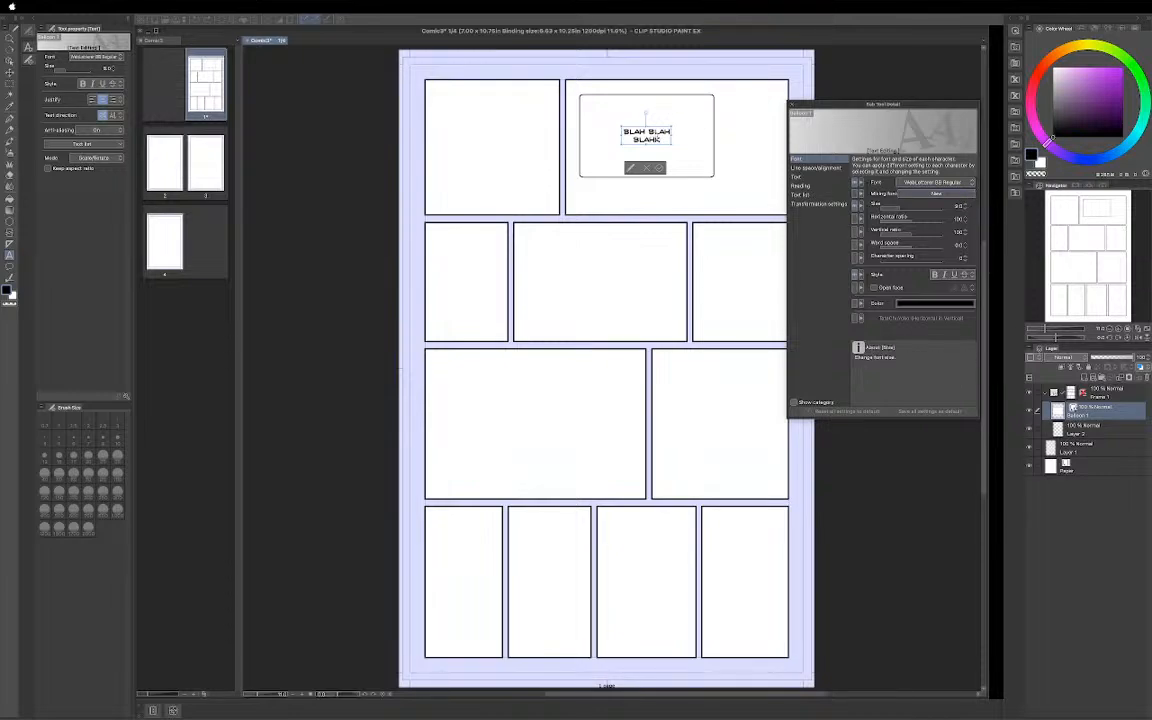
pyautogui.moveTo(661, 139); pyautogui.dragTo(622, 131)
pyautogui.click(966, 205)
pyautogui.click(966, 205)
pyautogui.click(966, 205)
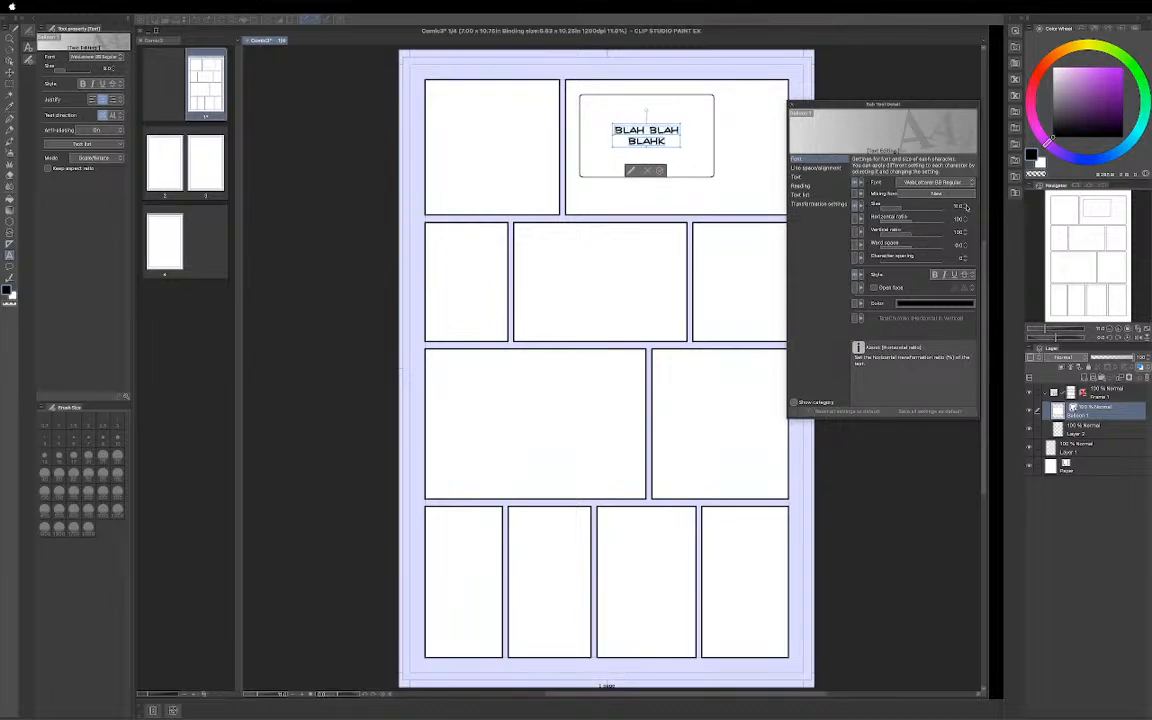
pyautogui.click(966, 205)
pyautogui.click(966, 205)
pyautogui.click(966, 205)
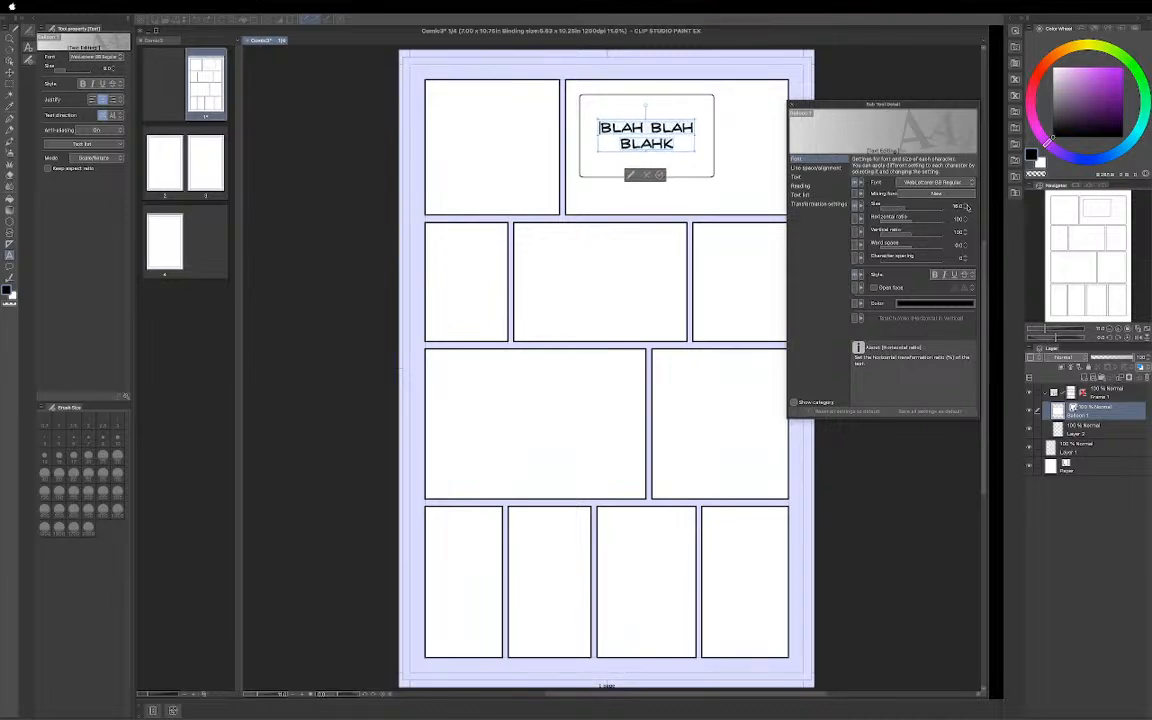
pyautogui.click(966, 205)
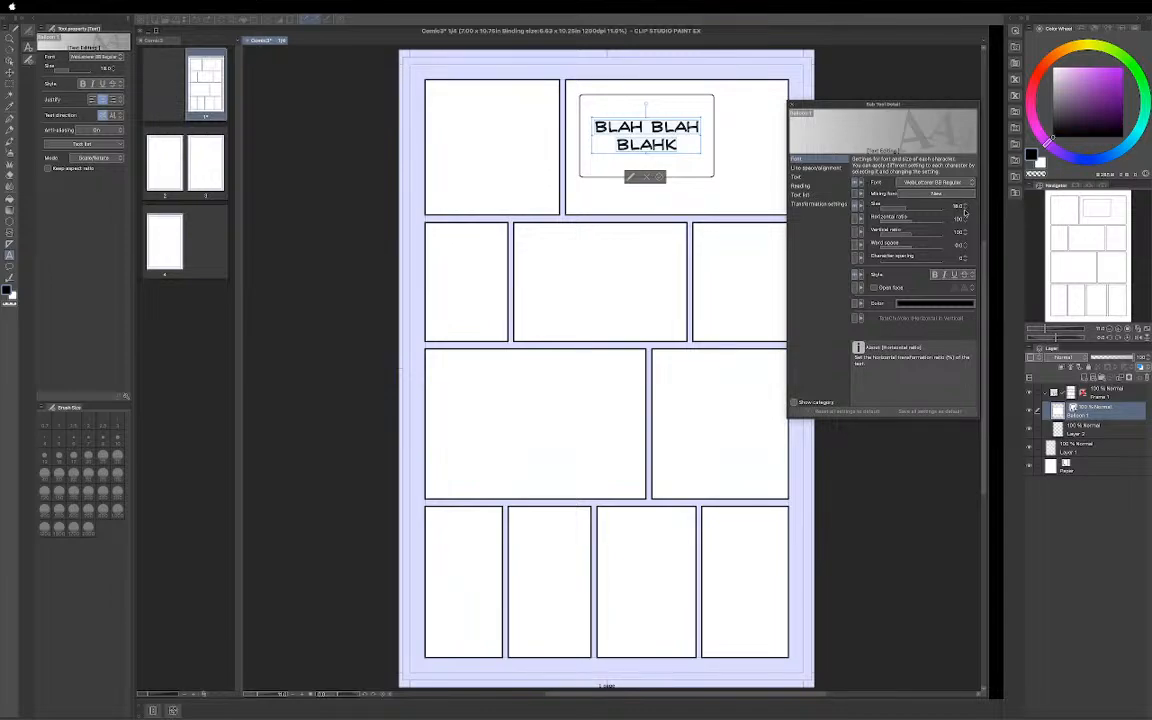
pyautogui.click(966, 209)
pyautogui.click(966, 209)
pyautogui.click(966, 209)
pyautogui.click(966, 209)
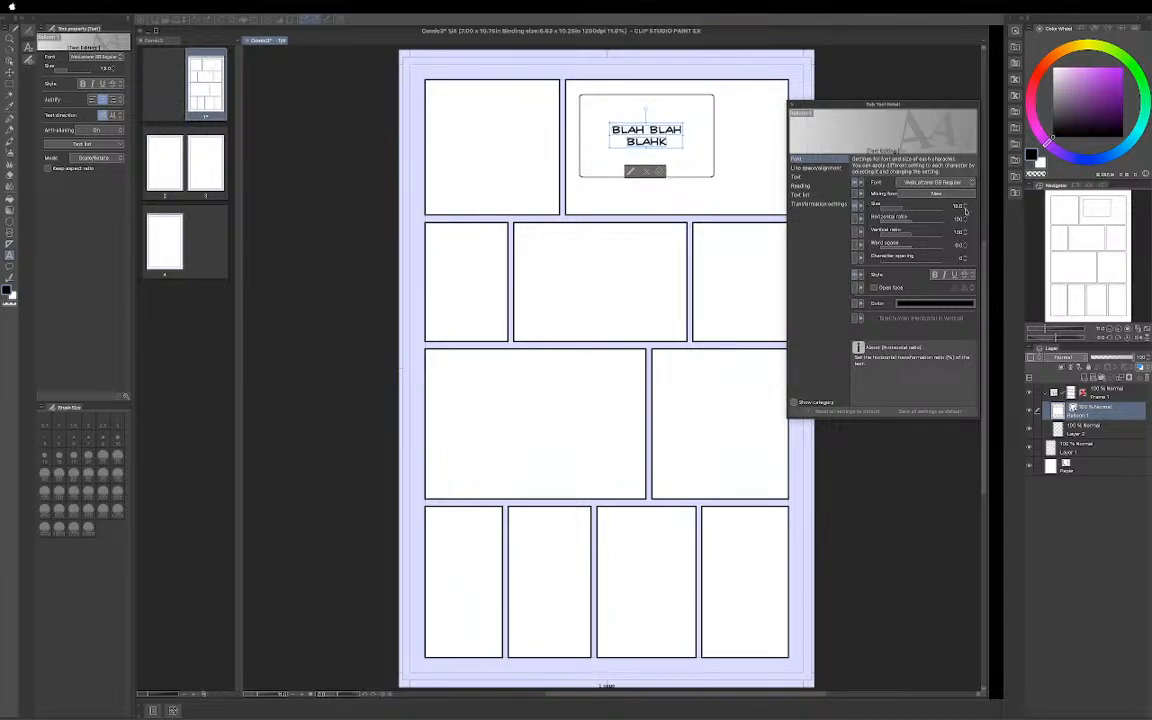
# Reduce the font size of the "BLAH BLAH BLAHK" text to 8, close its detailed settings and commit the text
pyautogui.click(966, 205)
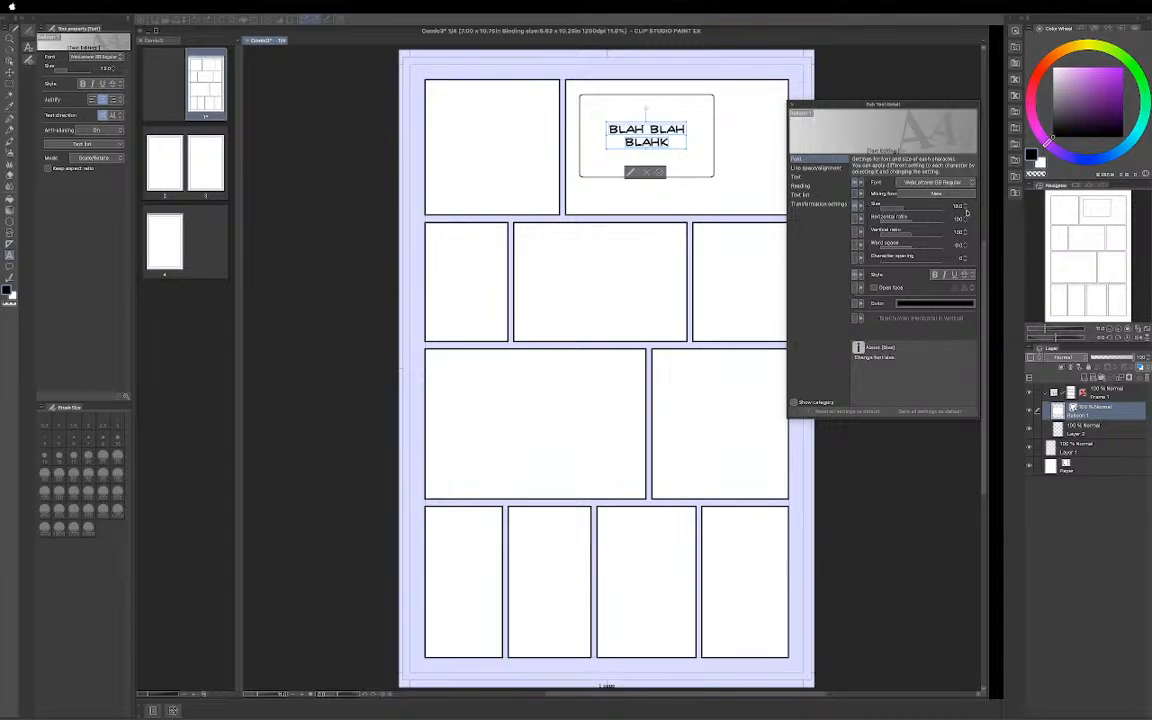
pyautogui.click(966, 209)
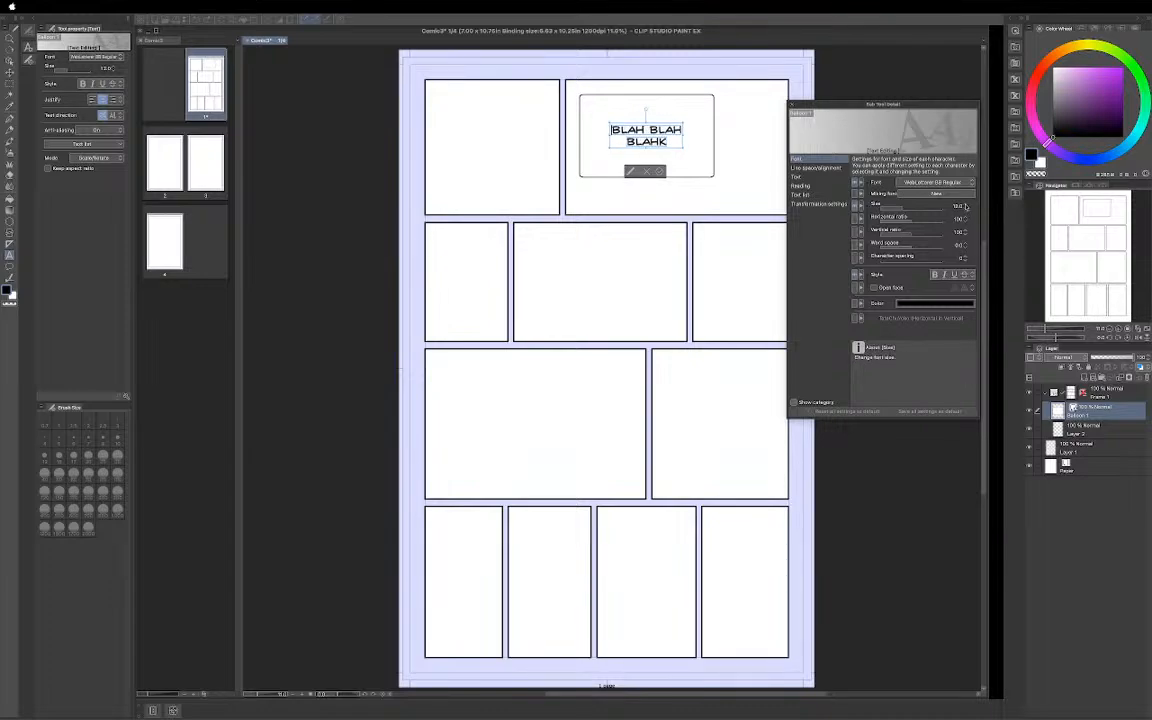
pyautogui.click(966, 209)
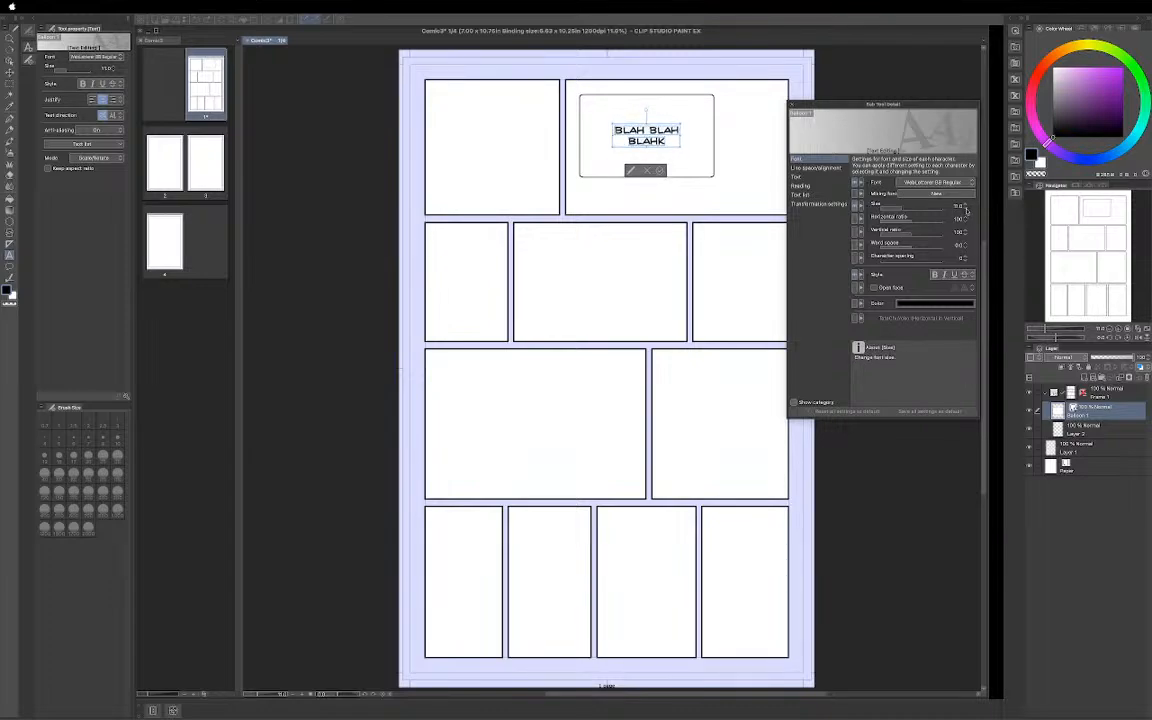
pyautogui.click(966, 209)
pyautogui.click(966, 209)
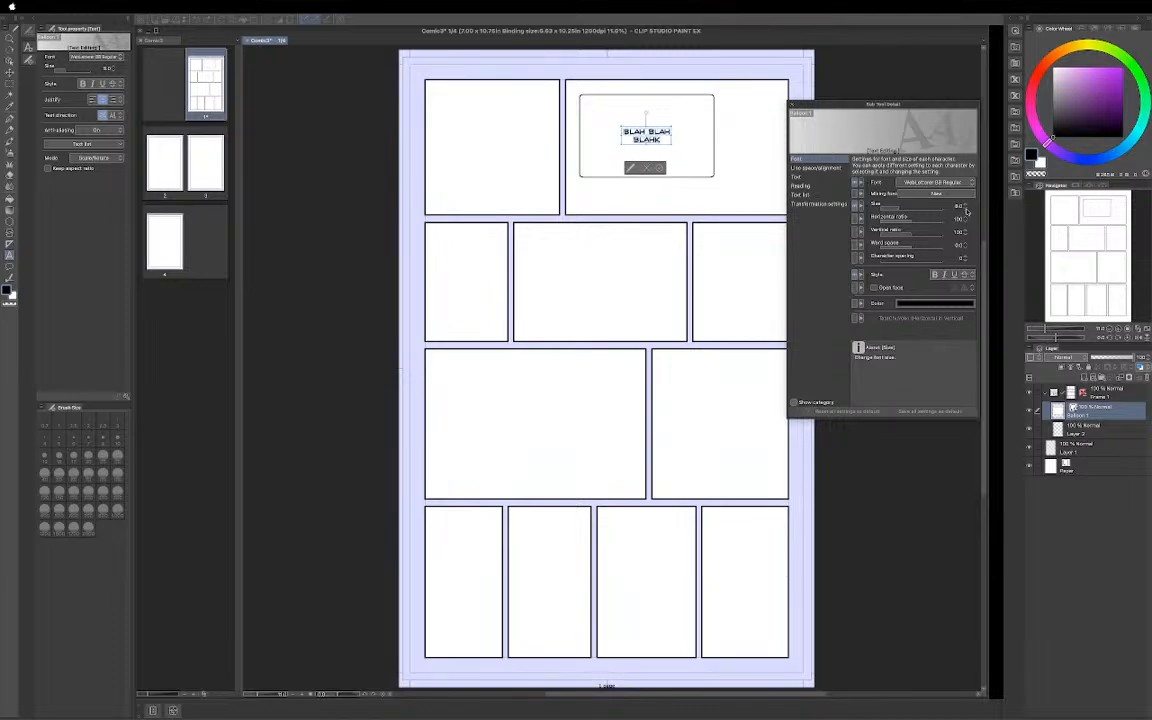
pyautogui.click(966, 209)
pyautogui.click(966, 209)
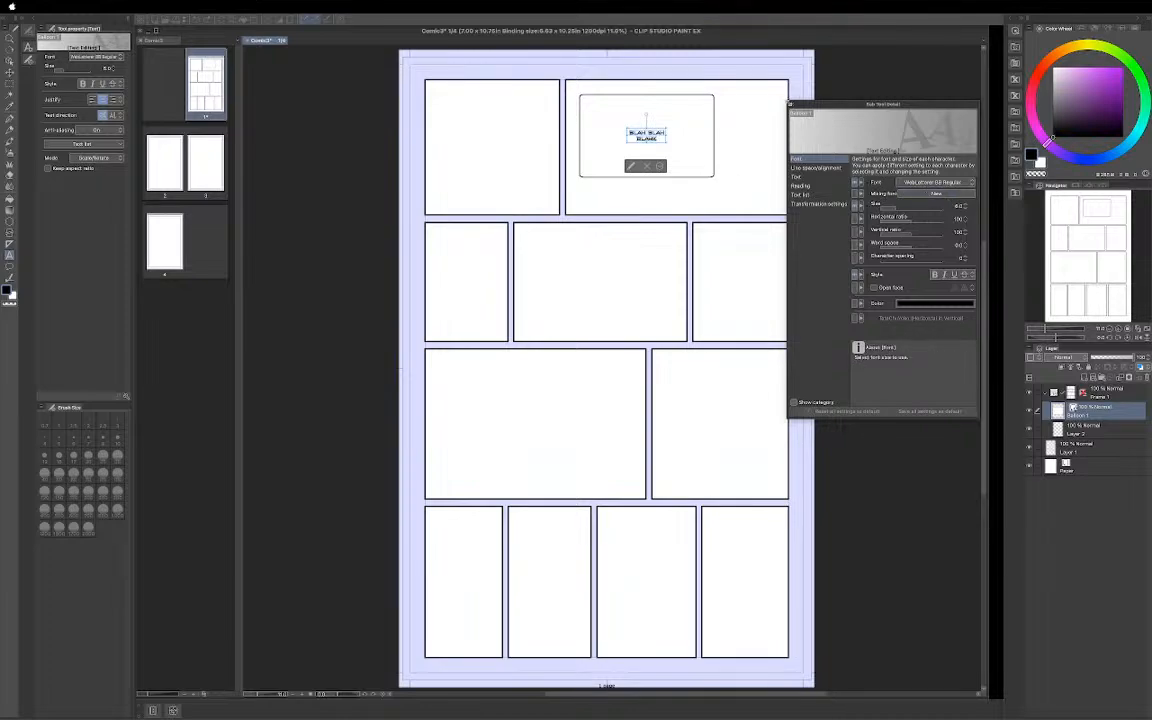
pyautogui.click(792, 103)
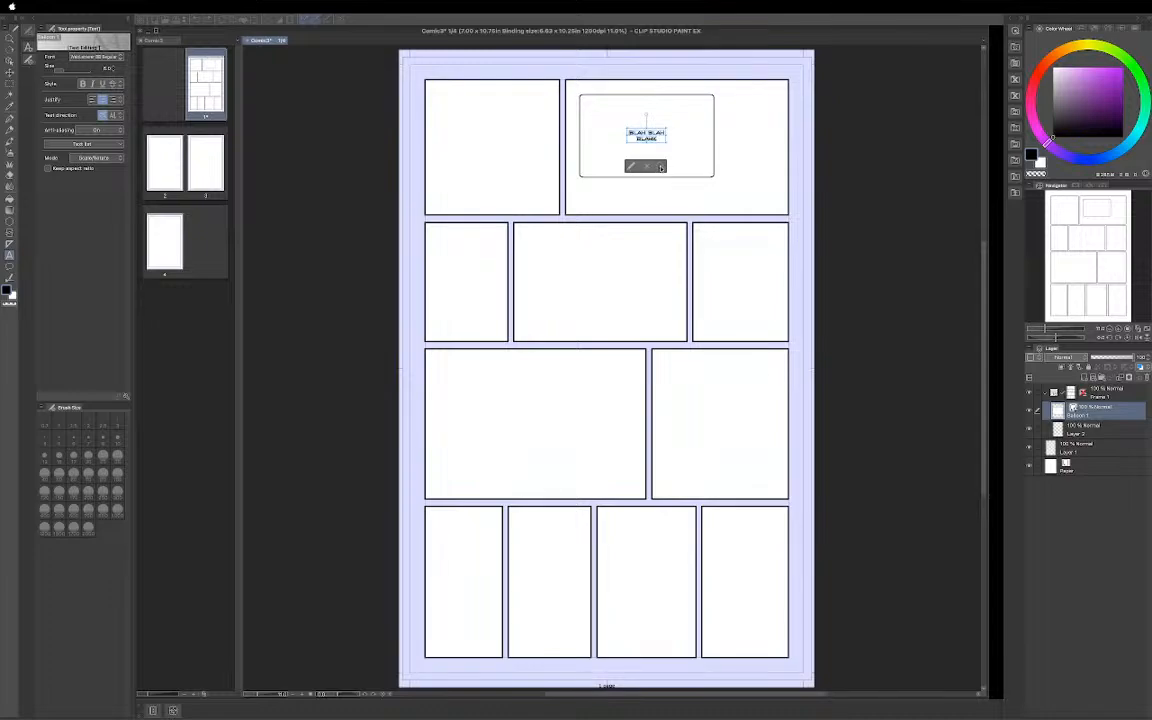
pyautogui.click(660, 167)
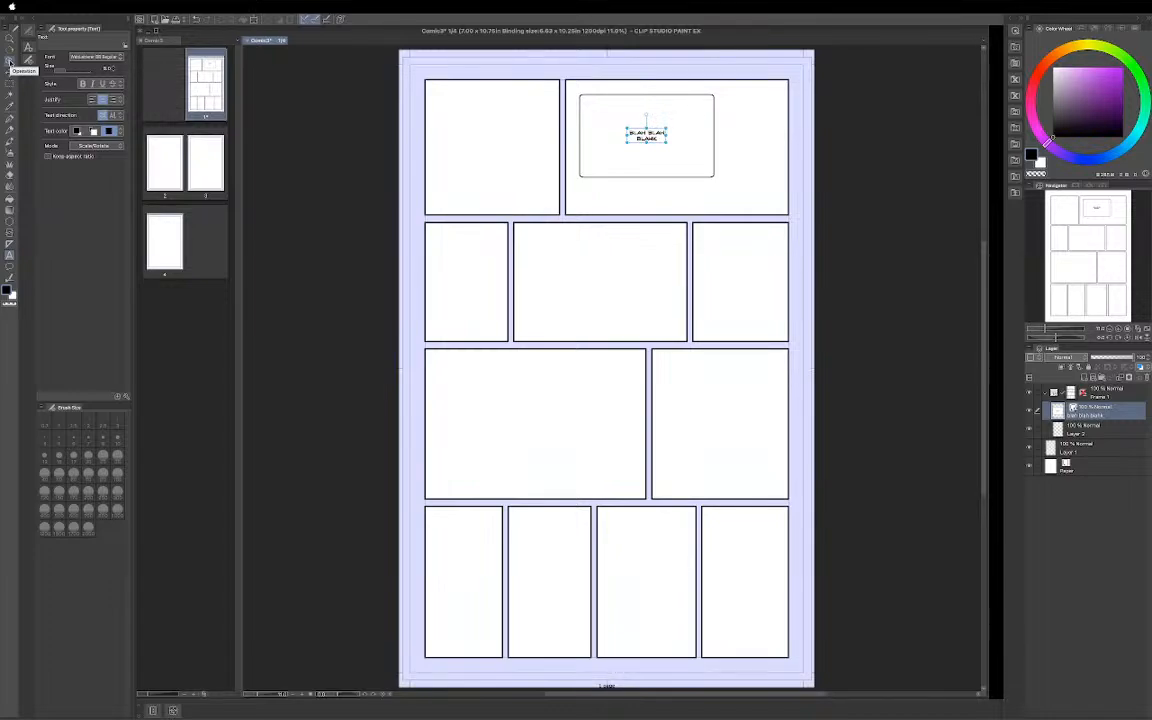
# Shrink the "BLAH BLAH BLAHK" balloon to fit closely around its text in the upper left corner of the panel
pyautogui.click(713, 178)
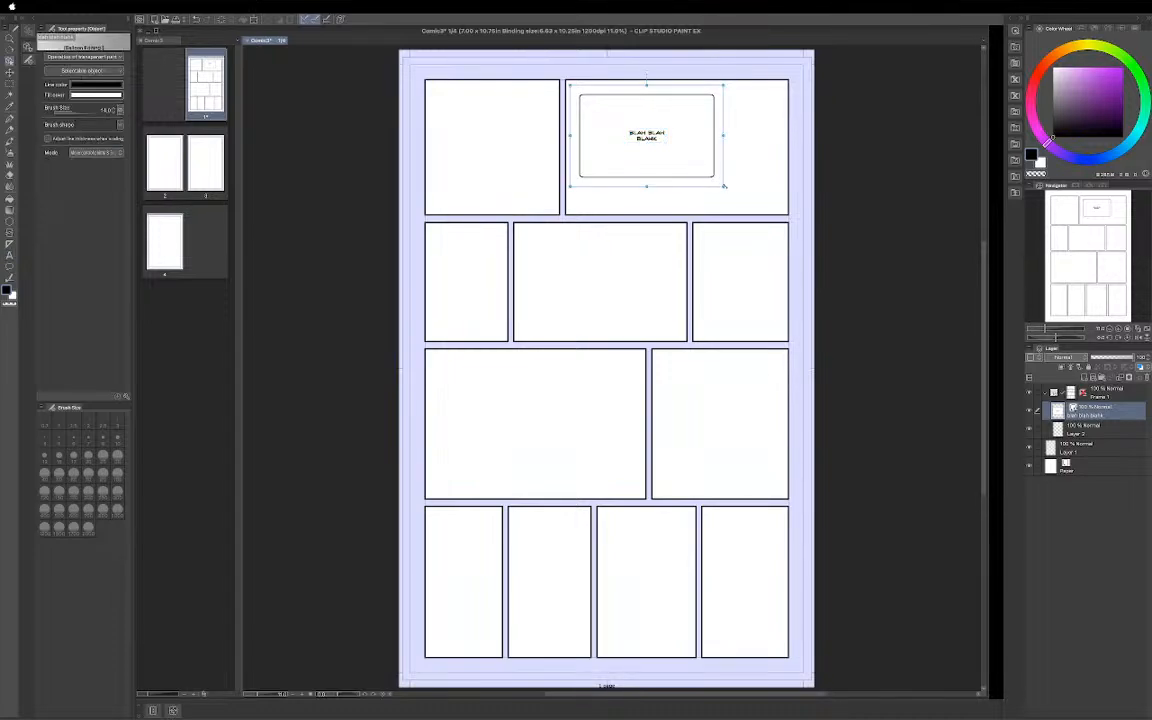
pyautogui.moveTo(723, 185); pyautogui.dragTo(606, 109)
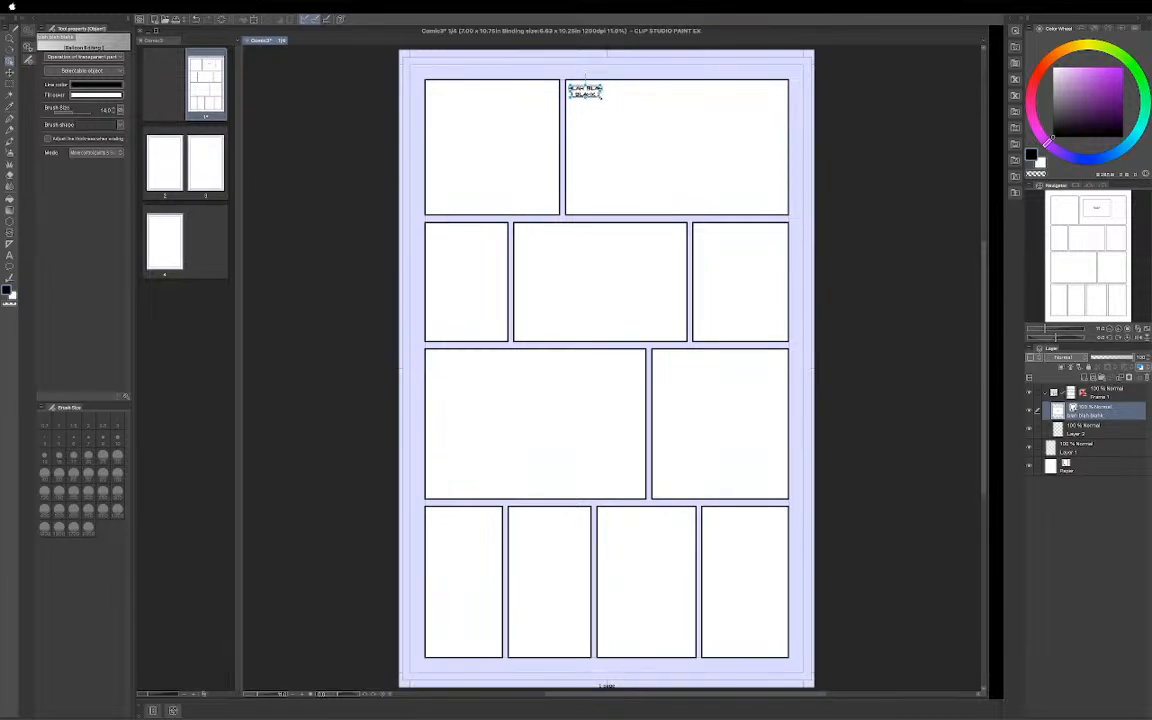
pyautogui.moveTo(606, 103); pyautogui.dragTo(626, 114)
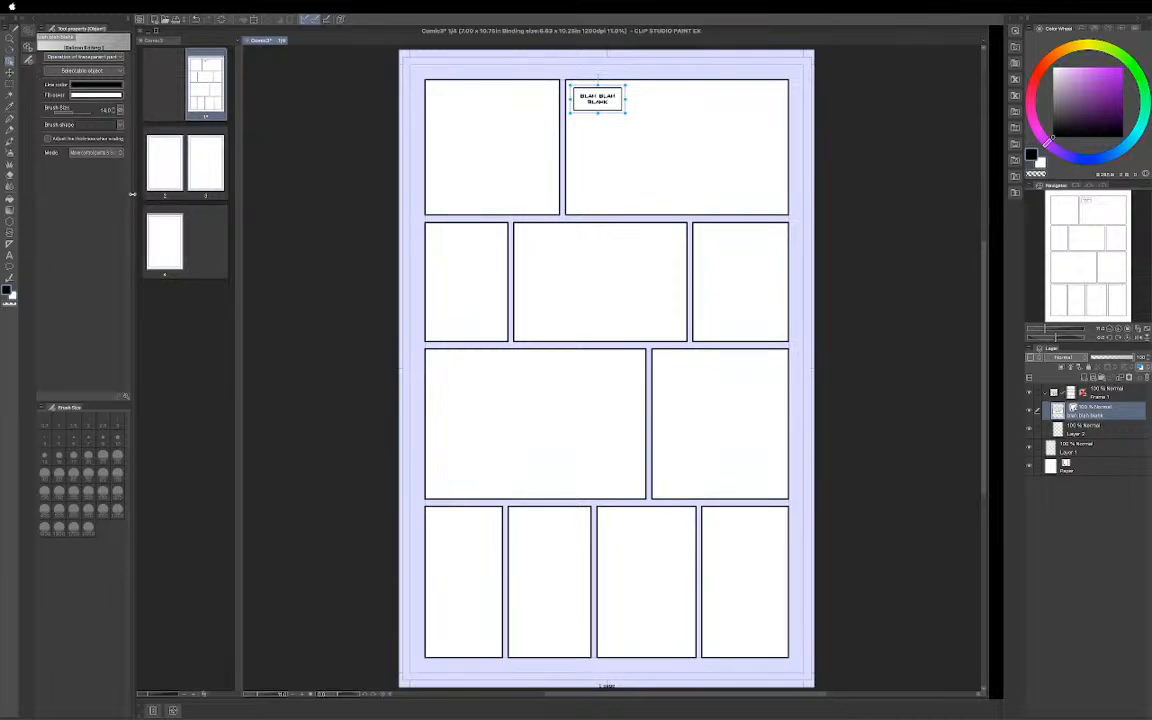
# Increase the corner roundness of the Rounded balloon tool strongly and draw a large, nearly oval balloon below the first one
pyautogui.press('t')
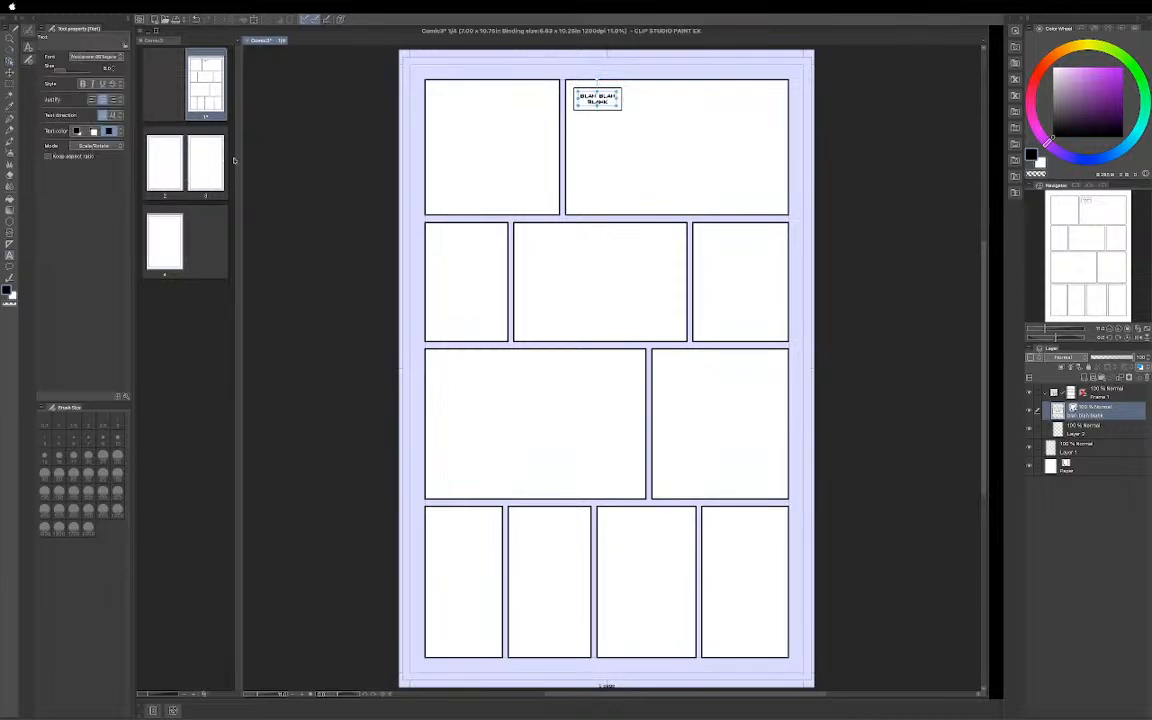
pyautogui.press('t')
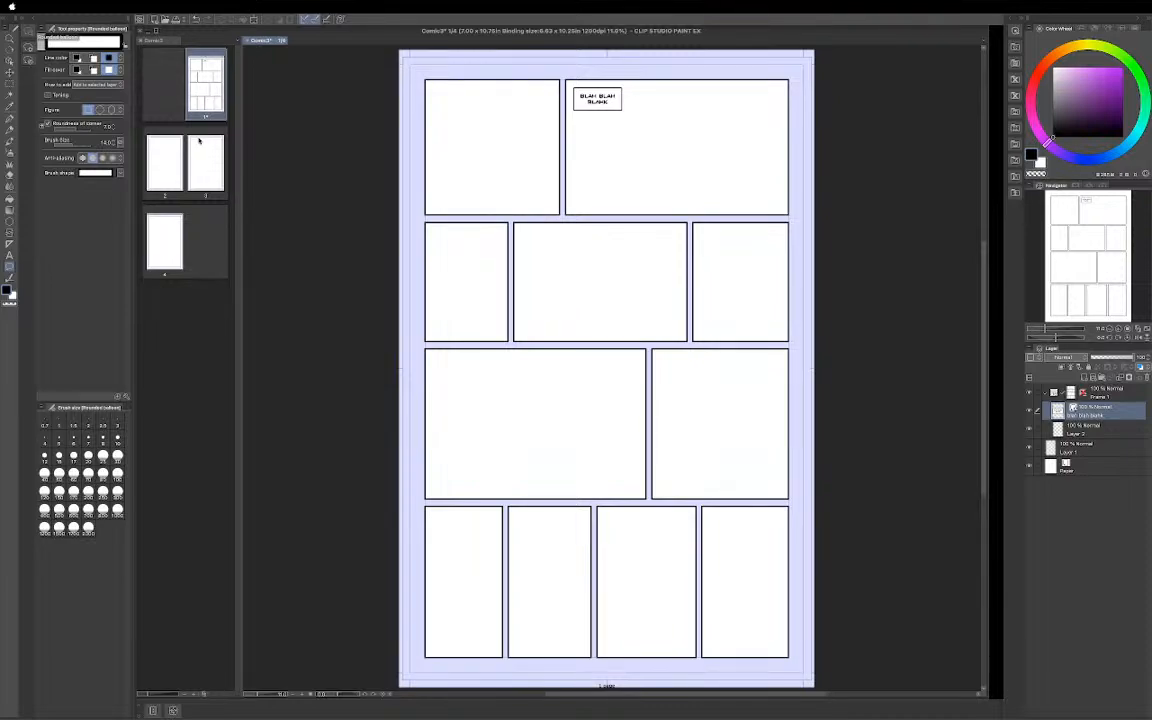
pyautogui.click(28, 35)
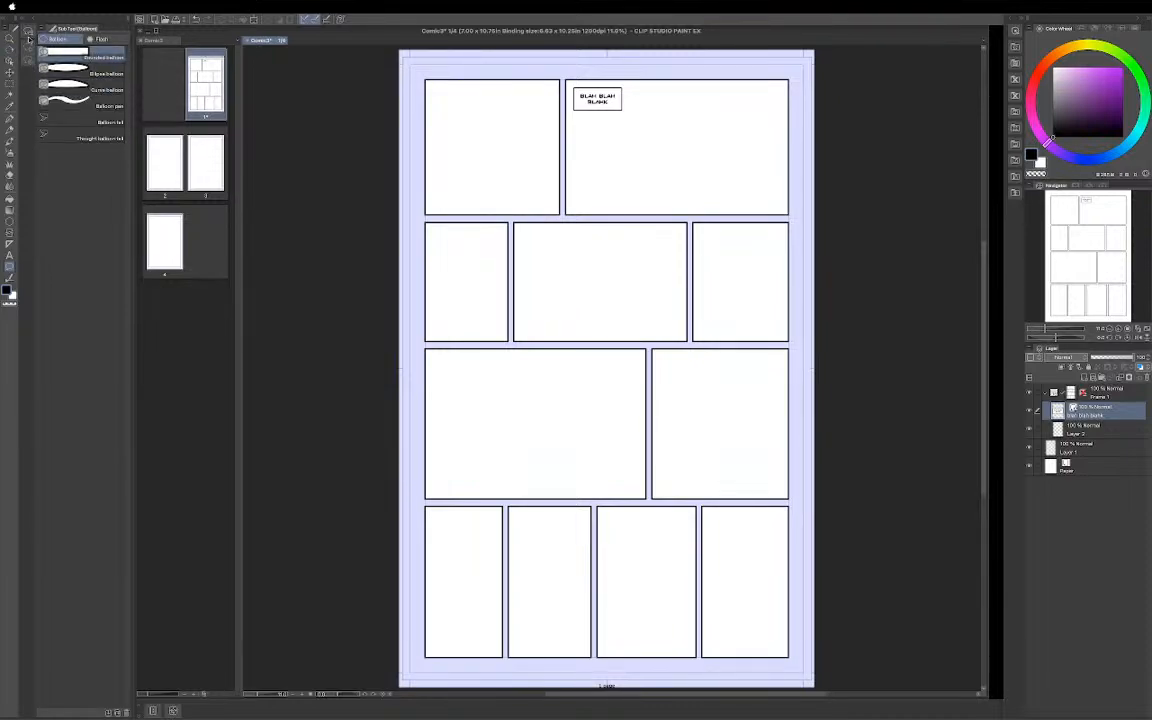
pyautogui.click(108, 73)
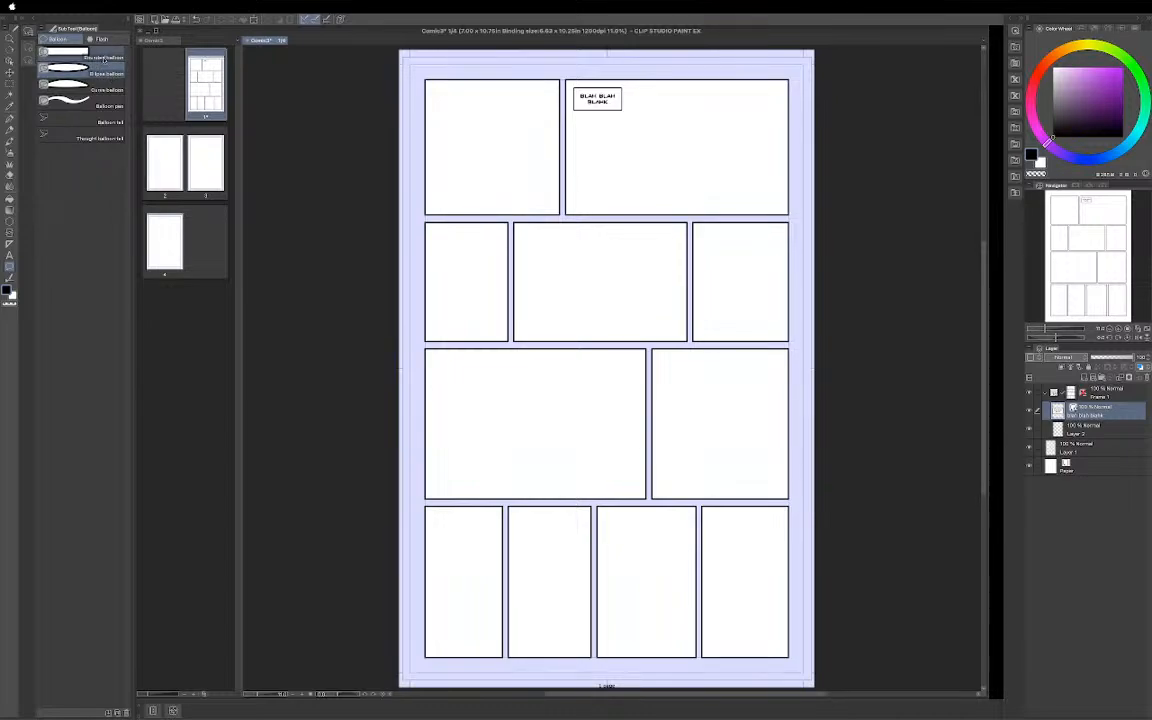
pyautogui.click(100, 58)
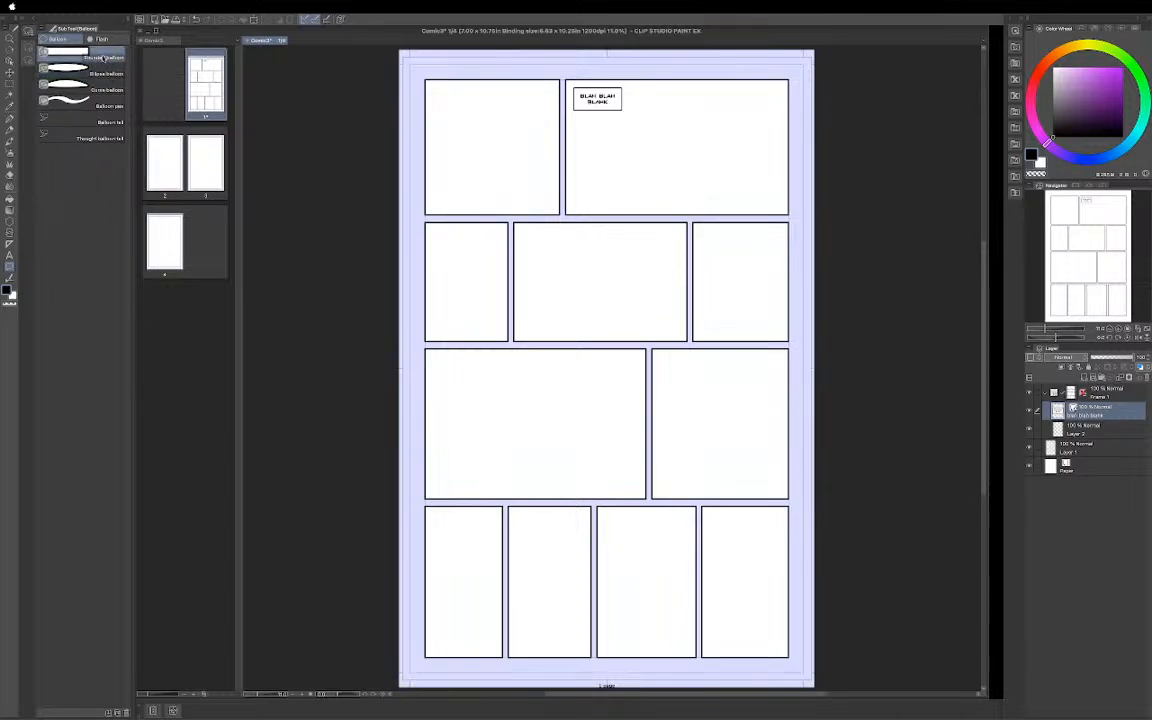
pyautogui.click(28, 50)
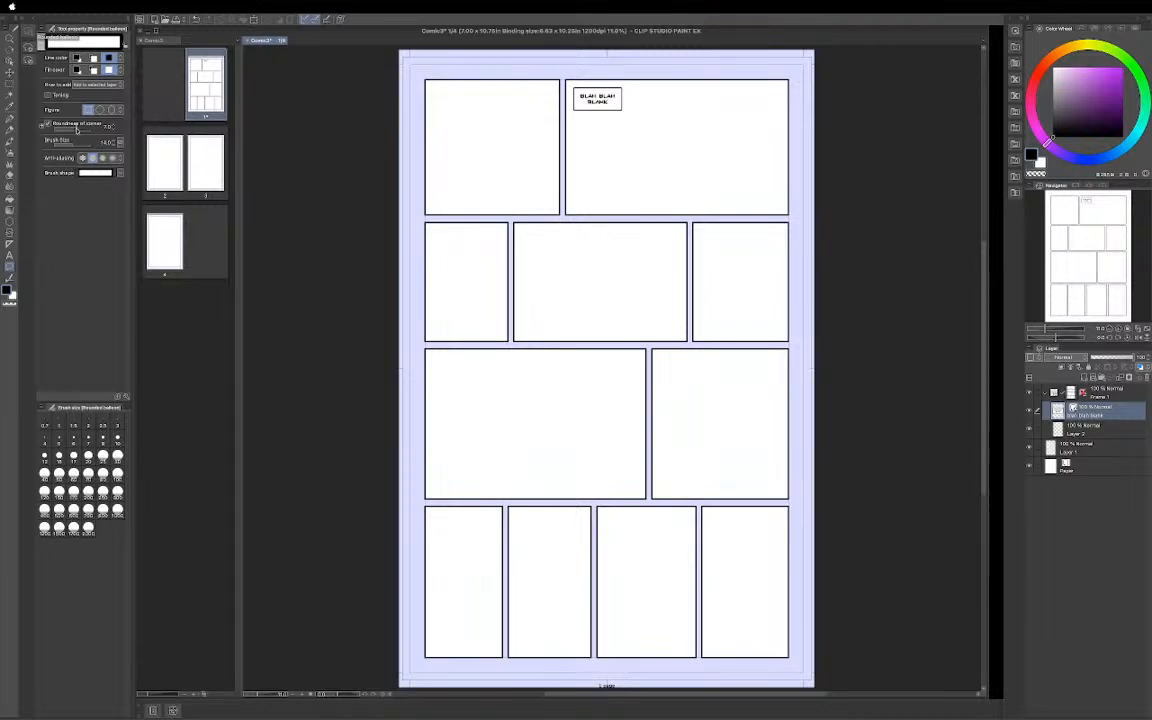
pyautogui.moveTo(83, 128); pyautogui.dragTo(90, 133)
pyautogui.moveTo(603, 128); pyautogui.dragTo(709, 204)
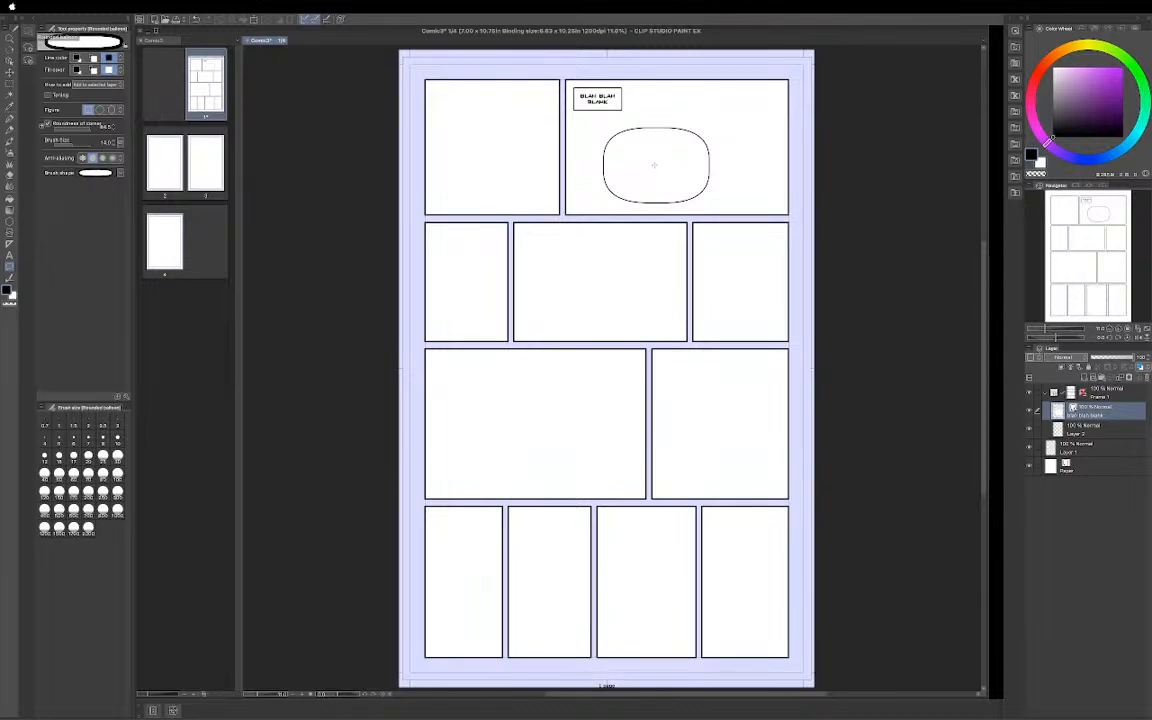
# Add the text "SPEAK UP NOW!" on two lines in the middle of the new balloon, with "NOW!" on the second line
pyautogui.press('t')
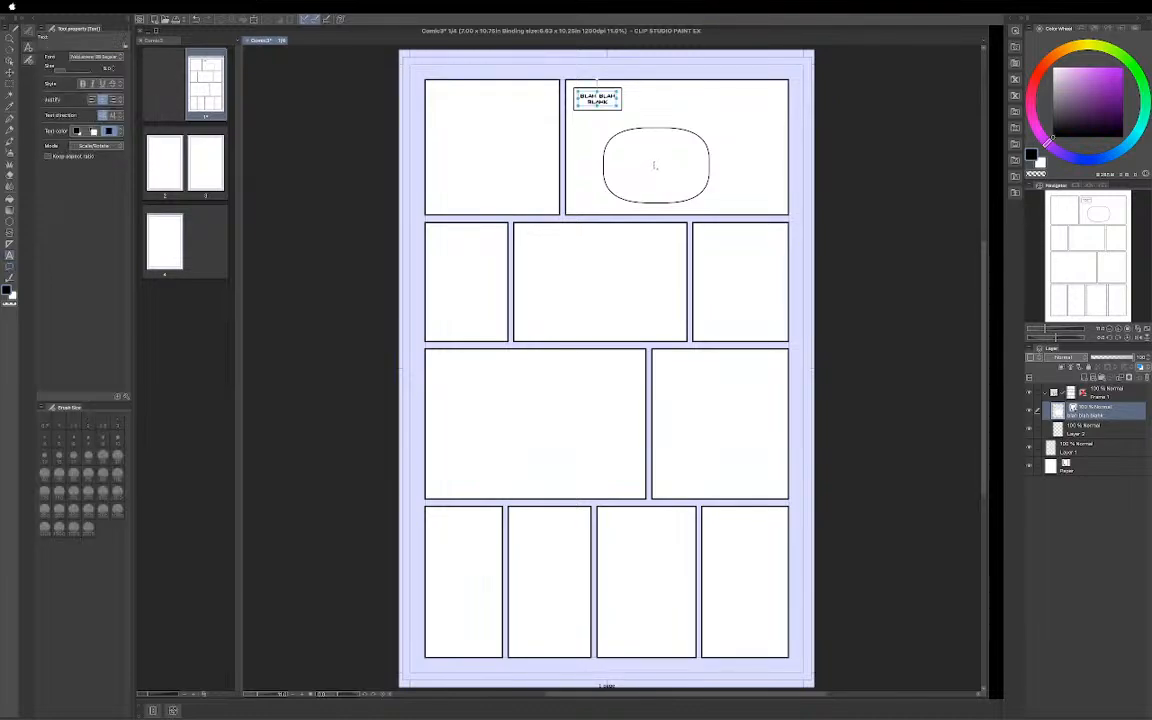
pyautogui.press('t')
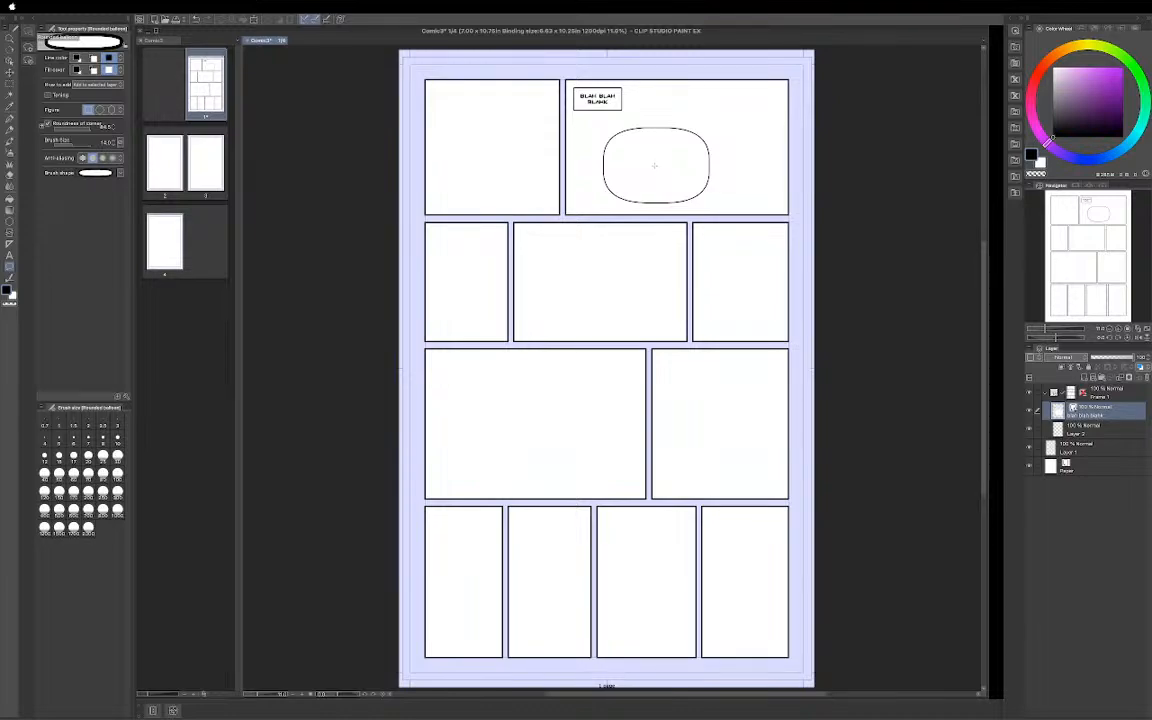
pyautogui.press('t')
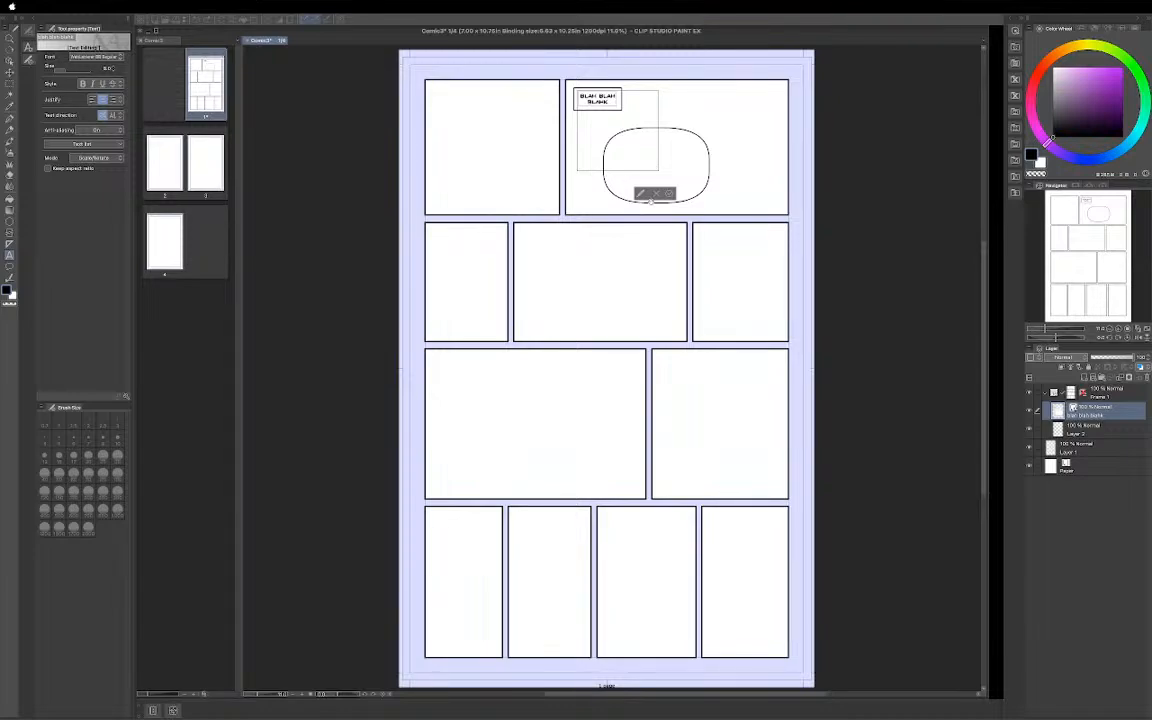
pyautogui.write('speak up')
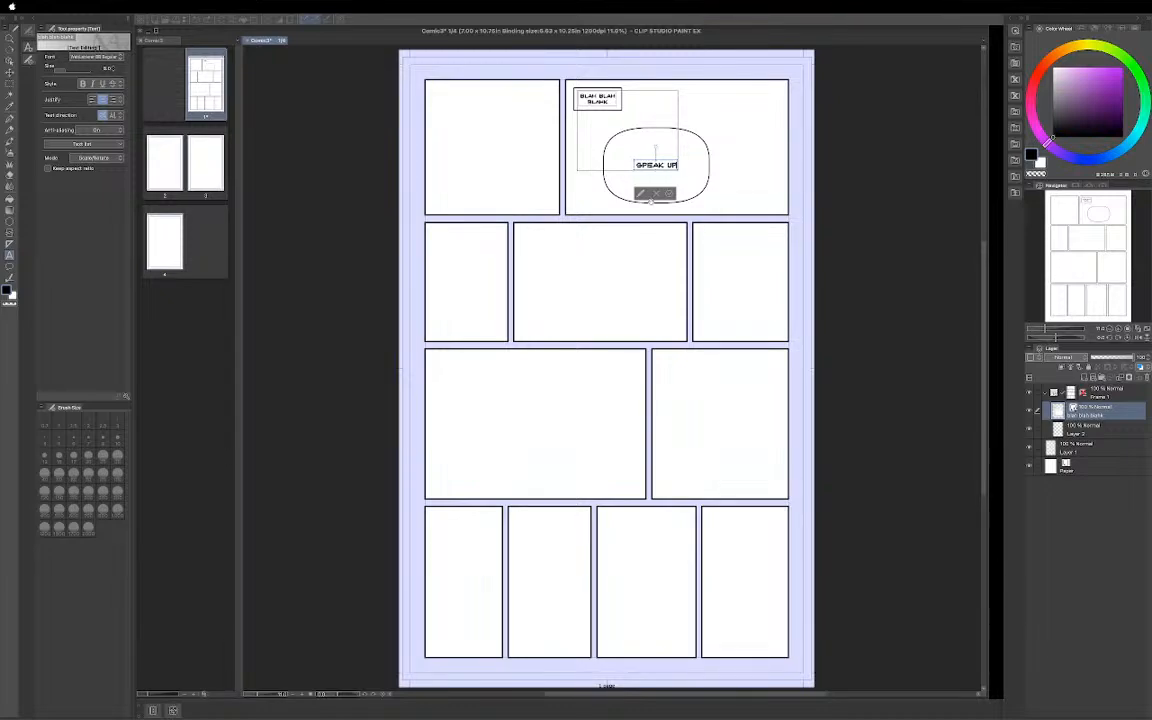
pyautogui.press('Return')
pyautogui.write('no')
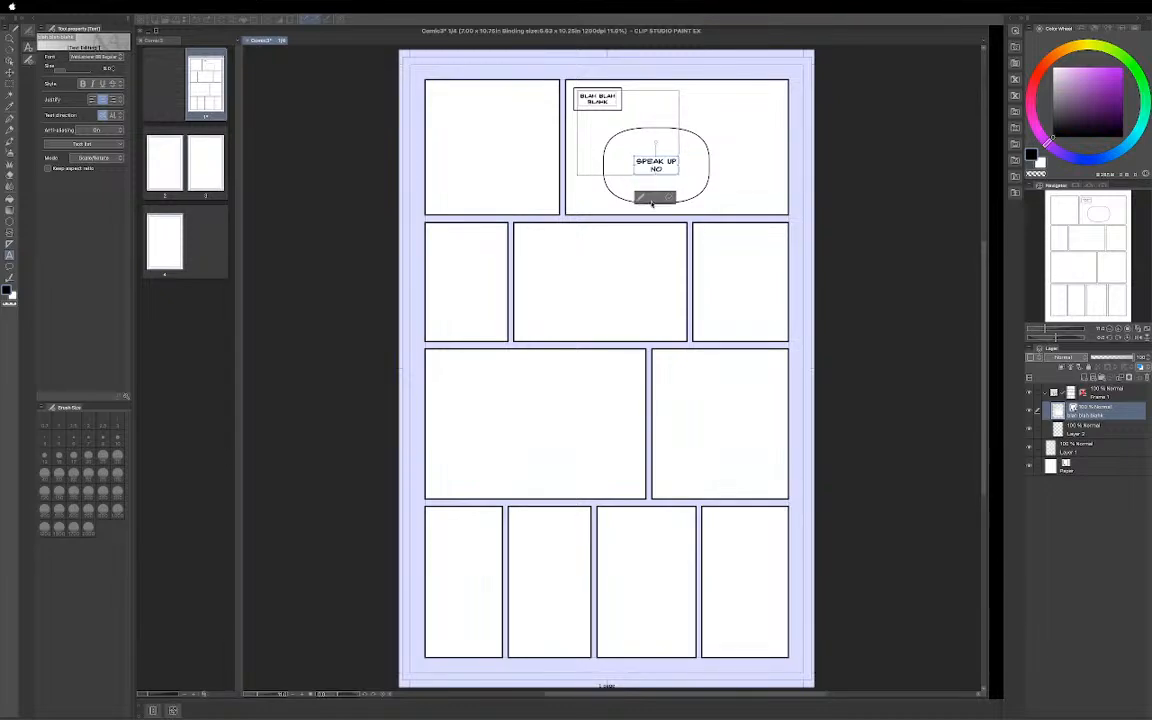
pyautogui.write('w!')
# Select the whole "SPEAK UP NOW!" text, set its font size to 12 in the detailed settings and commit it
pyautogui.moveTo(667, 169); pyautogui.dragTo(626, 159)
pyautogui.click(641, 197)
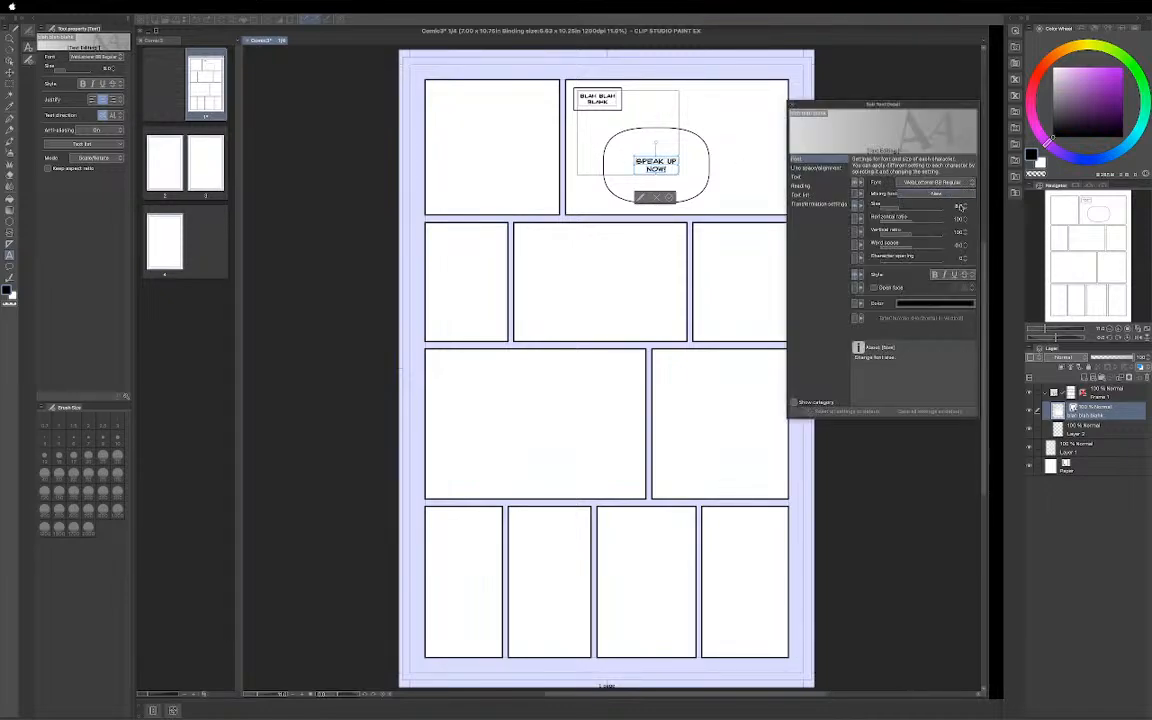
pyautogui.click(966, 205)
pyautogui.click(966, 205)
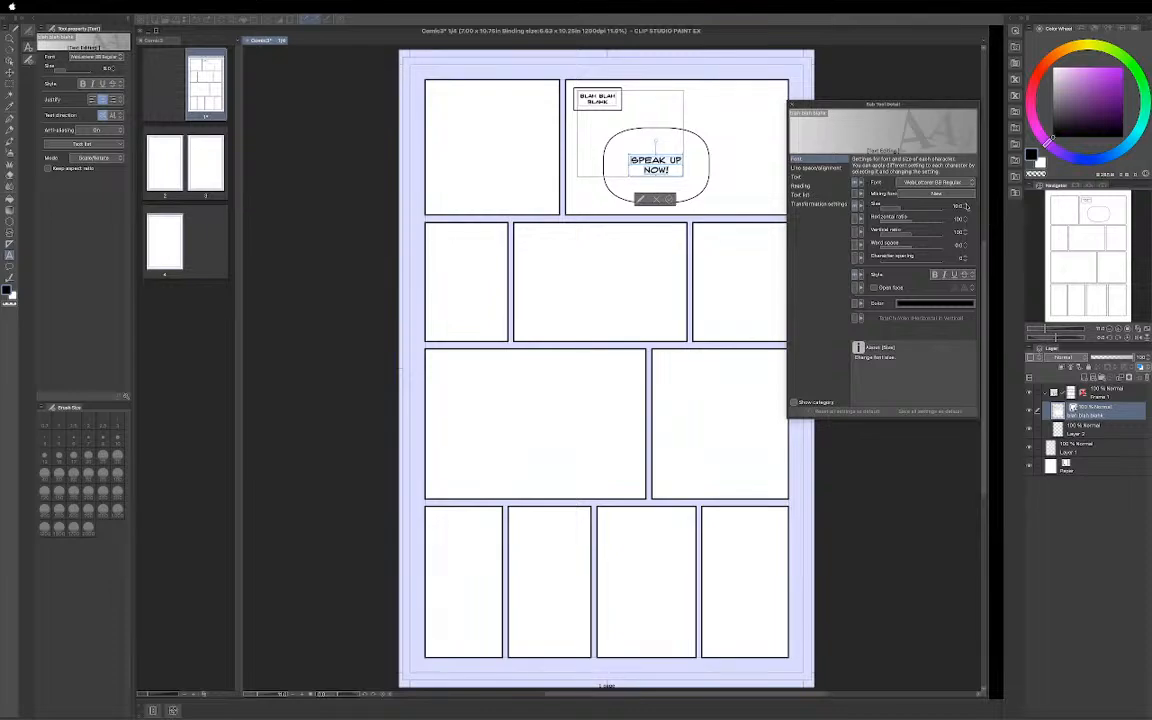
pyautogui.click(966, 205)
pyautogui.click(966, 206)
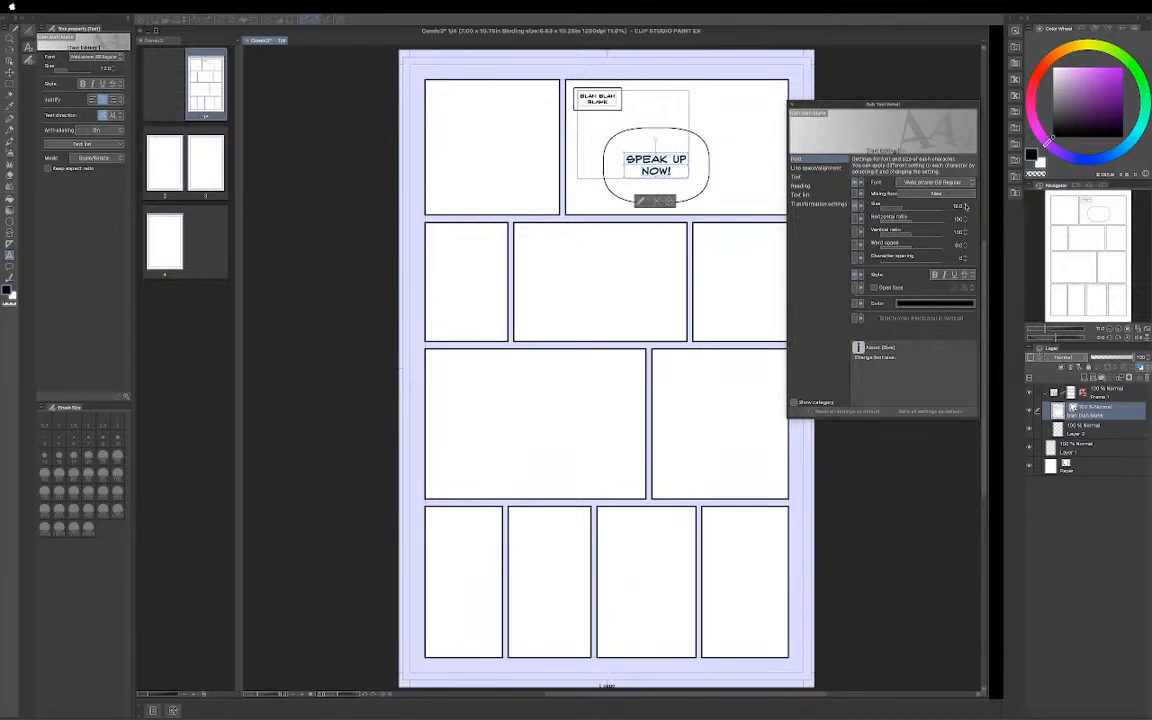
pyautogui.click(791, 105)
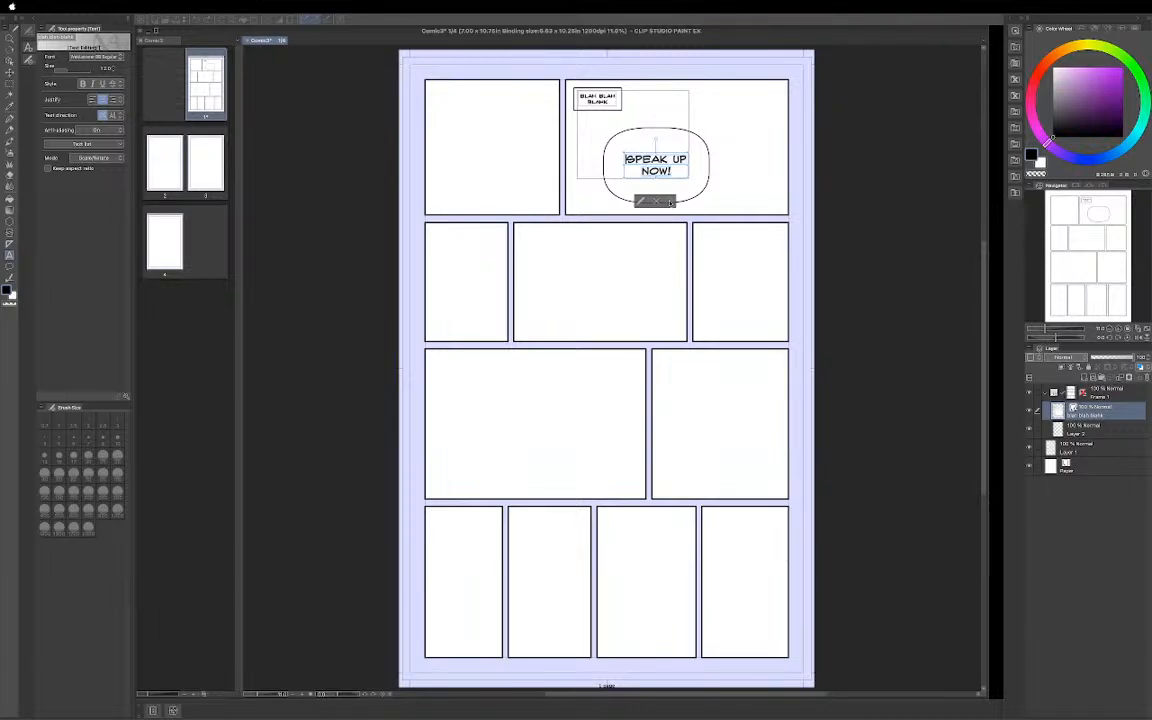
pyautogui.click(670, 203)
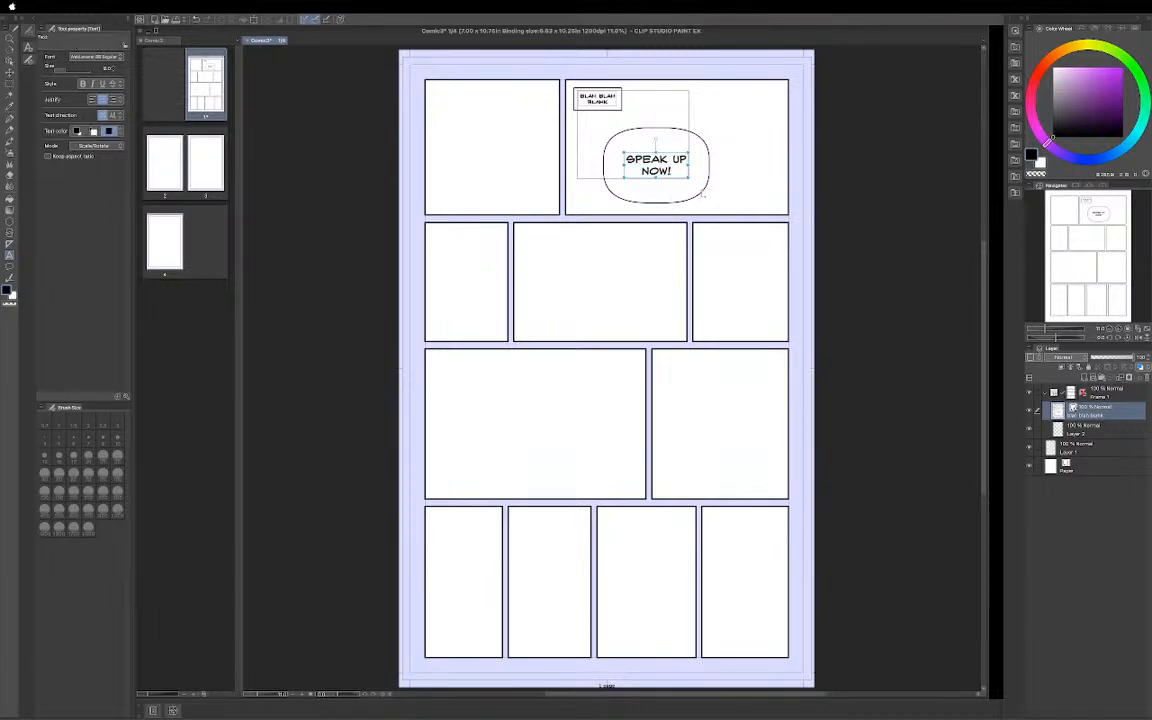
# Shrink and narrow the second balloon until it fits closely around "SPEAK UP NOW!", placed just below the first balloon
pyautogui.click(703, 196)
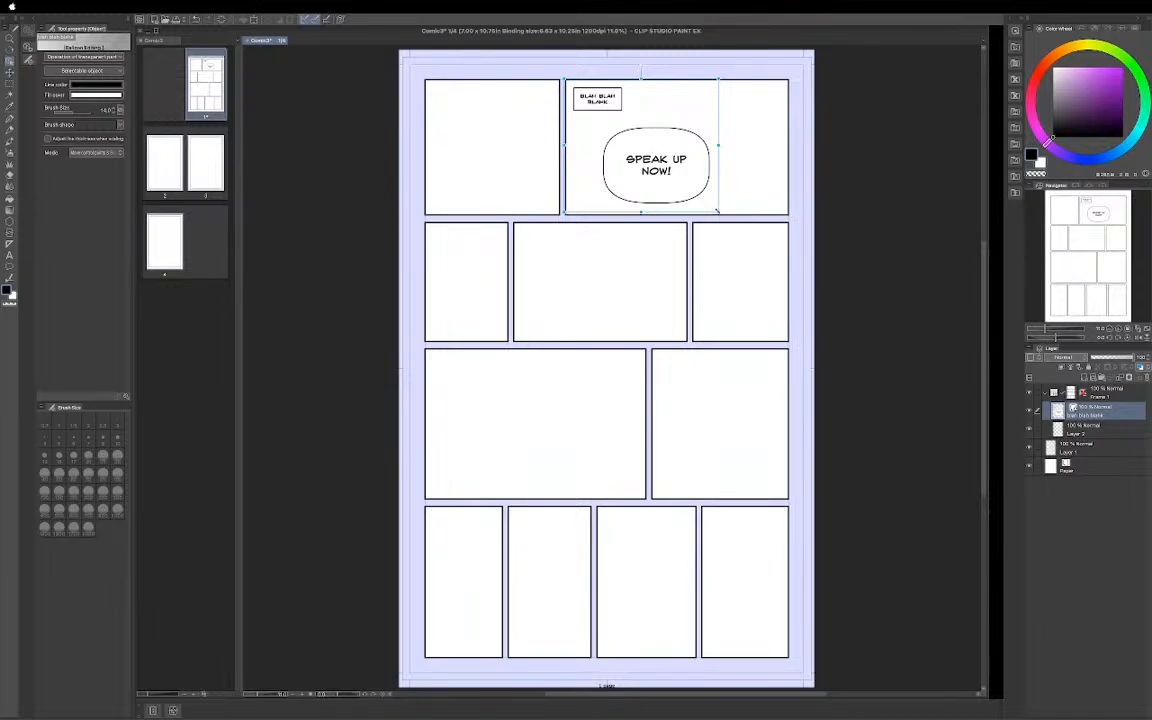
pyautogui.moveTo(719, 213)
pyautogui.mouseDown()
pyautogui.moveTo(625, 152)
pyautogui.moveTo(663, 154)
pyautogui.moveTo(739, 226)
pyautogui.moveTo(665, 137)
pyautogui.moveTo(669, 159)
pyautogui.moveTo(628, 155)
pyautogui.moveTo(617, 123)
pyautogui.moveTo(740, 213)
pyautogui.moveTo(760, 160)
pyautogui.moveTo(674, 175)
pyautogui.moveTo(718, 189)
pyautogui.mouseUp()
pyautogui.click(704, 193)
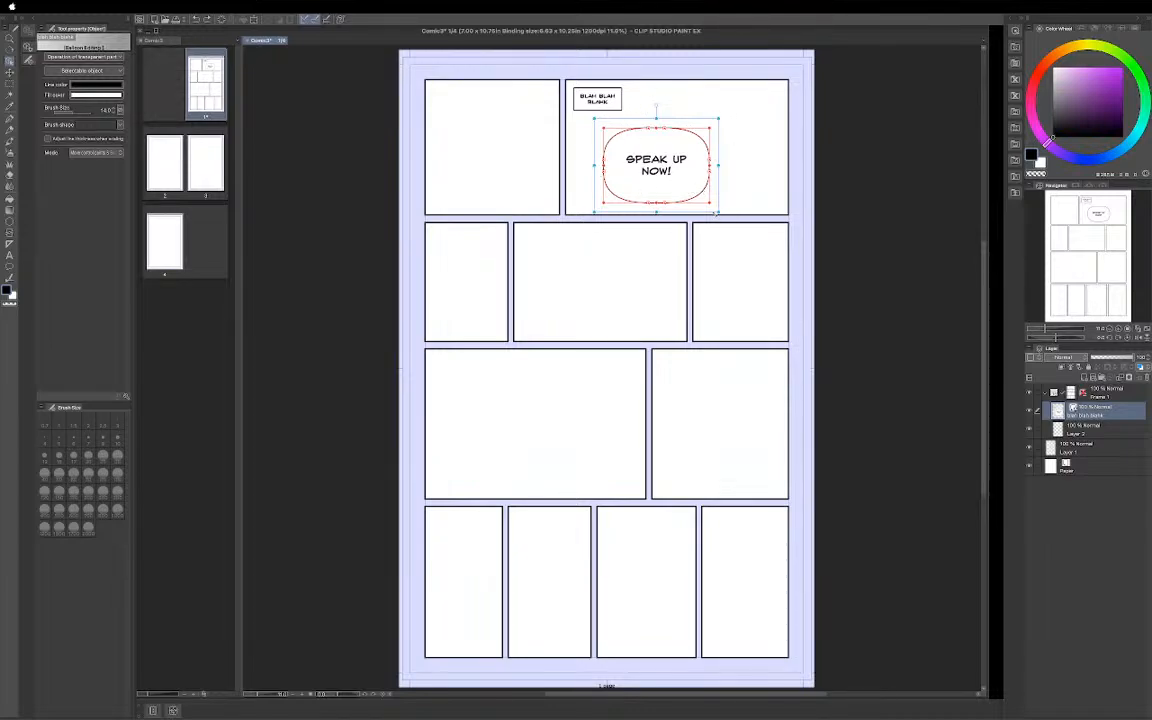
pyautogui.moveTo(718, 212); pyautogui.dragTo(684, 157)
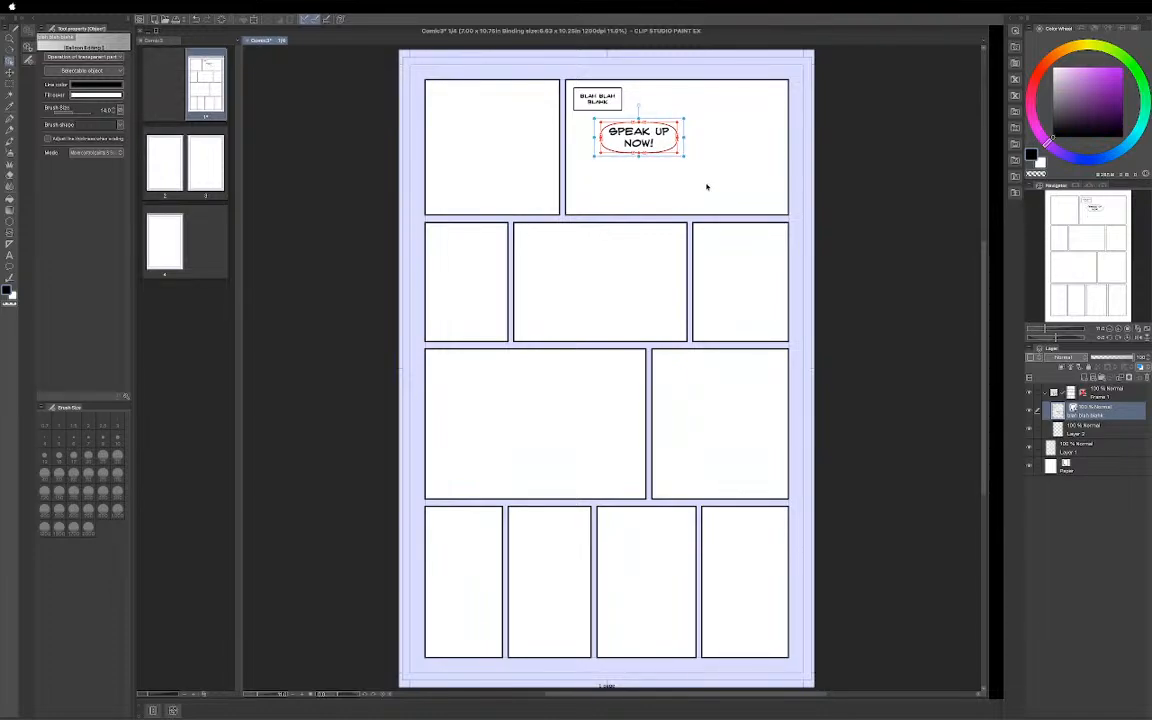
pyautogui.doubleClick(638, 133)
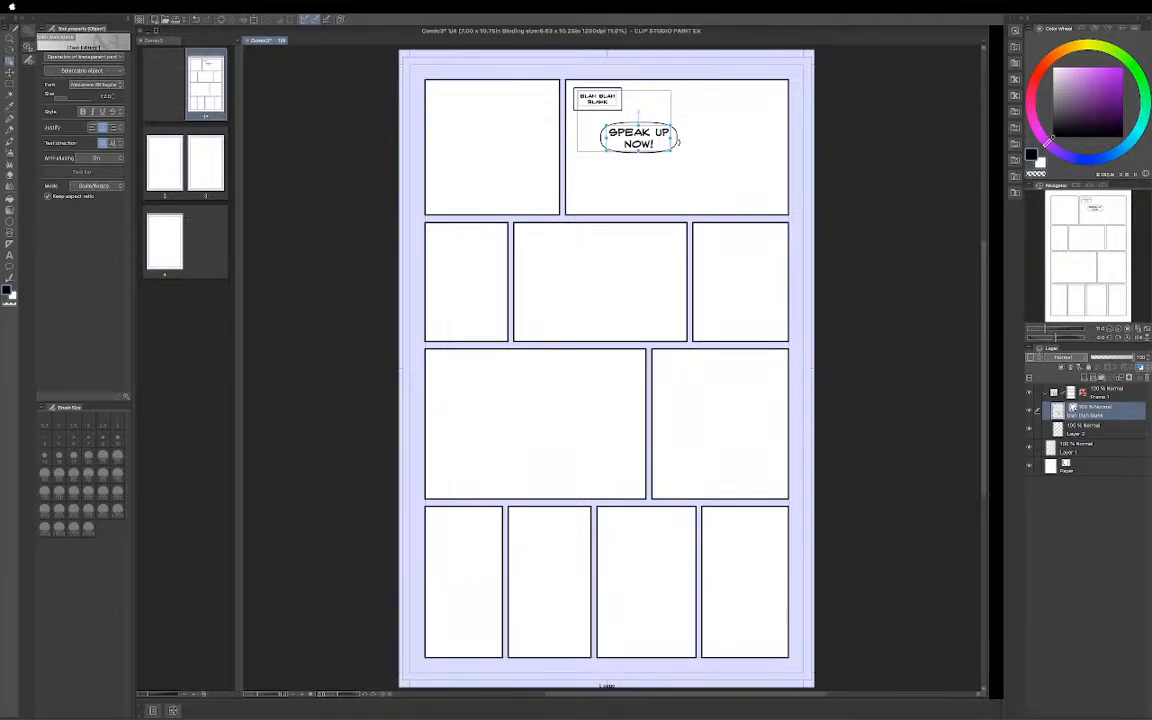
pyautogui.click(678, 147)
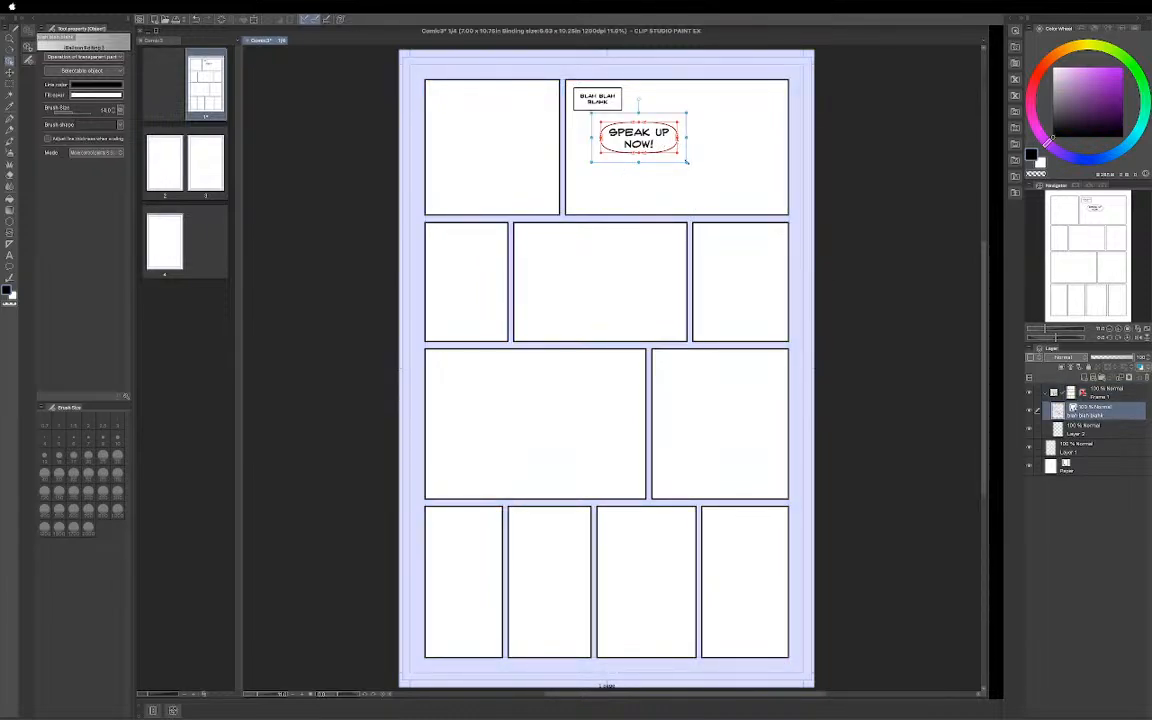
pyautogui.moveTo(688, 162); pyautogui.dragTo(682, 161)
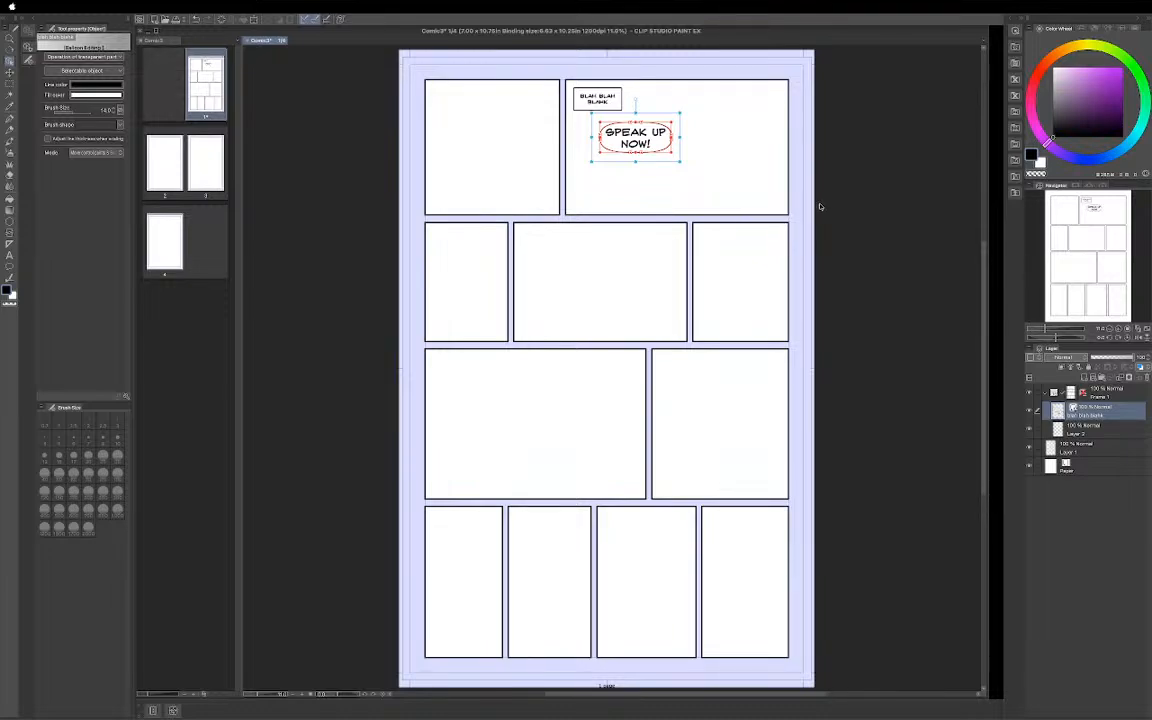
pyautogui.click(672, 182)
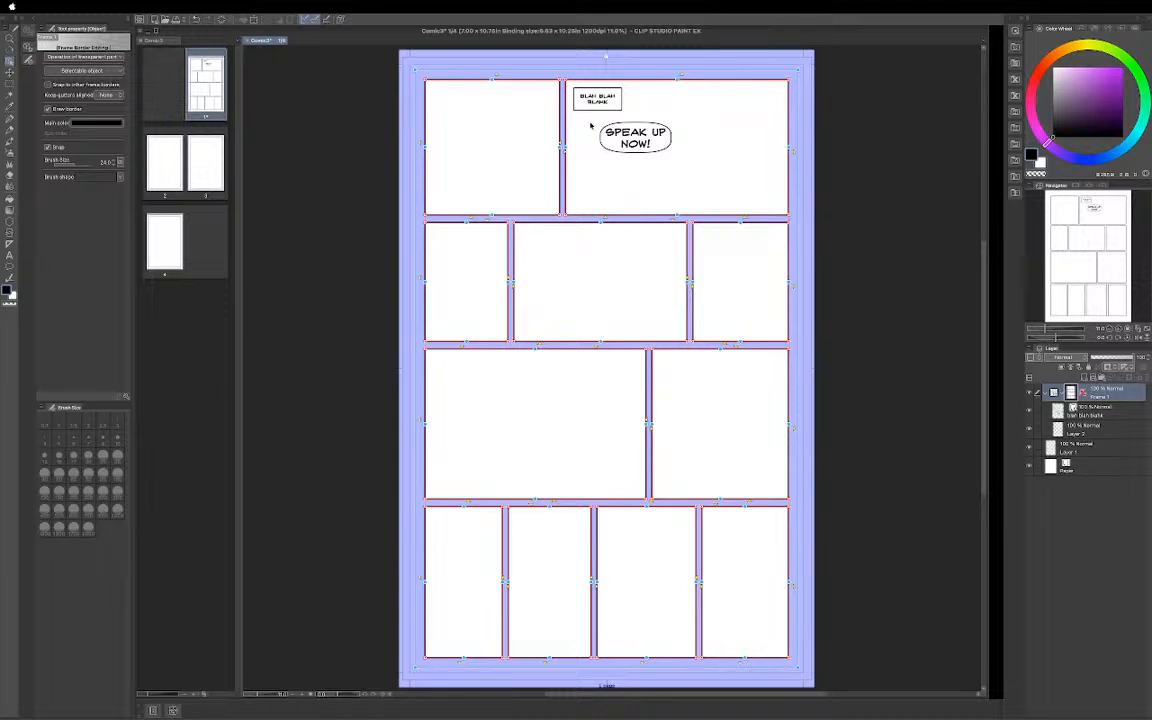
pyautogui.press('t')
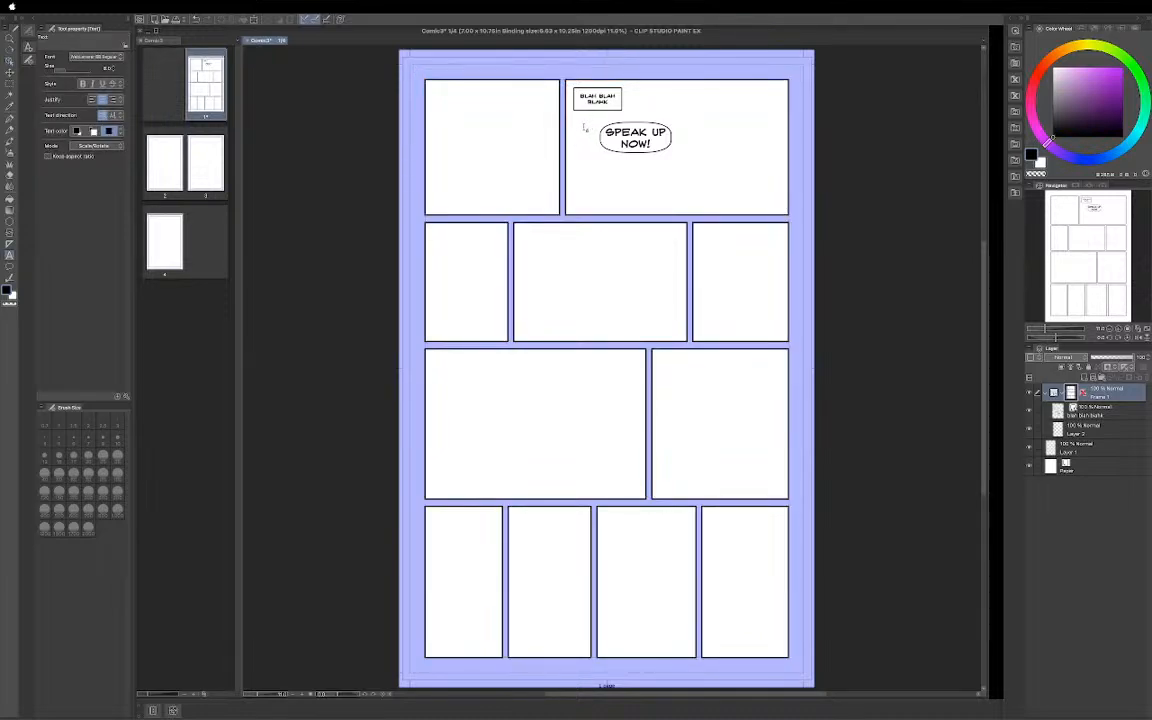
# Draw a curved balloon tail with the Balloon tail tool, linking the "BLAH BLAH" box to the "SPEAK UP NOW!" balloon below it
pyautogui.press('t')
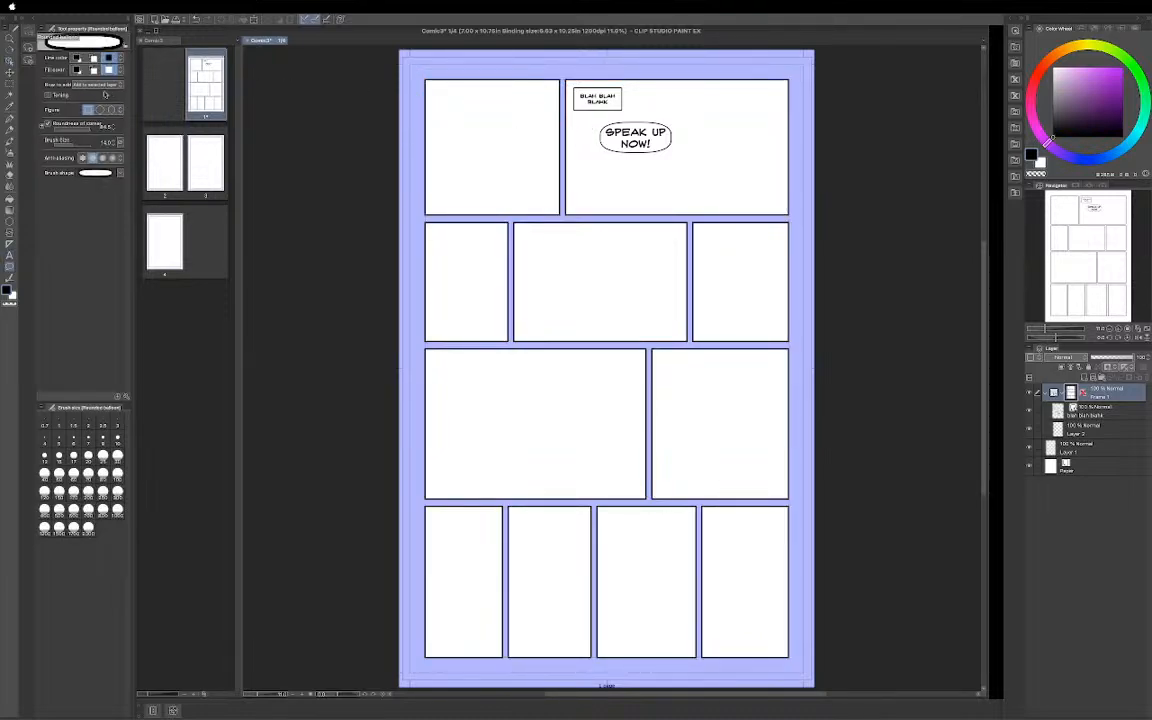
pyautogui.click(28, 31)
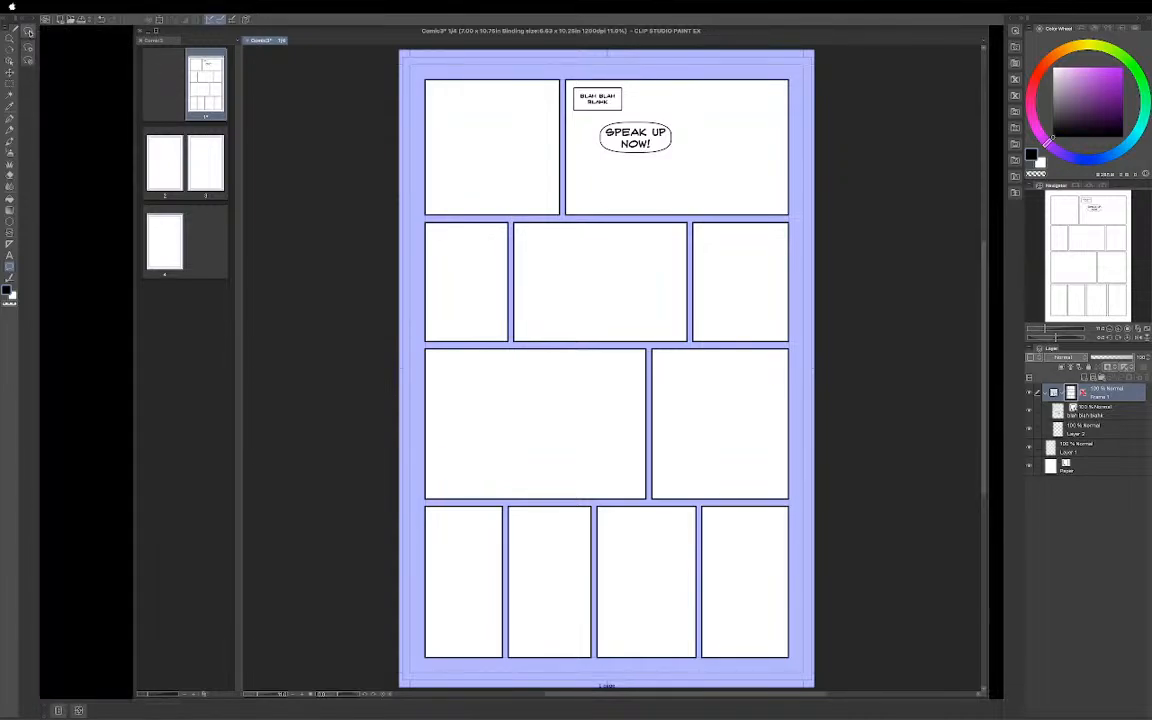
pyautogui.click(28, 31)
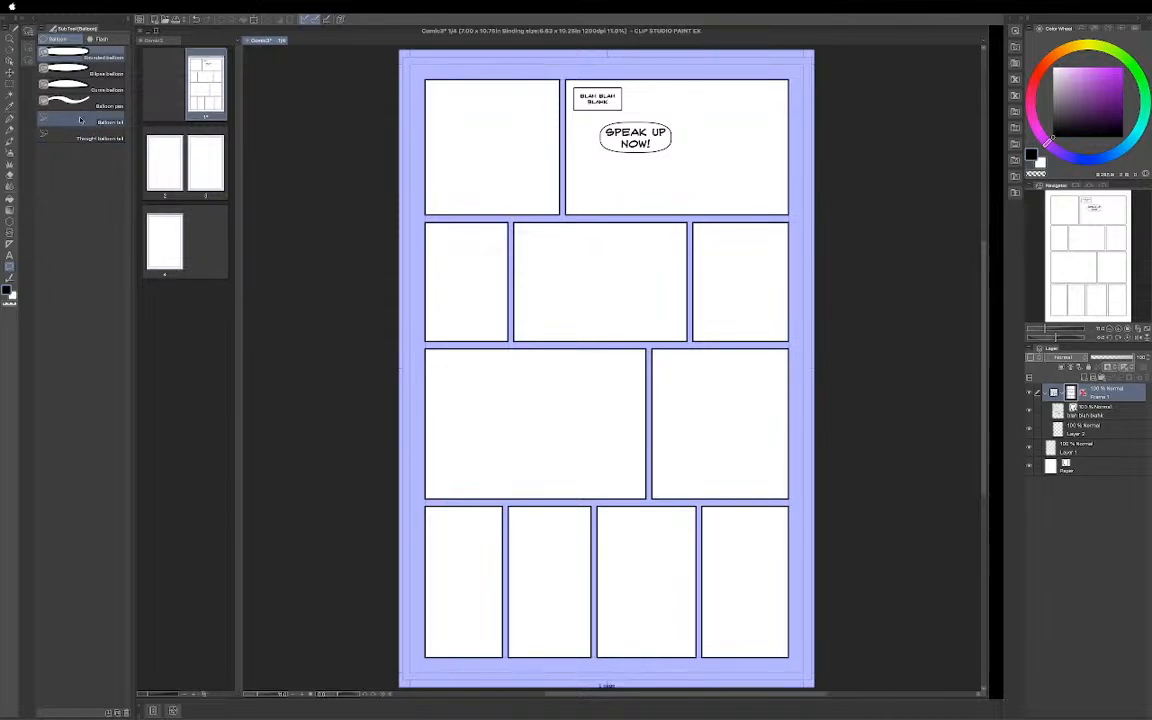
pyautogui.click(82, 120)
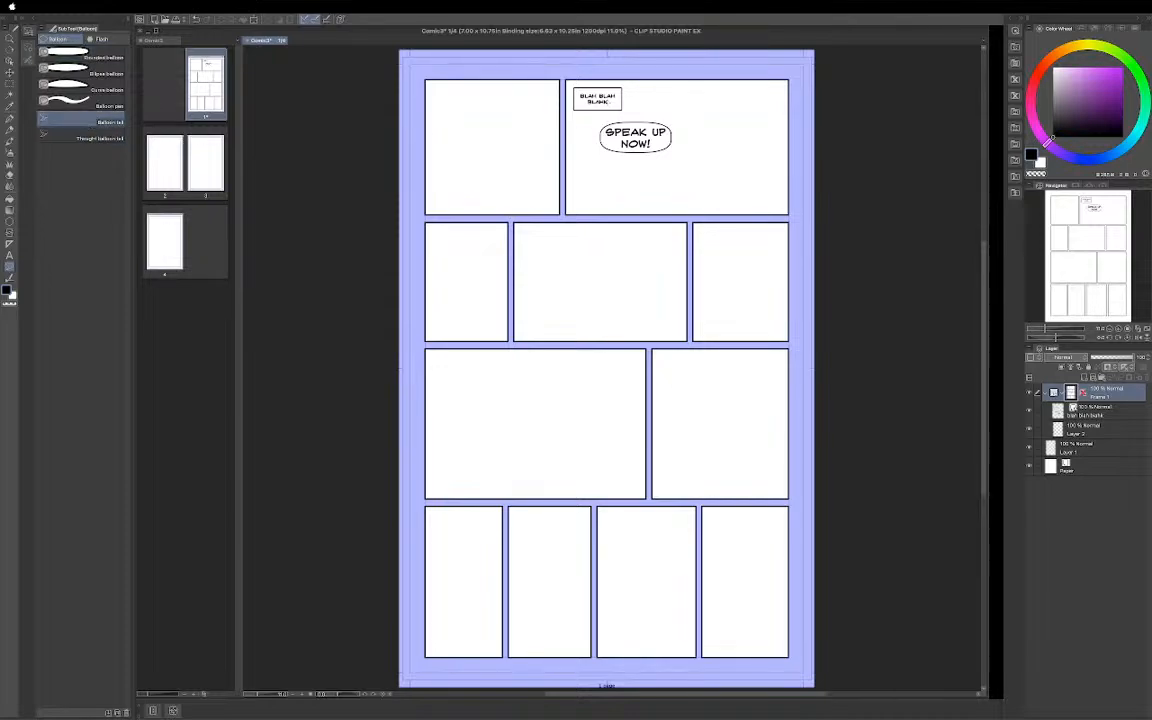
pyautogui.click(626, 114)
pyautogui.doubleClick(627, 122)
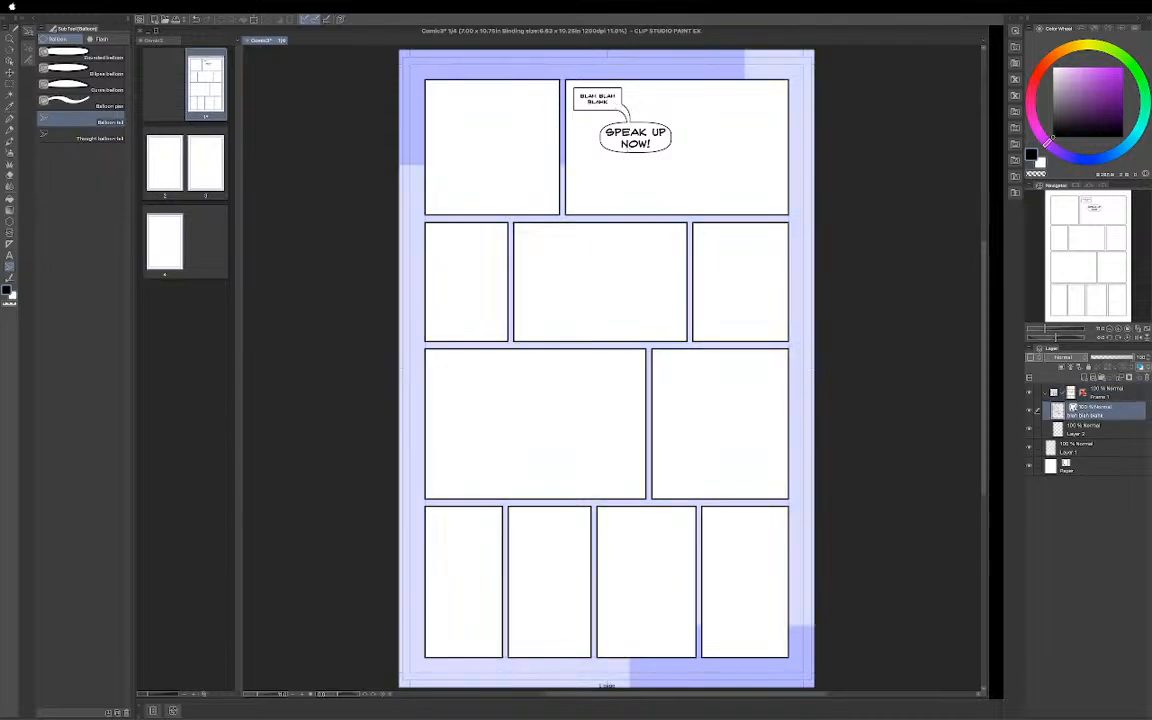
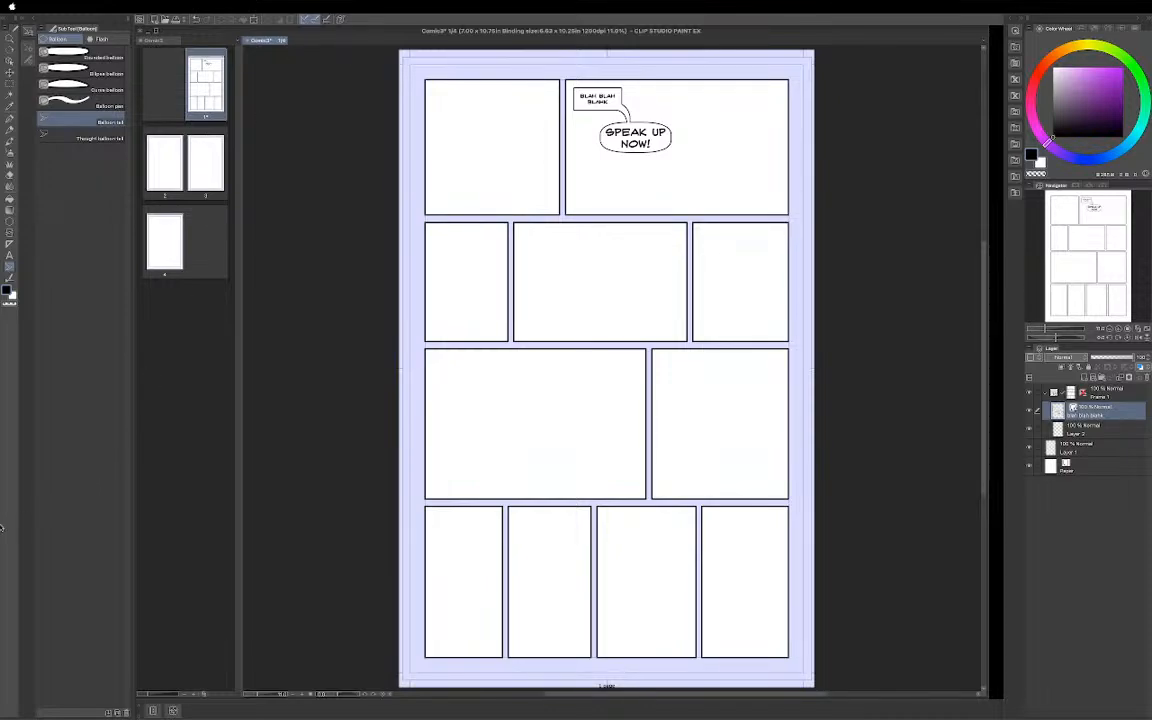
# Bring up the ArtStream_Live_2026 document, enlarge its window over the whole canvas area and minimise it
pyautogui.click(18, 668)
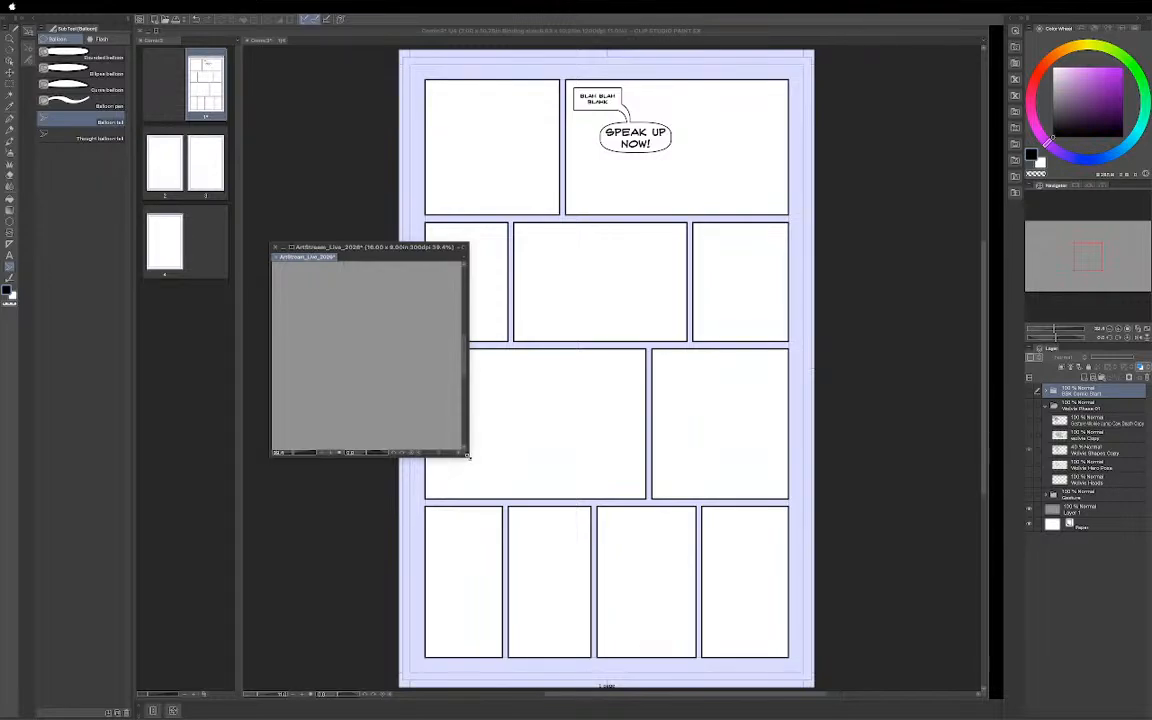
pyautogui.moveTo(467, 455); pyautogui.dragTo(957, 660)
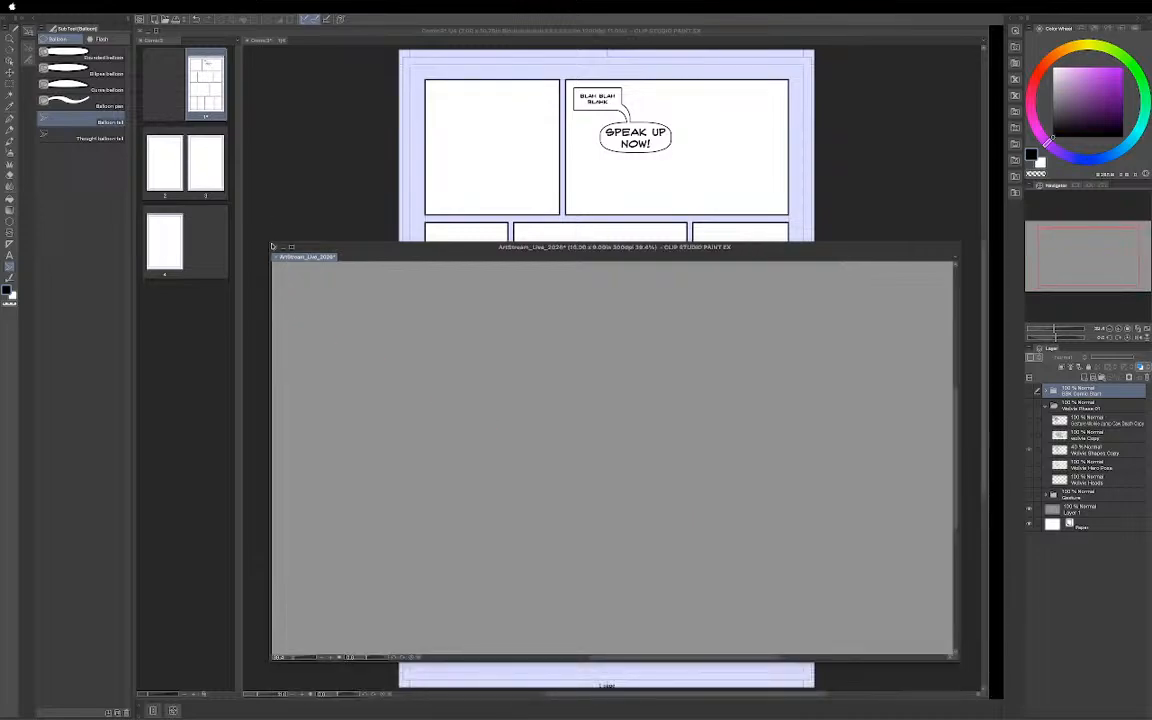
pyautogui.moveTo(268, 243); pyautogui.dragTo(138, 34)
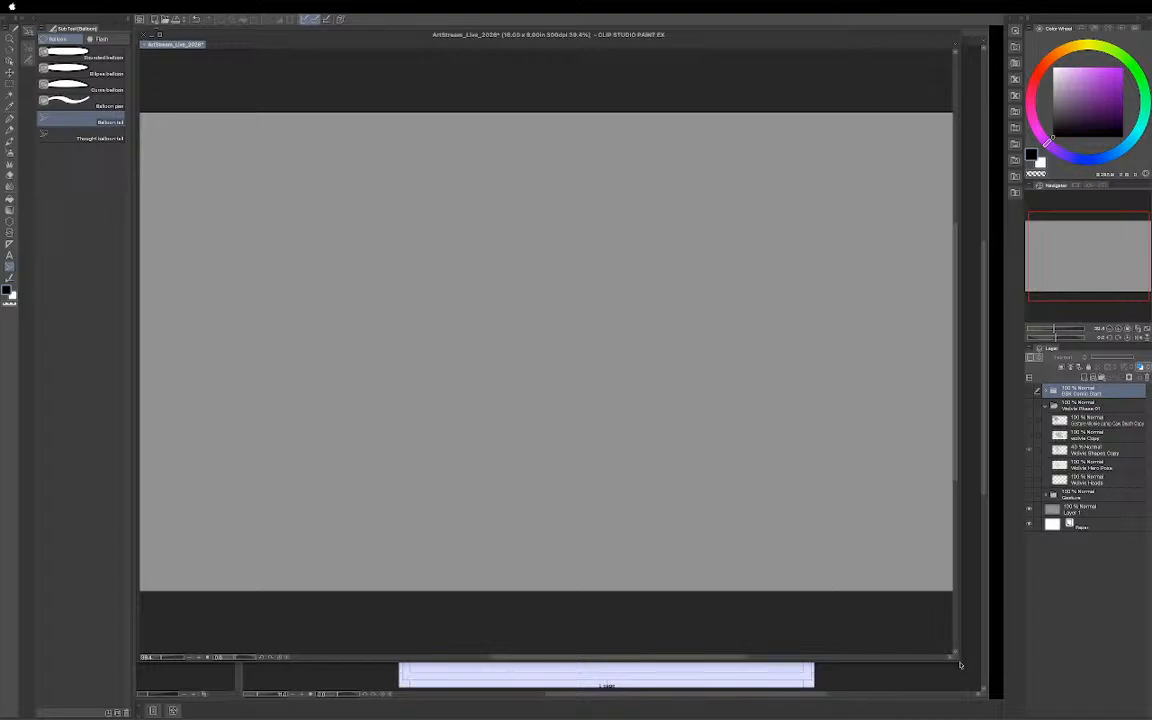
pyautogui.moveTo(960, 664); pyautogui.dragTo(988, 695)
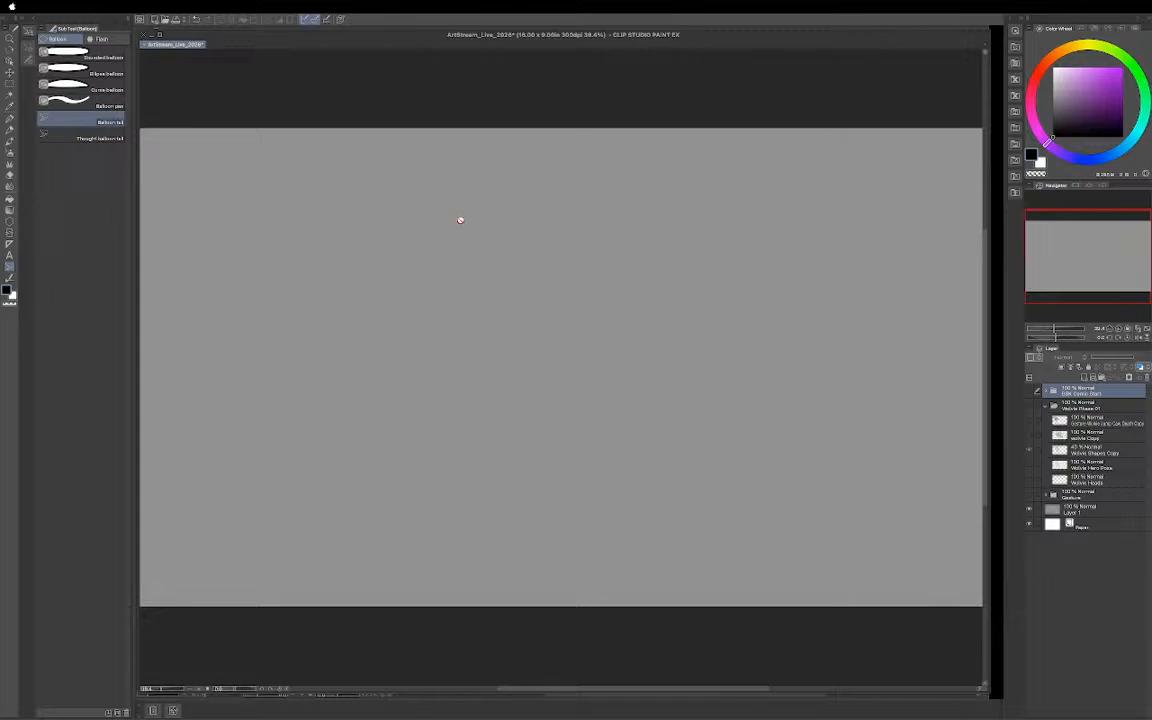
pyautogui.click(150, 37)
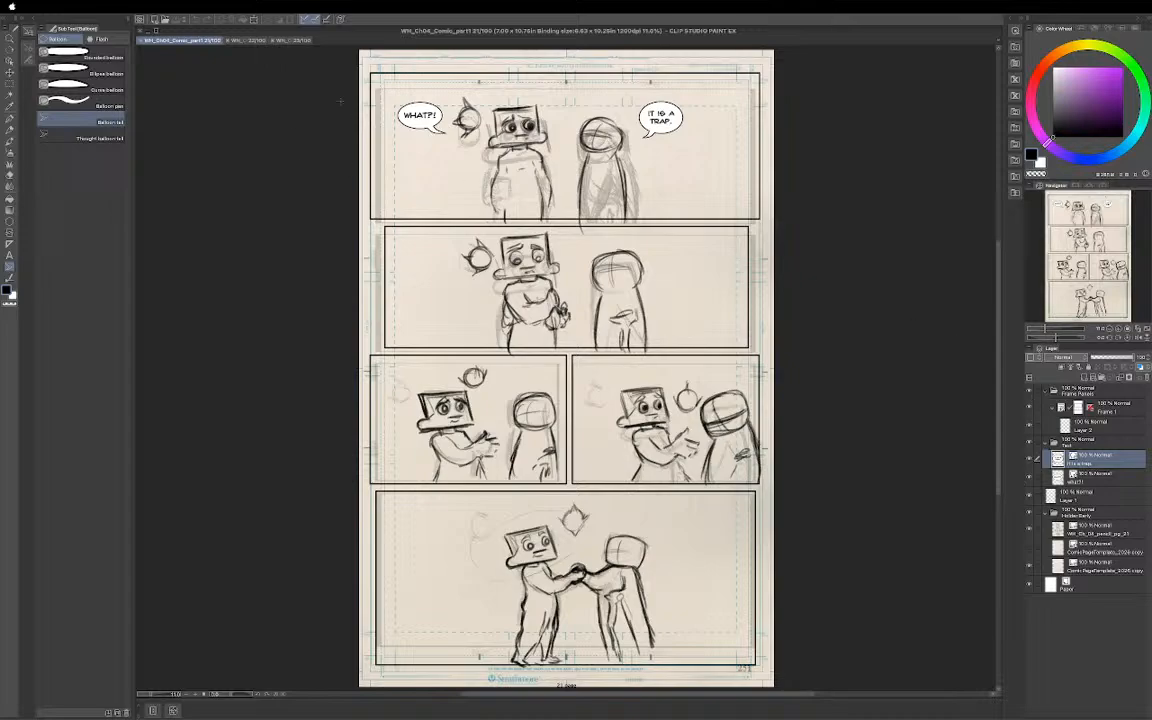
# Look through pages 22 and 23 of WH_Ch04_Comic_part1 and return to page 21
pyautogui.click(232, 40)
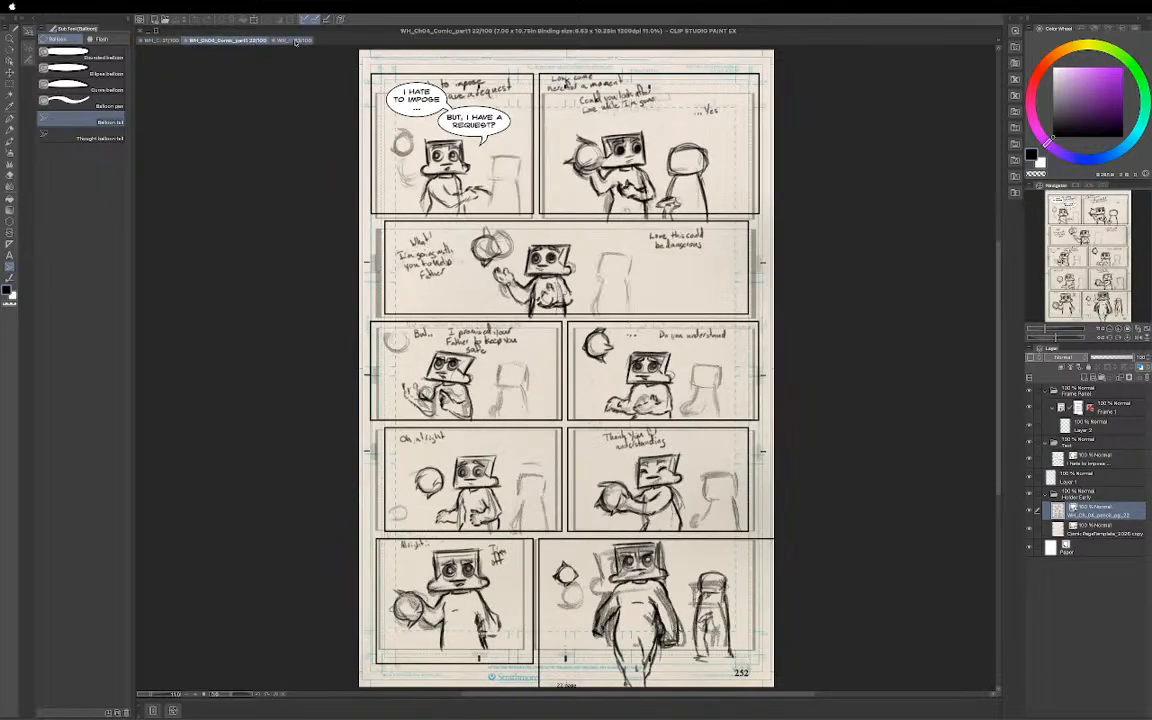
pyautogui.click(296, 41)
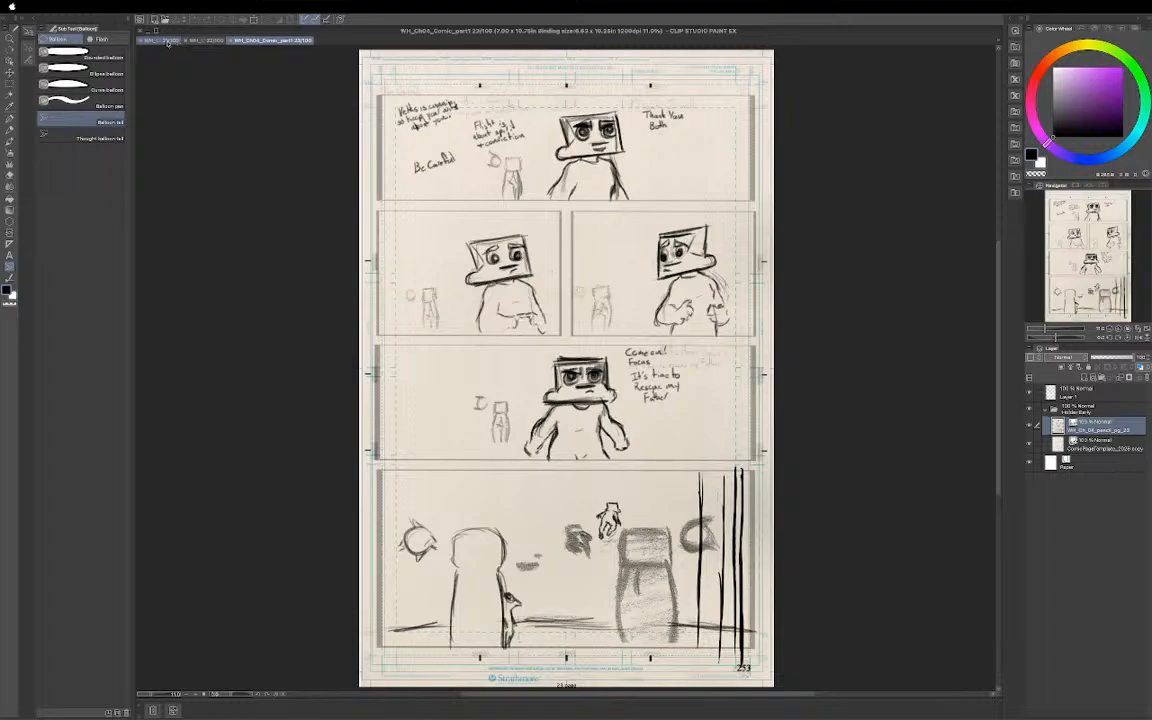
pyautogui.click(167, 41)
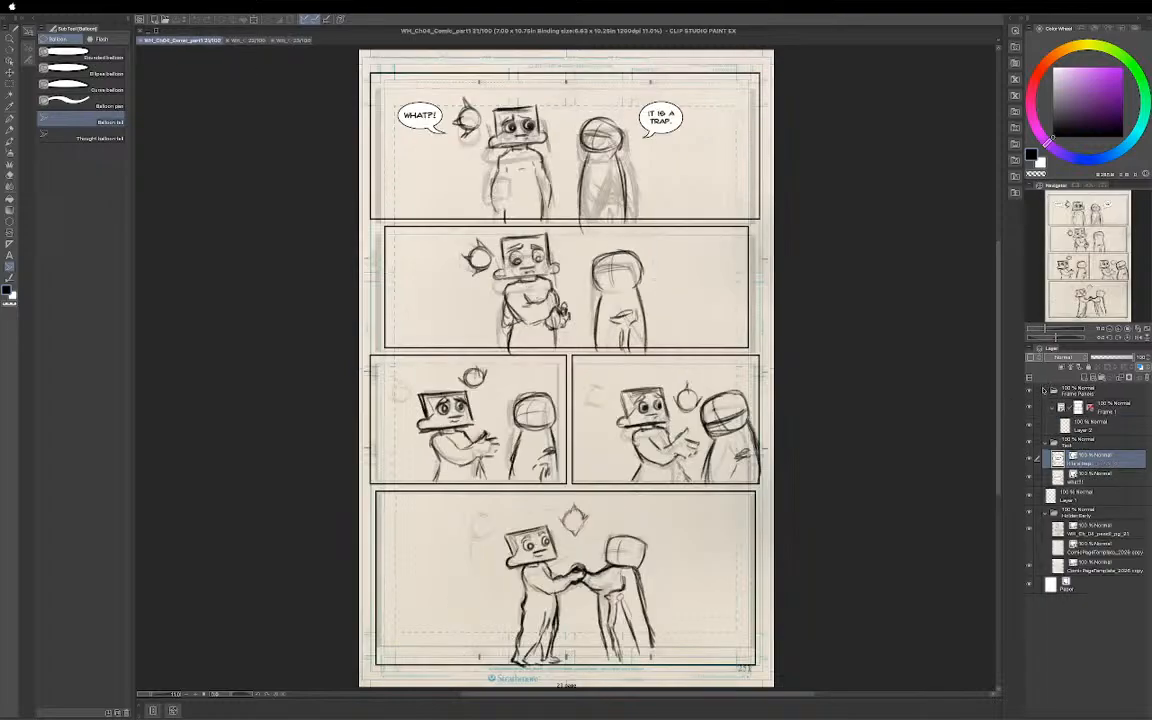
# Collapse the three layer folders of page 21 and hide the Frame Panels and Text folders
pyautogui.click(1052, 391)
pyautogui.click(1048, 403)
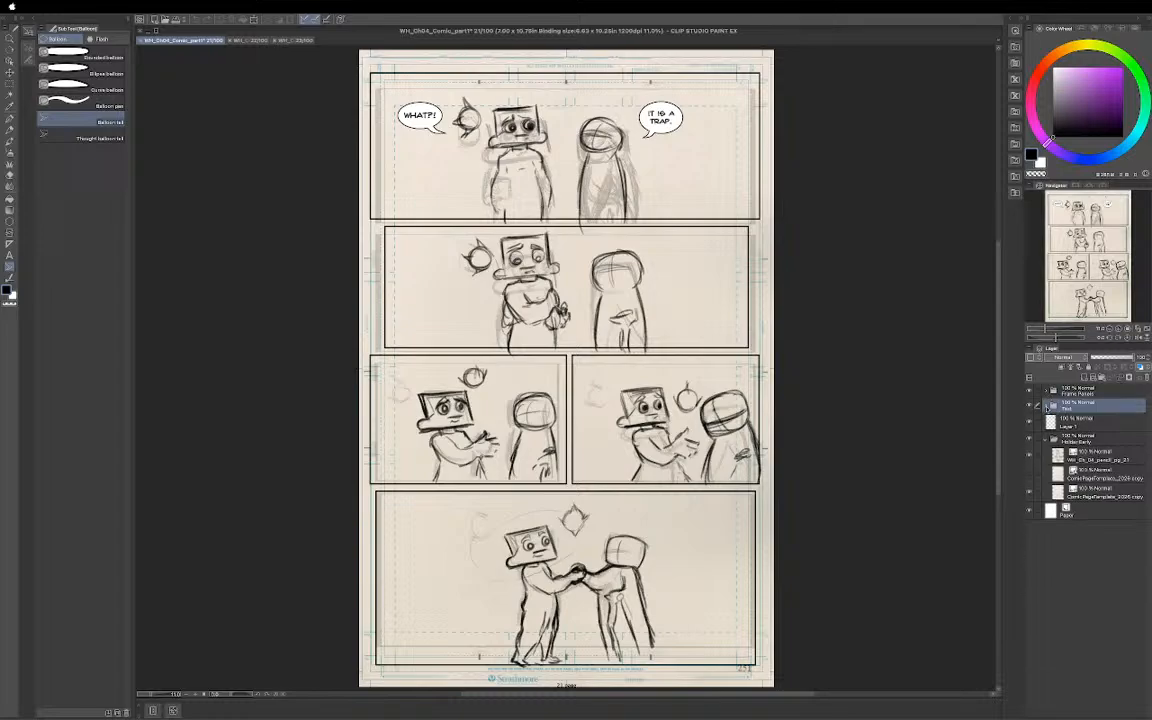
pyautogui.click(1045, 441)
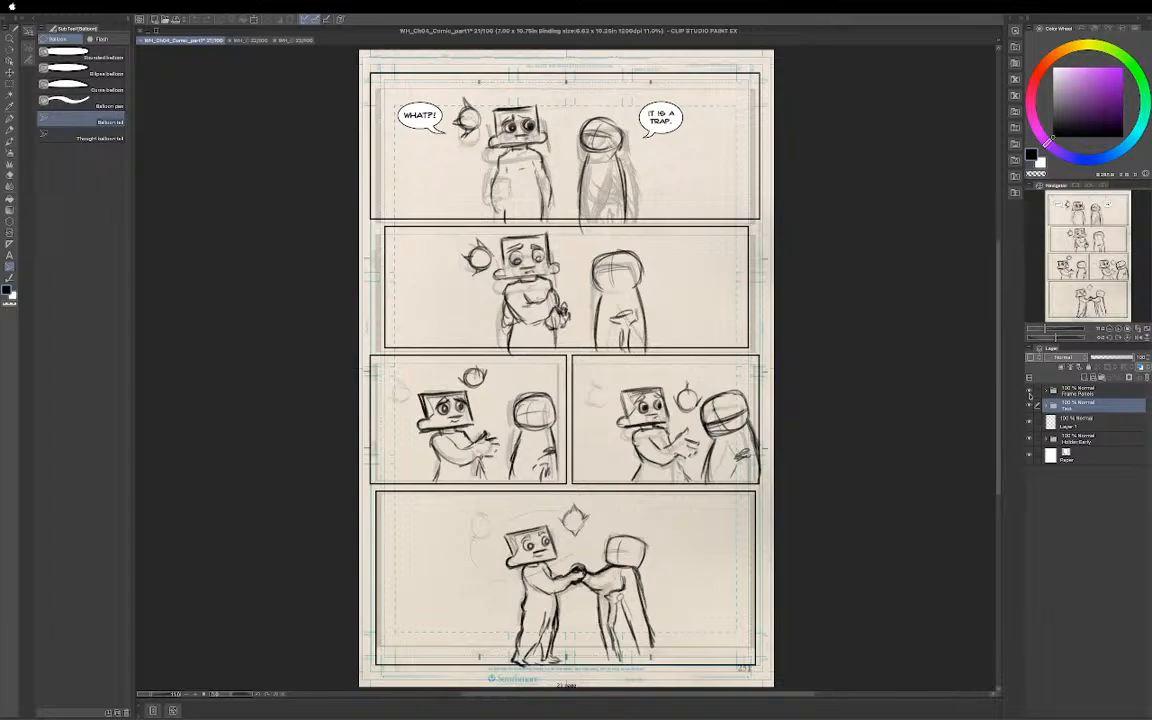
pyautogui.click(1031, 401)
pyautogui.click(1031, 406)
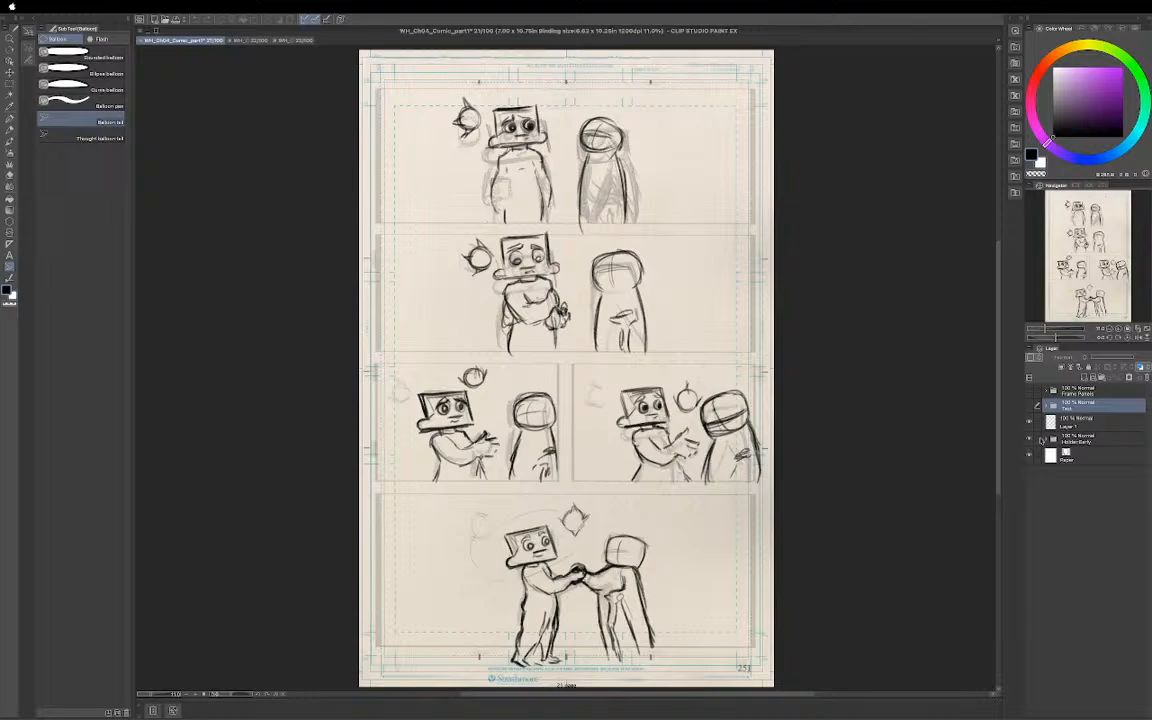
# Expand the folder above the Paper layer and hide its page 21 pencil layer, leaving only the page template showing
pyautogui.click(1043, 440)
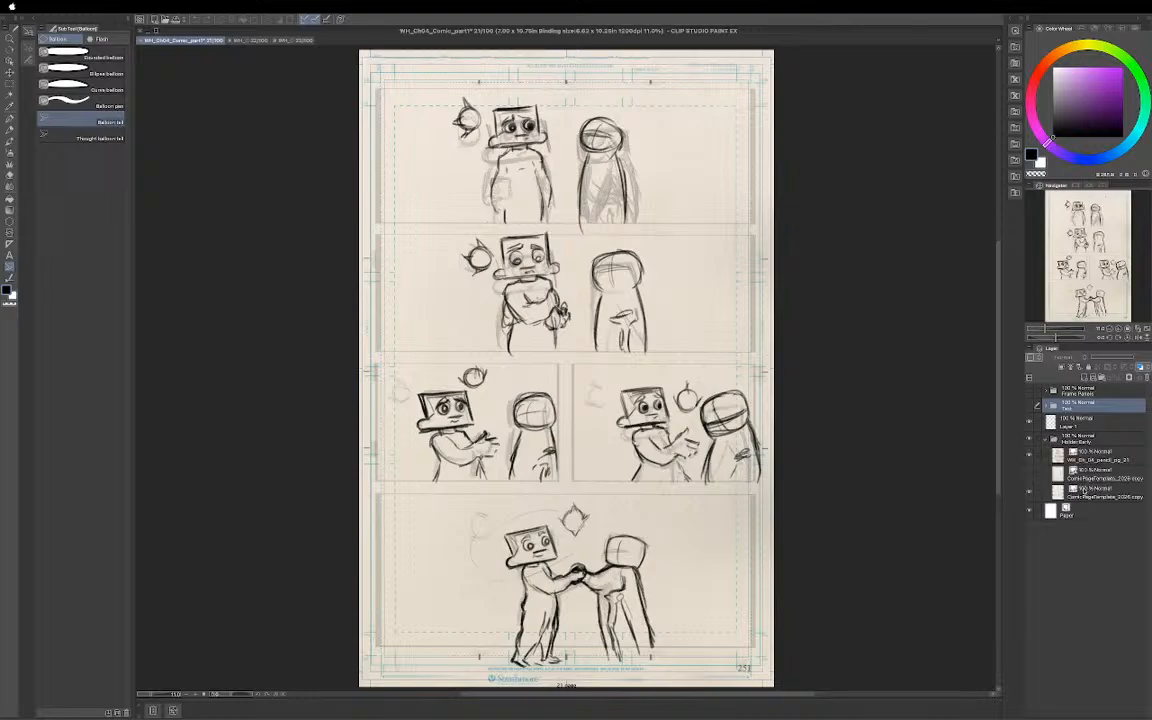
pyautogui.click(1030, 456)
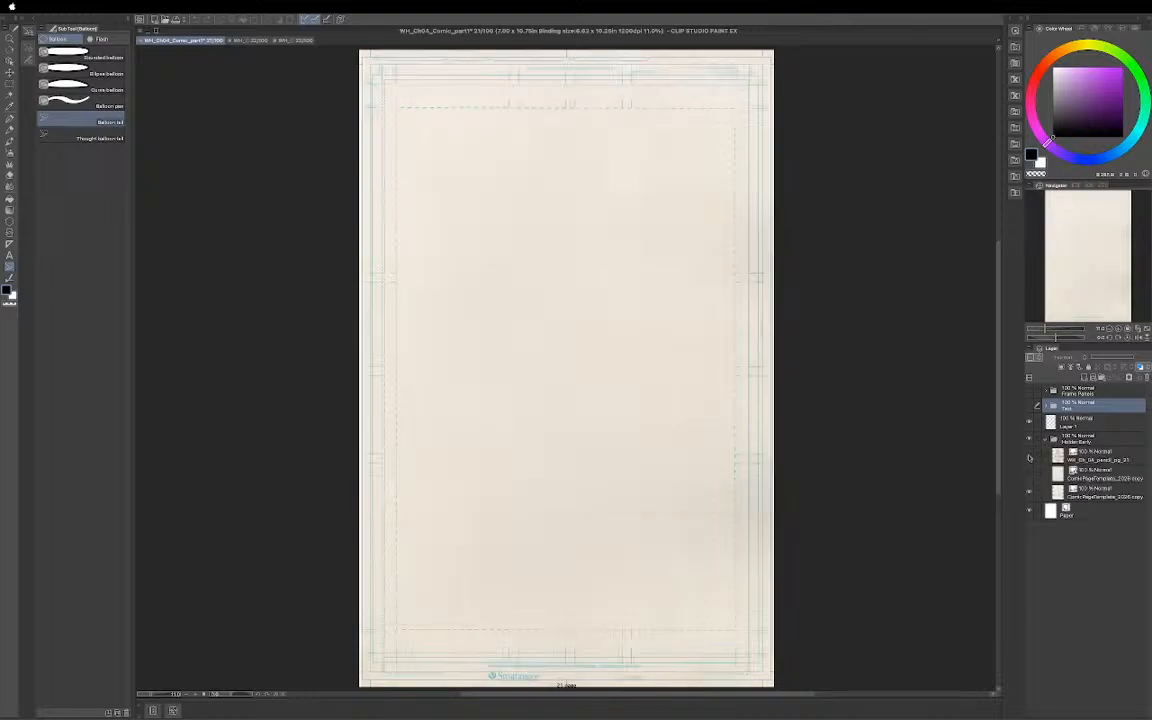
pyautogui.click(1030, 456)
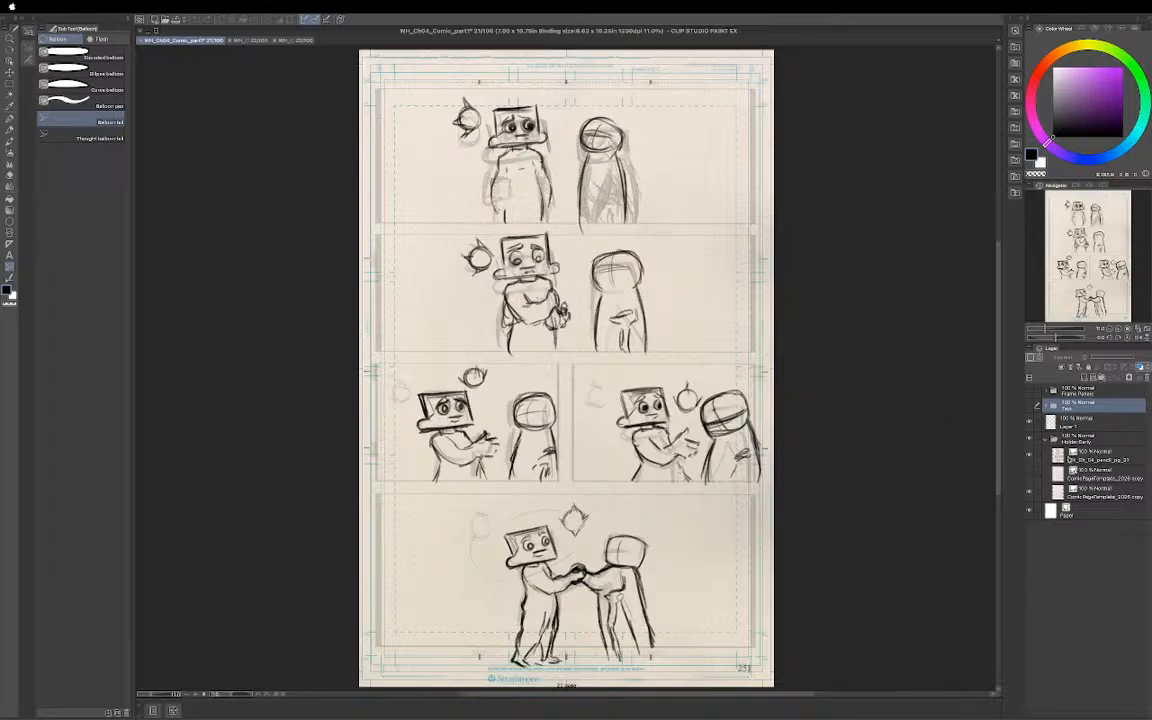
pyautogui.click(1030, 456)
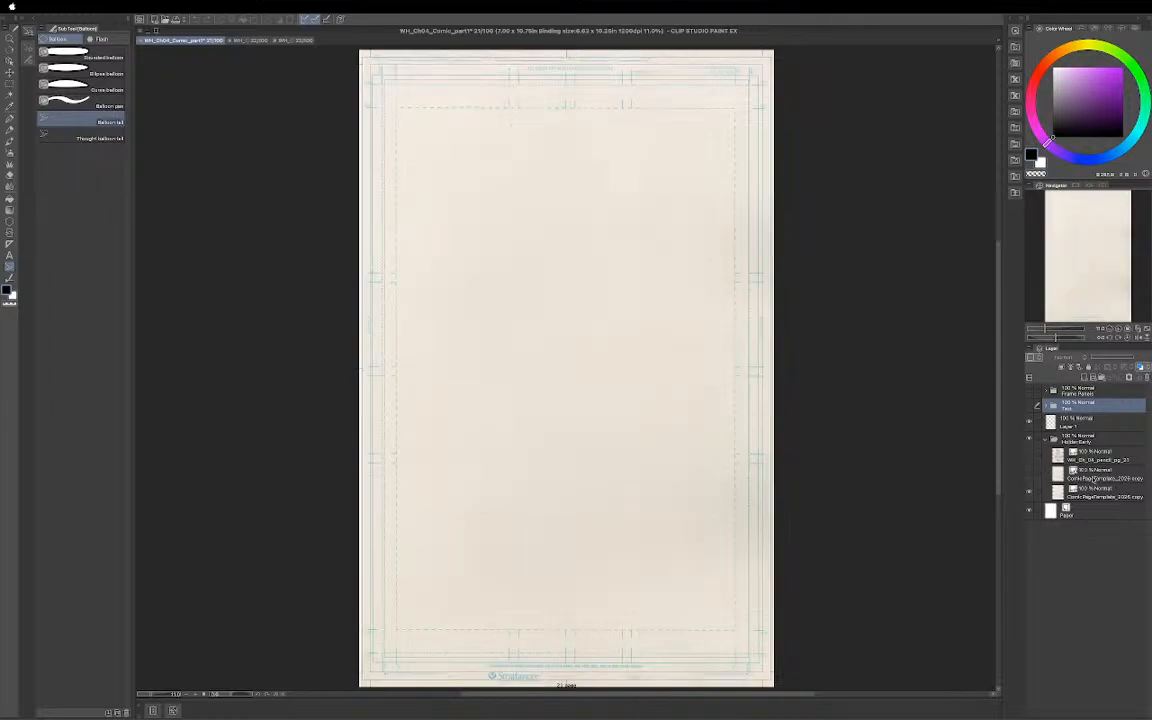
pyautogui.click(1030, 456)
pyautogui.click(1030, 456)
# Compare the page with and without the lowest ComicPageTemplate_2026 copy layer by toggling its visibility, leaving it shown
pyautogui.click(1030, 493)
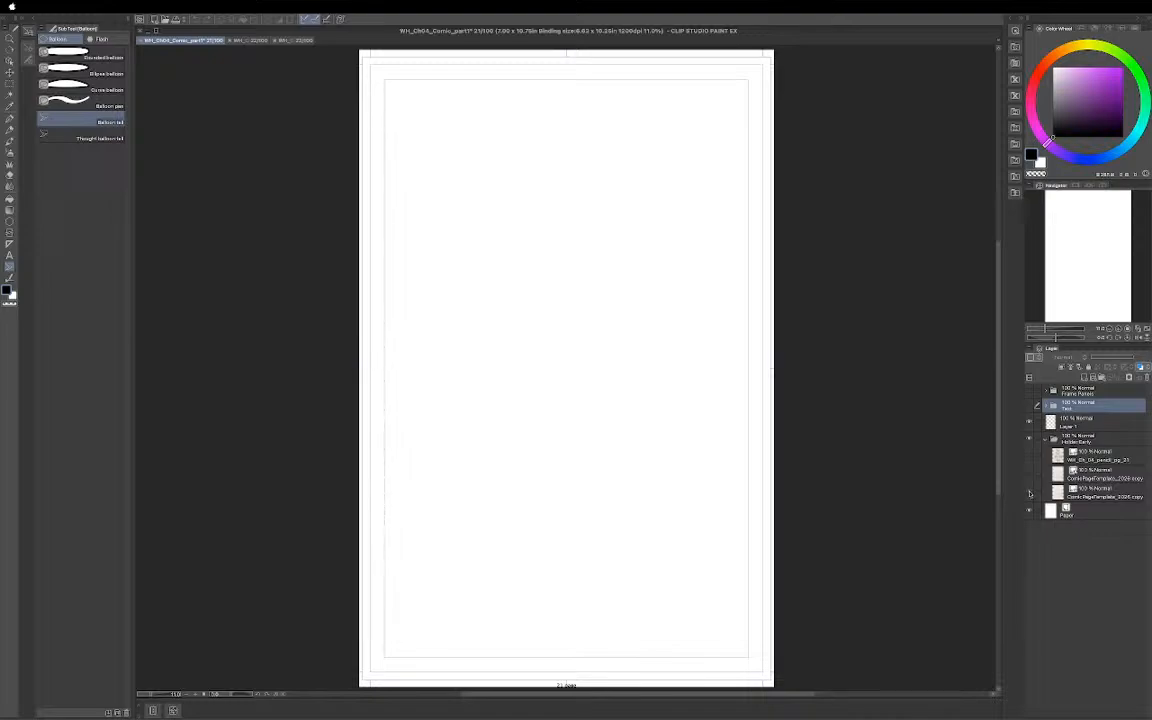
pyautogui.click(1030, 493)
pyautogui.click(1030, 493)
pyautogui.click(1030, 493)
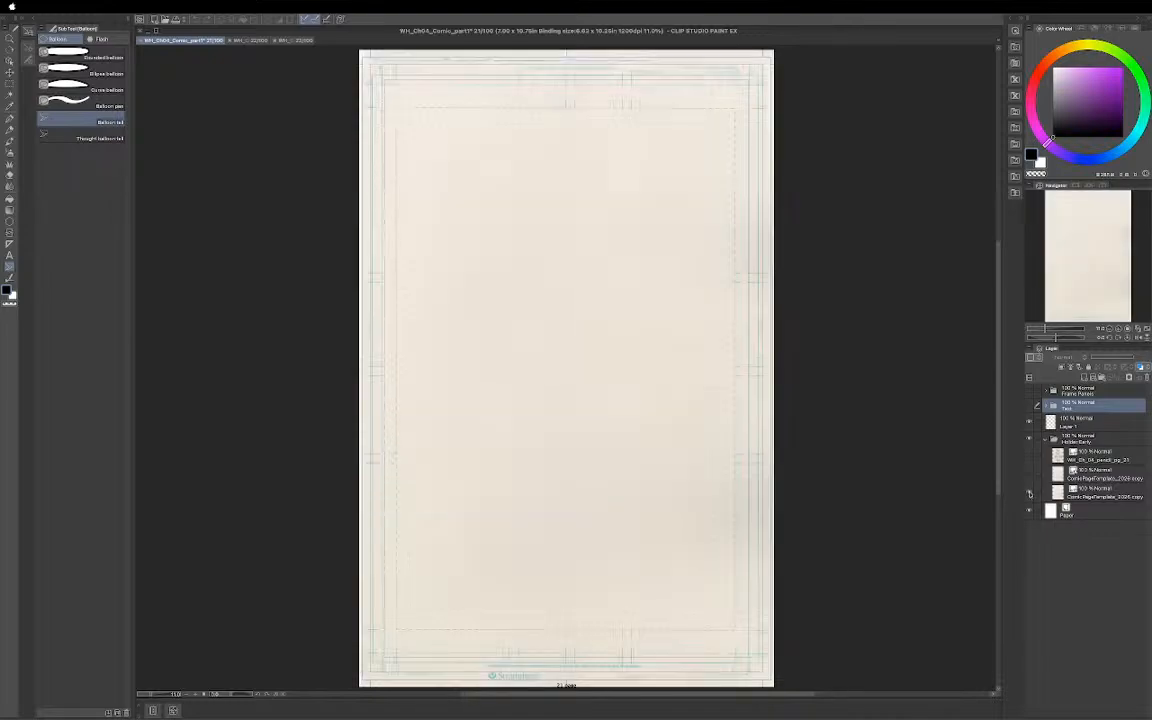
pyautogui.click(1030, 493)
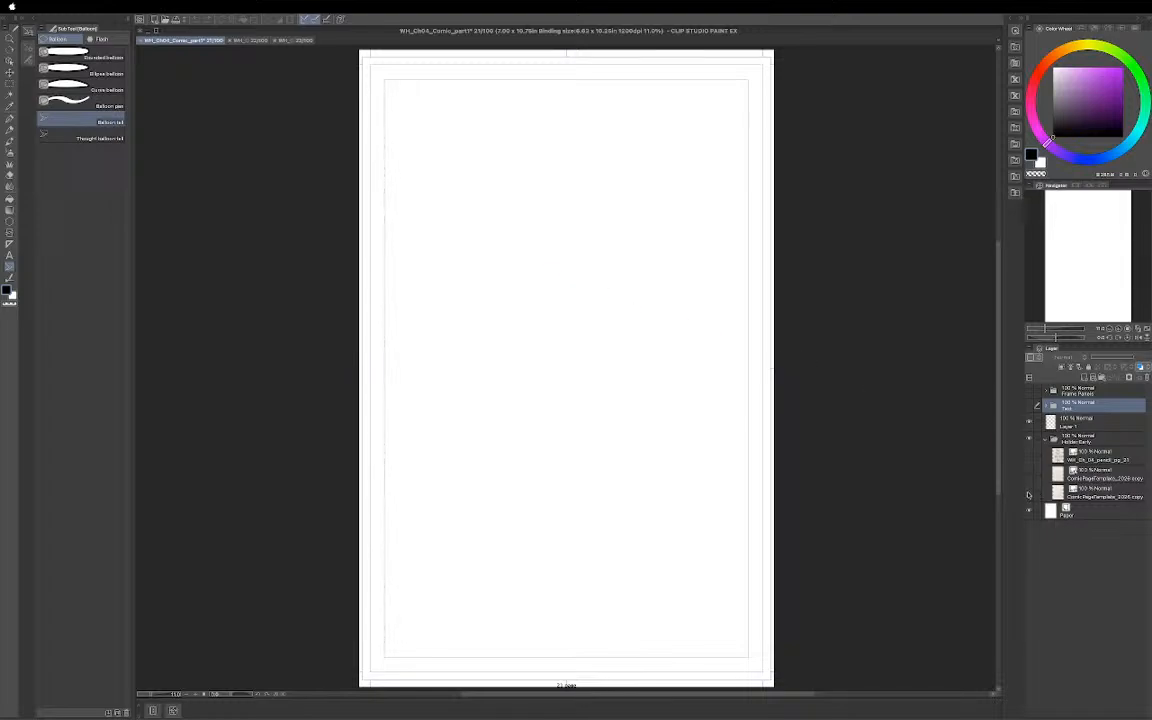
pyautogui.click(1028, 492)
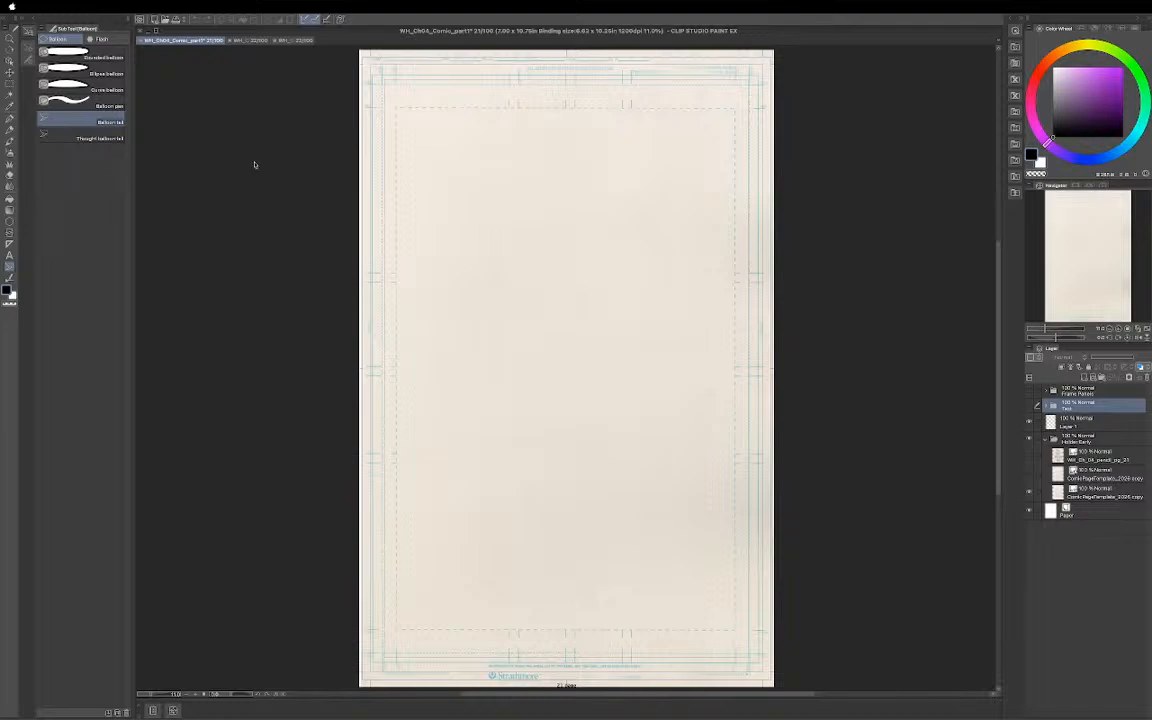
# Import ComicPageTemplate_2026 copy.jpg from the Desktop folder WH_CH04_Comic_Files onto page 21 as an image layer above the Text folder
pyautogui.press('super+o')
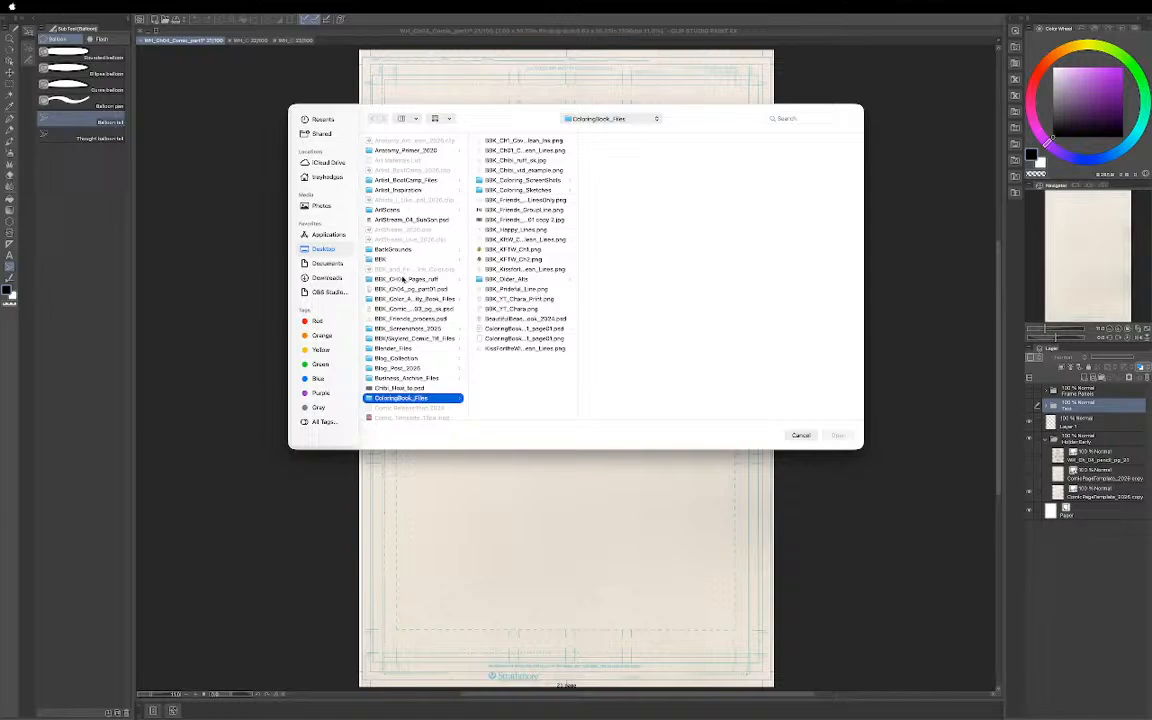
pyautogui.click(405, 290)
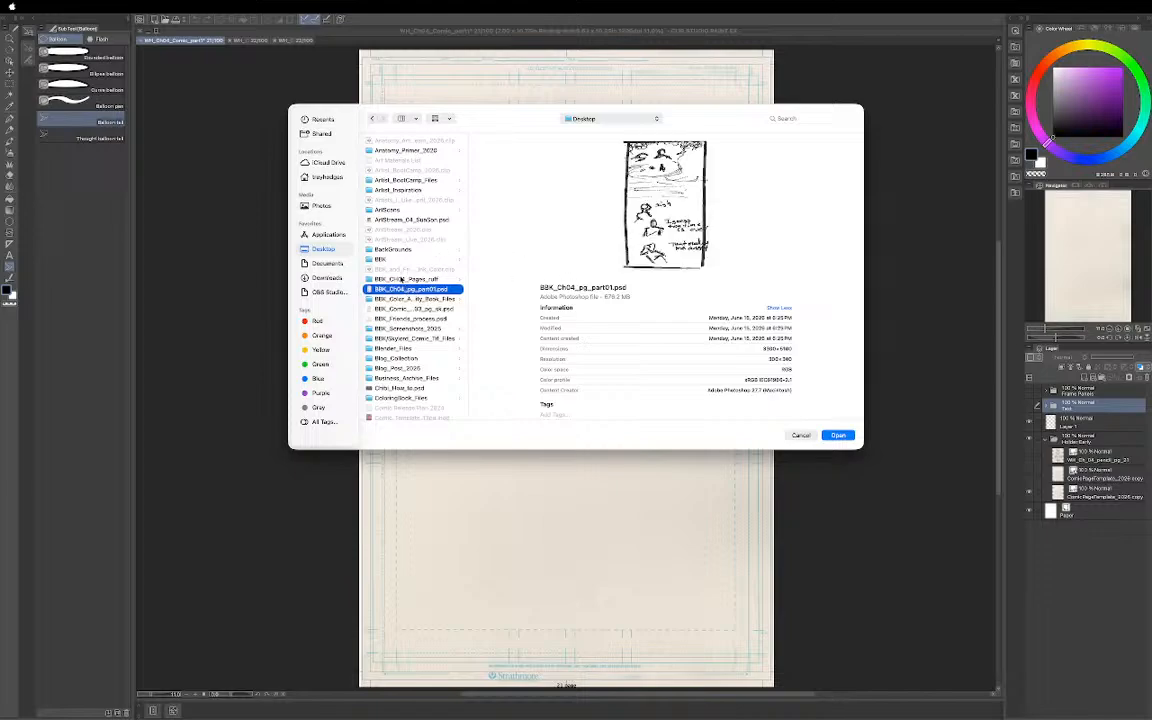
pyautogui.click(403, 283)
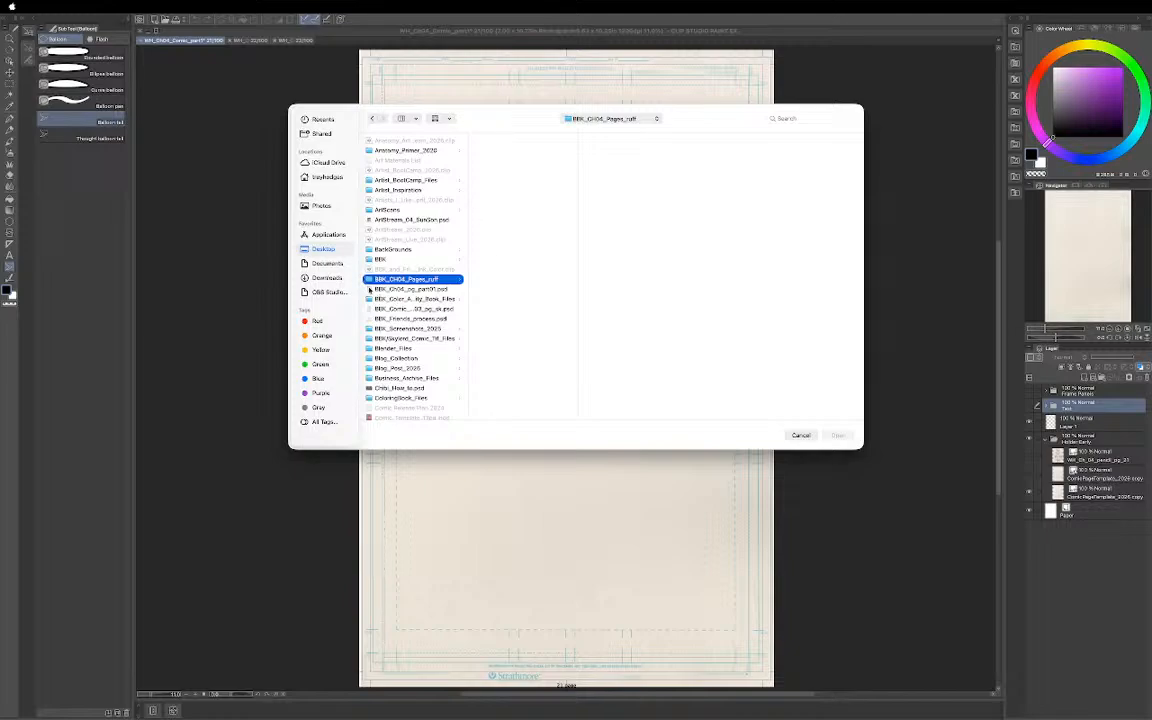
pyautogui.scroll(-10, 386, 292)
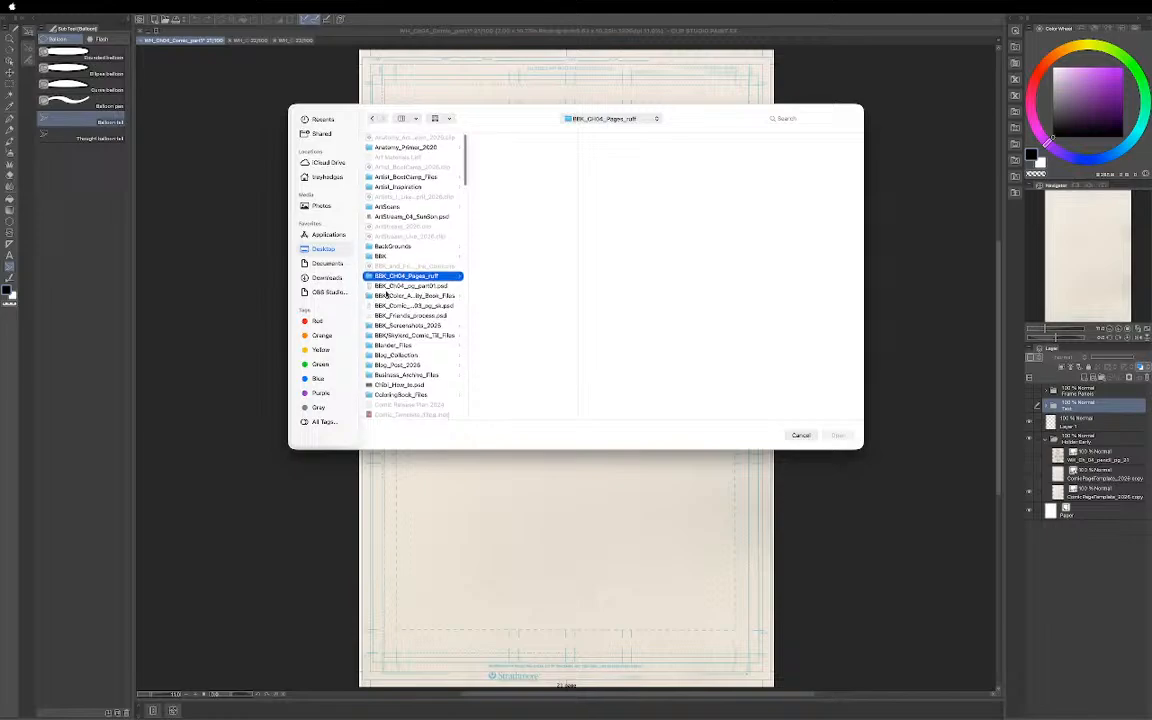
pyautogui.scroll(-15, 386, 292)
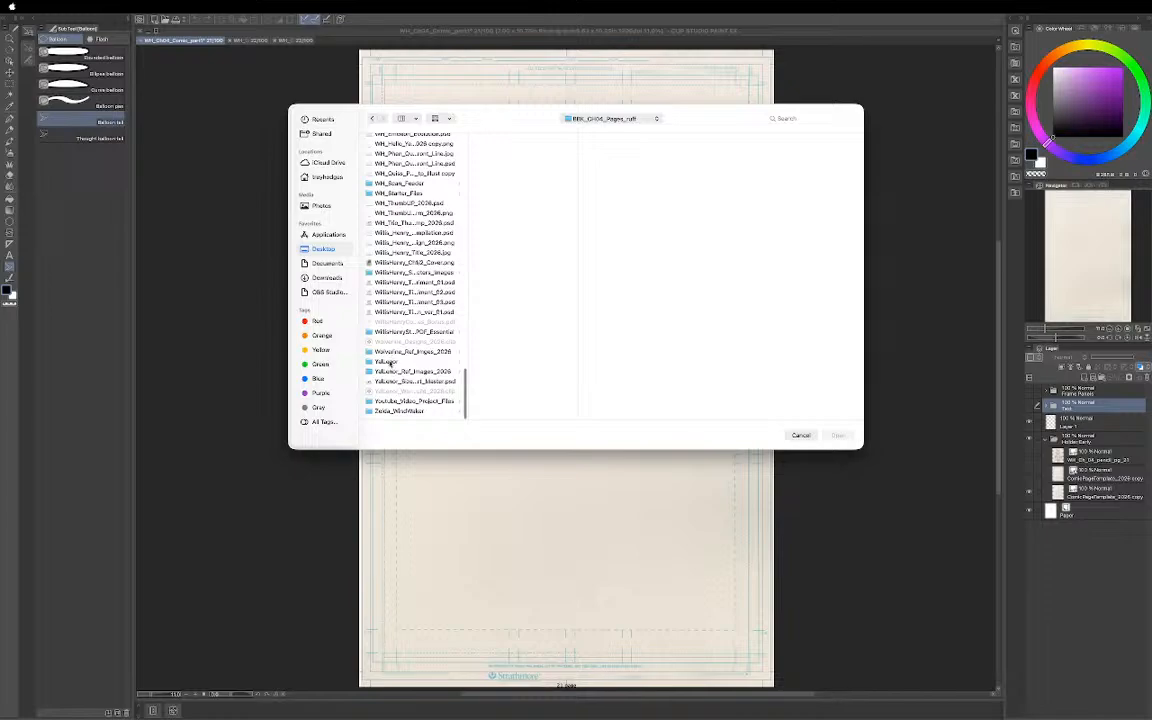
pyautogui.scroll(3, 378, 283)
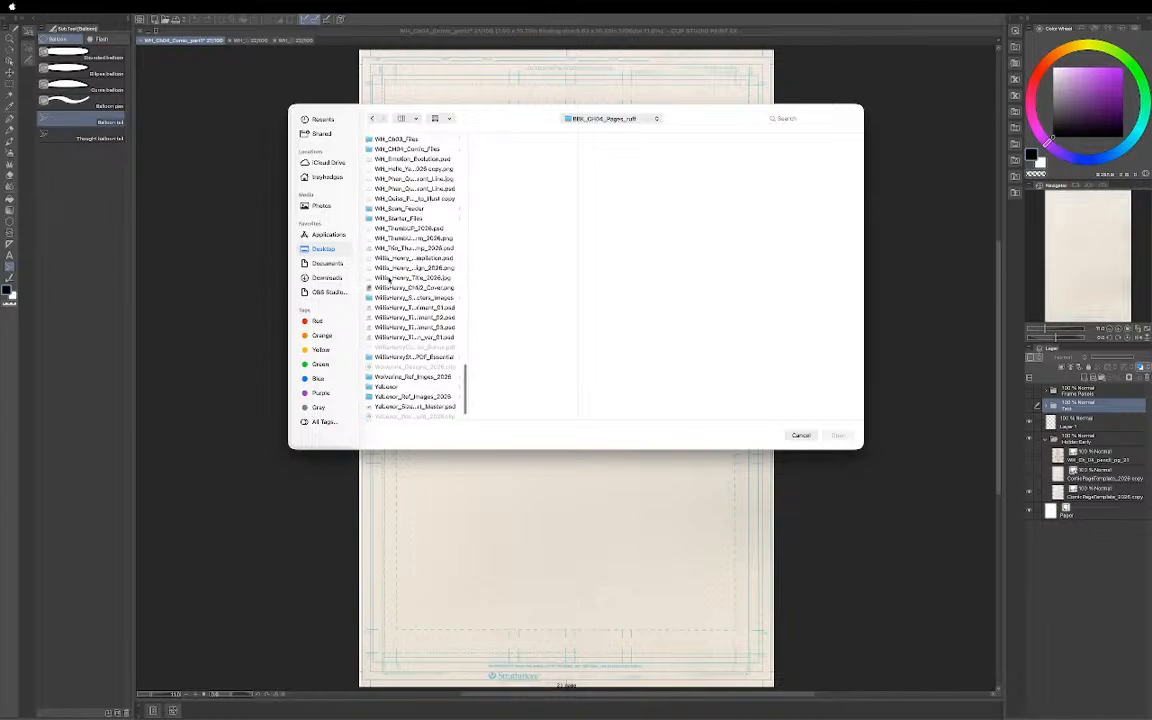
pyautogui.scroll(1, 389, 283)
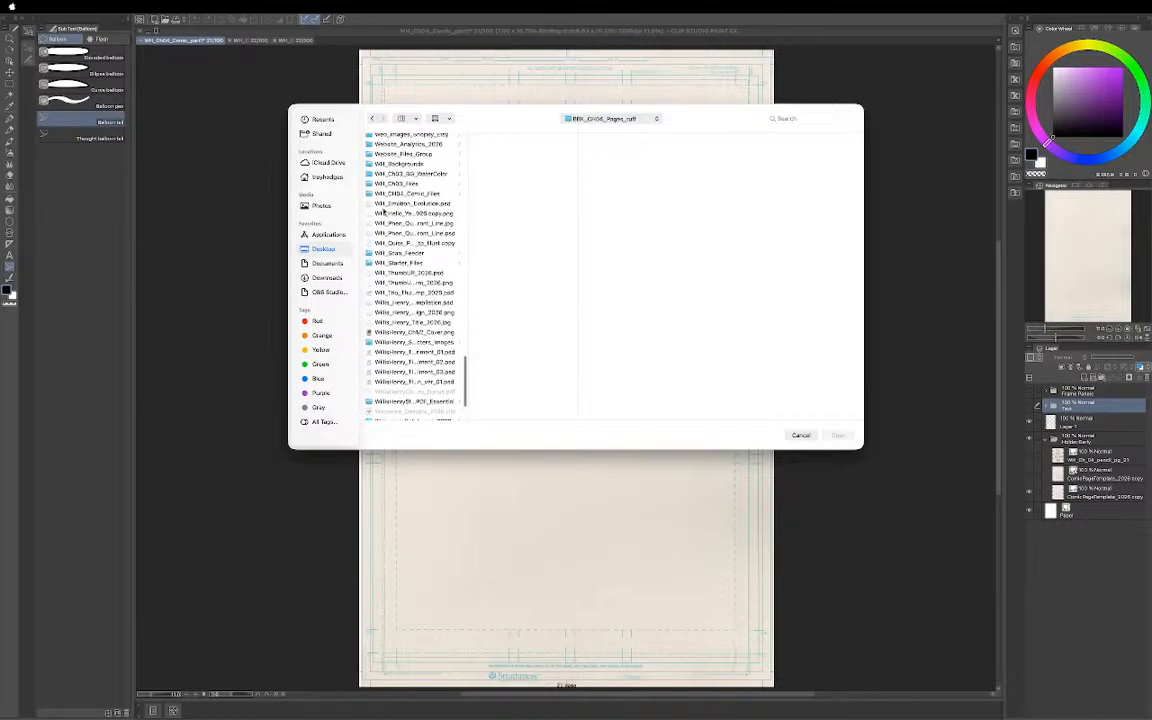
pyautogui.click(375, 196)
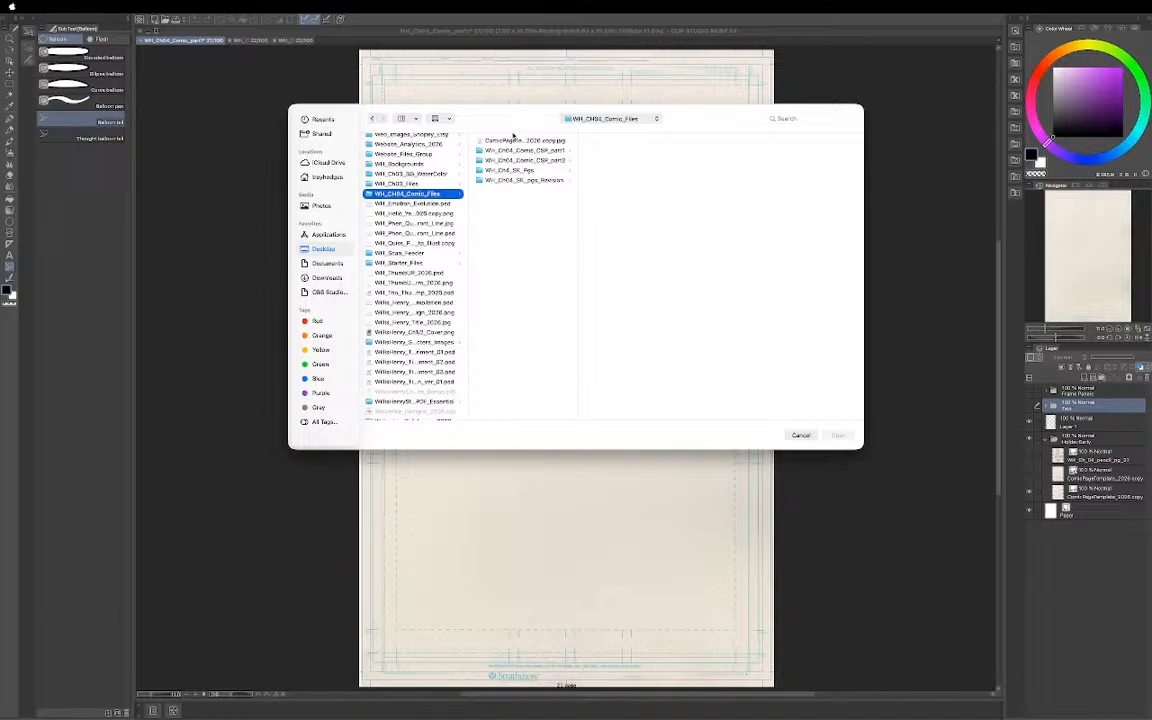
pyautogui.click(512, 141)
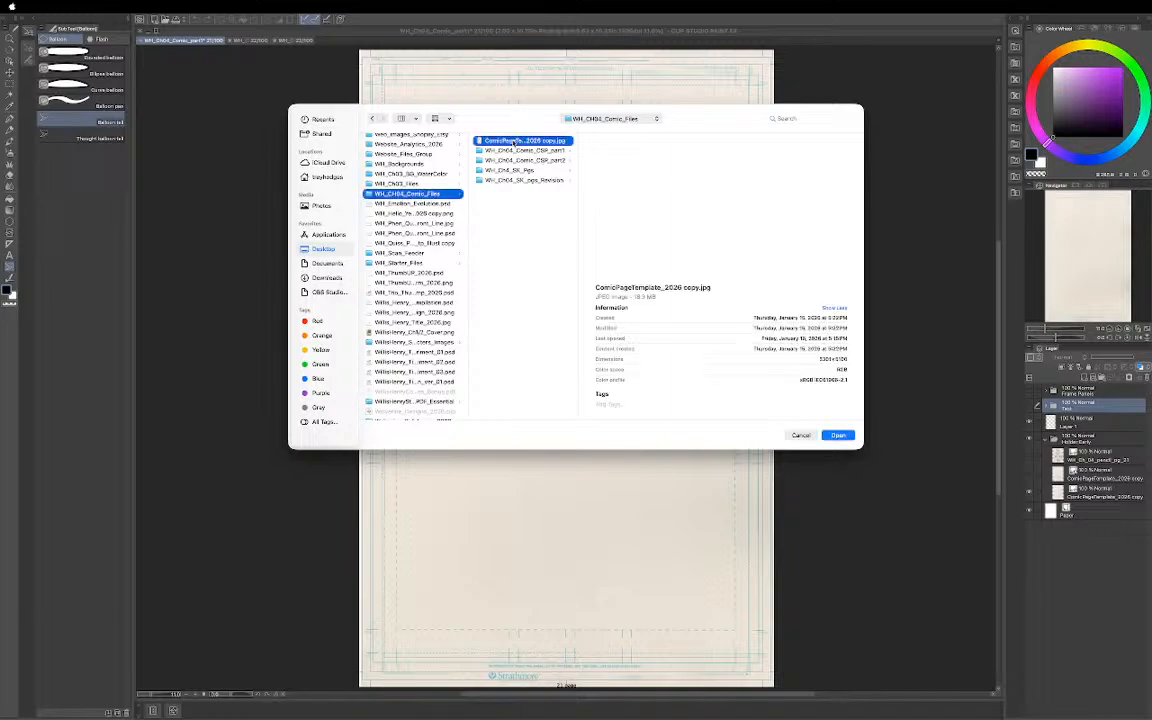
pyautogui.click(838, 436)
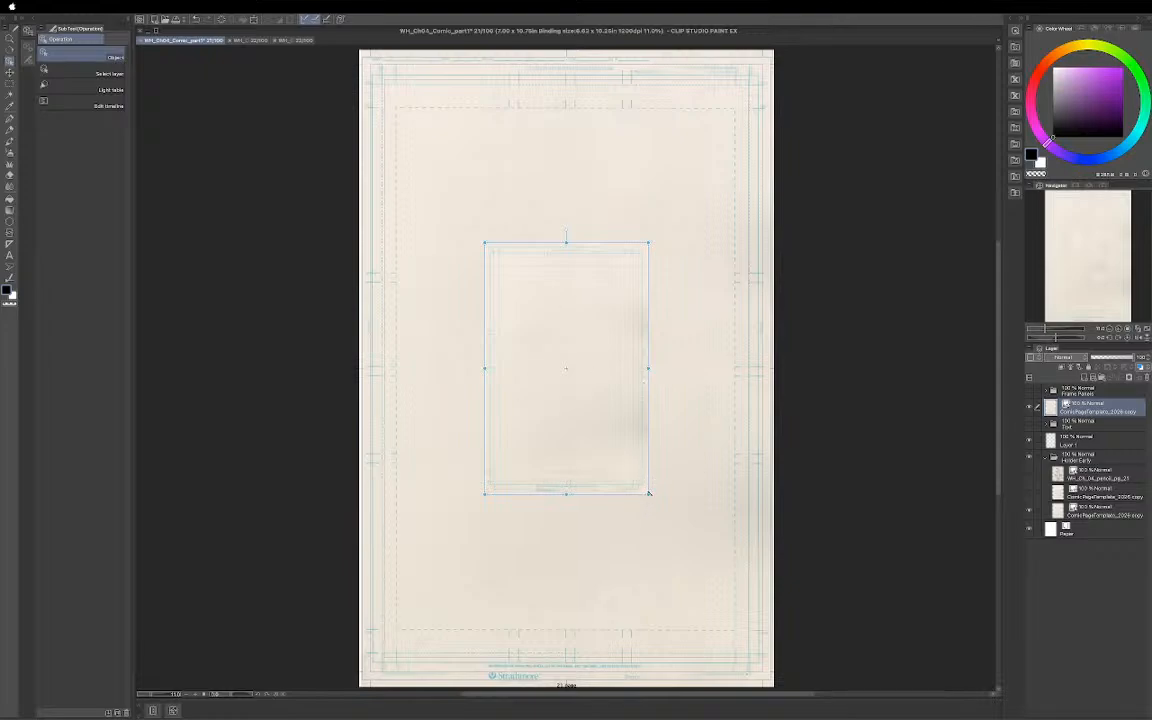
# Scale the imported page template to fill page 21 and move its layer into the folder above Paper, directly below the pencil layer
pyautogui.moveTo(648, 493); pyautogui.dragTo(766, 690)
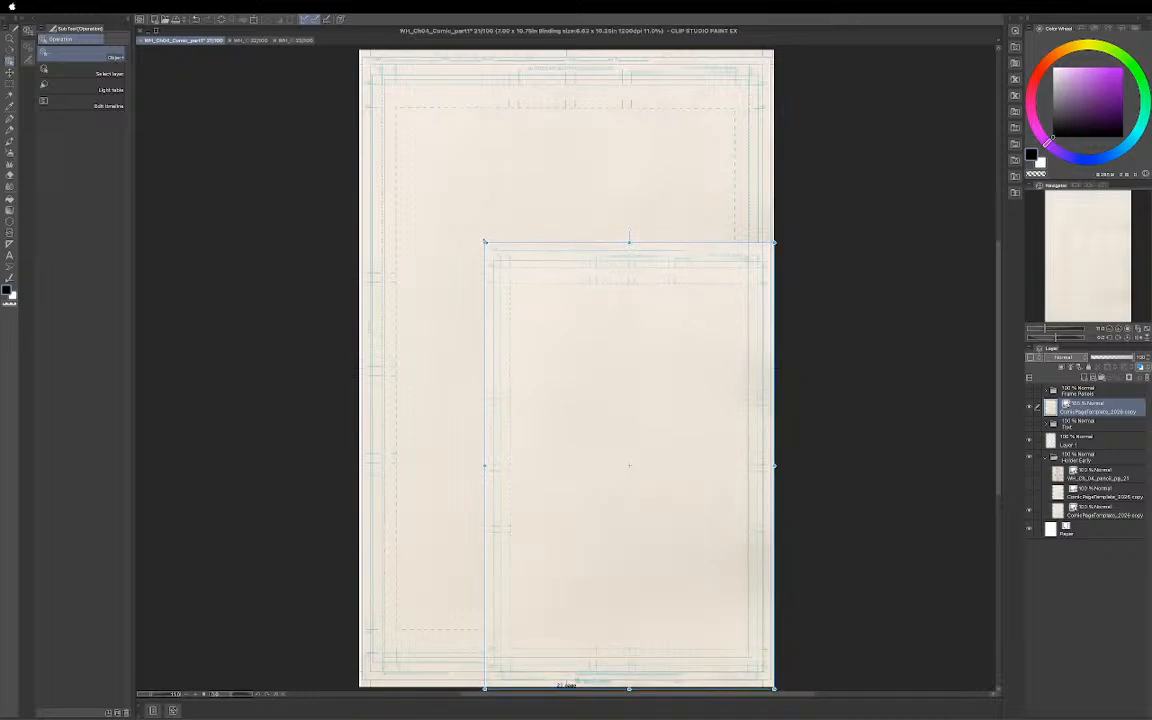
pyautogui.moveTo(482, 237); pyautogui.dragTo(359, 48)
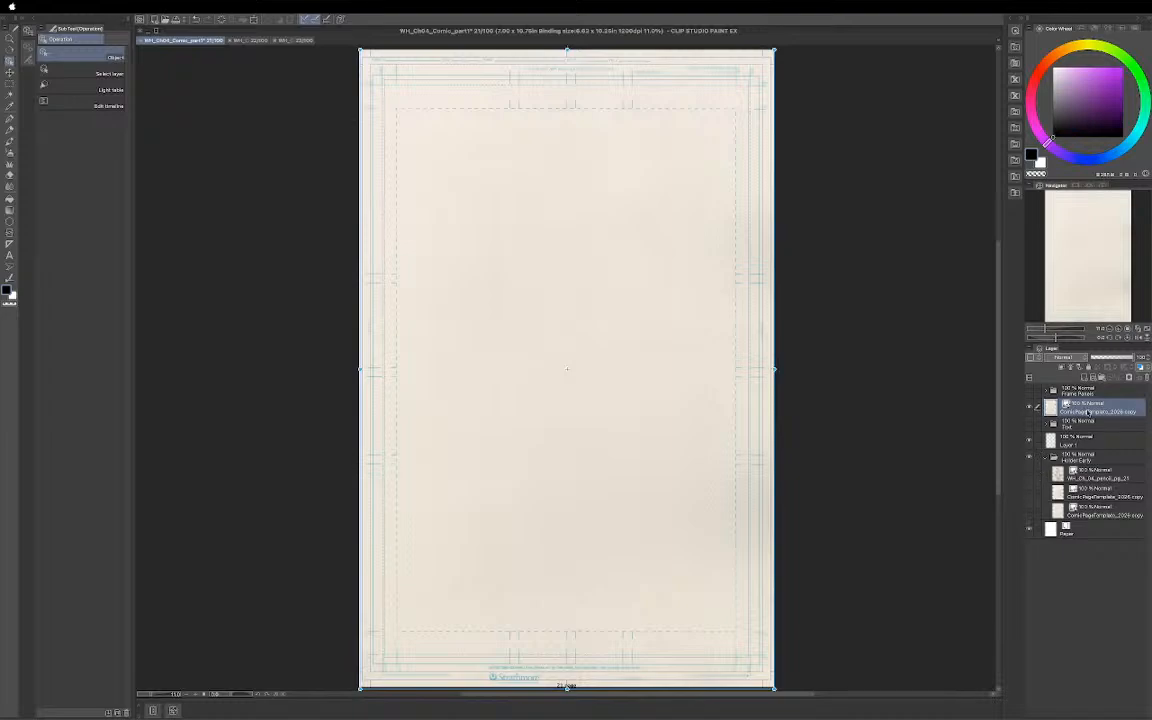
pyautogui.moveTo(1090, 489); pyautogui.dragTo(1090, 486)
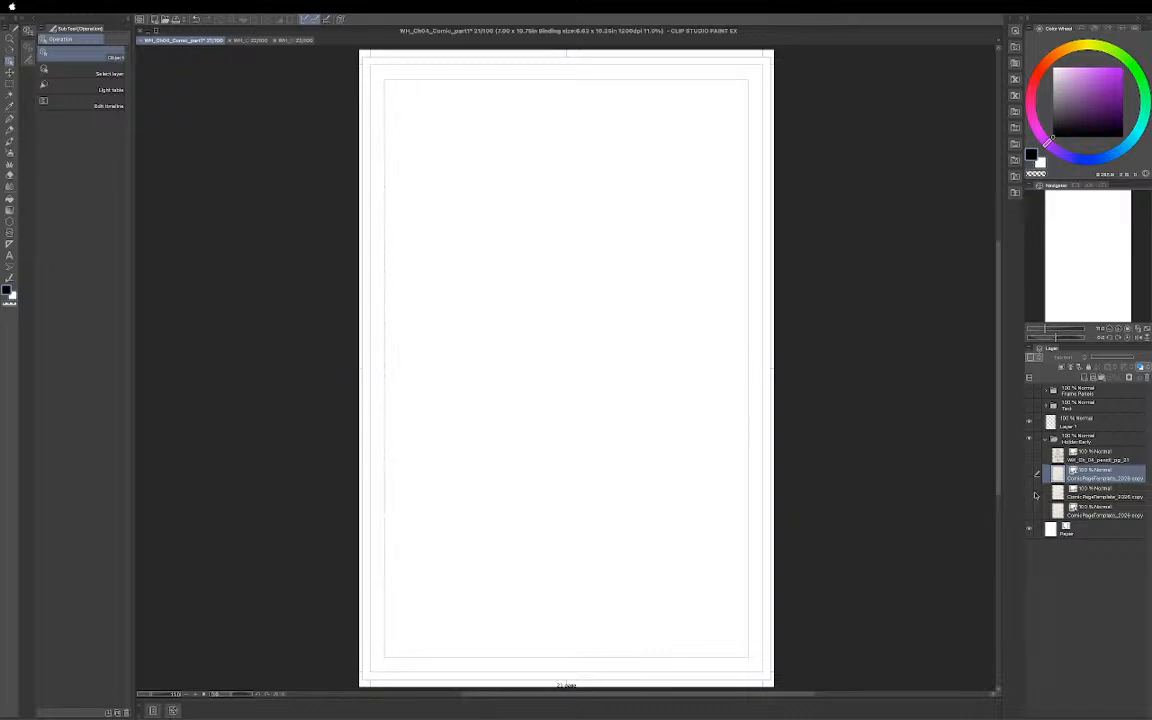
# Show the fitted page template and examine its header fields, bleed note, and trim and live-area guides along the page's upper edge
pyautogui.click(1030, 476)
pyautogui.click(1030, 476)
pyautogui.click(1030, 476)
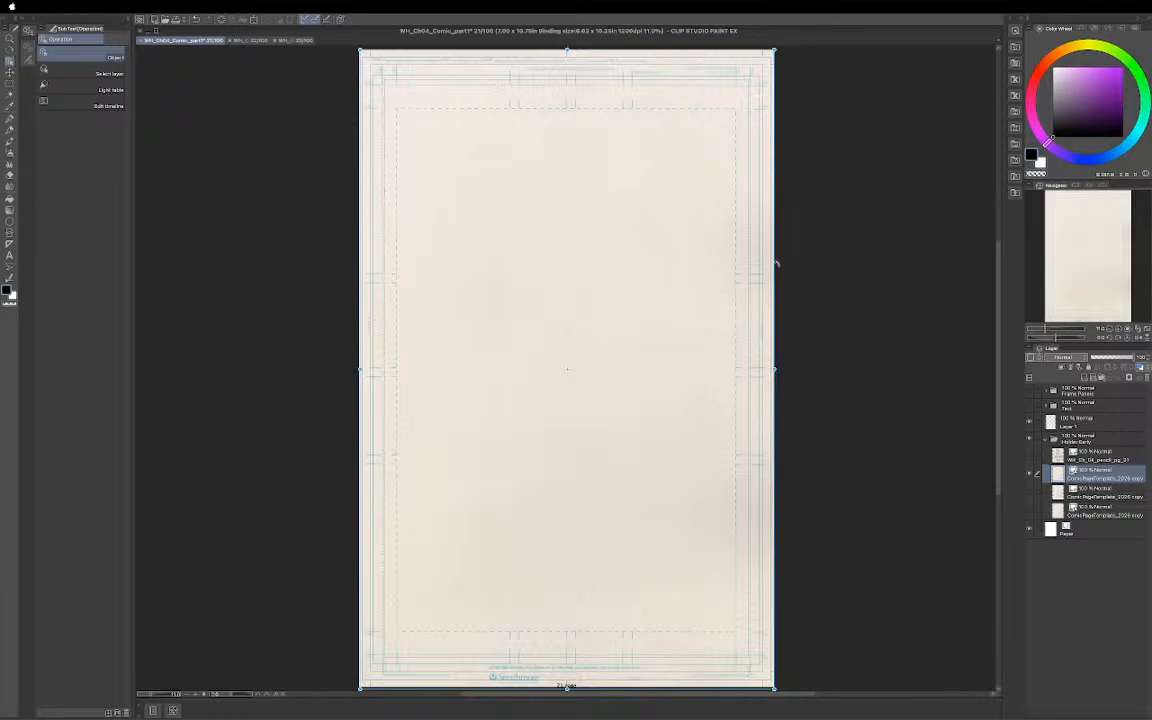
pyautogui.scroll(2, 594, 275)
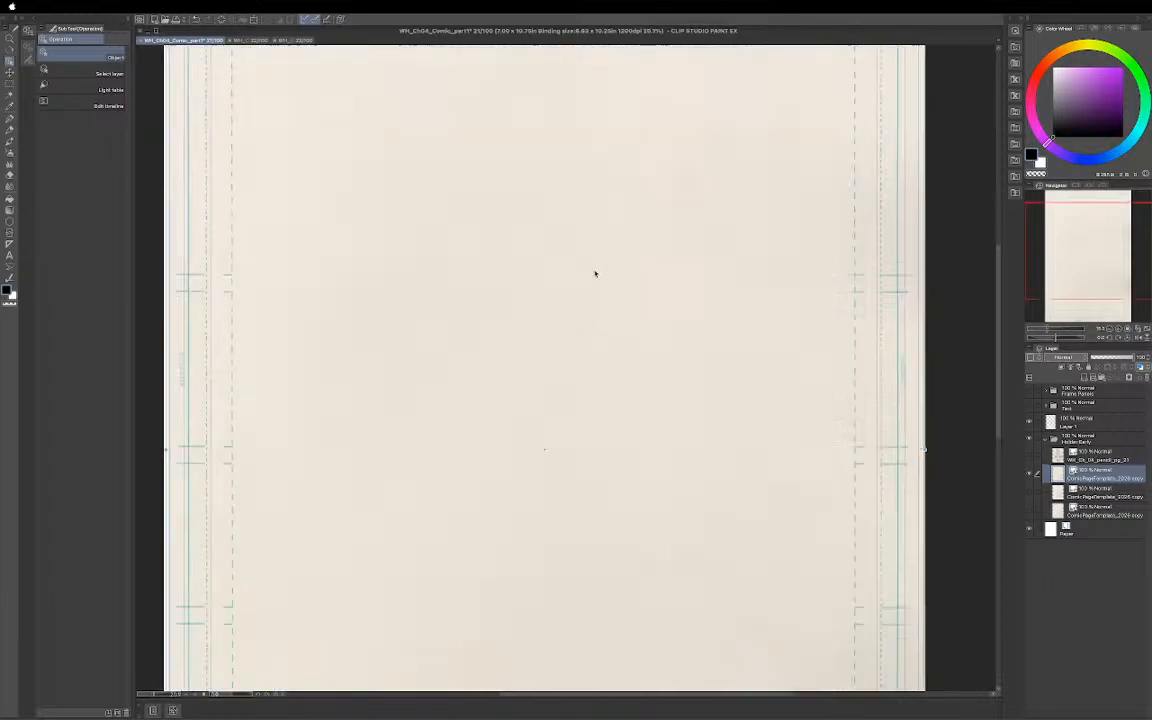
pyautogui.scroll(1, 595, 273)
pyautogui.scroll(-1, 600, 240)
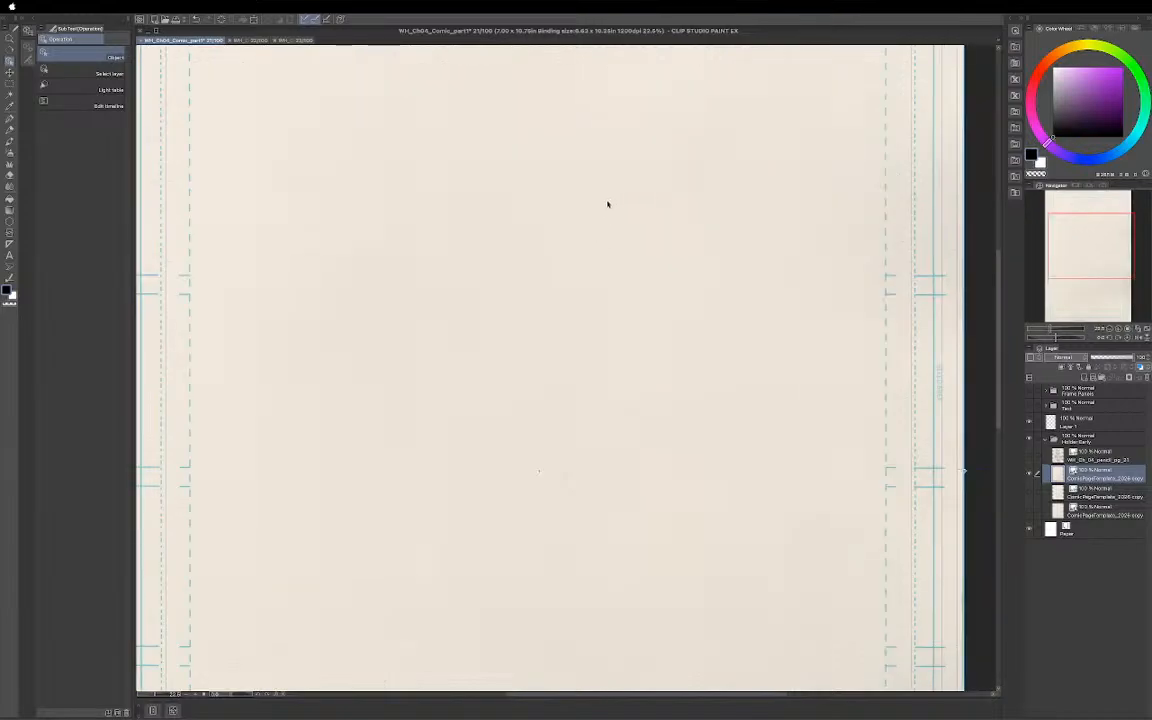
pyautogui.moveTo(550, 131); pyautogui.dragTo(587, 376)
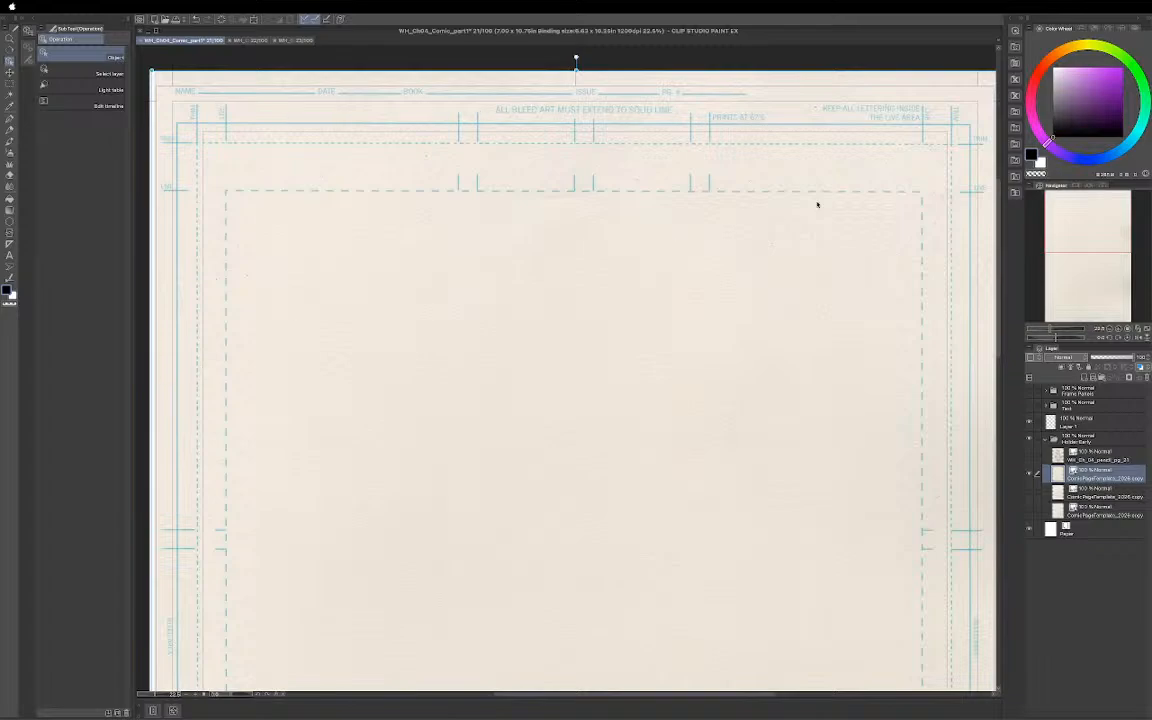
pyautogui.moveTo(501, 274); pyautogui.dragTo(507, 389)
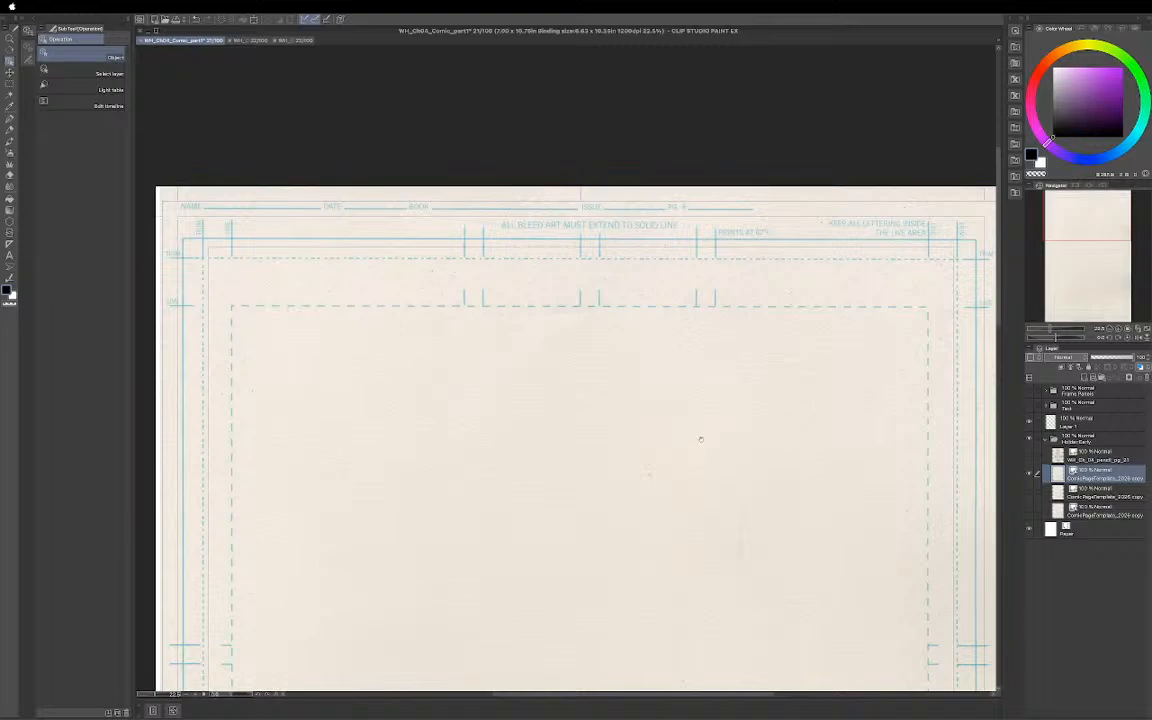
pyautogui.moveTo(699, 437); pyautogui.dragTo(676, 350)
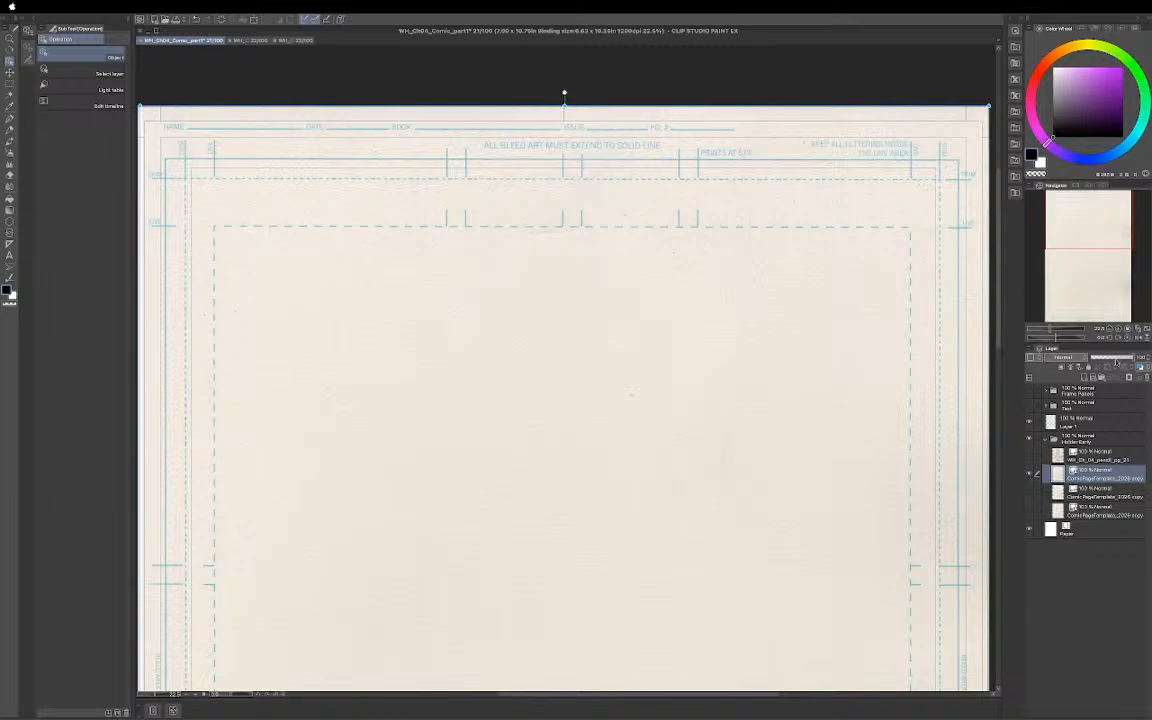
# Delete the upper two of the three ComicPageTemplate_2026 copy layers and show the remaining template together with the page 21 pencil layer
pyautogui.click(1146, 379)
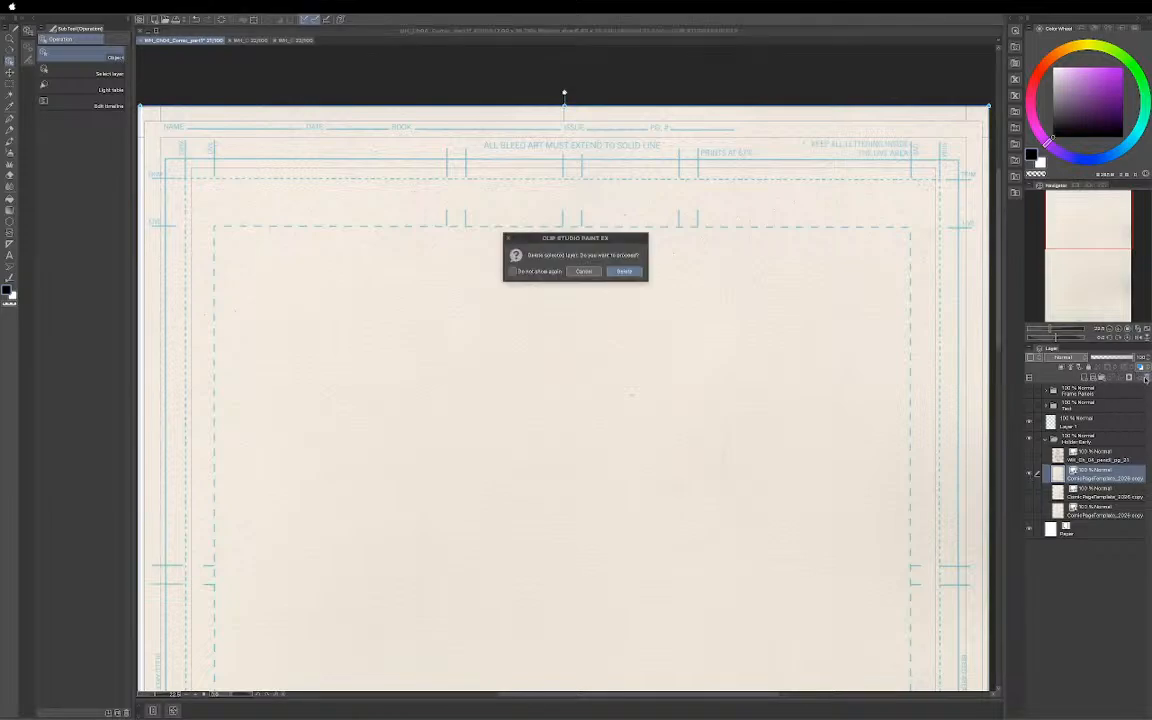
pyautogui.press('Return')
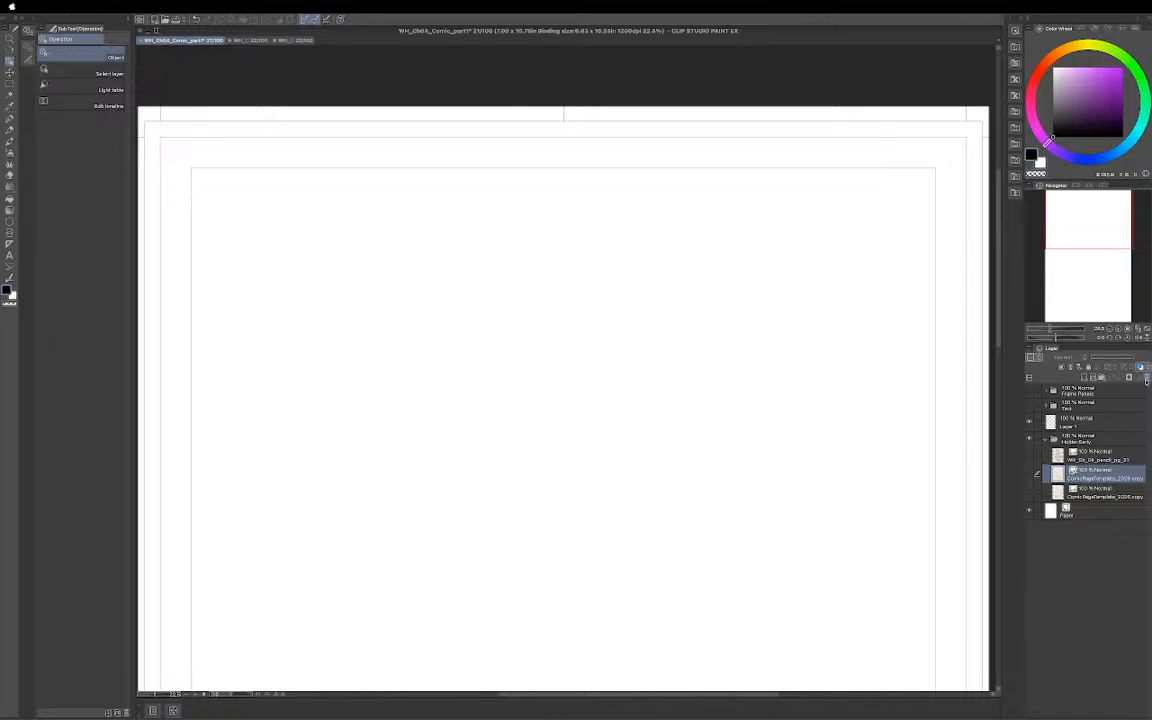
pyautogui.click(1146, 379)
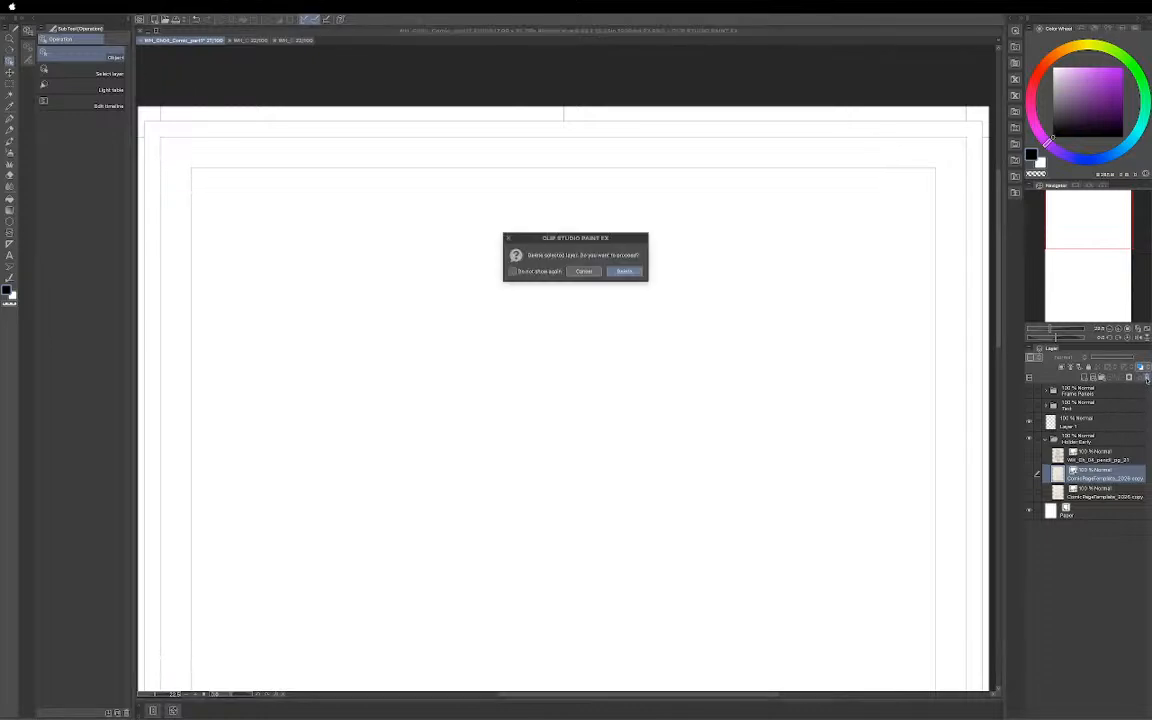
pyautogui.press('Return')
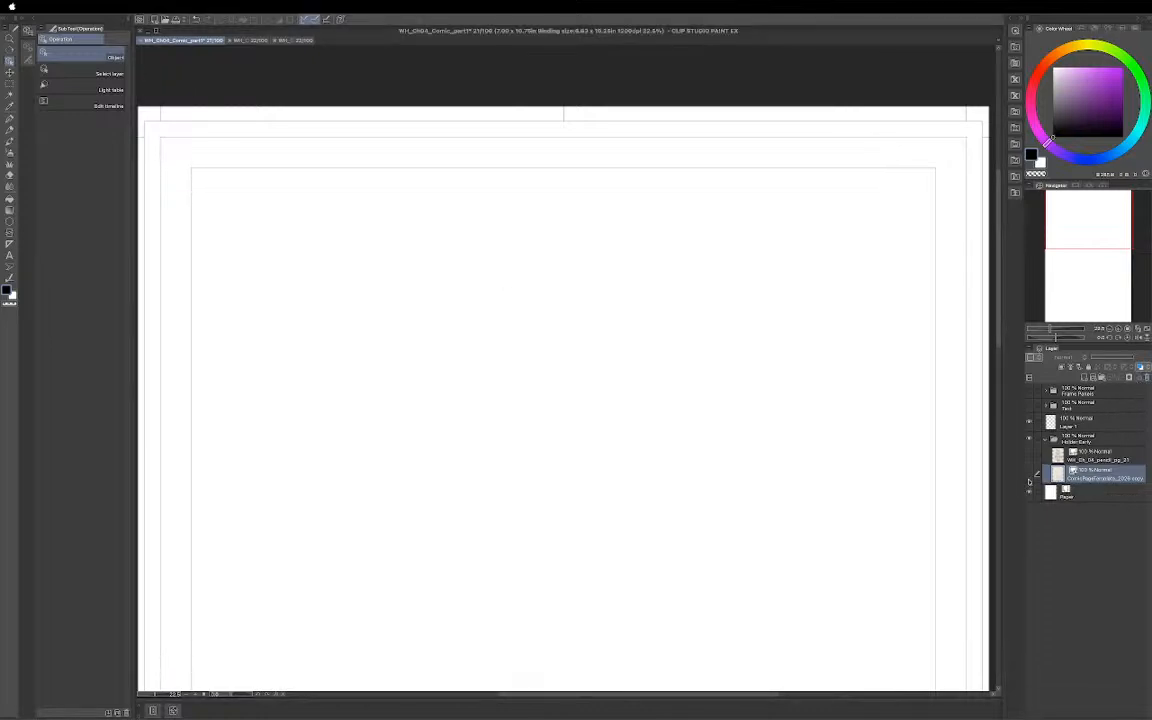
pyautogui.click(1031, 476)
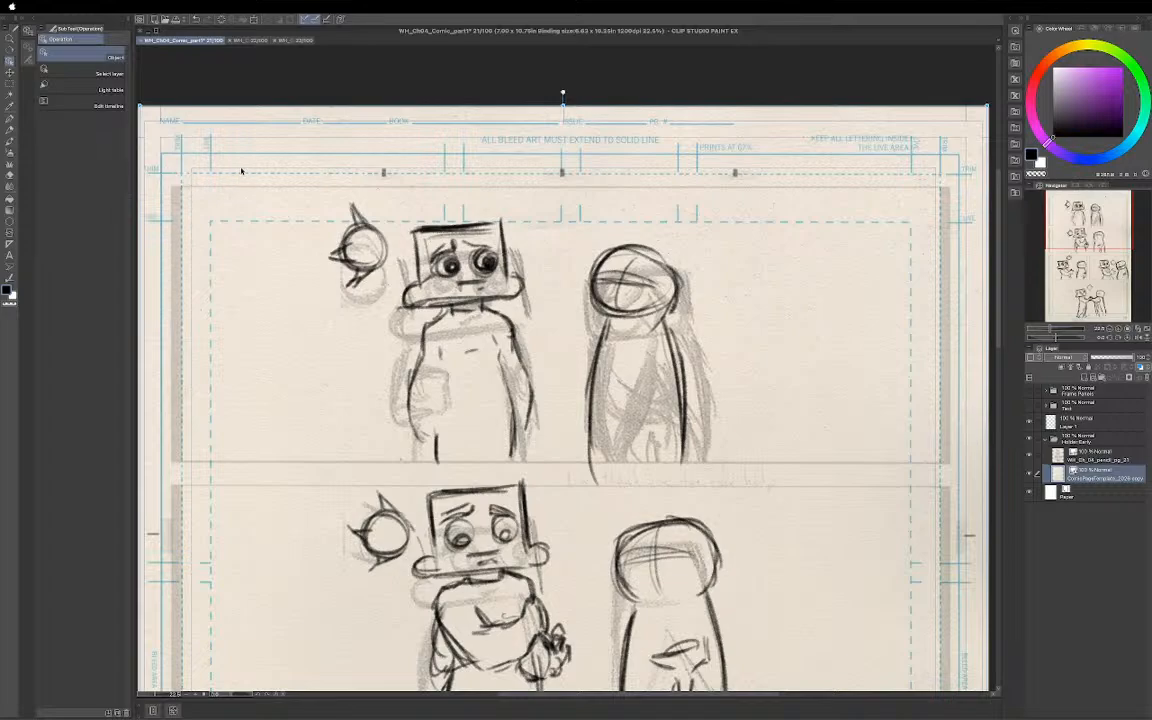
# Import WH_Ch_04_pencil_pg_21.tif from the WH_Ch04_SK_pgs_Revision folder and move its layer above the existing page 21 pencil layer
pyautogui.press('super+o')
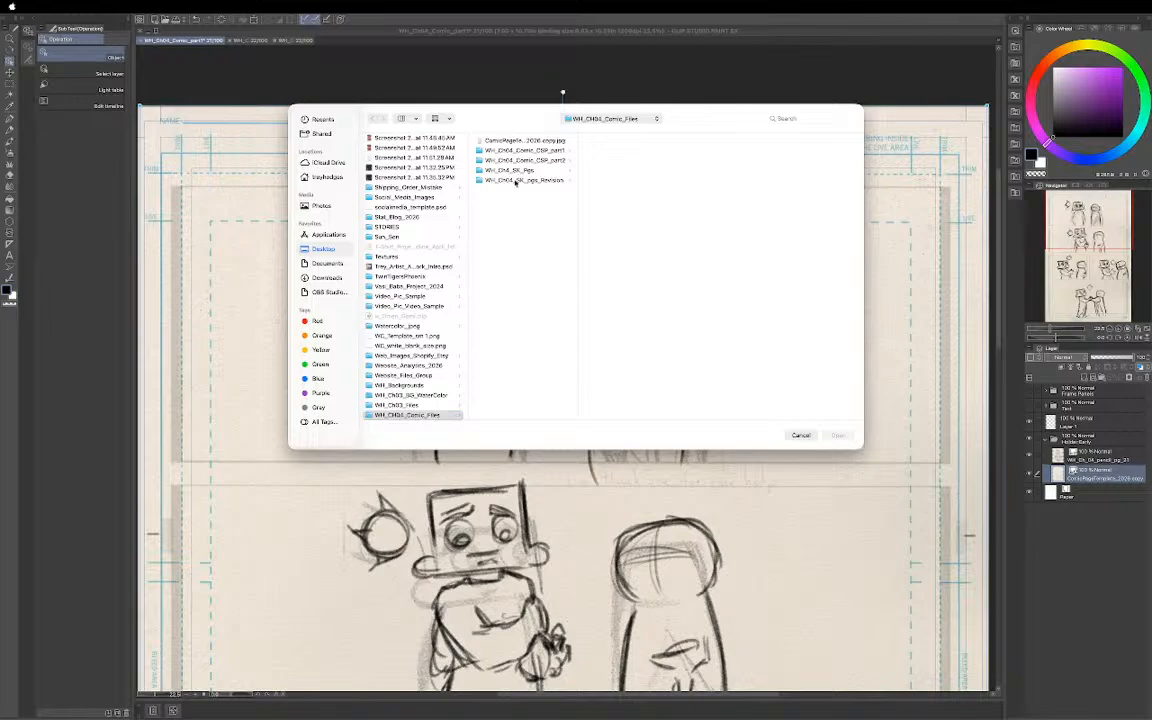
pyautogui.click(515, 181)
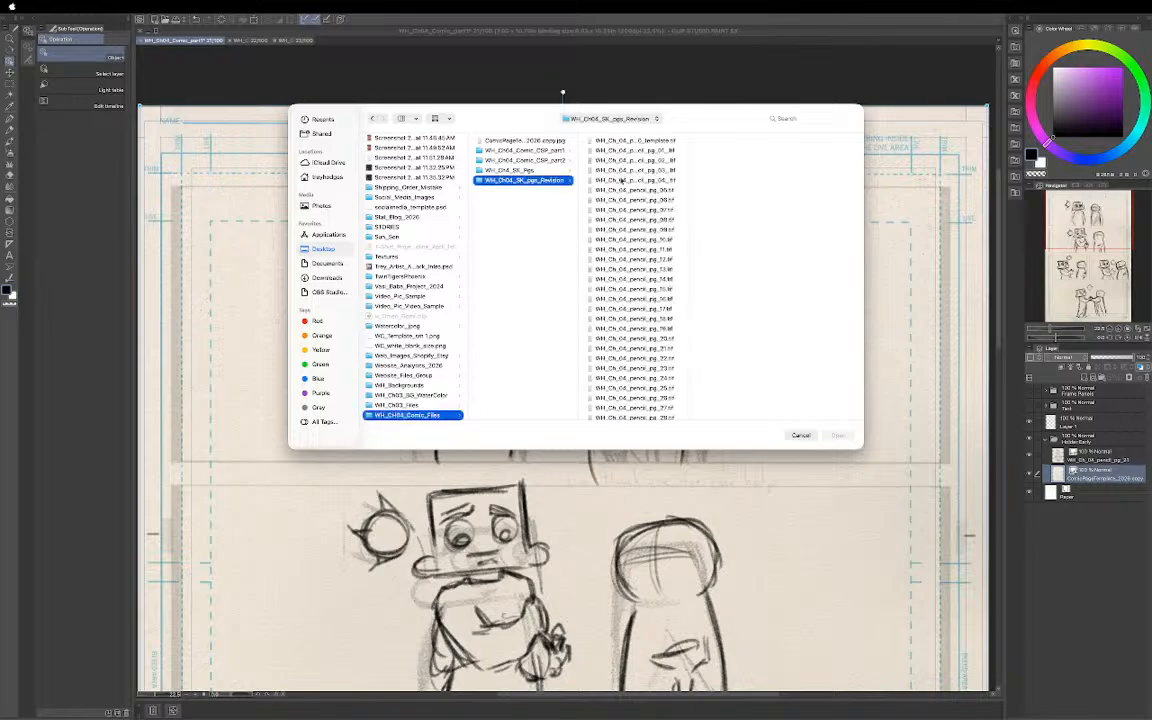
pyautogui.click(636, 349)
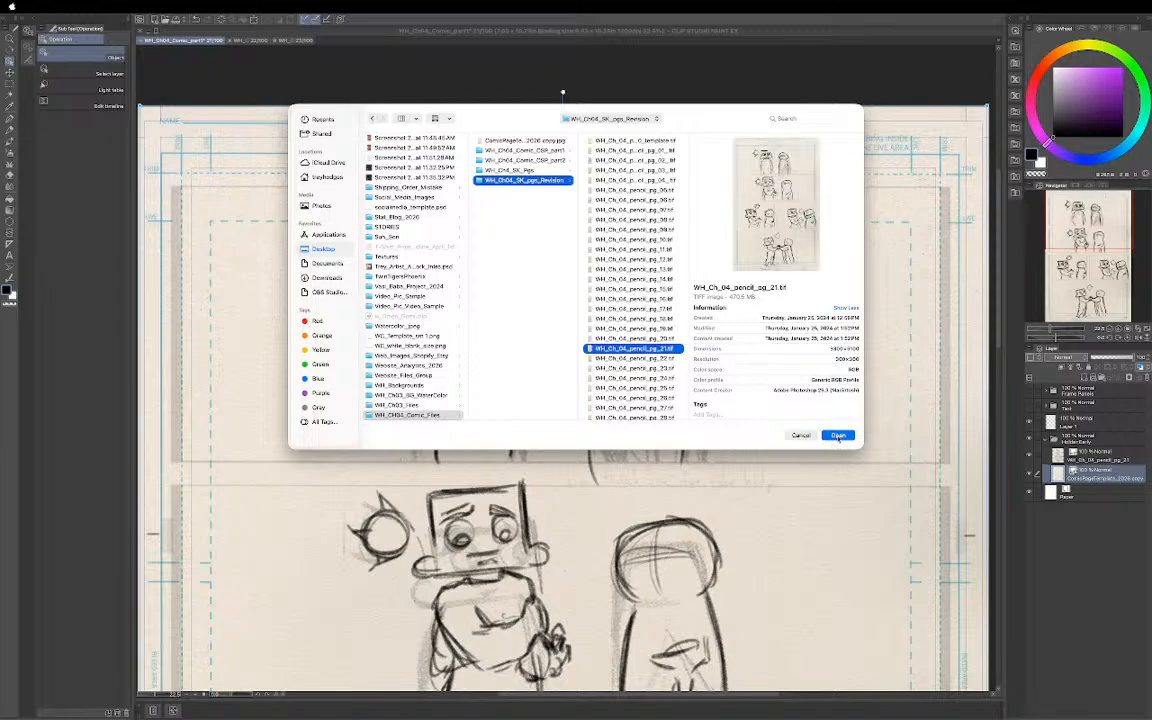
pyautogui.click(836, 437)
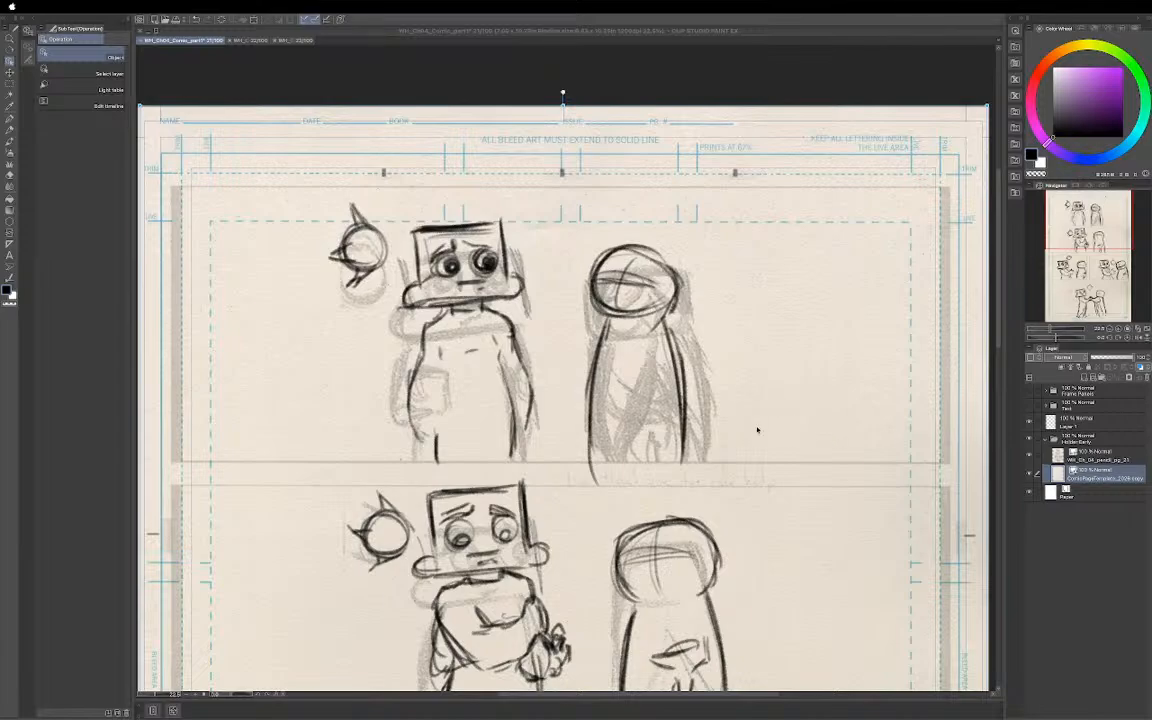
pyautogui.scroll(-5, 750, 456)
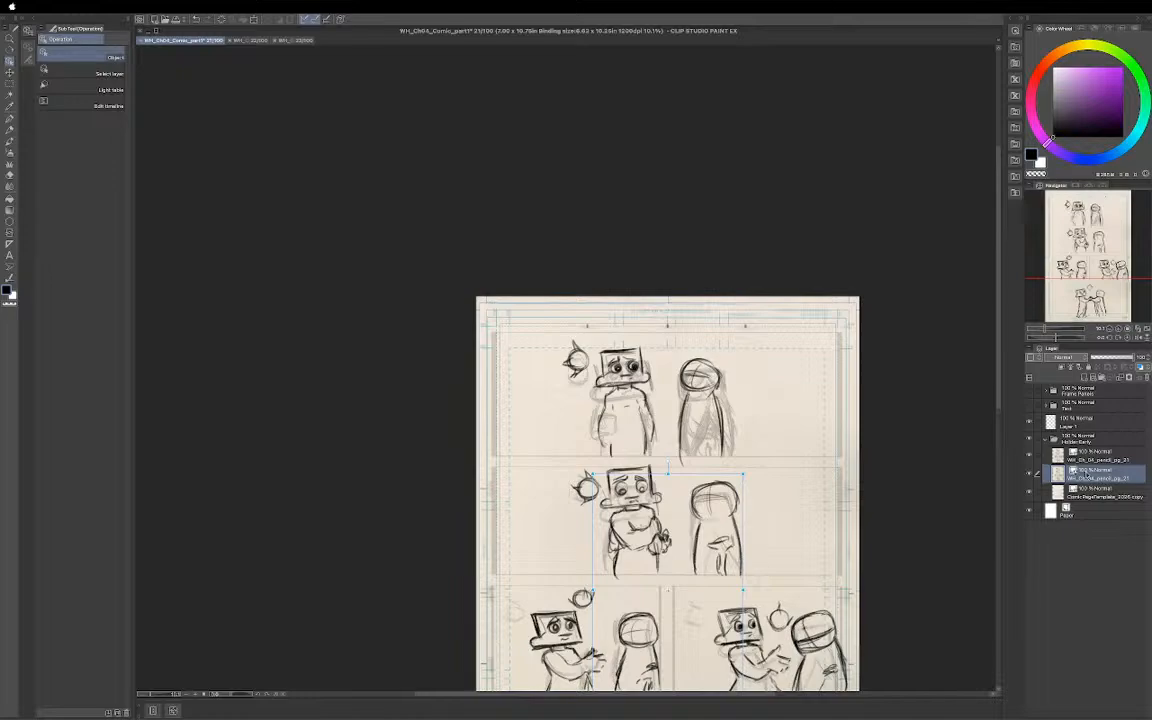
pyautogui.moveTo(1087, 474); pyautogui.dragTo(1085, 450)
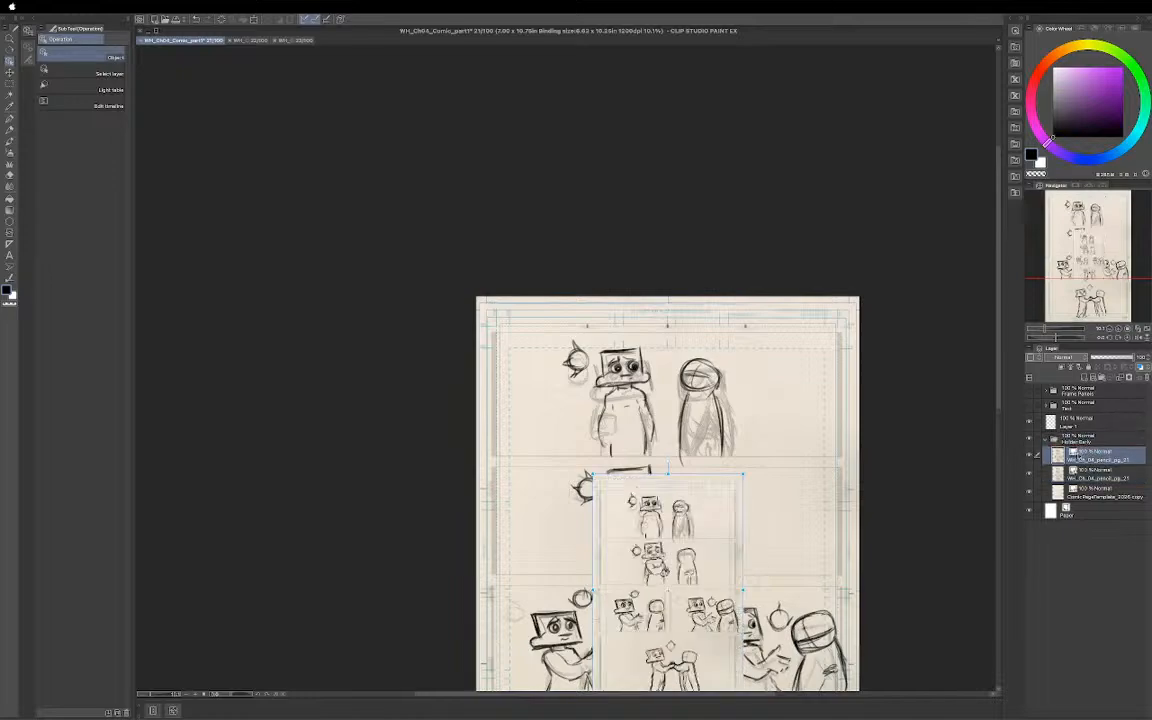
# Scale the newly imported page 21 pencil image from its corners to fill the comic page
pyautogui.moveTo(789, 539); pyautogui.dragTo(694, 322)
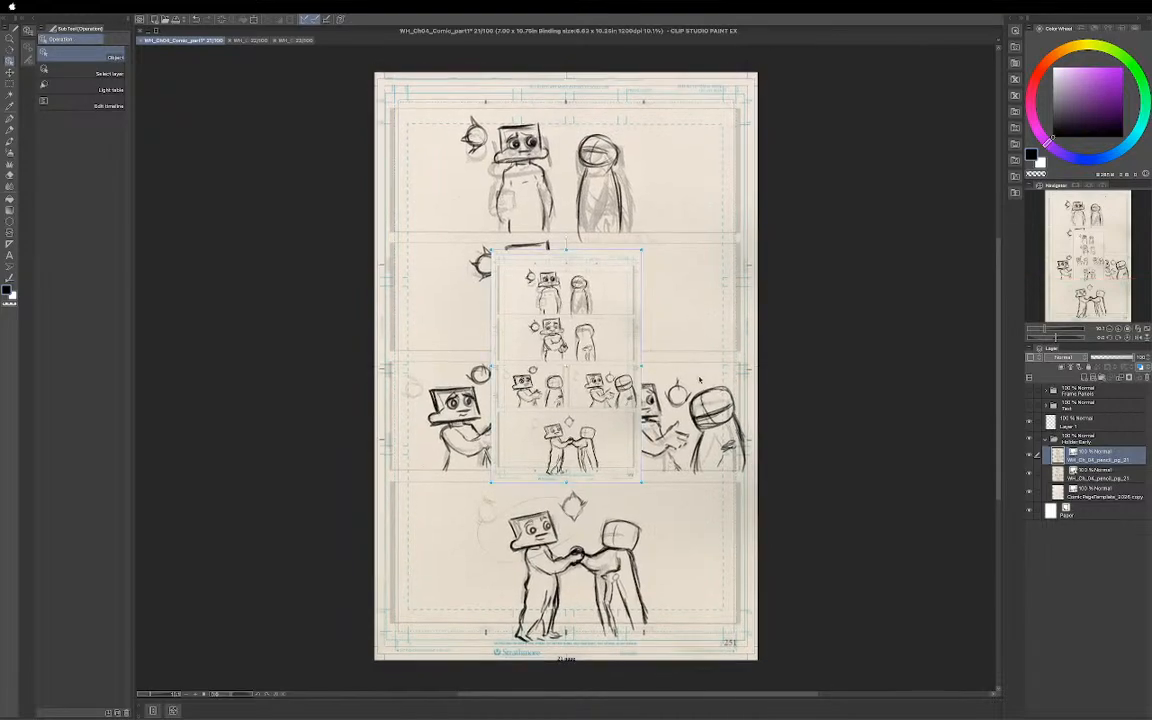
pyautogui.scroll(1, 698, 378)
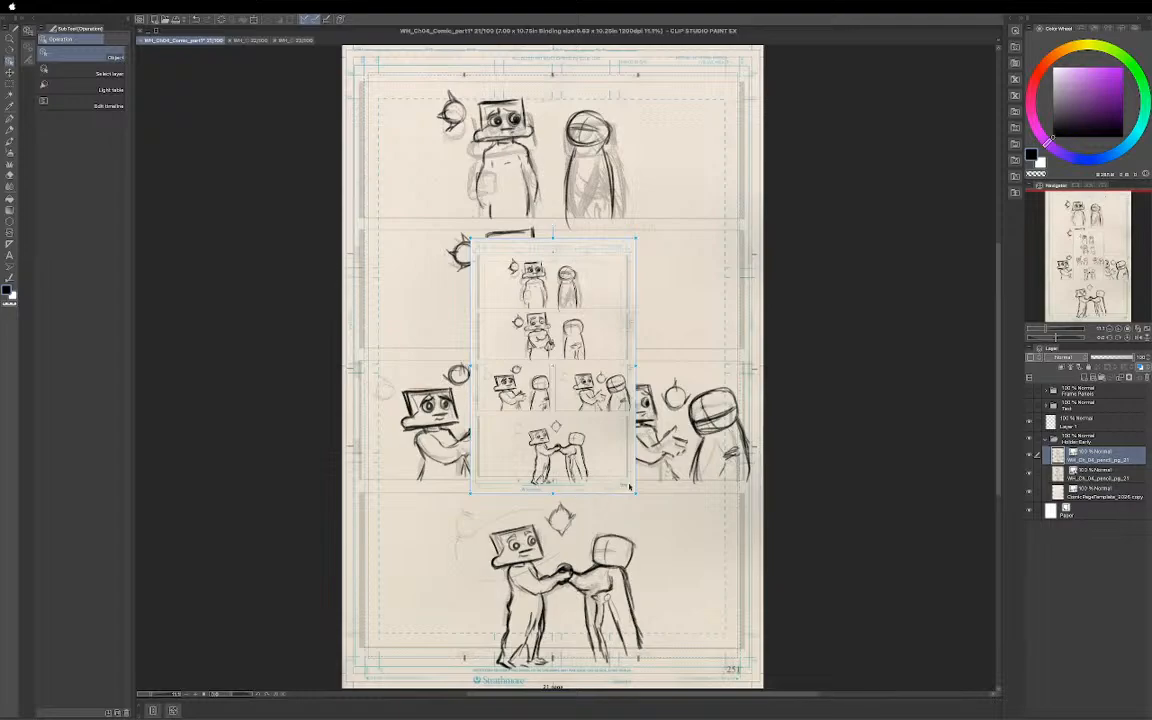
pyautogui.moveTo(634, 491); pyautogui.dragTo(764, 689)
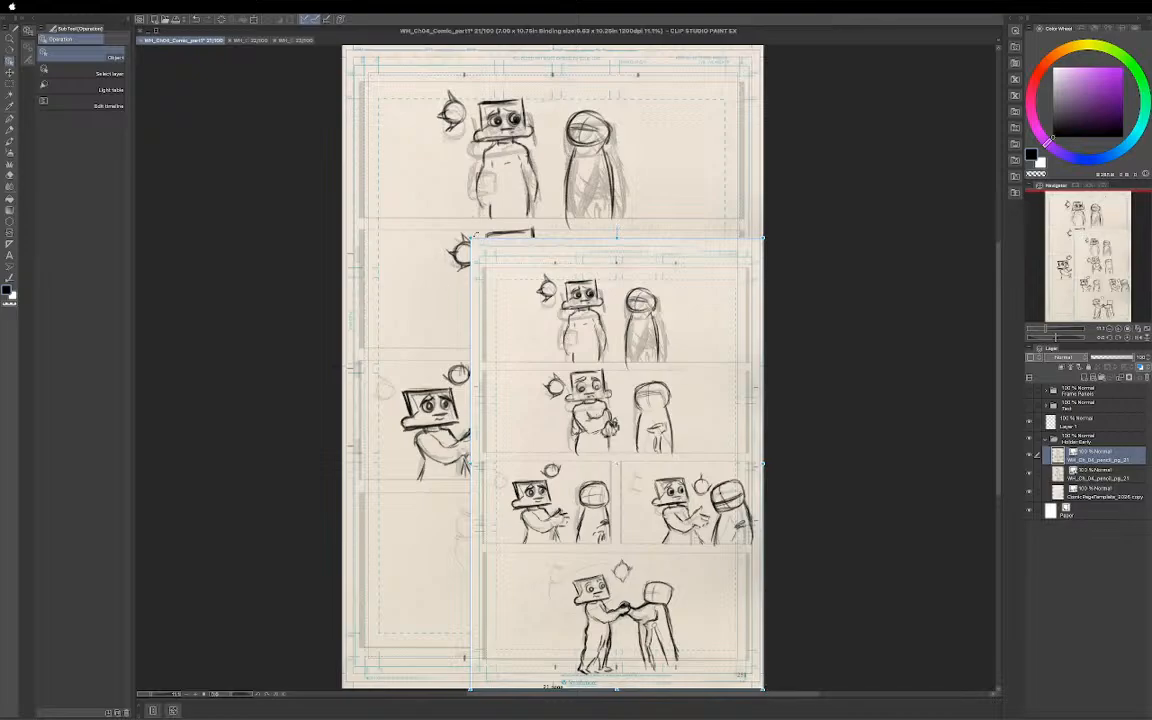
pyautogui.moveTo(466, 238); pyautogui.dragTo(270, 54)
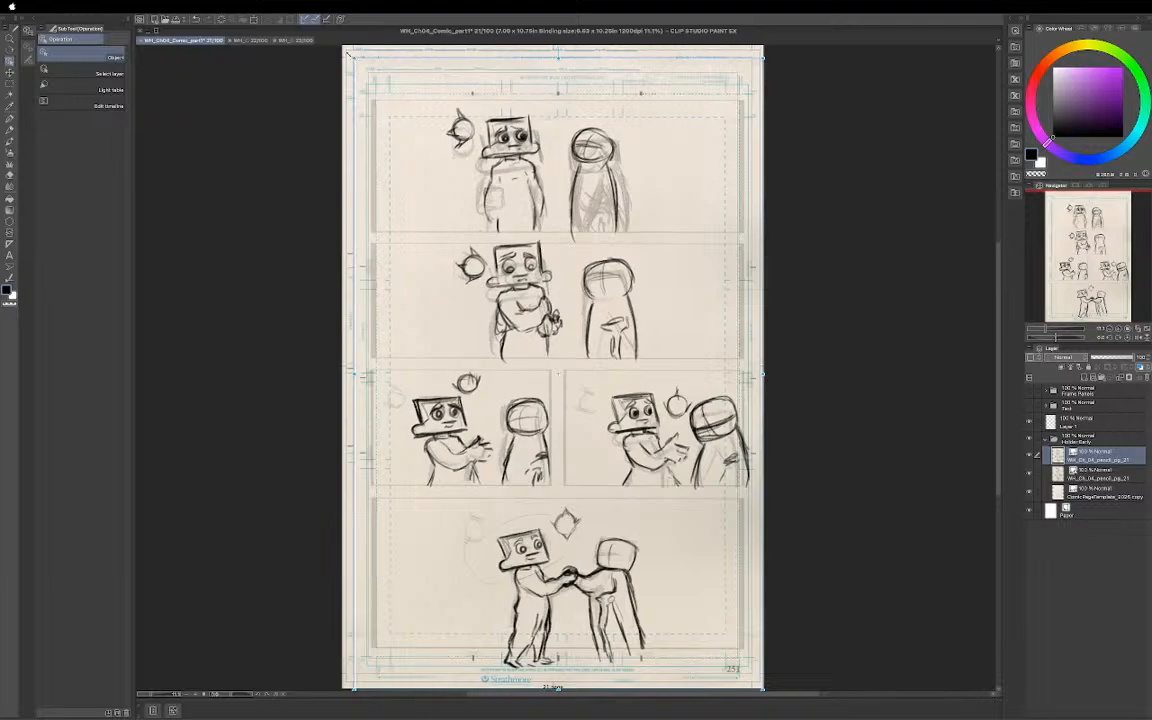
pyautogui.moveTo(354, 57)
pyautogui.mouseDown()
pyautogui.moveTo(328, 43)
pyautogui.moveTo(334, 55)
pyautogui.mouseUp()
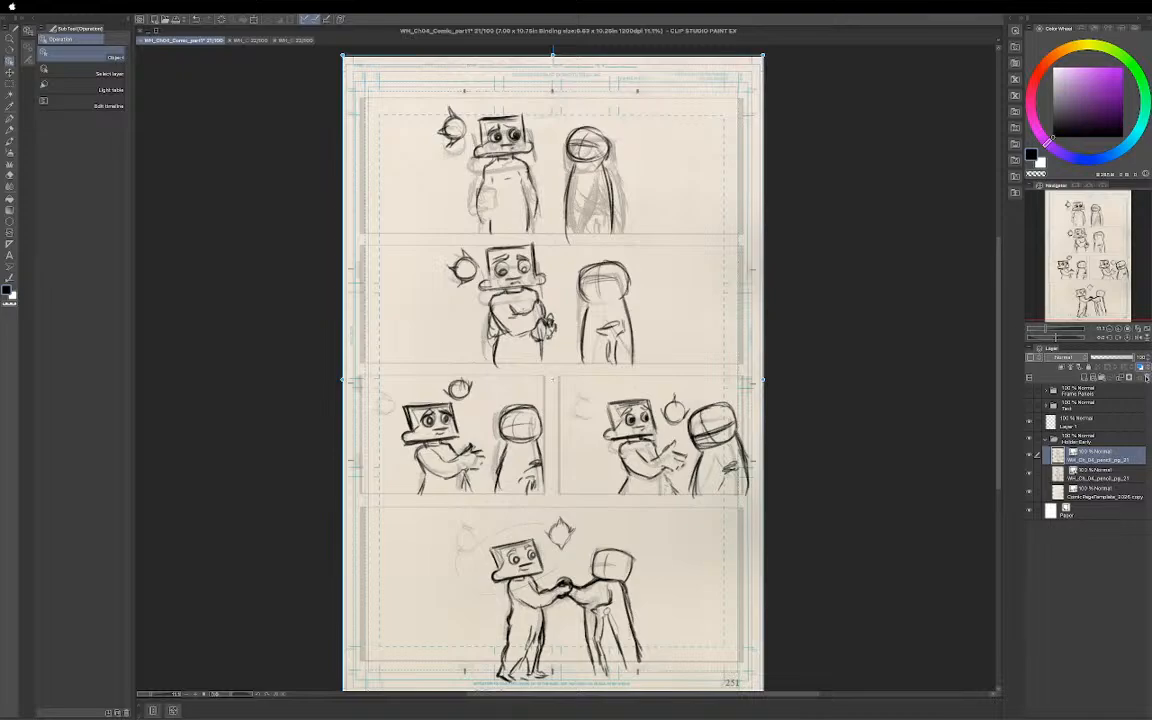
# Delete the duplicate page 21 pencil layer and collapse the folder above the Paper layer
pyautogui.click(1147, 378)
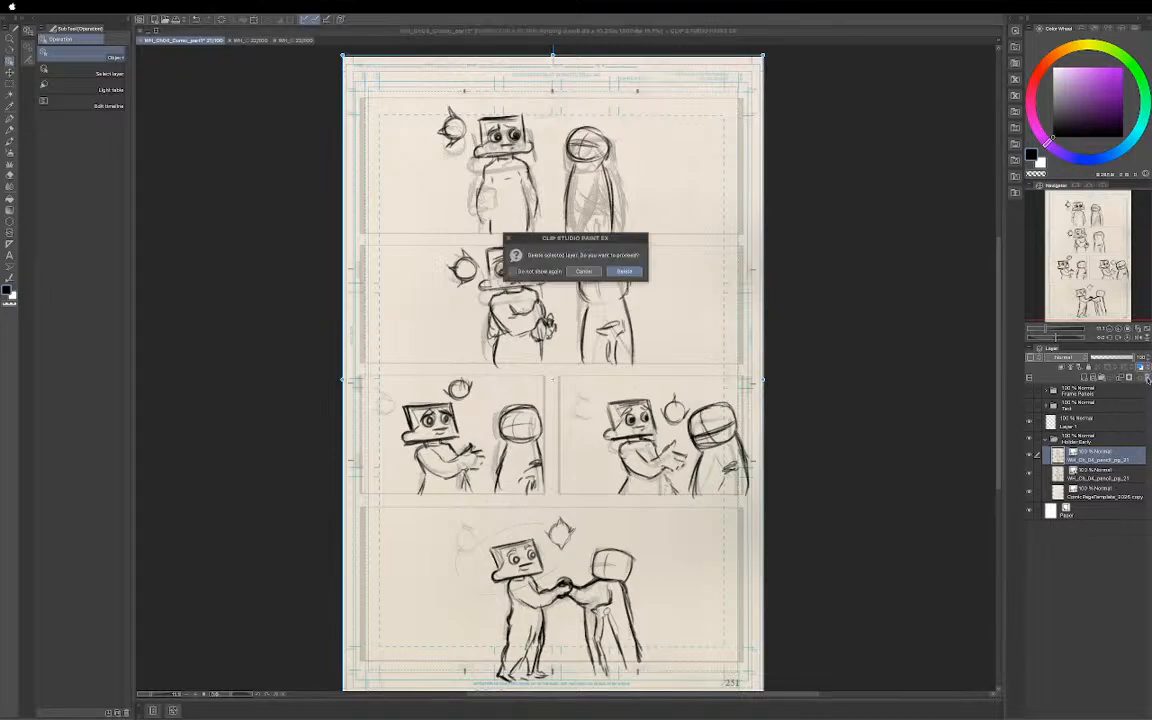
pyautogui.click(627, 276)
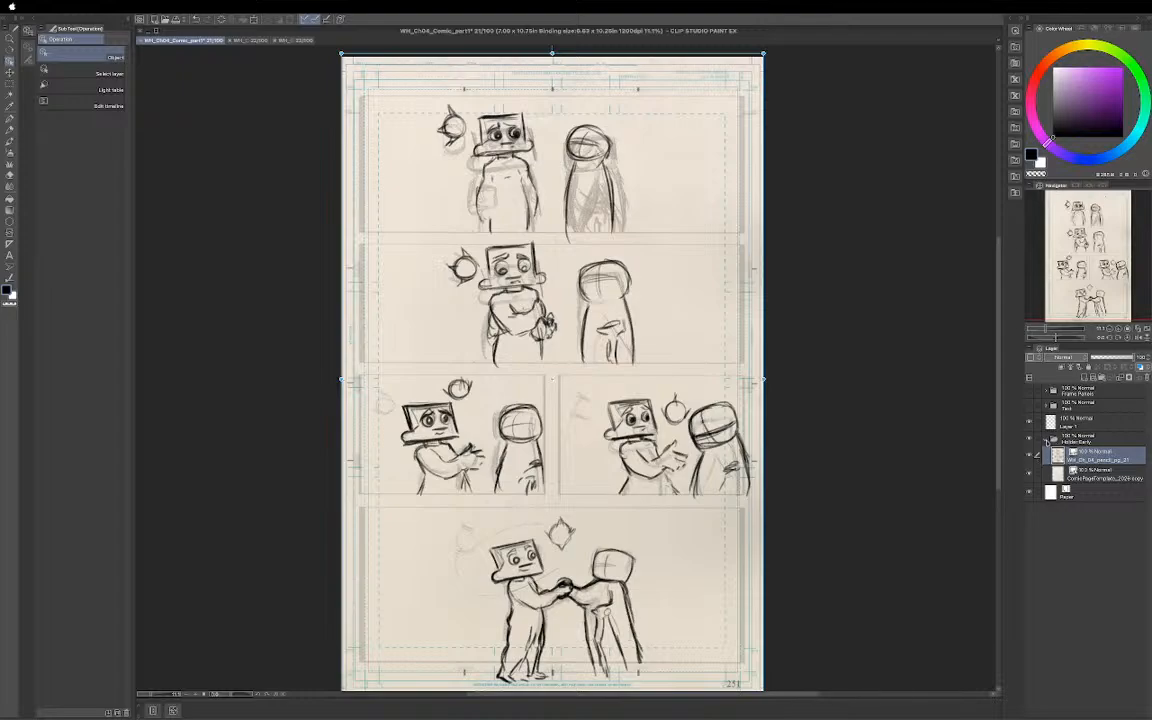
pyautogui.click(1046, 440)
pyautogui.click(1046, 440)
pyautogui.click(1046, 441)
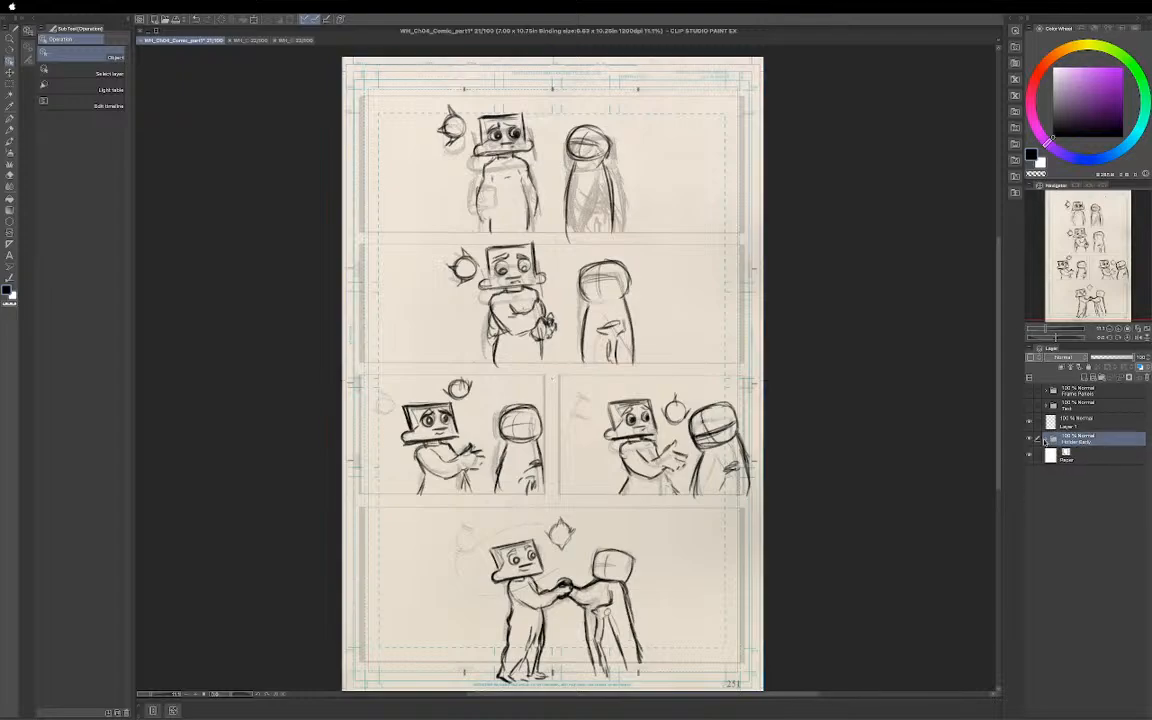
# Expand the Frame Panels folder and show both the Frame Panels and Text folders over the page 21 pencils
pyautogui.click(1067, 427)
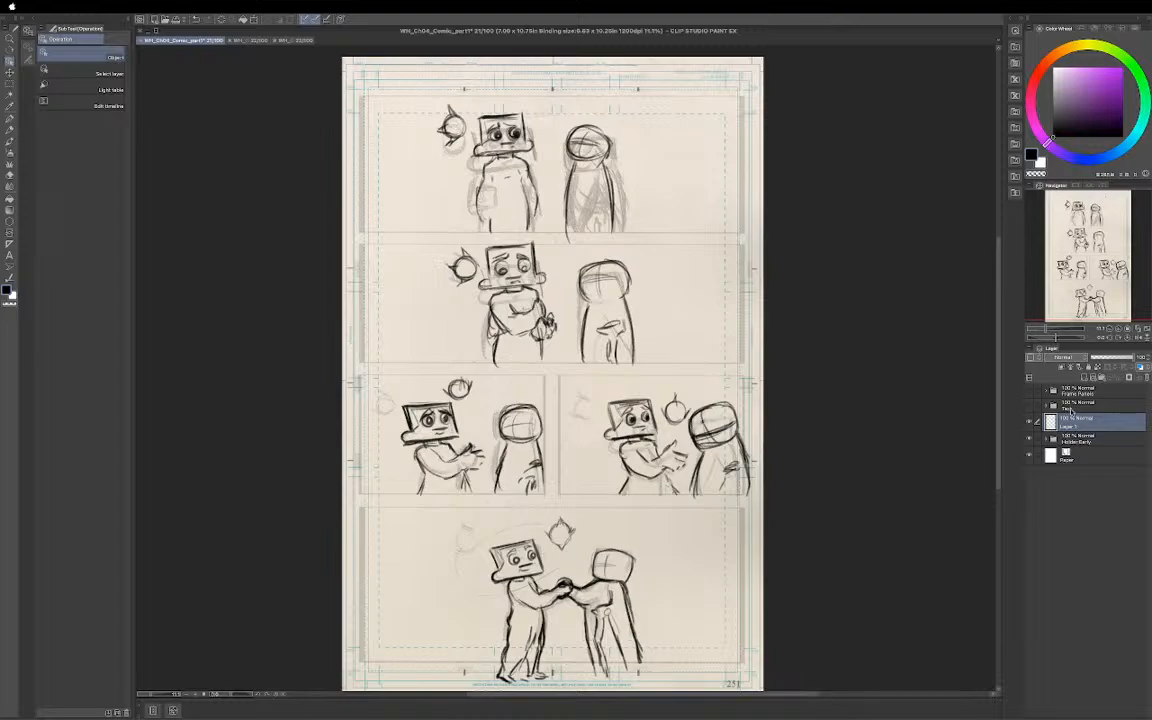
pyautogui.click(1082, 409)
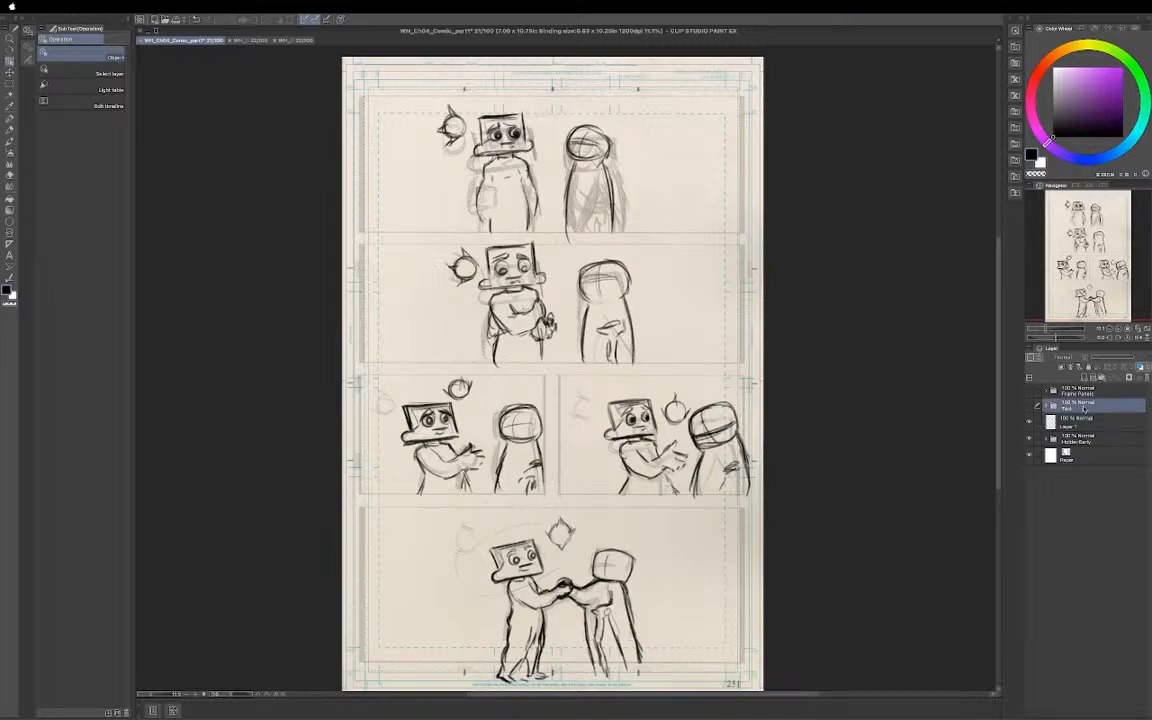
pyautogui.click(1081, 394)
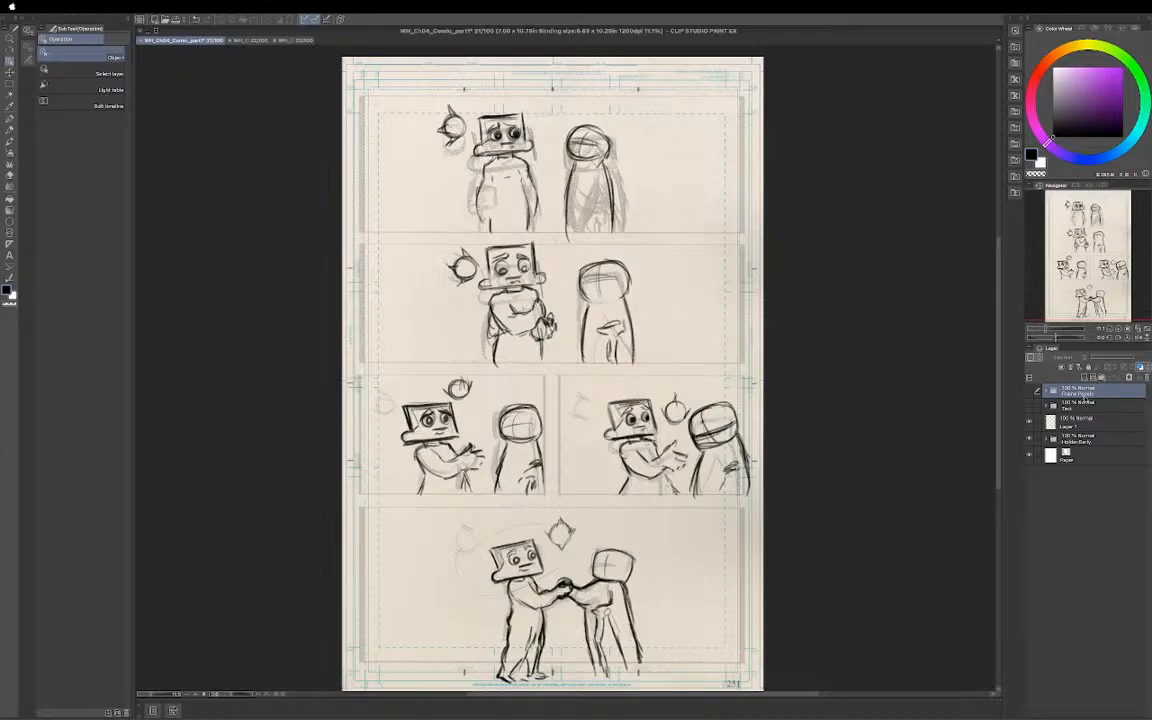
pyautogui.click(1082, 409)
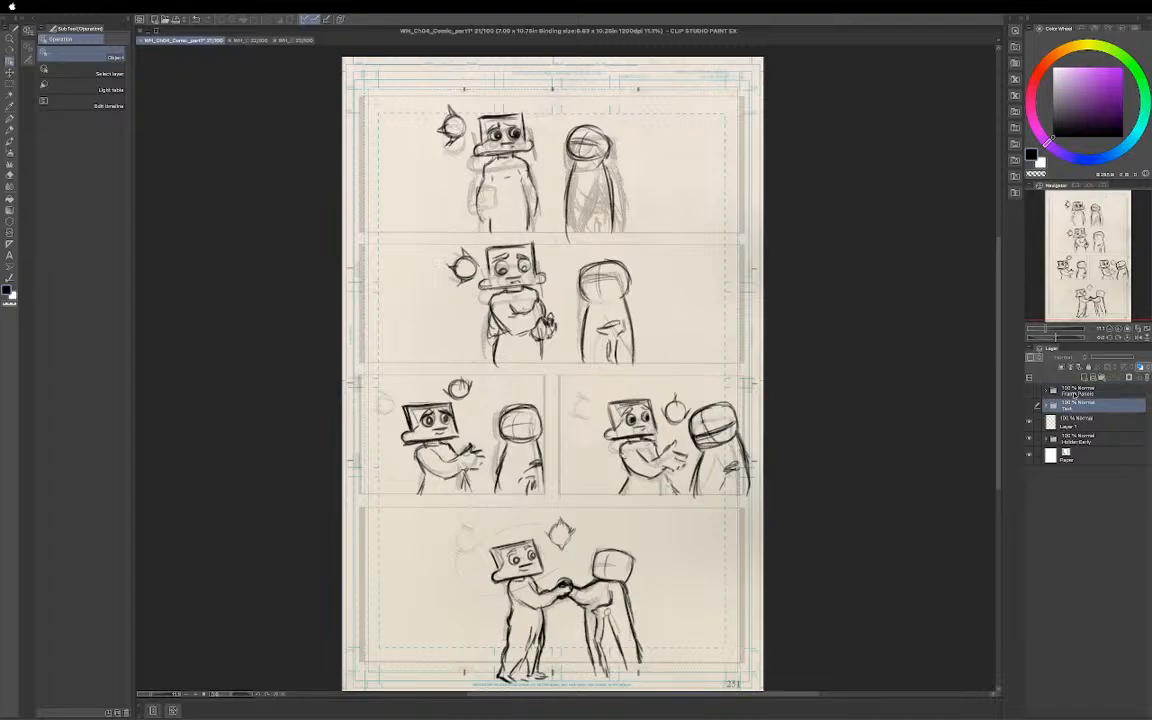
pyautogui.click(1047, 393)
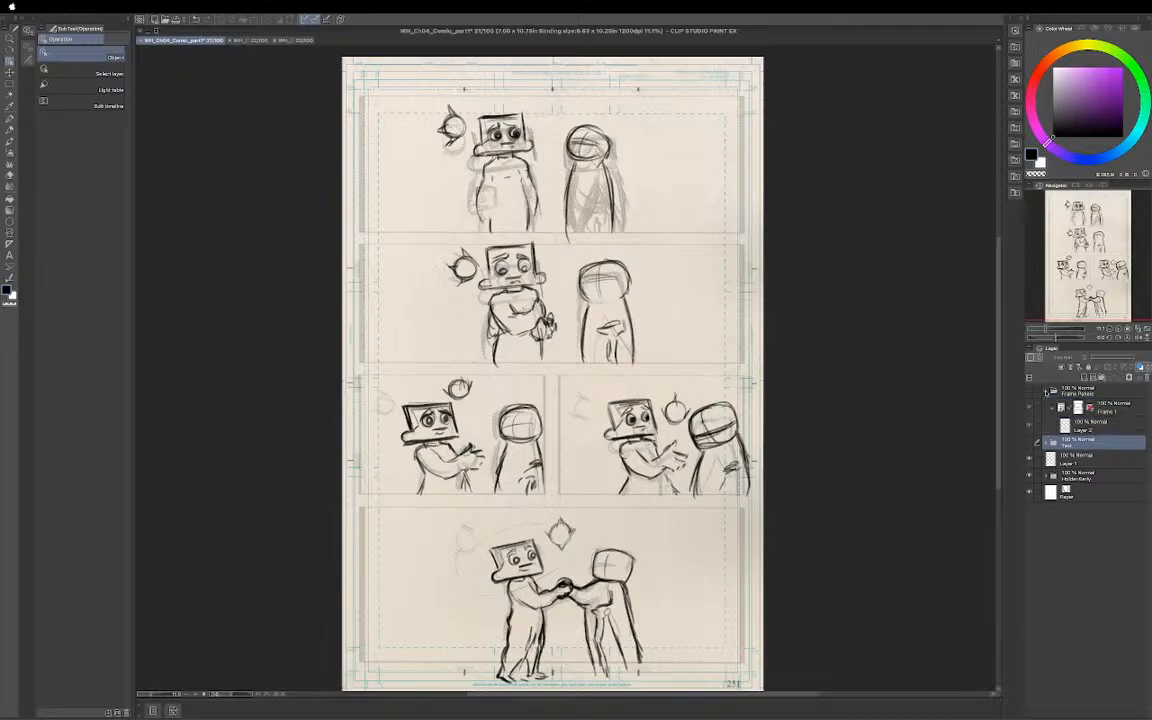
pyautogui.click(1029, 392)
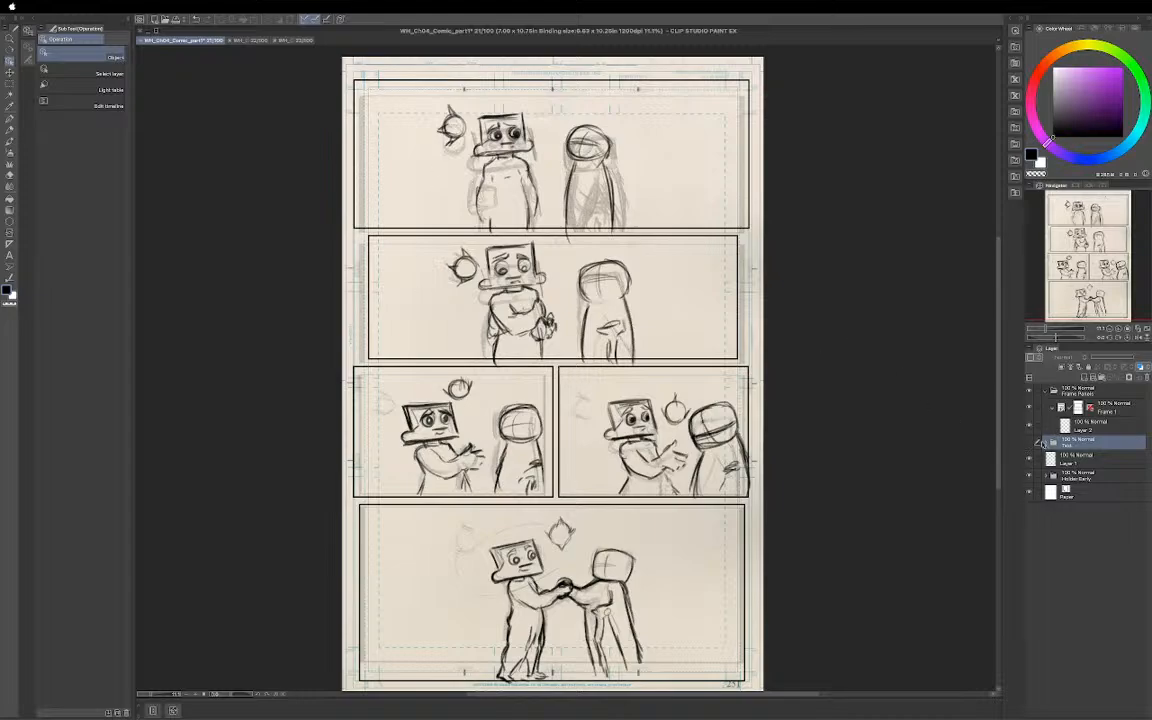
pyautogui.click(1030, 442)
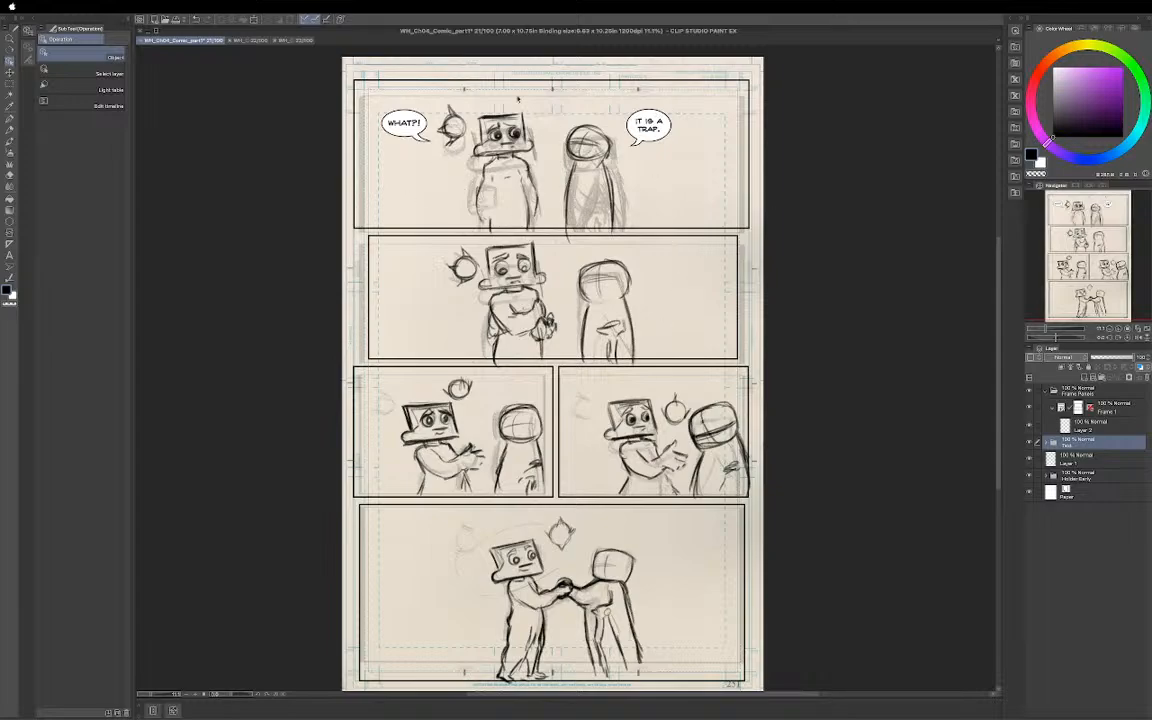
# Look over page 22, switch to page 23, and collapse the folder above its Paper layer
pyautogui.click(232, 40)
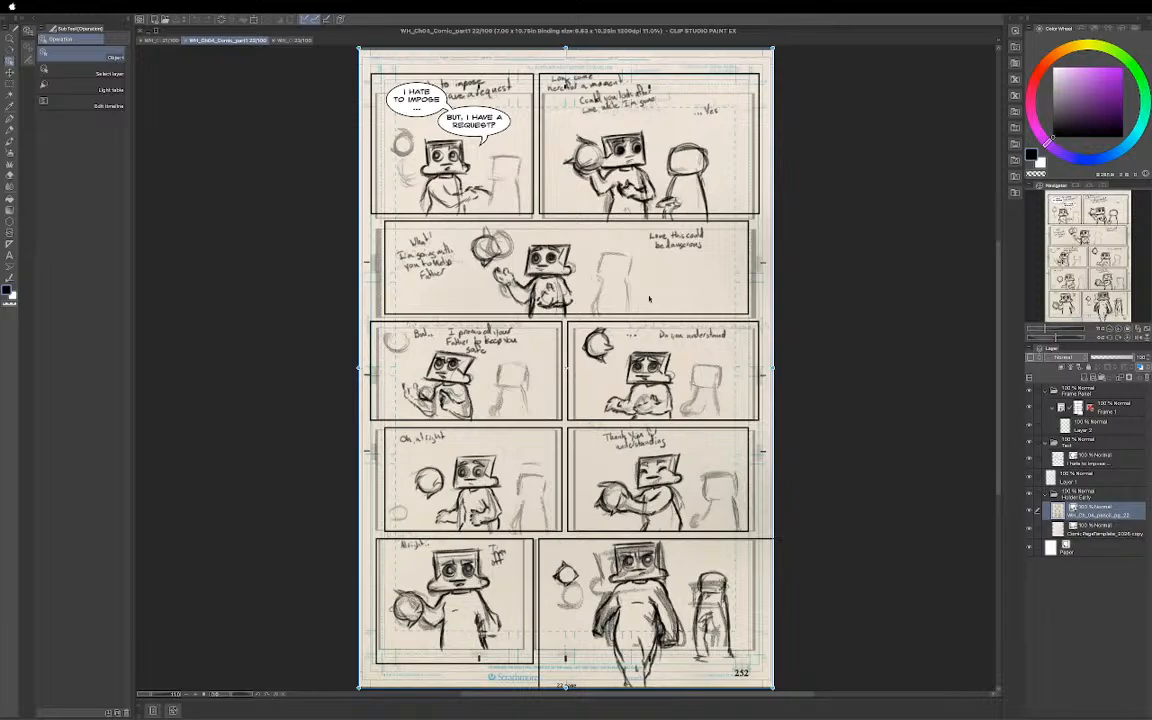
pyautogui.click(296, 40)
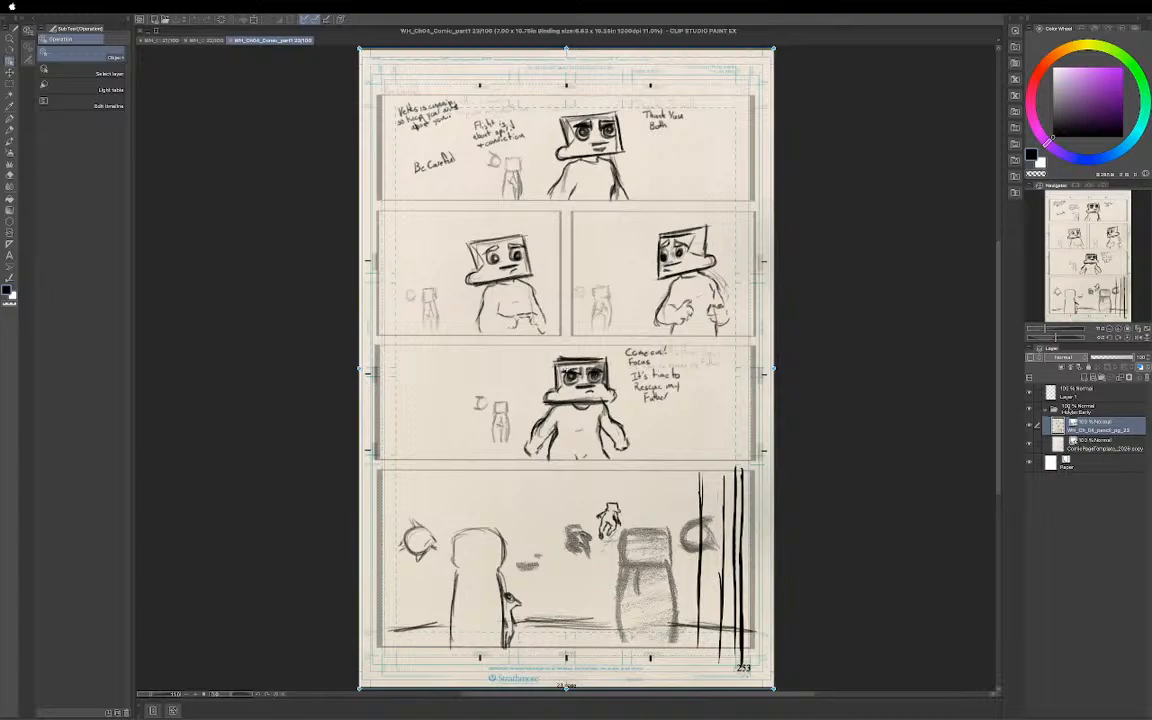
pyautogui.click(1046, 411)
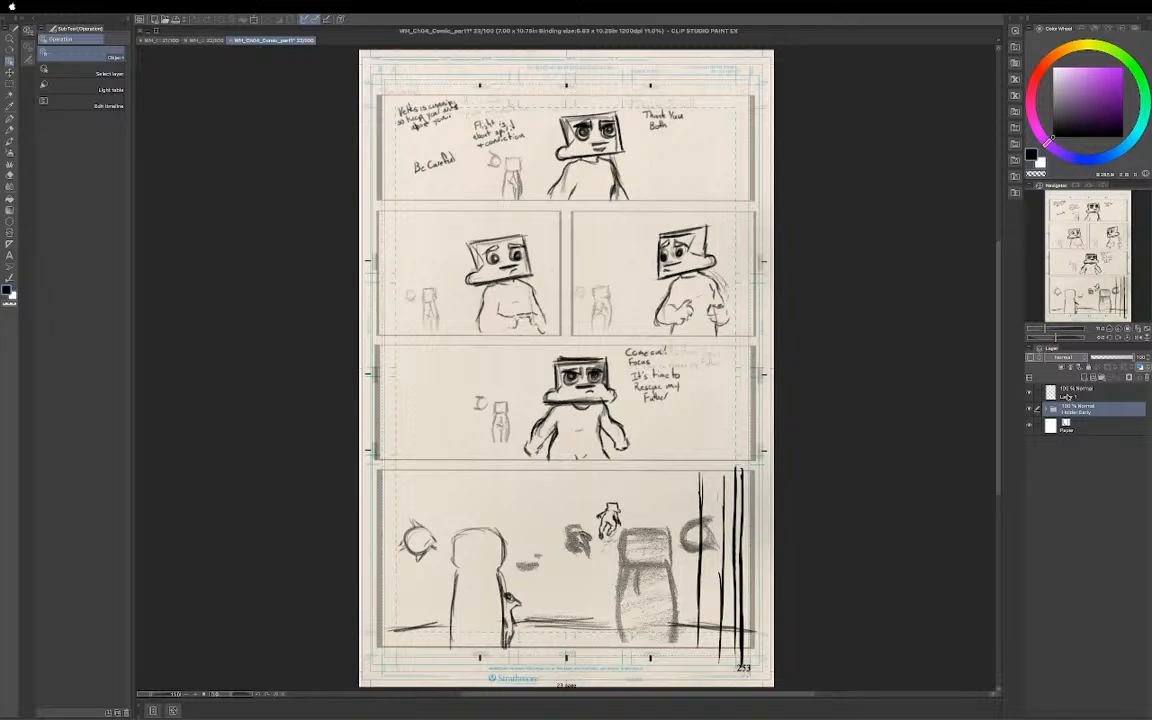
# Add two new layer folders above Layer 1 on page 23
pyautogui.click(1067, 395)
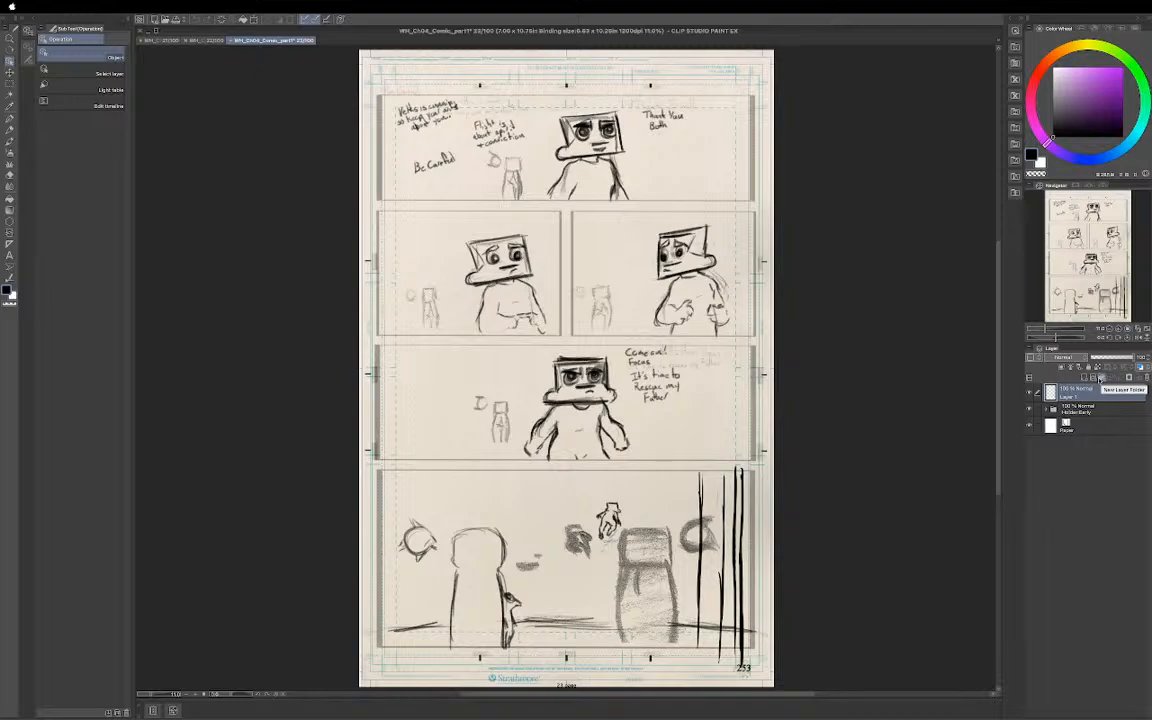
pyautogui.click(1102, 378)
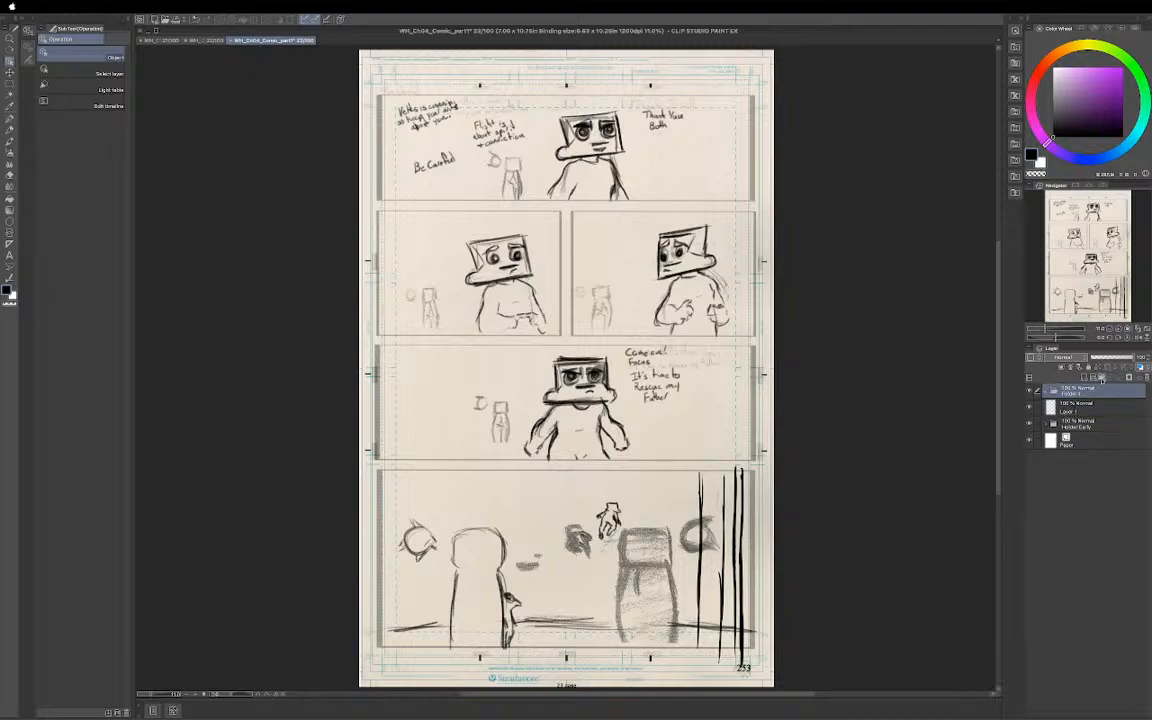
pyautogui.click(1102, 378)
# Rename the lower new folder as Text and the upper one as Frames Panels
pyautogui.click(1070, 410)
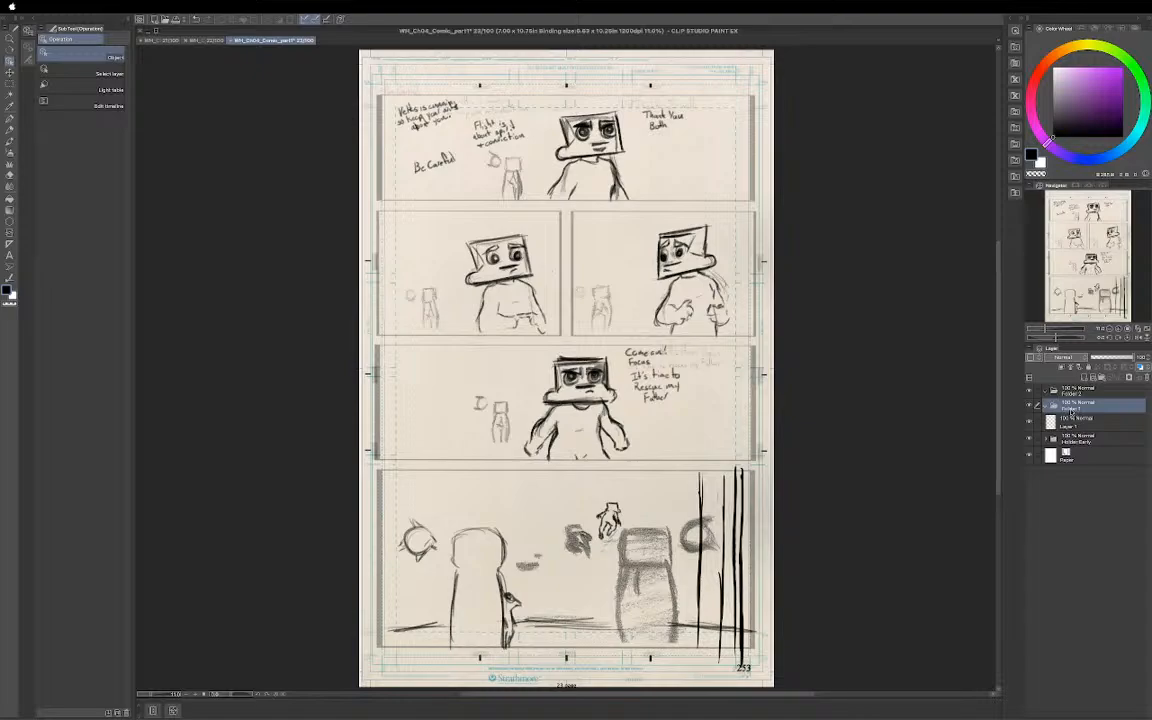
pyautogui.doubleClick(1068, 408)
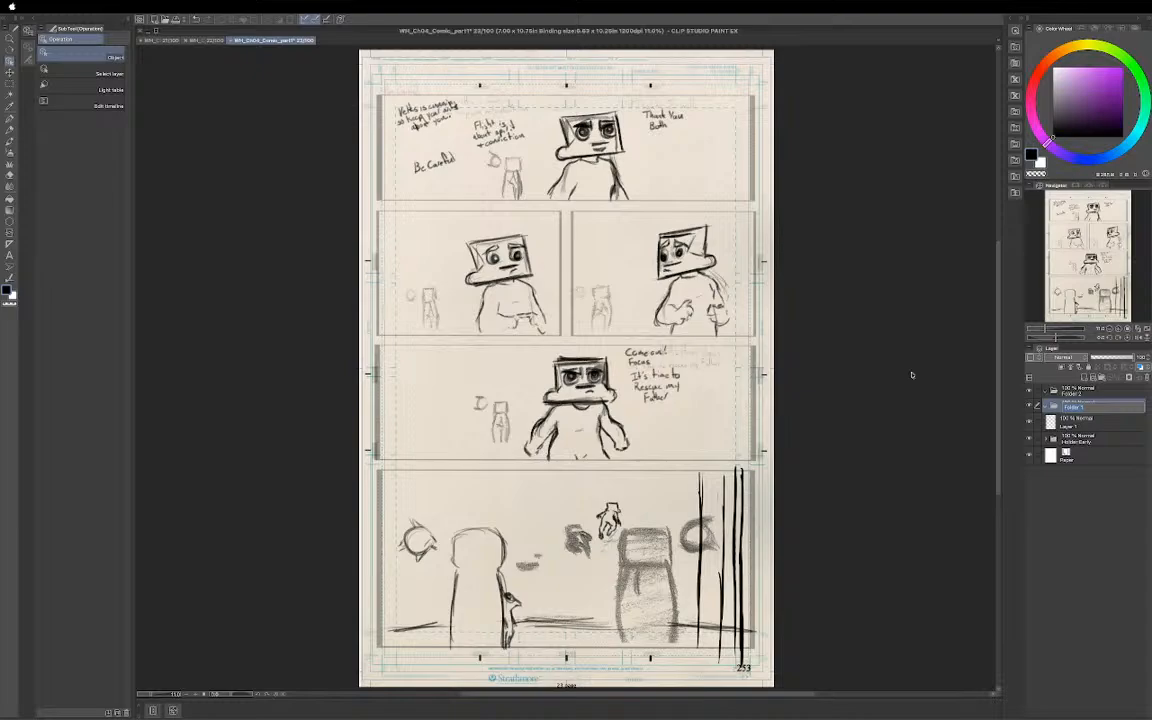
pyautogui.write('Text')
pyautogui.press('Return')
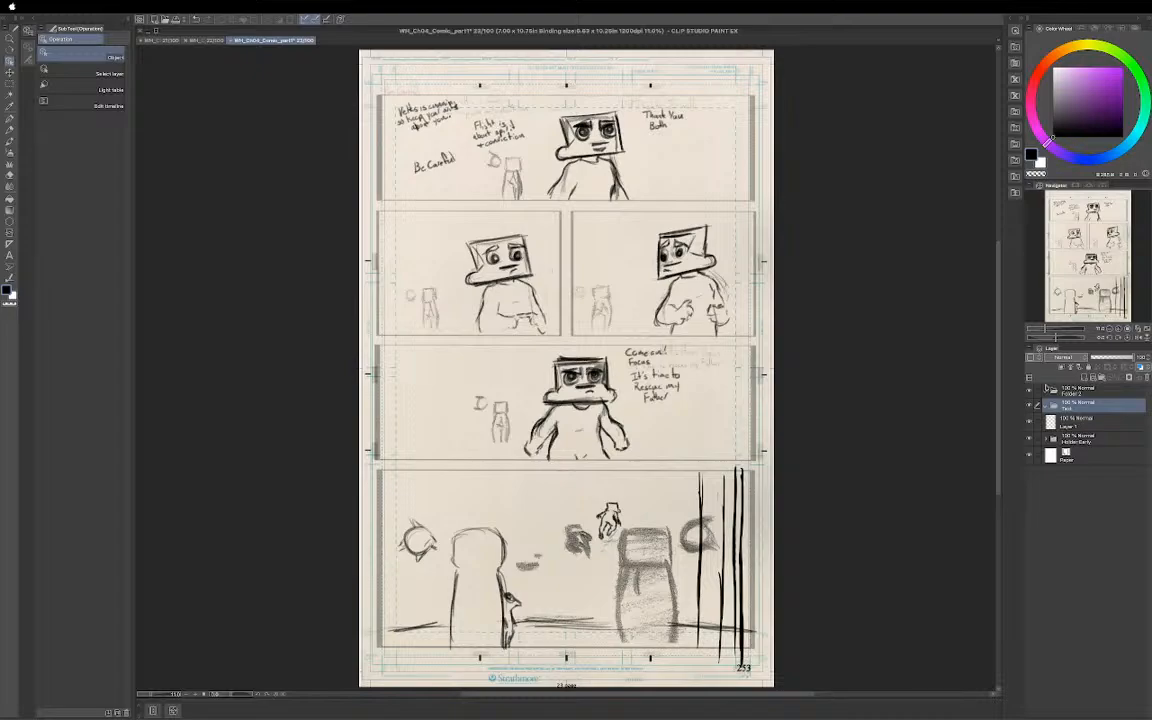
pyautogui.doubleClick(1070, 392)
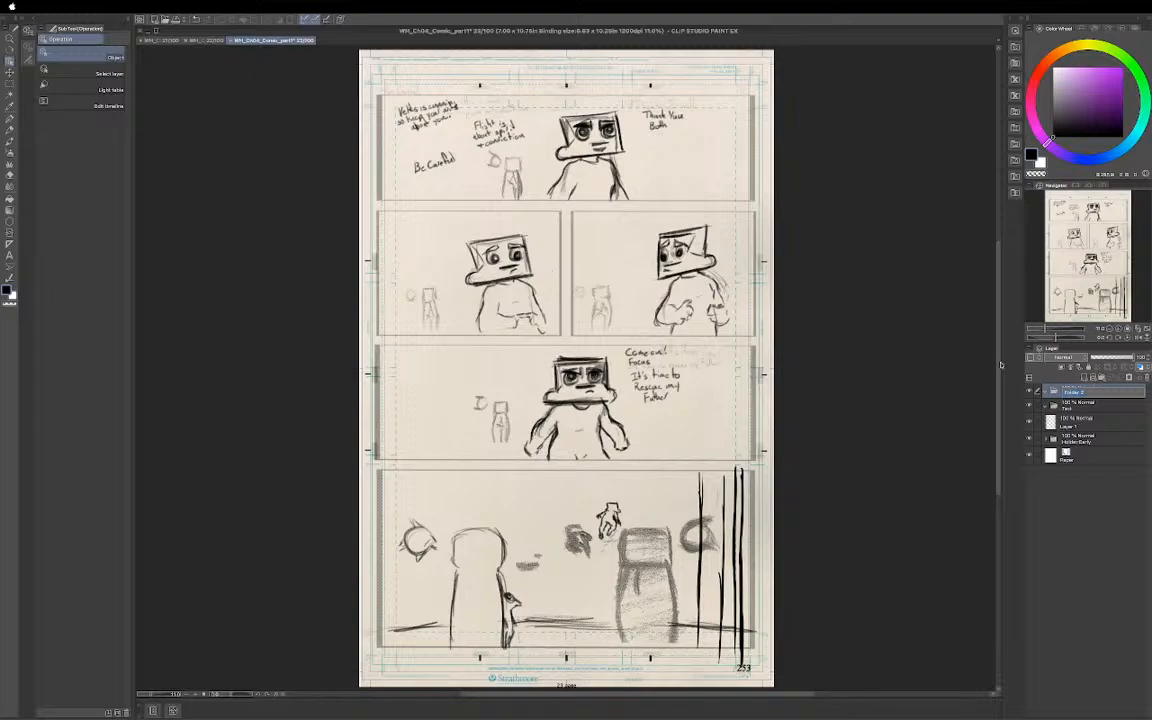
pyautogui.write('Frames Panel')
pyautogui.press('Return')
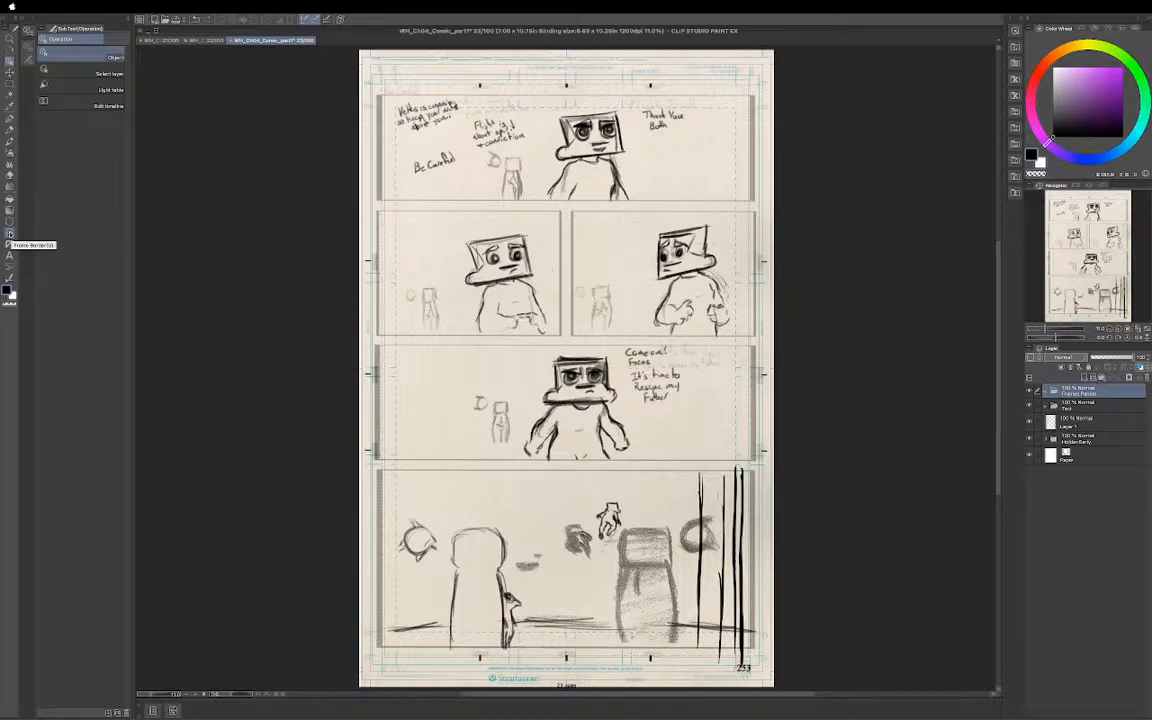
# Create a rectangle frame along page 23's inner border guide, hiding the pencil folder while placing it
pyautogui.click(10, 234)
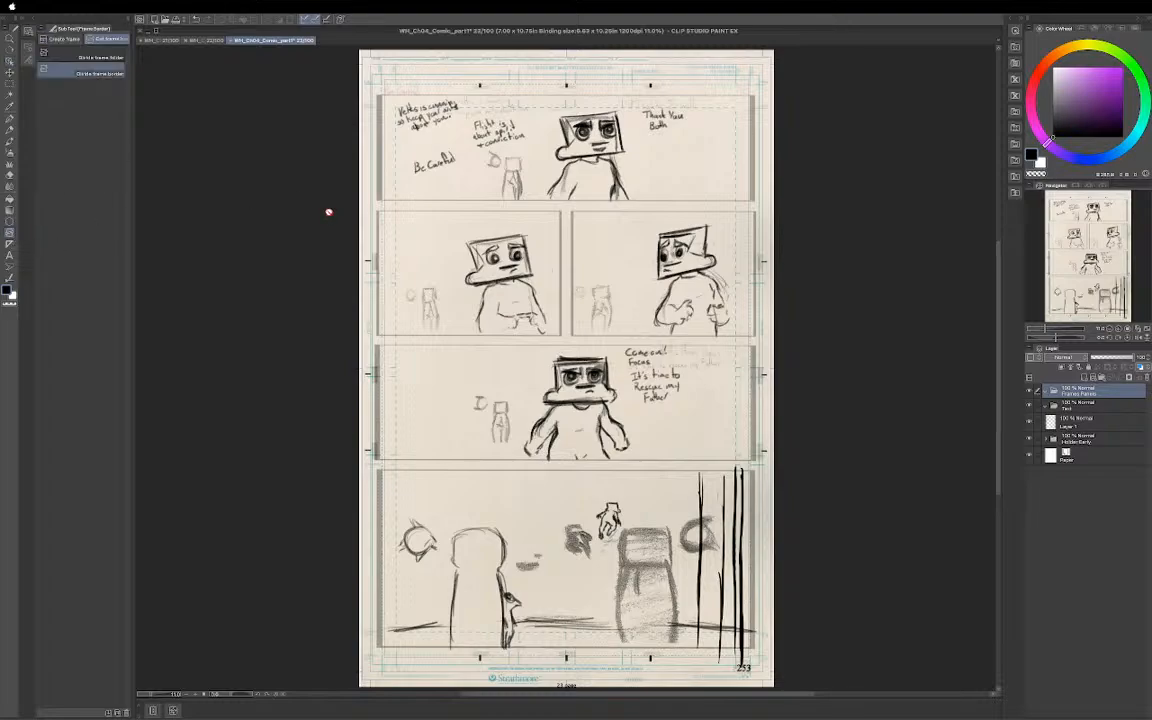
pyautogui.click(104, 58)
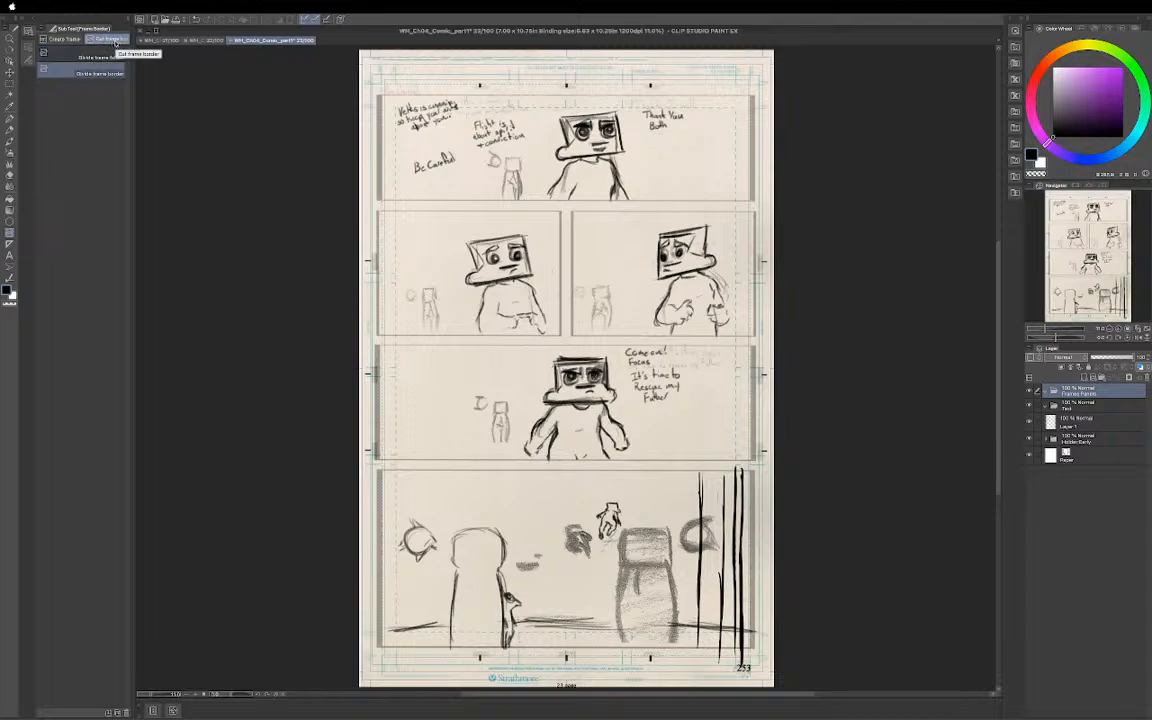
pyautogui.click(62, 41)
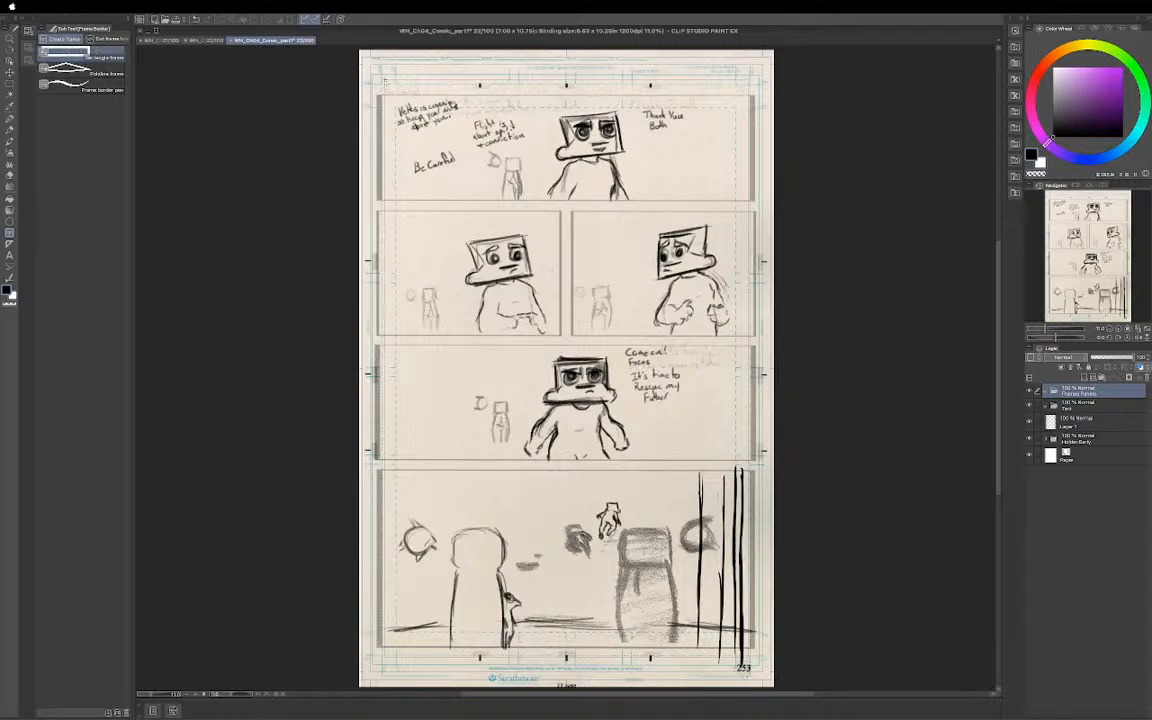
pyautogui.moveTo(449, 160); pyautogui.dragTo(748, 652)
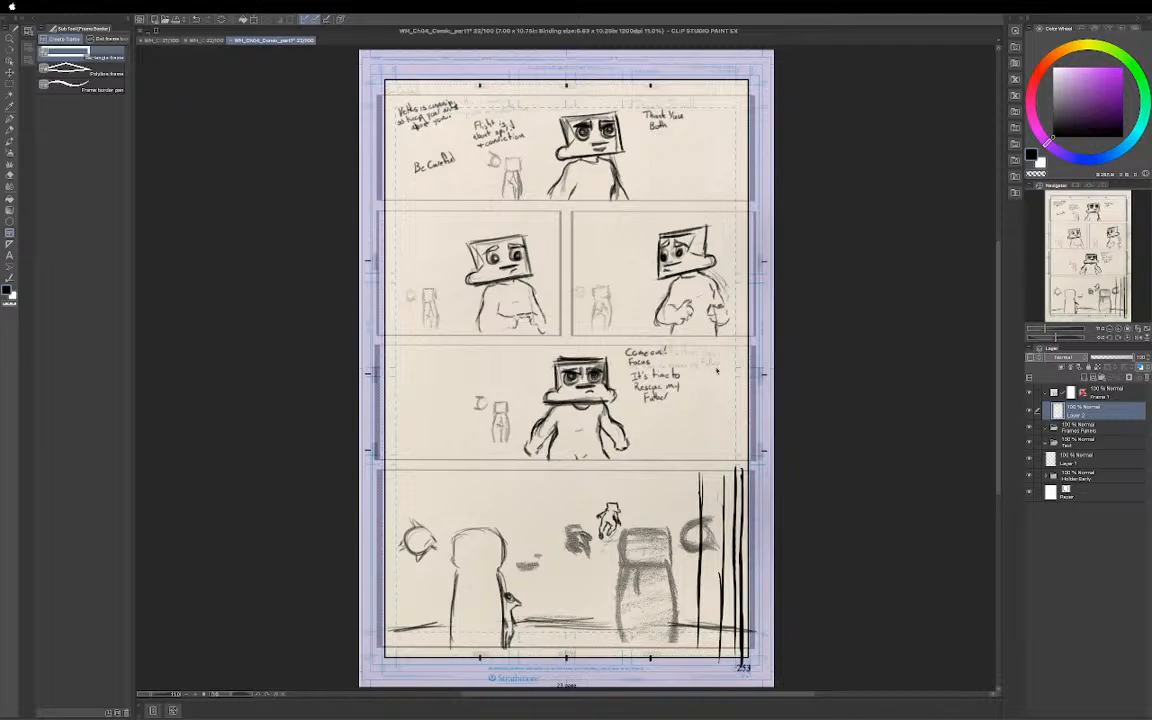
pyautogui.press('super+z')
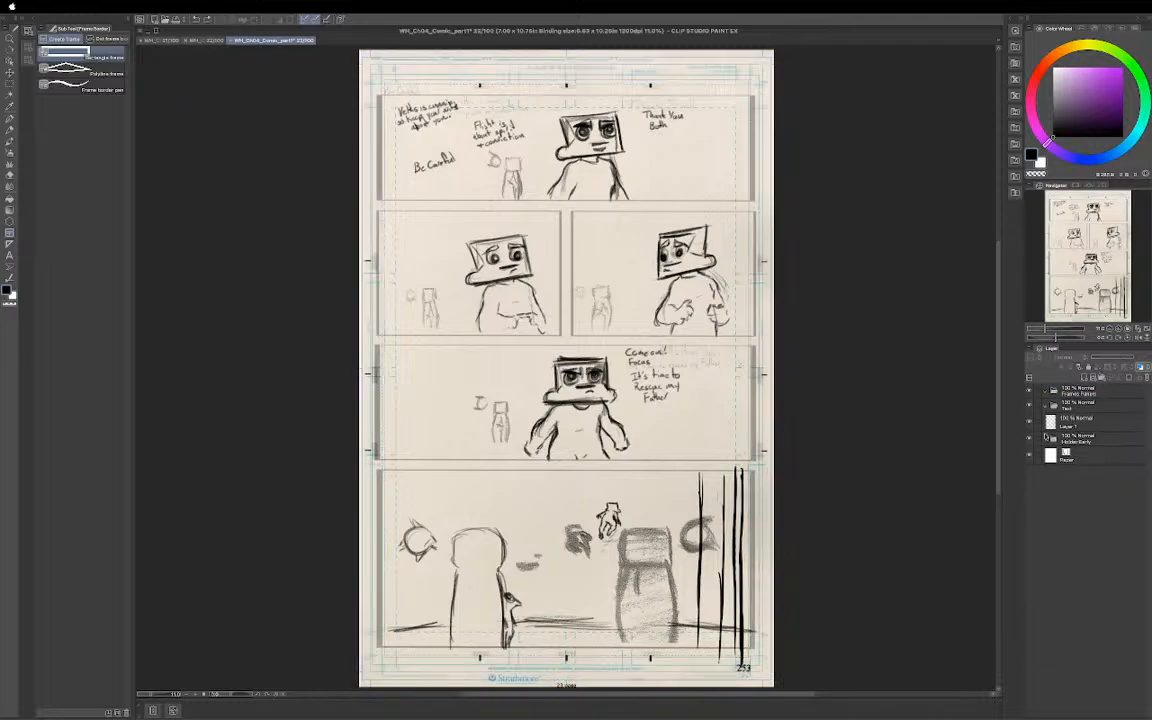
pyautogui.click(1029, 440)
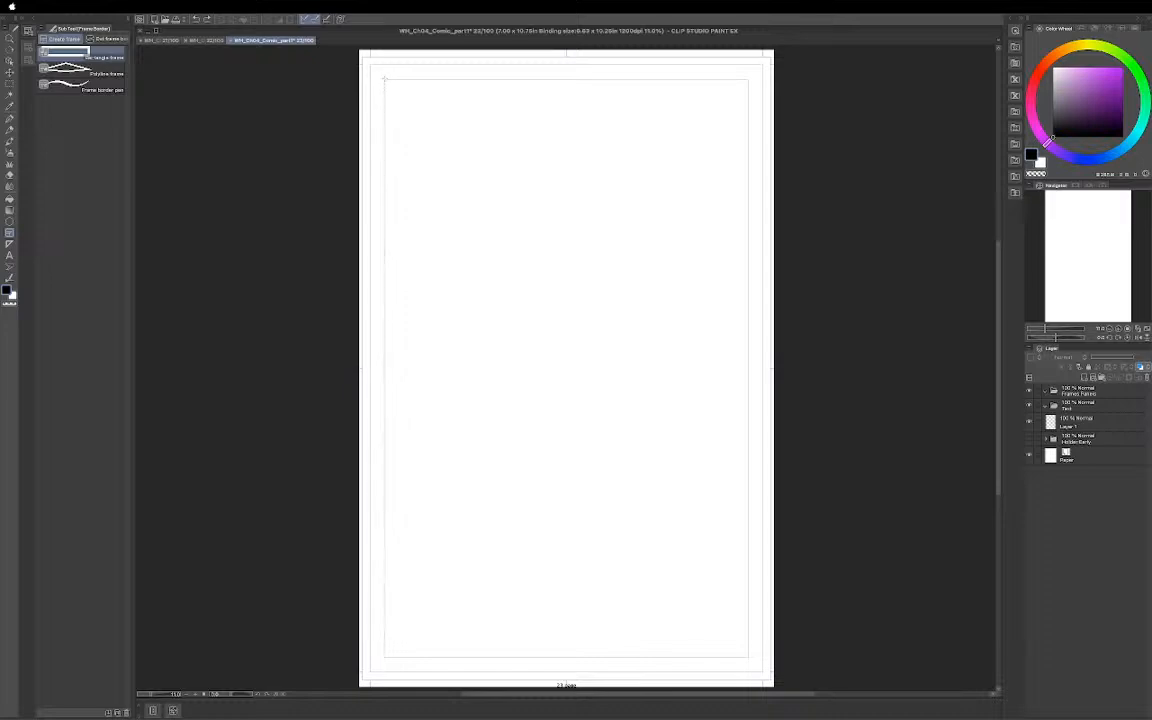
pyautogui.moveTo(391, 87); pyautogui.dragTo(748, 658)
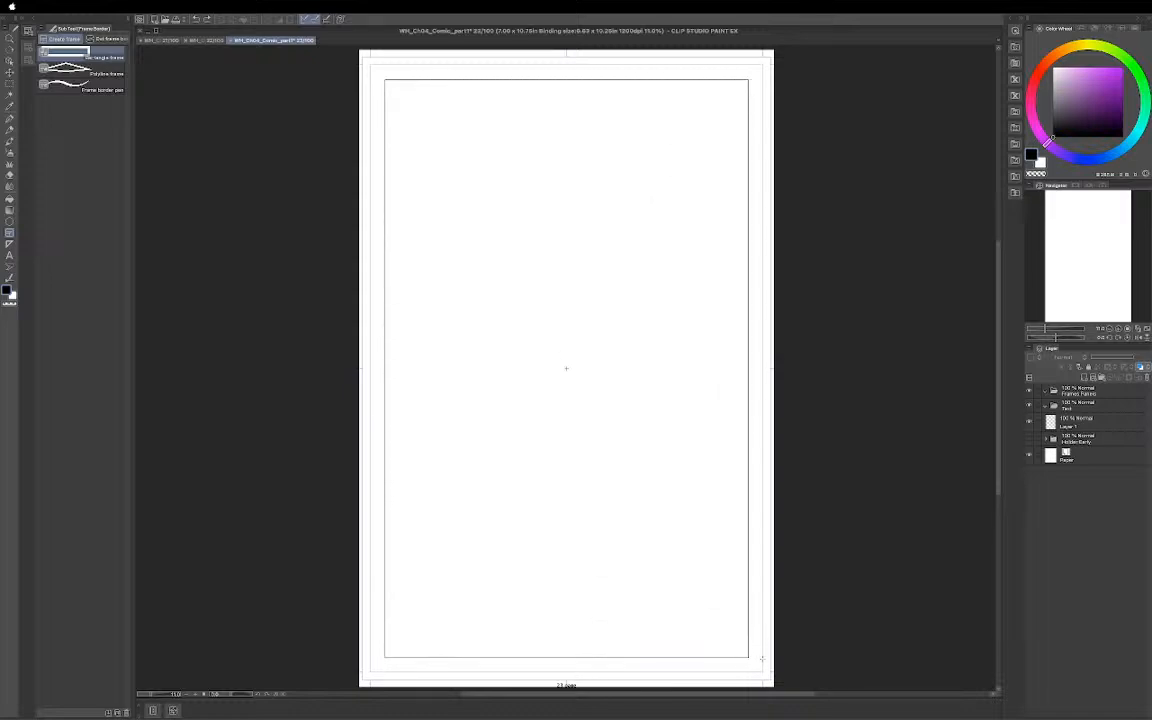
pyautogui.moveTo(748, 657); pyautogui.dragTo(748, 657)
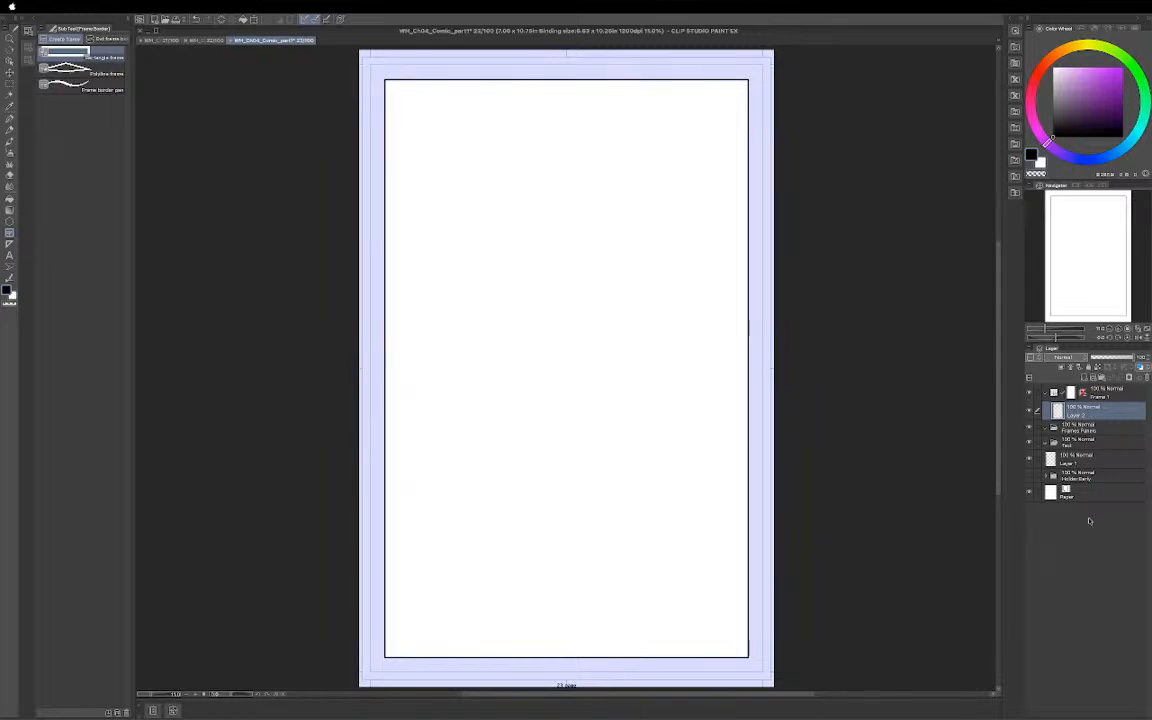
pyautogui.click(1030, 478)
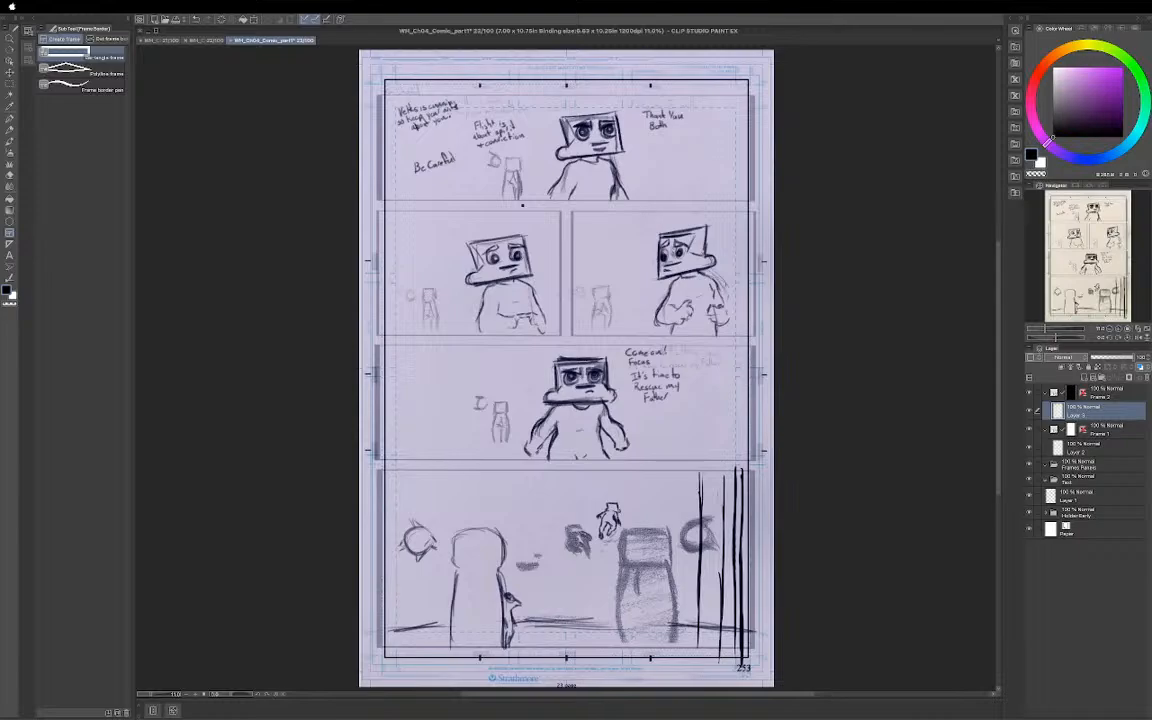
pyautogui.hotkey('ctrl', 'z')
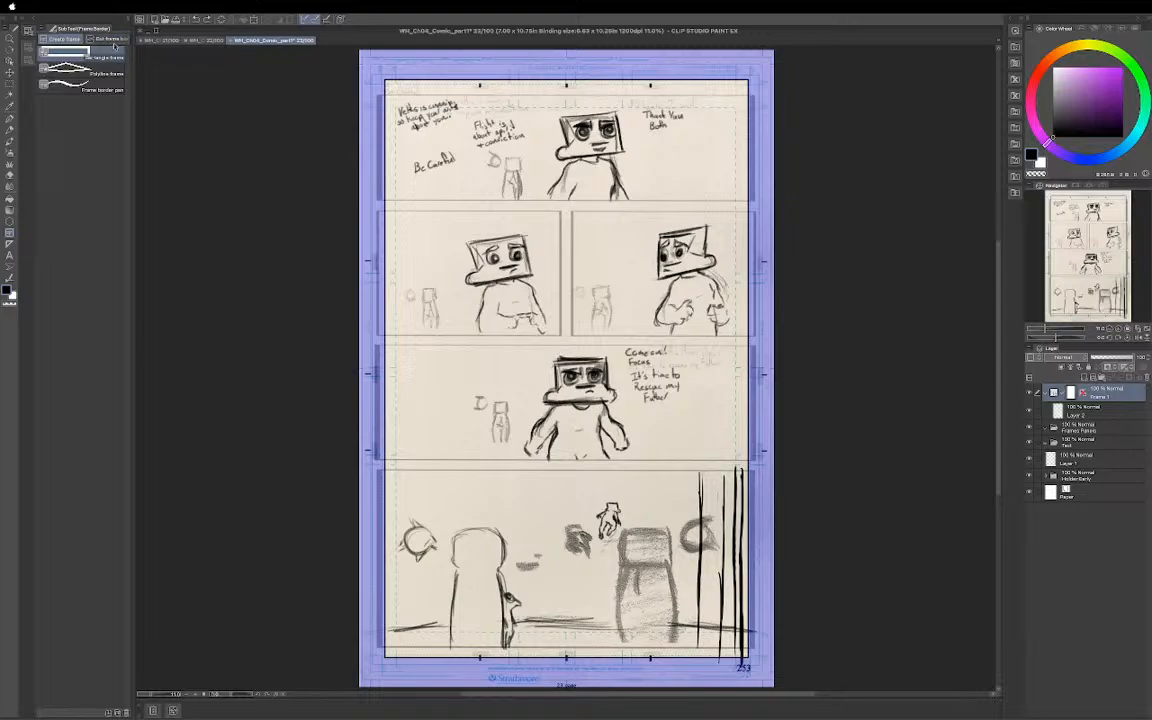
# Divide the page frame horizontally in the gap between the first and second rows of pencilled panels using Divide frame border
pyautogui.click(111, 39)
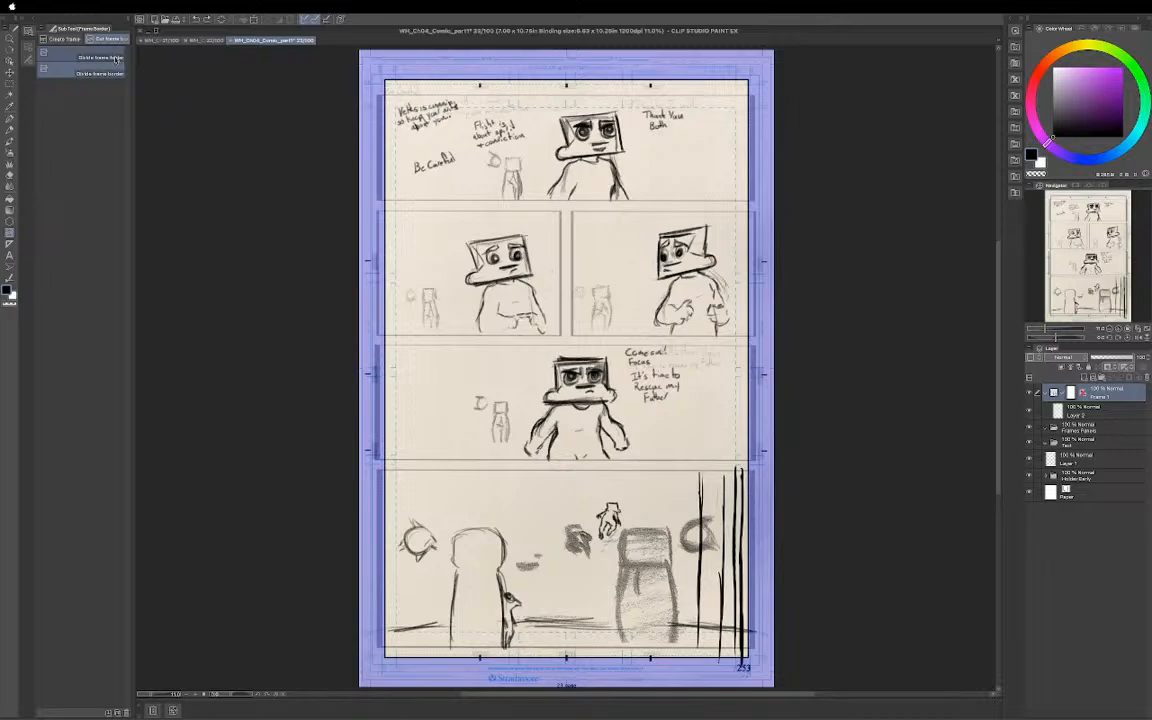
pyautogui.click(88, 75)
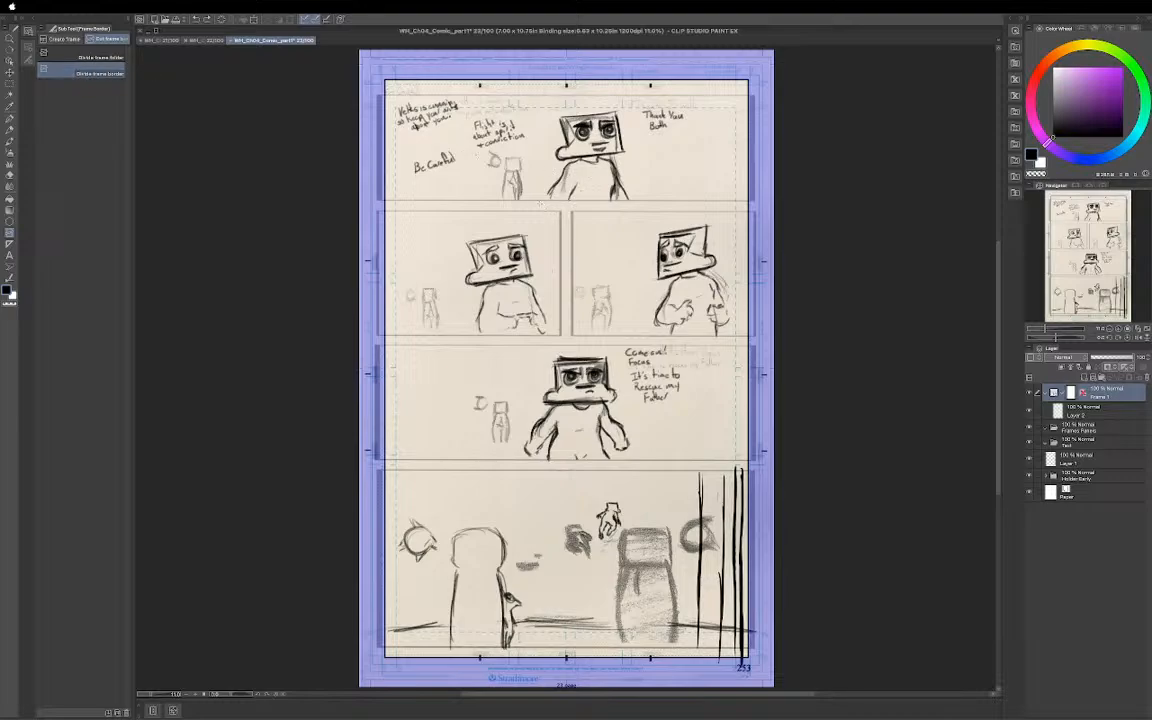
pyautogui.moveTo(536, 203); pyautogui.dragTo(548, 204)
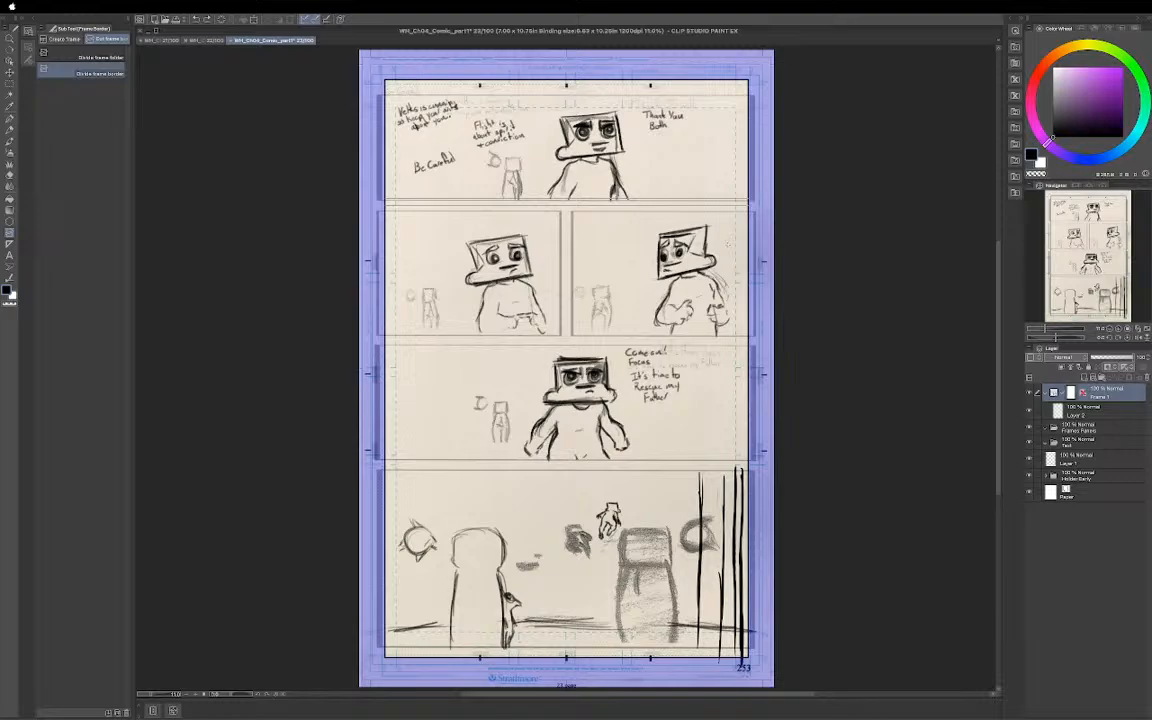
pyautogui.moveTo(728, 243); pyautogui.dragTo(730, 239)
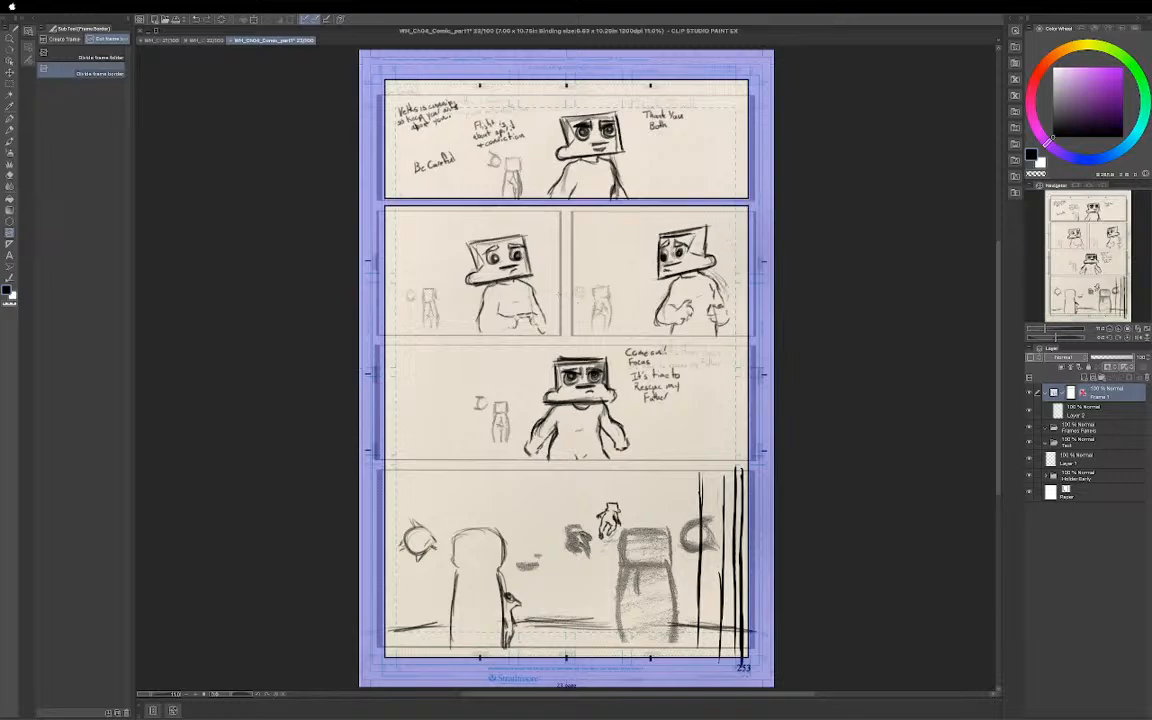
pyautogui.moveTo(488, 308); pyautogui.dragTo(622, 361)
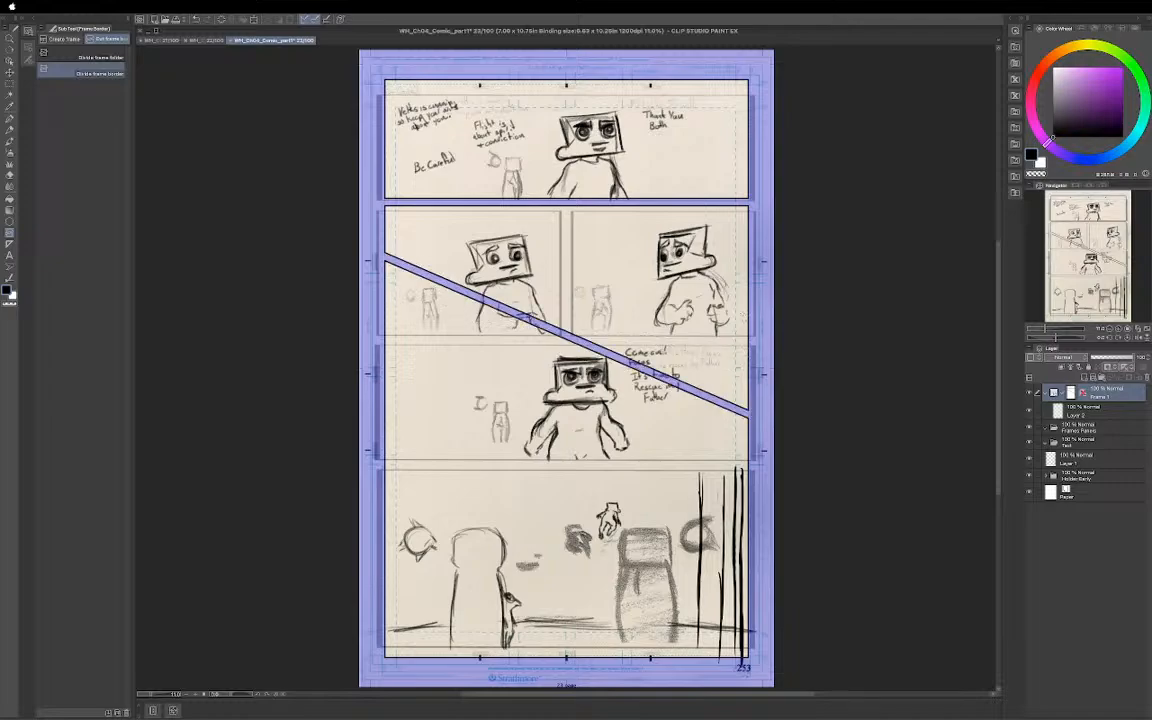
pyautogui.press('ctrl')
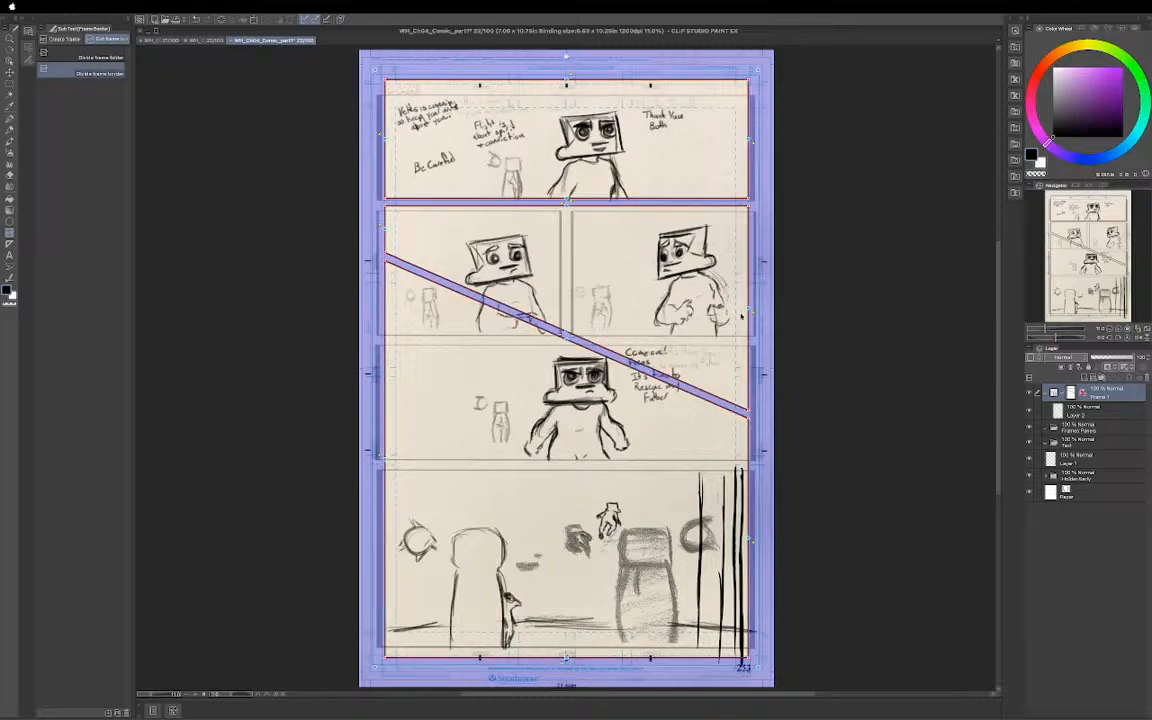
pyautogui.hotkey('ctrl', 'z')
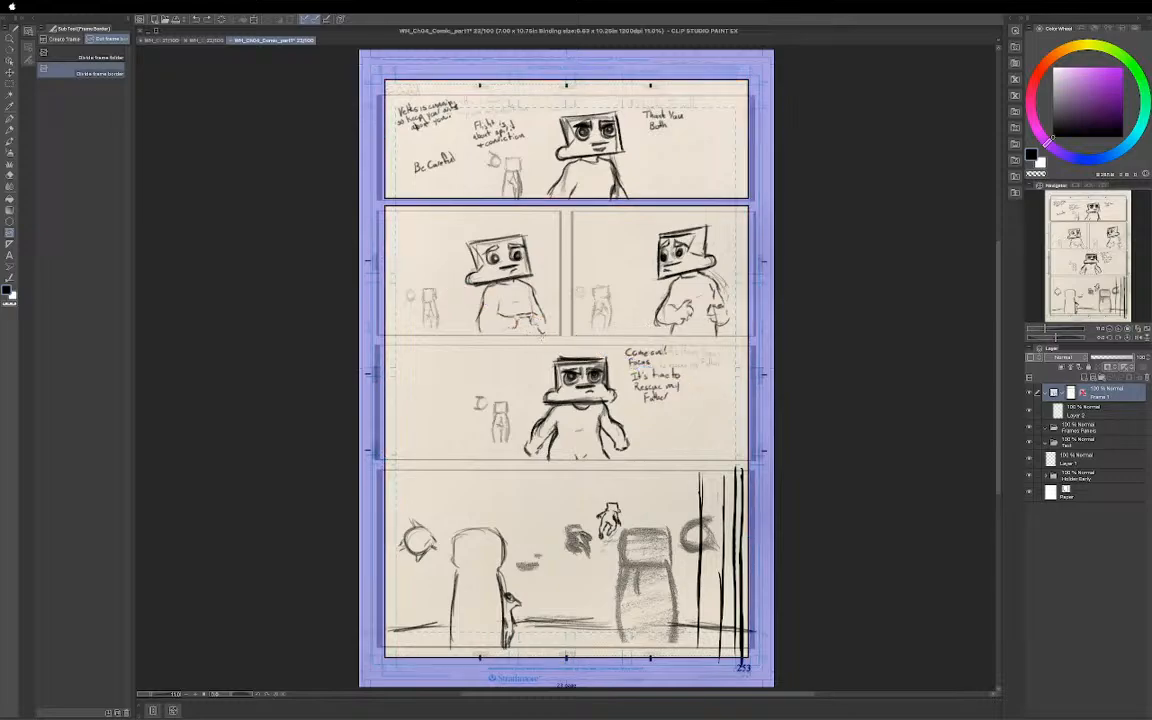
# Divide the frame horizontally below the second and third pencilled rows, and split the second row vertically into two panels
pyautogui.moveTo(579, 339); pyautogui.dragTo(733, 341)
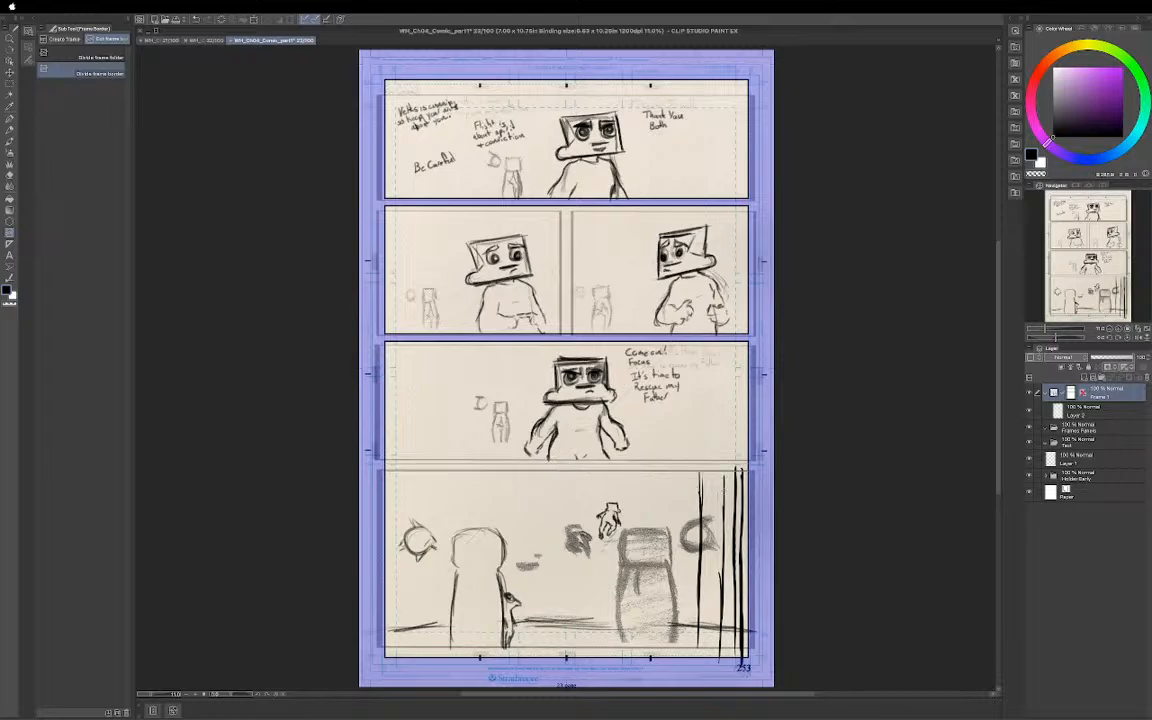
pyautogui.click(627, 466)
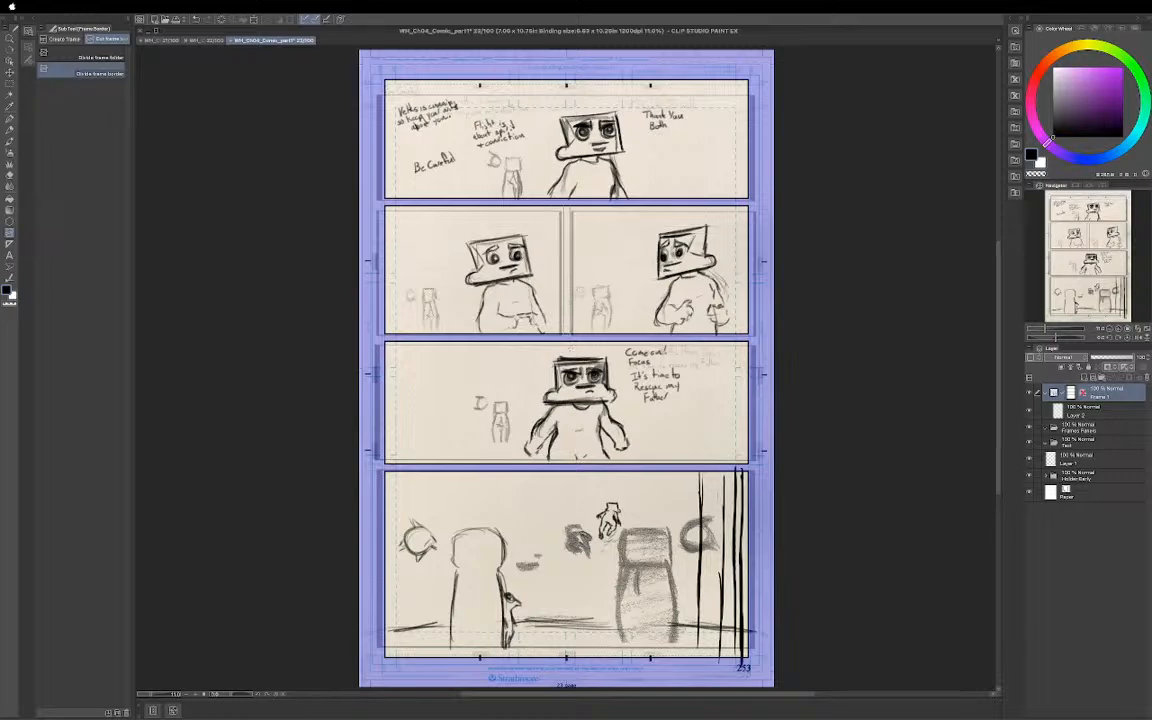
pyautogui.moveTo(567, 208); pyautogui.dragTo(569, 346)
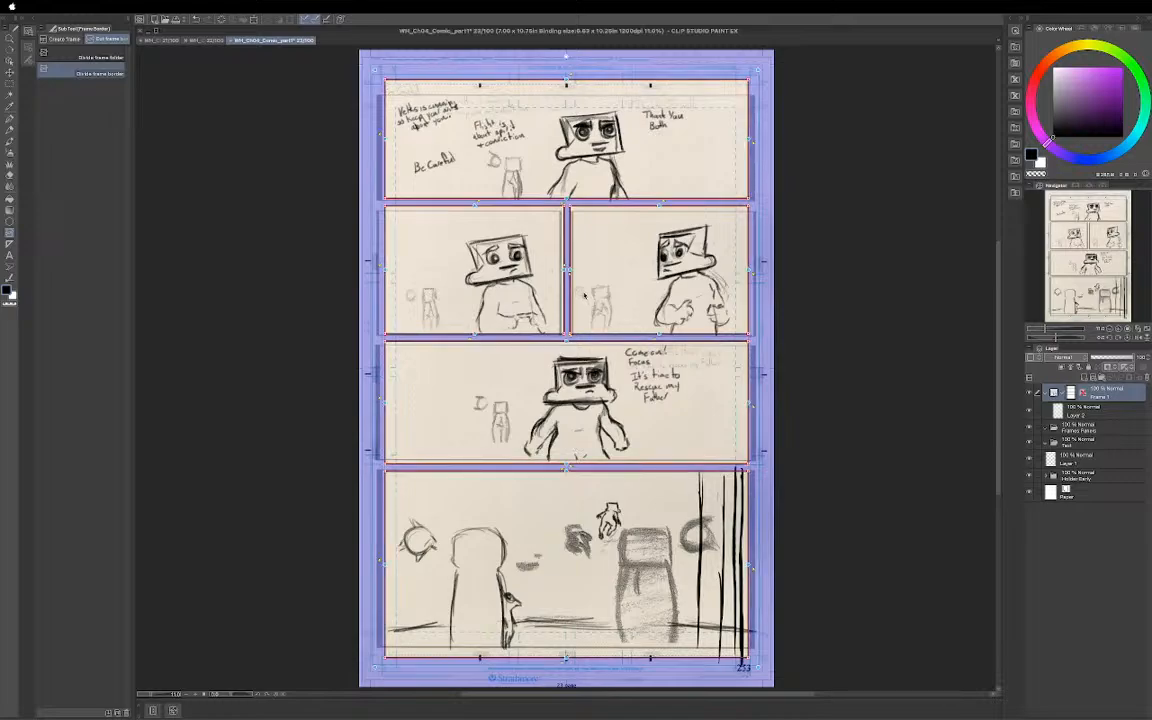
pyautogui.hotkey('ctrl', 'z')
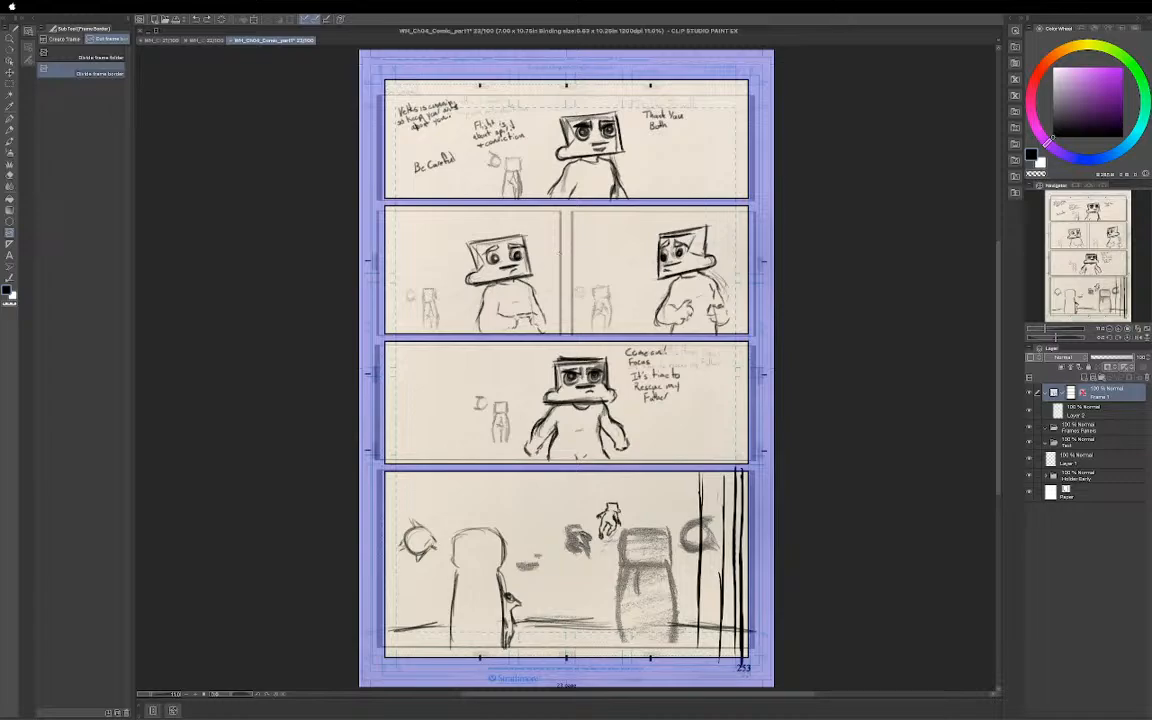
pyautogui.moveTo(559, 252); pyautogui.dragTo(558, 300)
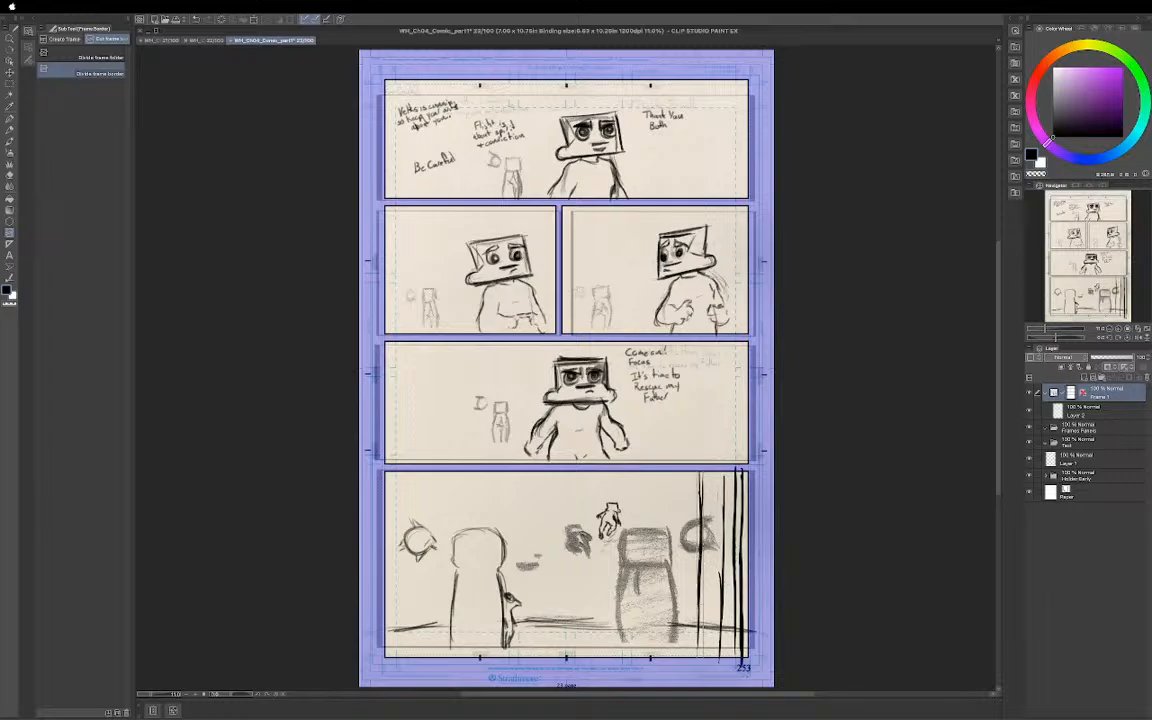
# Cut two narrow vertical panels at the right end of the bottom row, following the pencilled vertical lines
pyautogui.moveTo(700, 471); pyautogui.dragTo(700, 657)
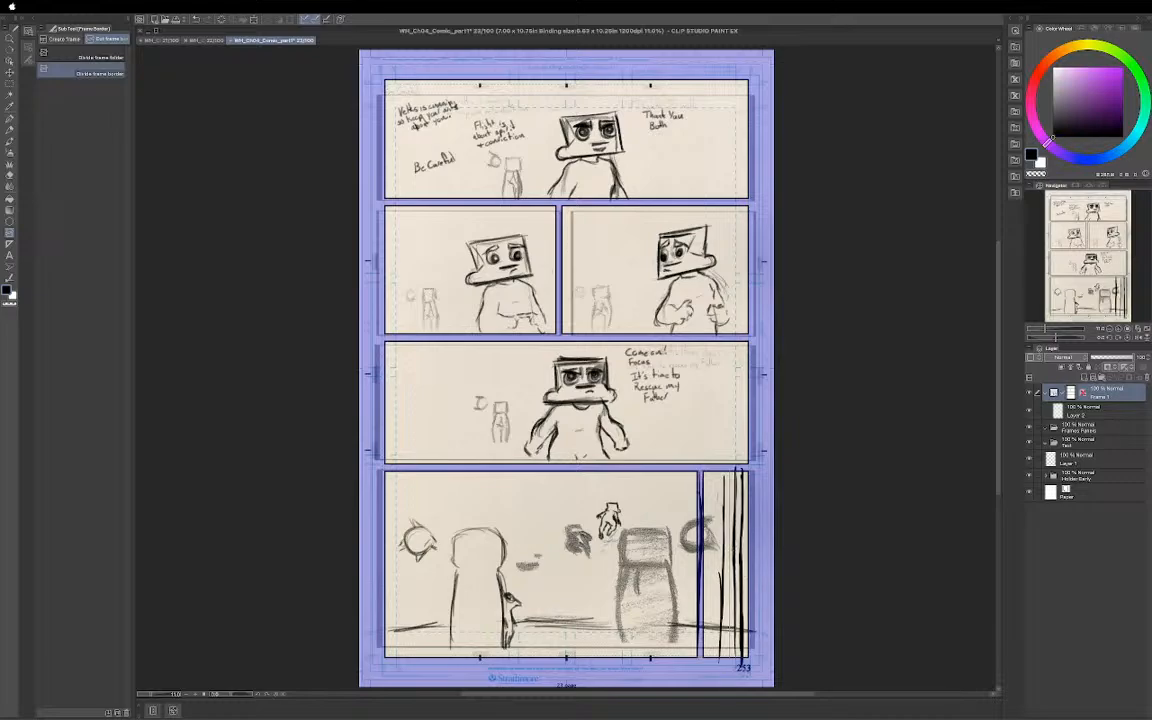
pyautogui.moveTo(732, 471); pyautogui.dragTo(732, 686)
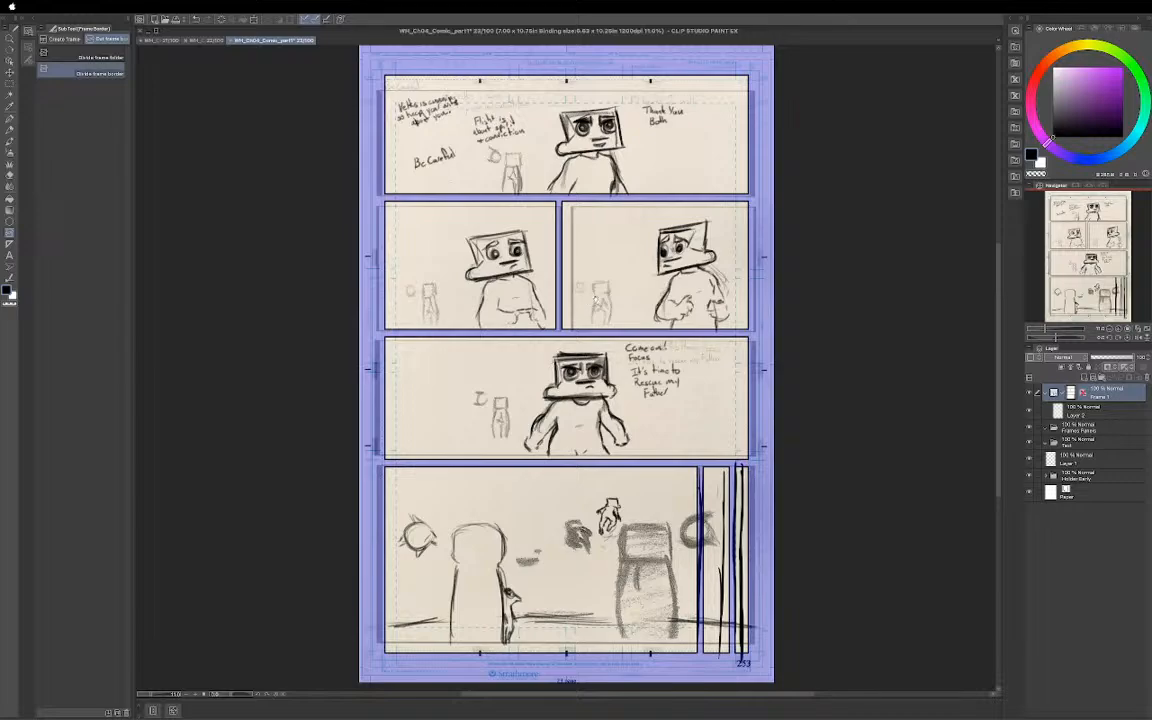
pyautogui.scroll(1, 598, 302)
pyautogui.scroll(-1, 598, 302)
pyautogui.scroll(-1, 598, 301)
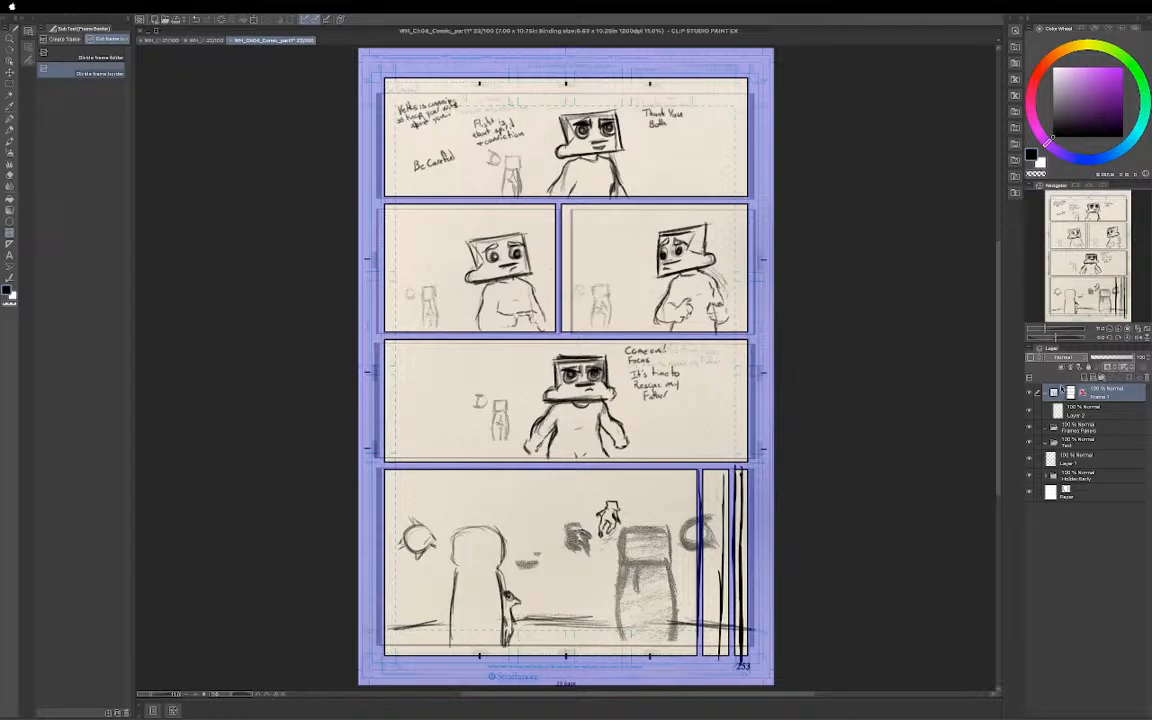
# Move the Frame 1 folder into the frames and panels folder and collapse that folder
pyautogui.click(1075, 428)
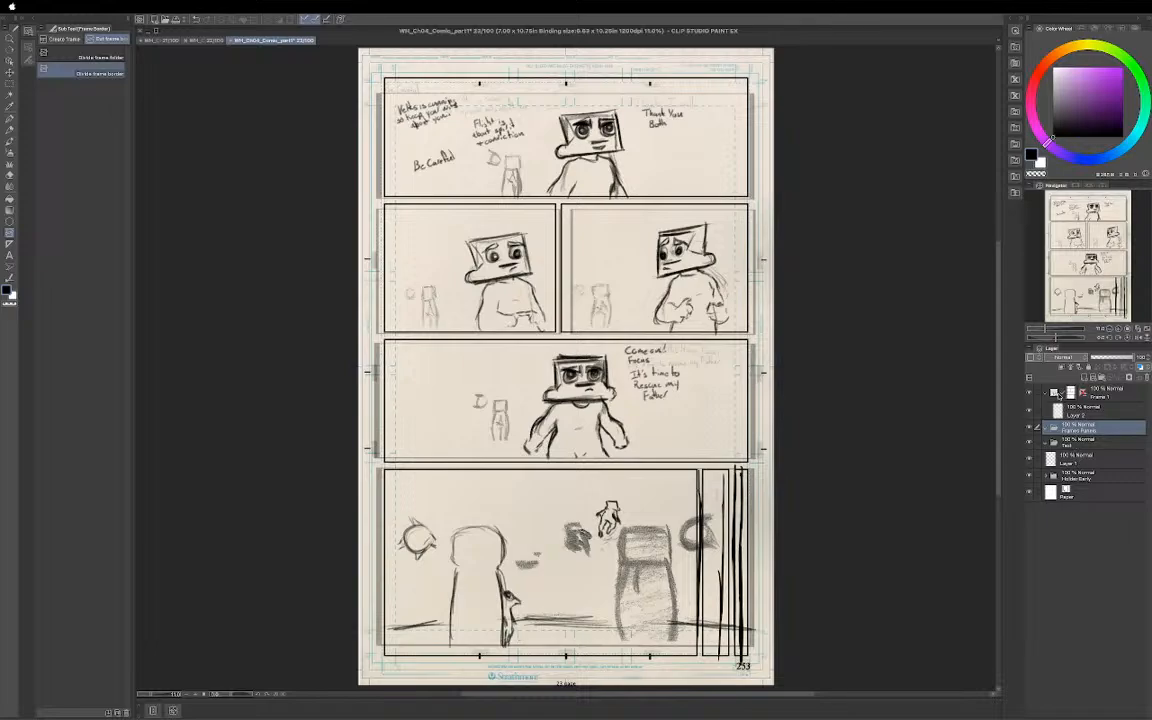
pyautogui.click(1046, 394)
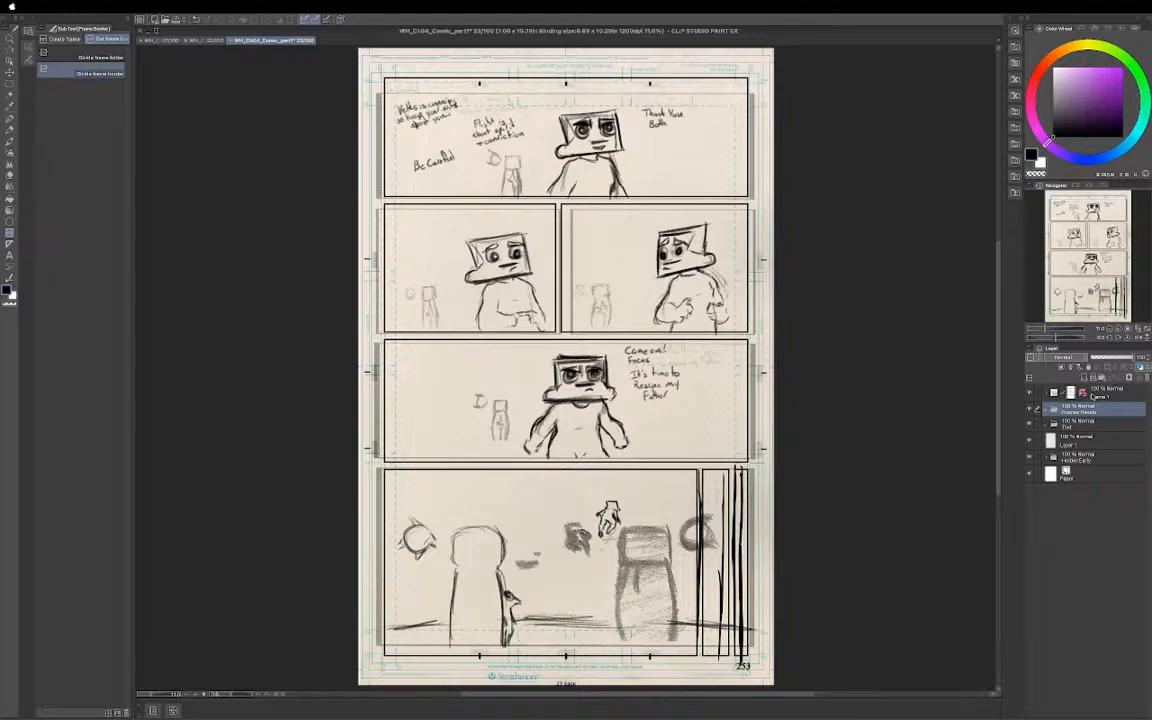
pyautogui.moveTo(1090, 396); pyautogui.dragTo(1089, 409)
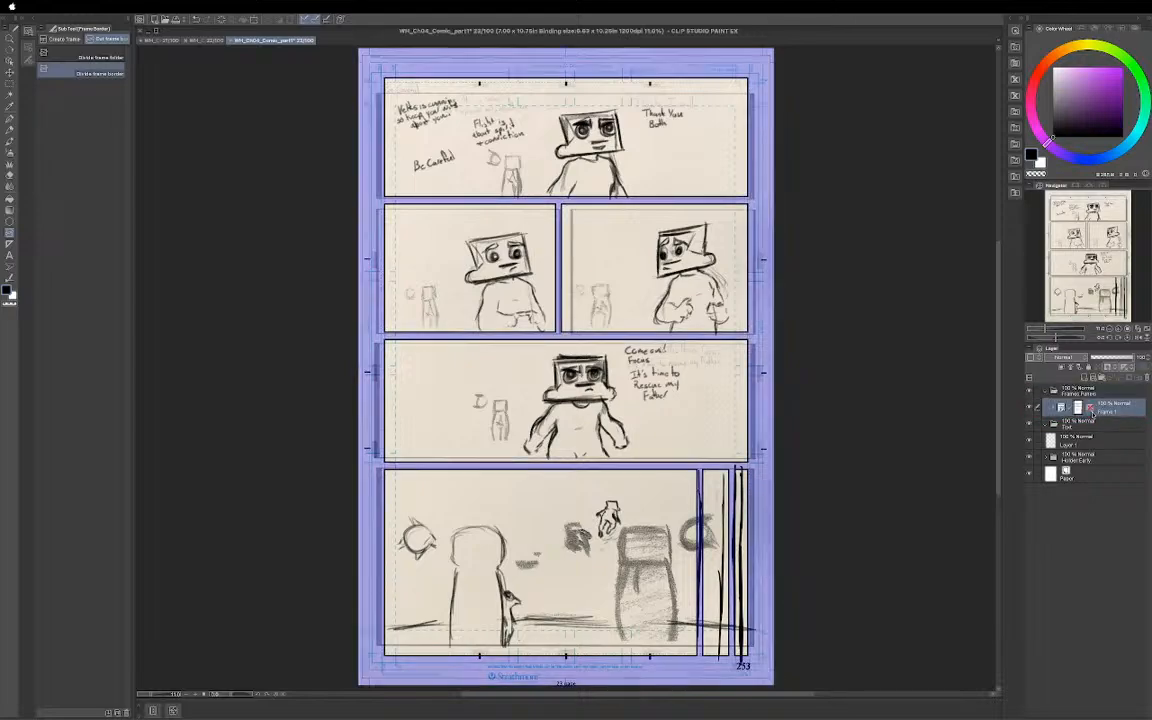
pyautogui.click(1047, 393)
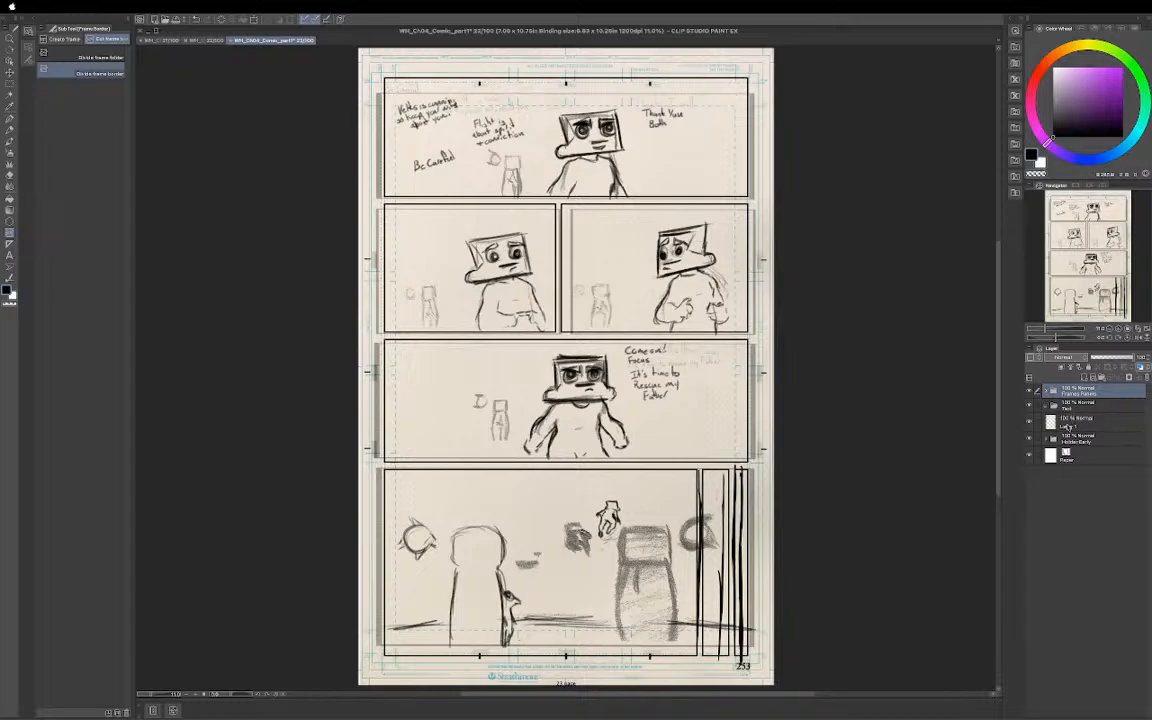
# Rename the raster layer below the Text folder as Blank
pyautogui.click(1072, 425)
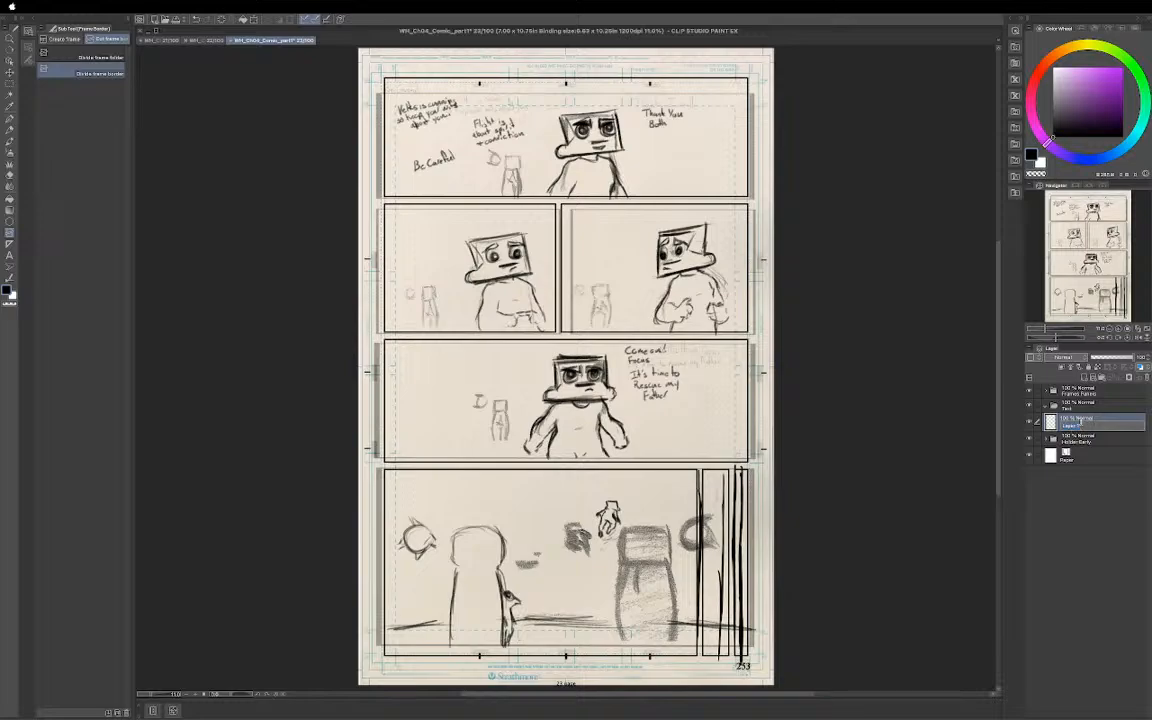
pyautogui.write('Blank')
pyautogui.press('Return')
# Draw an ellipse speech balloon in the first panel, beneath the pencilled dialogue and over the small background figure
pyautogui.press('t')
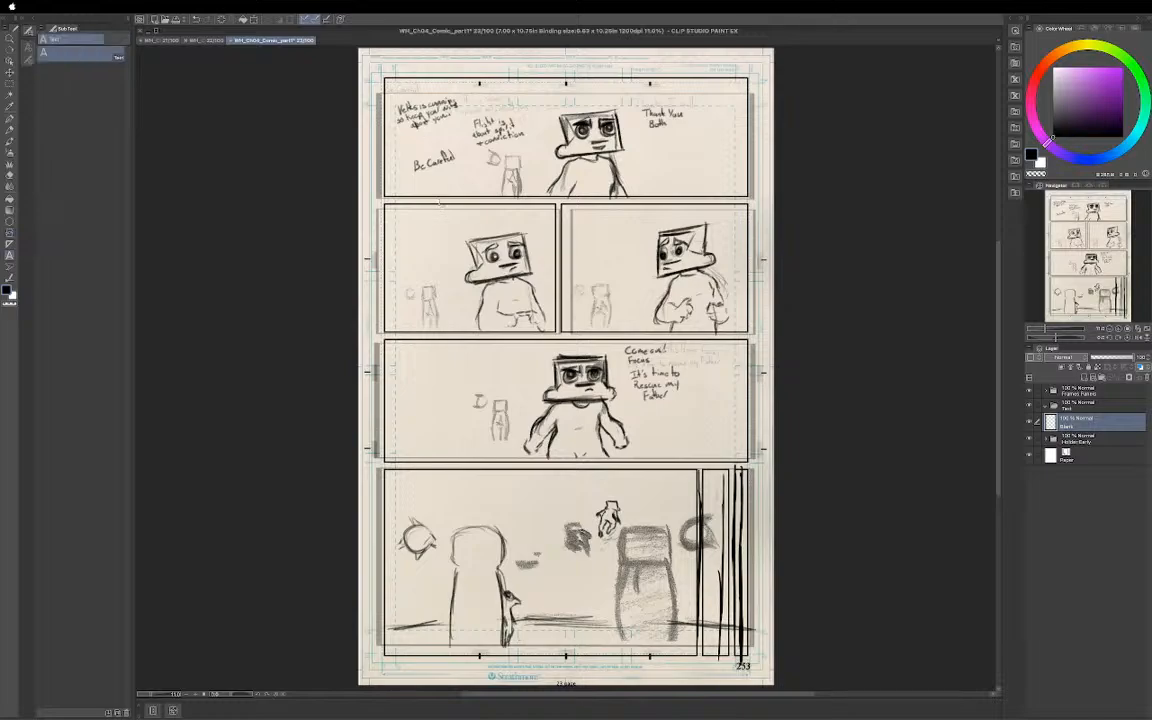
pyautogui.press('t')
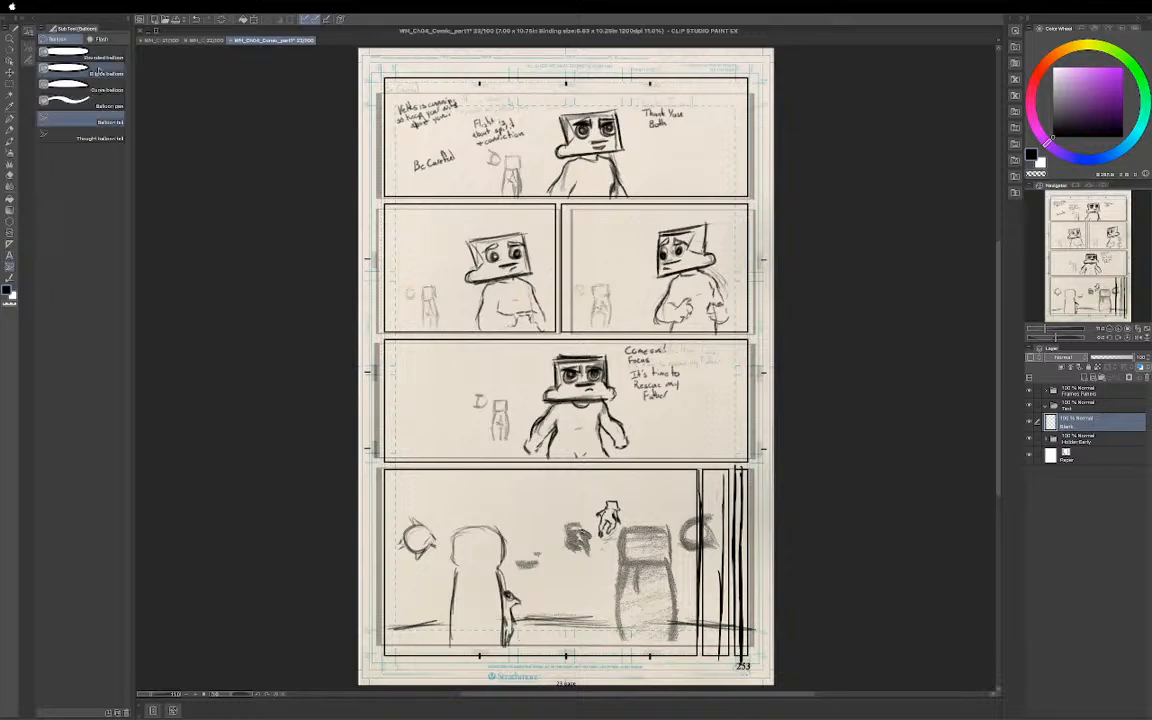
pyautogui.click(98, 74)
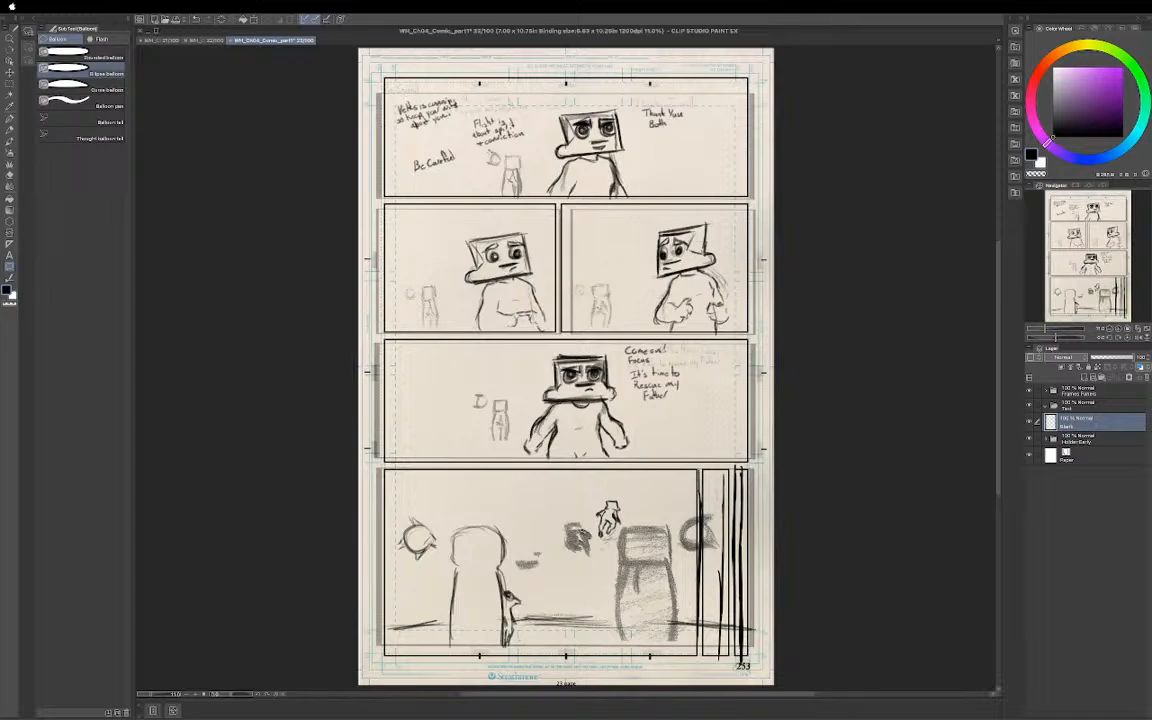
pyautogui.moveTo(452, 148)
pyautogui.mouseDown()
pyautogui.moveTo(537, 197)
pyautogui.moveTo(524, 200)
pyautogui.mouseUp()
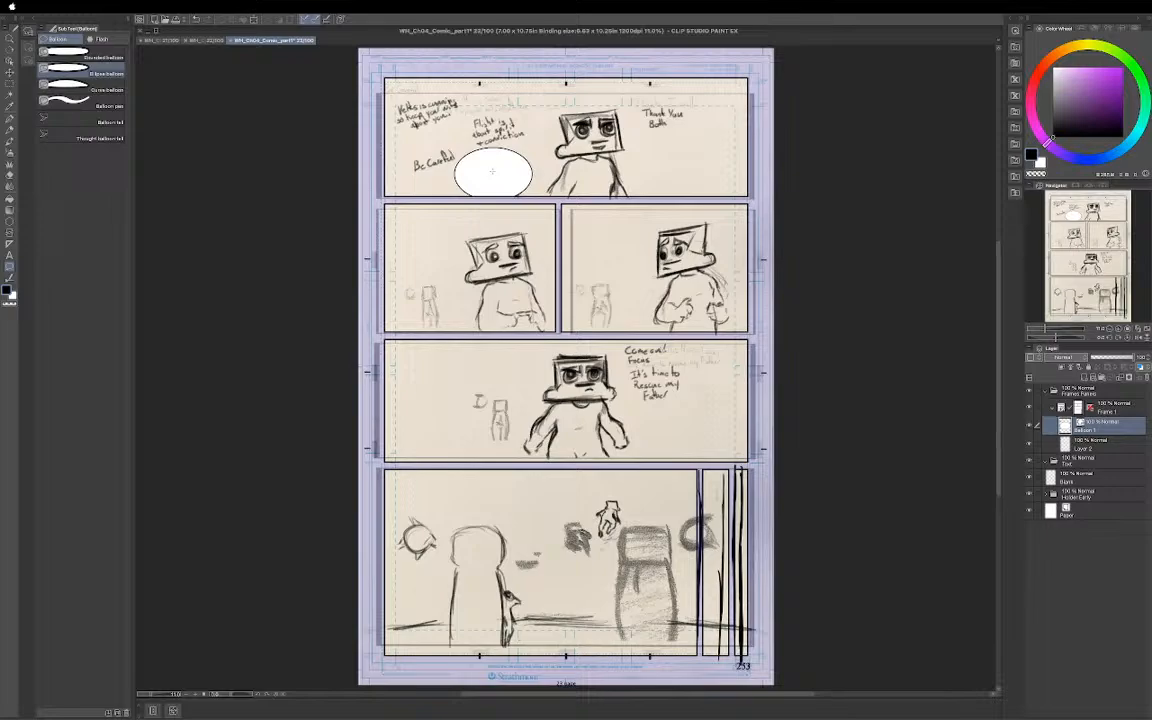
# Letter the balloon with "VEKKS IS CUNNING SO KEEP YOUR WITS ABOUT YOU." broken over five lines
pyautogui.press('t')
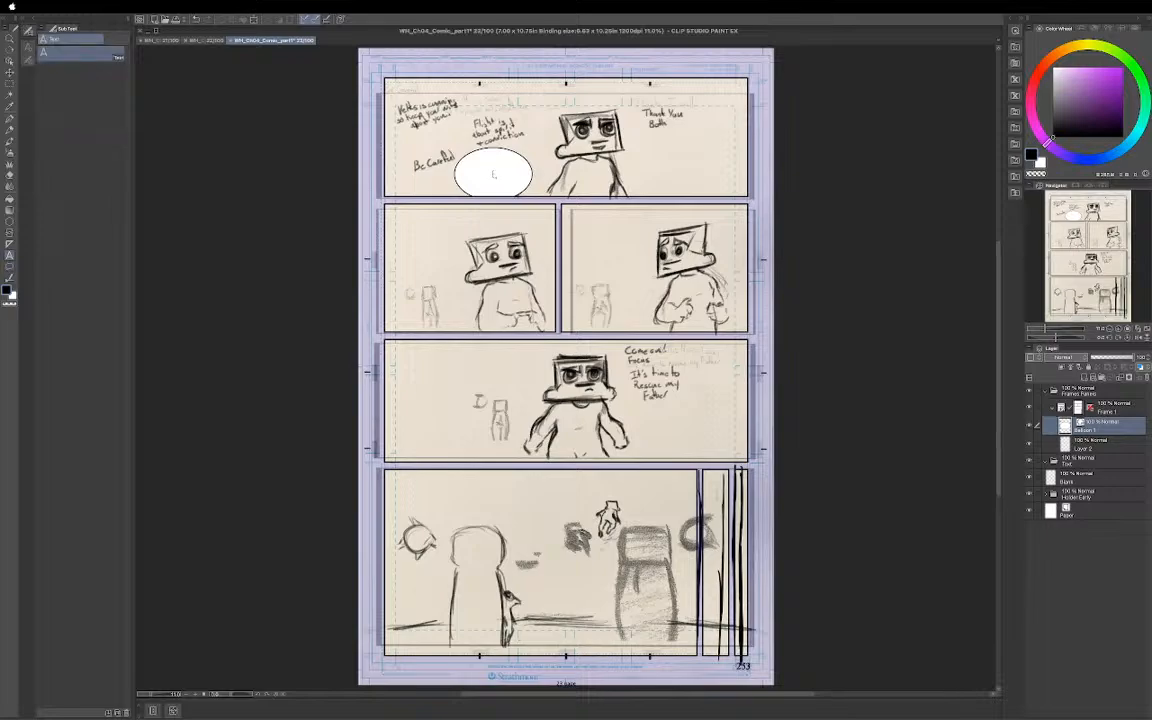
pyautogui.click(496, 178)
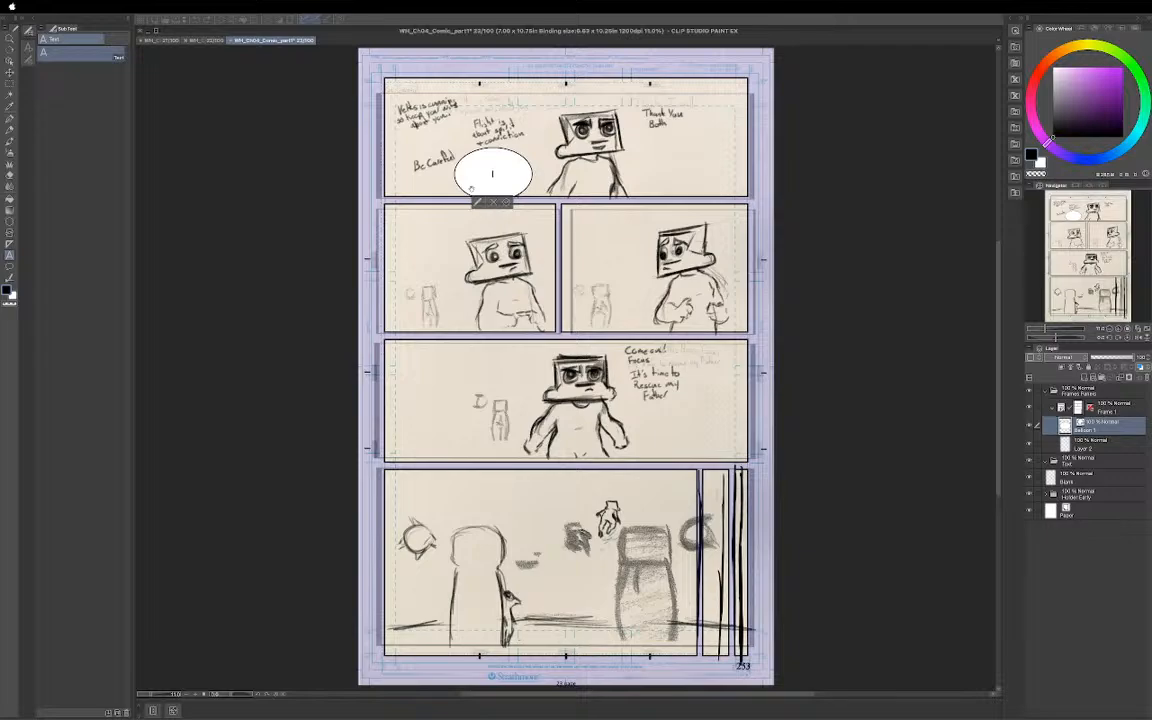
pyautogui.write('VEKKO IS')
pyautogui.press('Return')
pyautogui.write('CUNNING')
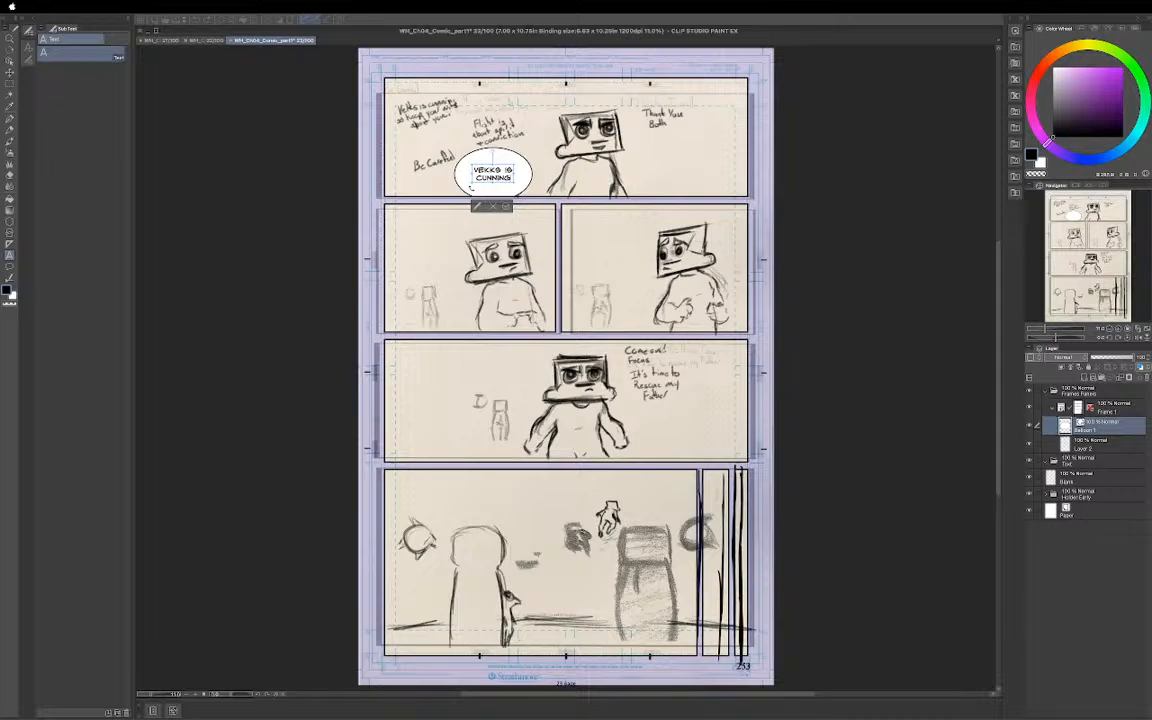
pyautogui.press('Return')
pyautogui.write('SO')
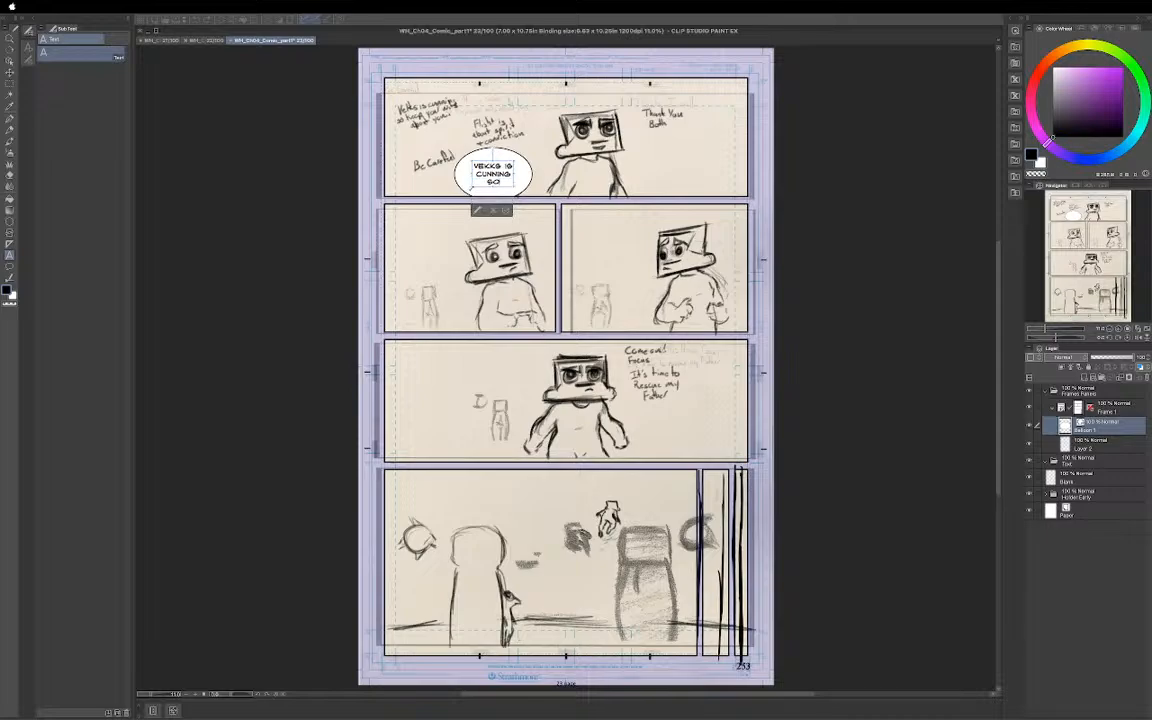
pyautogui.write(' KEEP YOUR')
pyautogui.press('Return')
pyautogui.write('WITS')
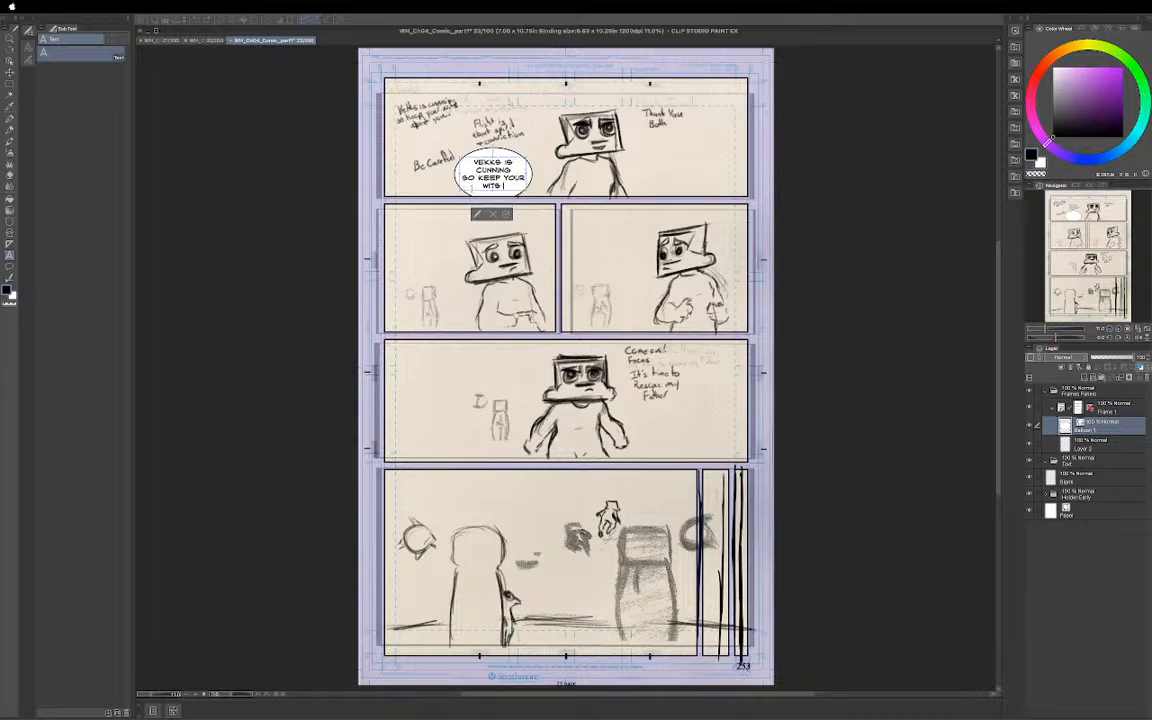
pyautogui.write(' ABOUT')
pyautogui.press('Return')
pyautogui.write('YOU.')
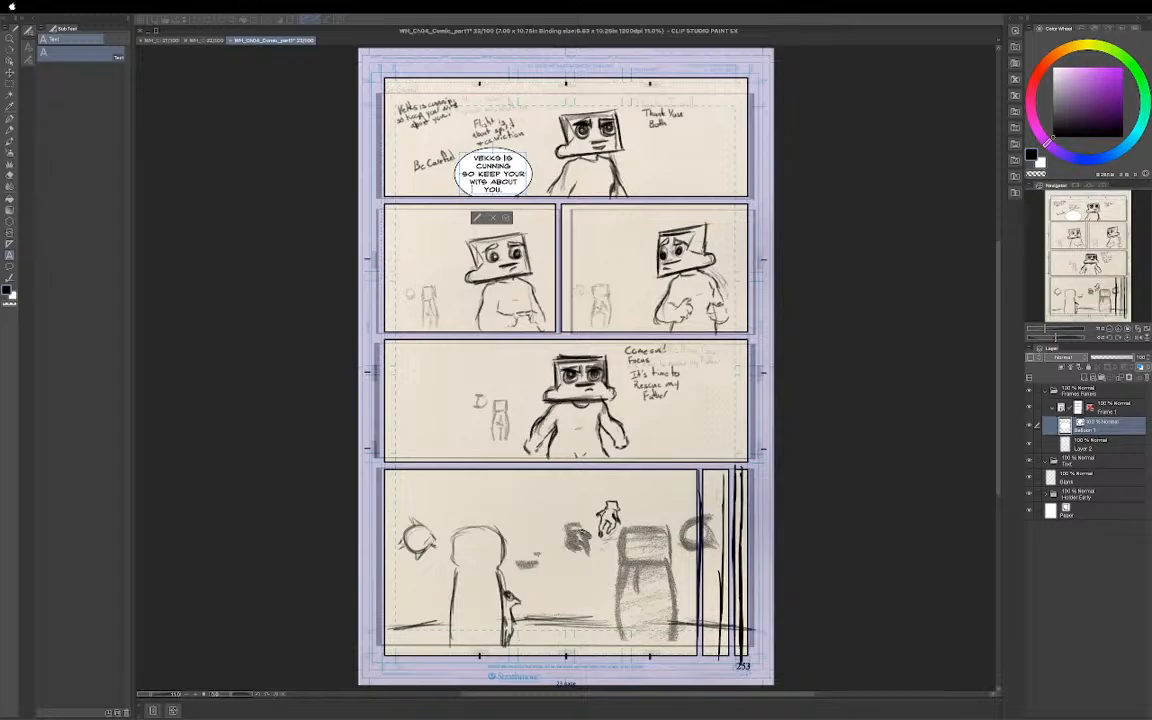
# Rebreak the balloon's opening lines as "VEKKS / IS CRAFTY", replacing the word CUNNING with CRAFTY
pyautogui.press('BackSpace')
pyautogui.press('Return')
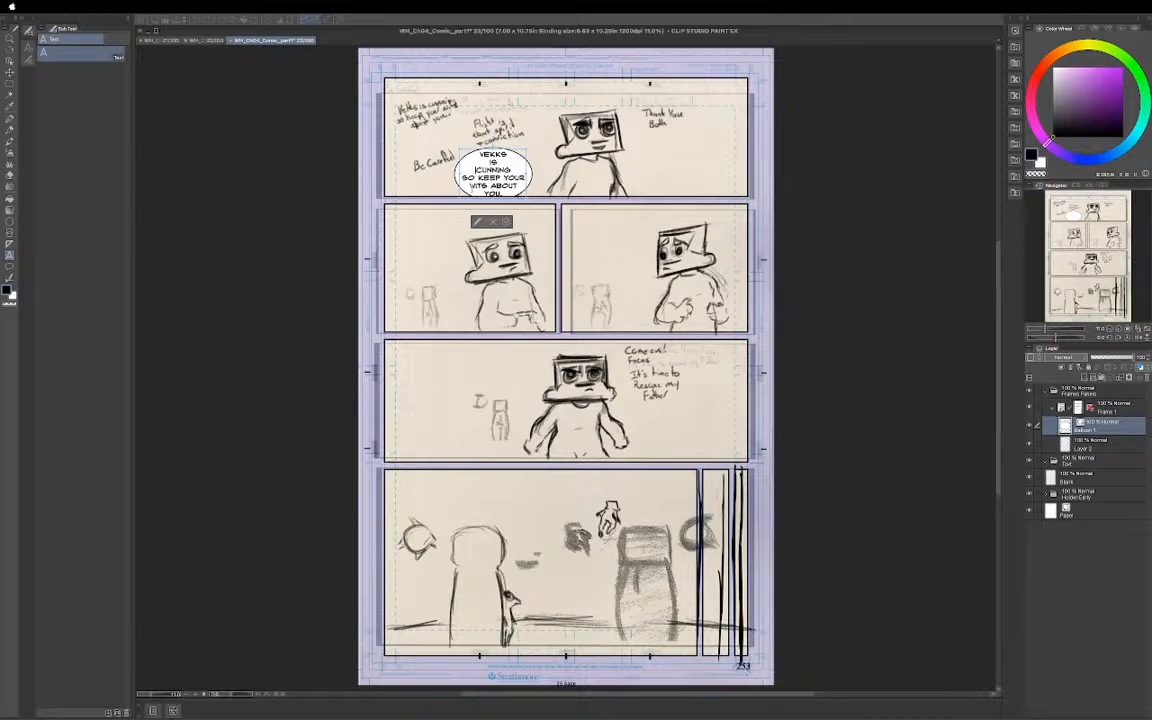
pyautogui.press('BackSpace')
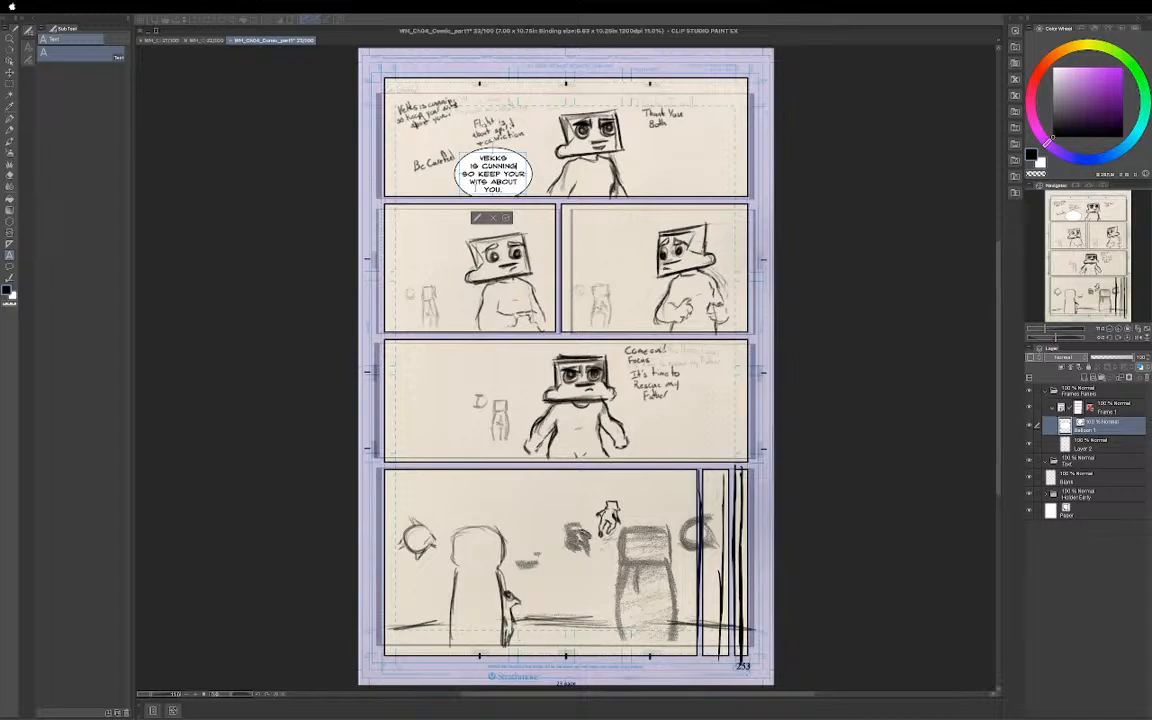
pyautogui.press('BackSpace')
pyautogui.press('BackSpace')
pyautogui.press('BackSpace')
pyautogui.press('BackSpace')
pyautogui.press('BackSpace')
pyautogui.press('BackSpace')
pyautogui.write('RAFTY')
pyautogui.click(507, 220)
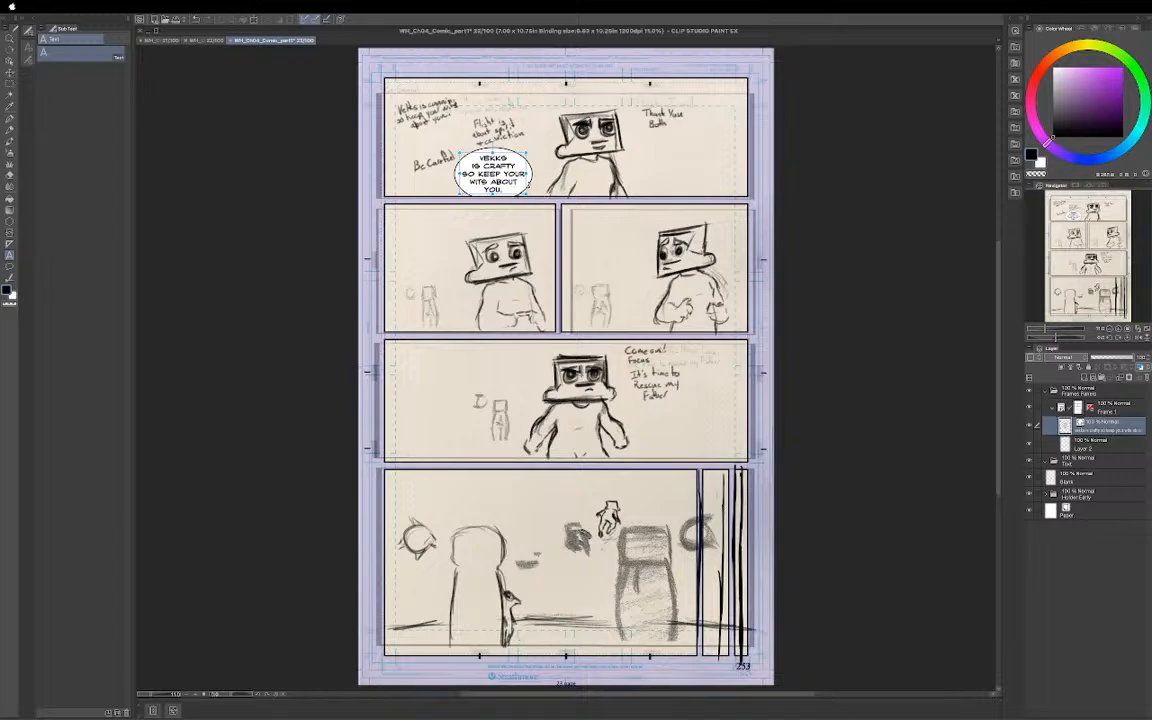
# Adjust the balloon's size slightly and move it to the first panel's upper-left corner, over the pencilled dialogue
pyautogui.press('o')
pyautogui.moveTo(540, 208)
pyautogui.mouseDown()
pyautogui.moveTo(531, 198)
pyautogui.moveTo(541, 205)
pyautogui.mouseUp()
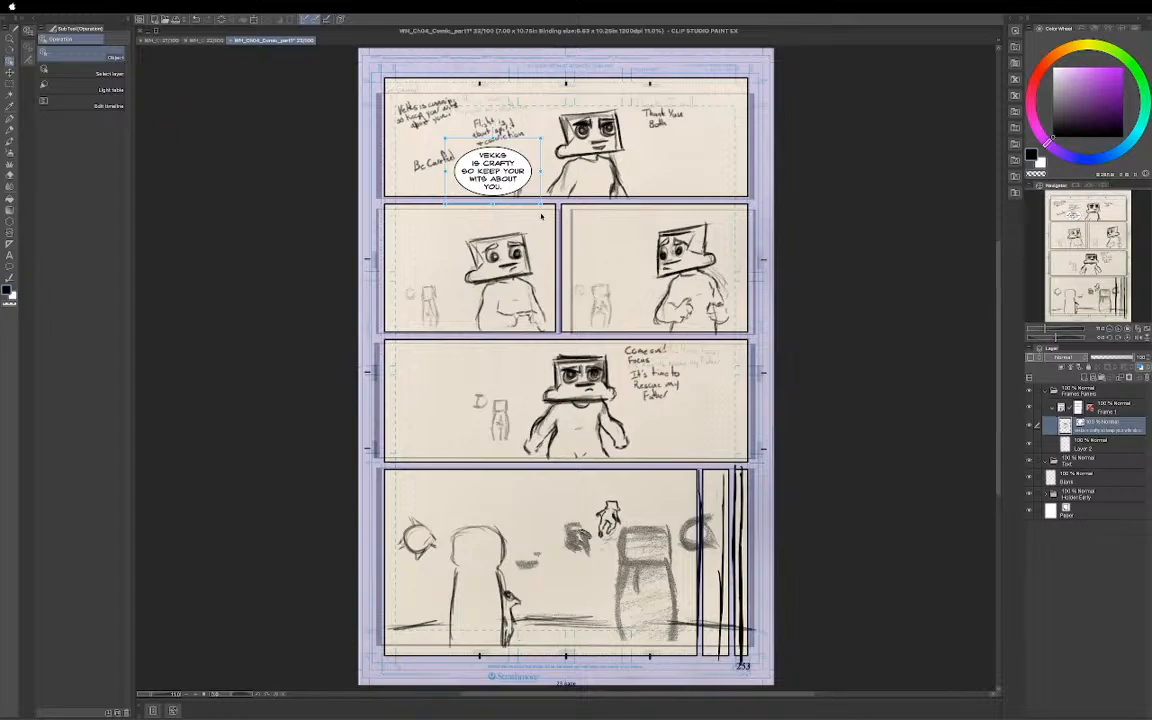
pyautogui.press('k')
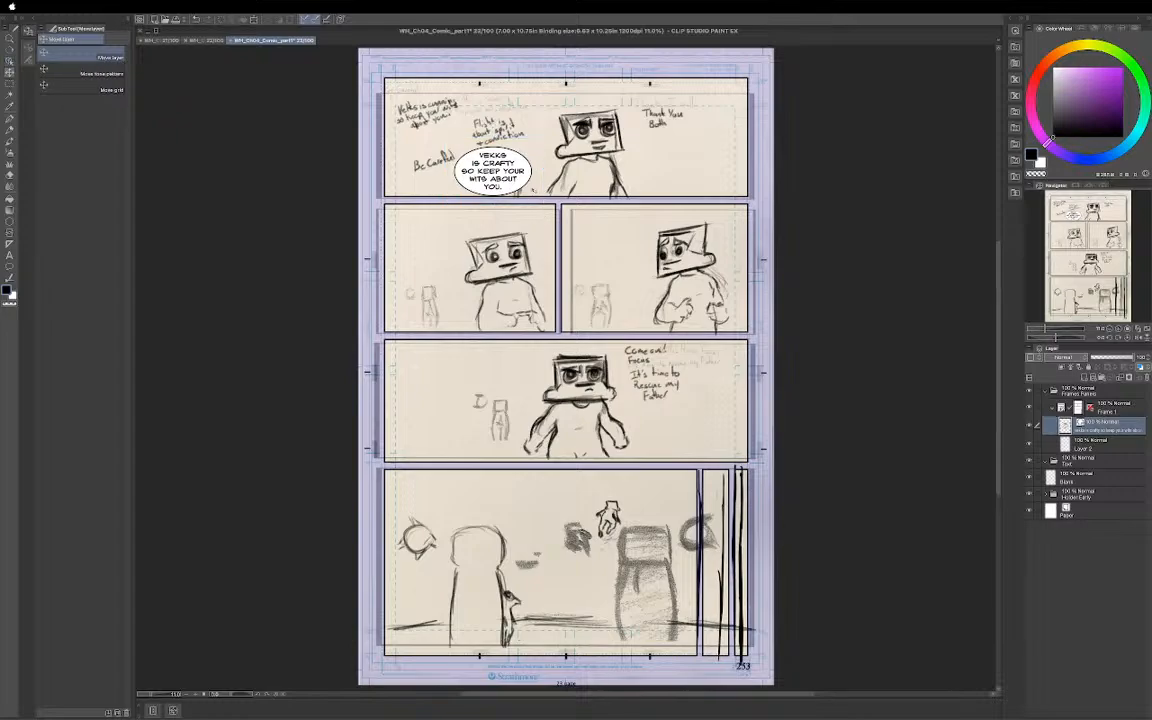
pyautogui.moveTo(492, 172); pyautogui.dragTo(438, 115)
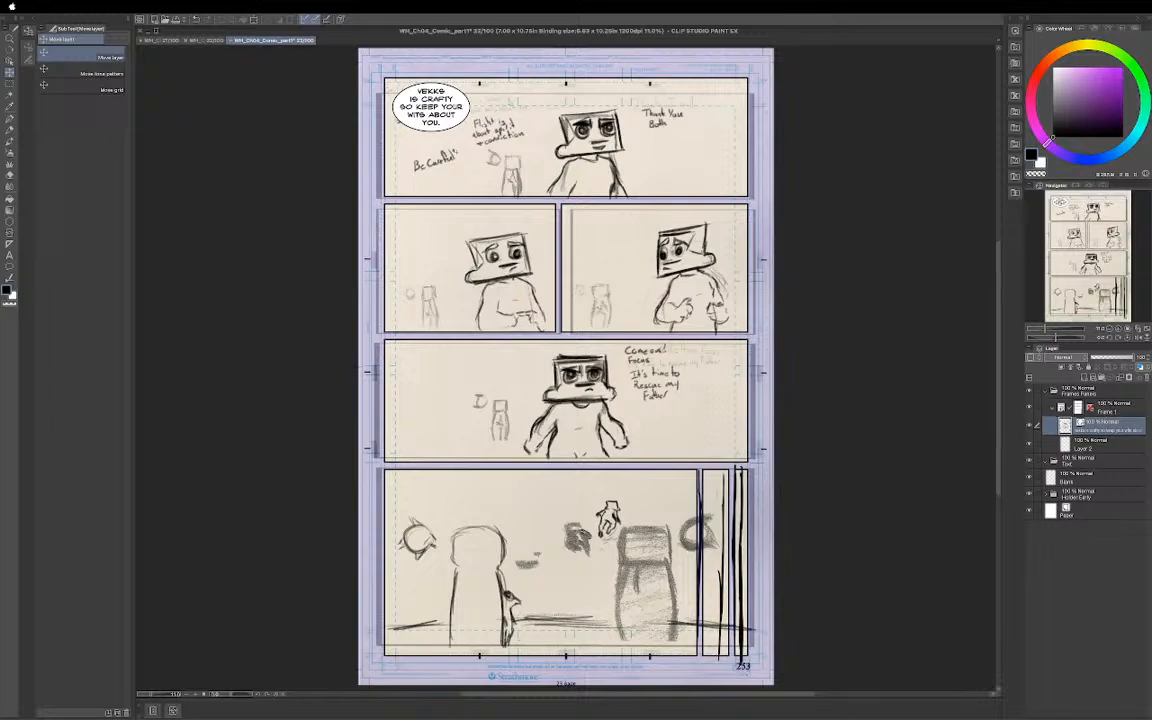
# Add a smaller ellipse balloon just below the first one and letter it "BE CAREFUL."
pyautogui.press('t')
pyautogui.press('t')
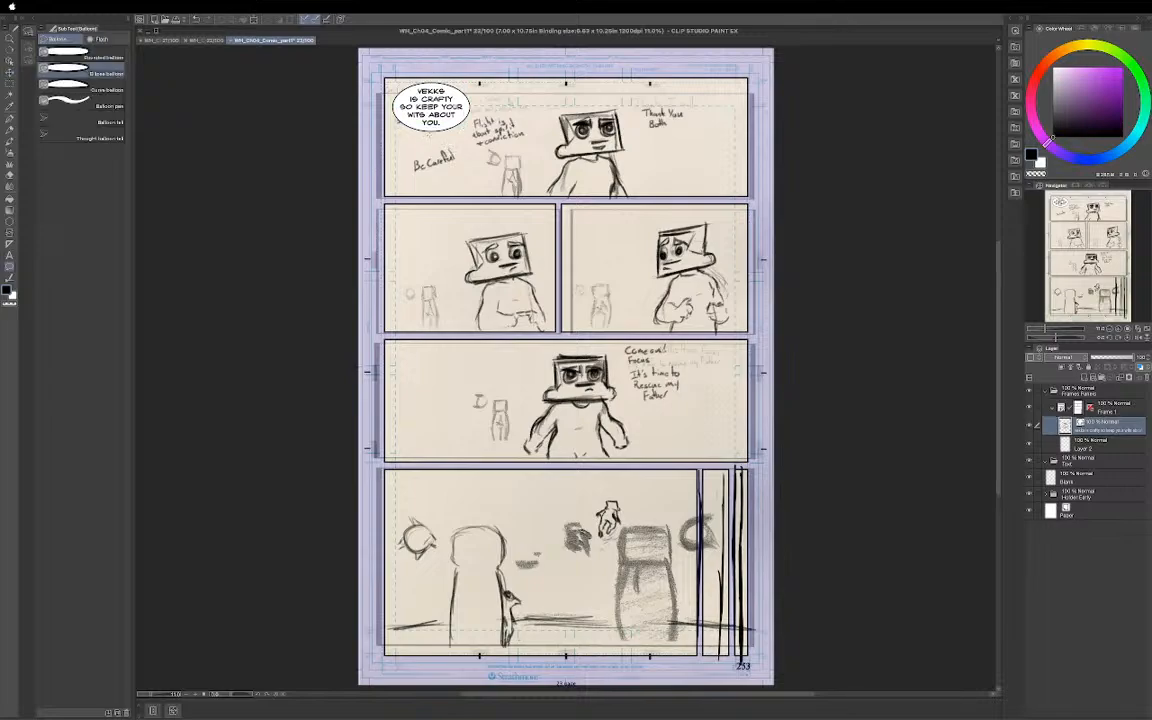
pyautogui.moveTo(432, 133); pyautogui.dragTo(474, 167)
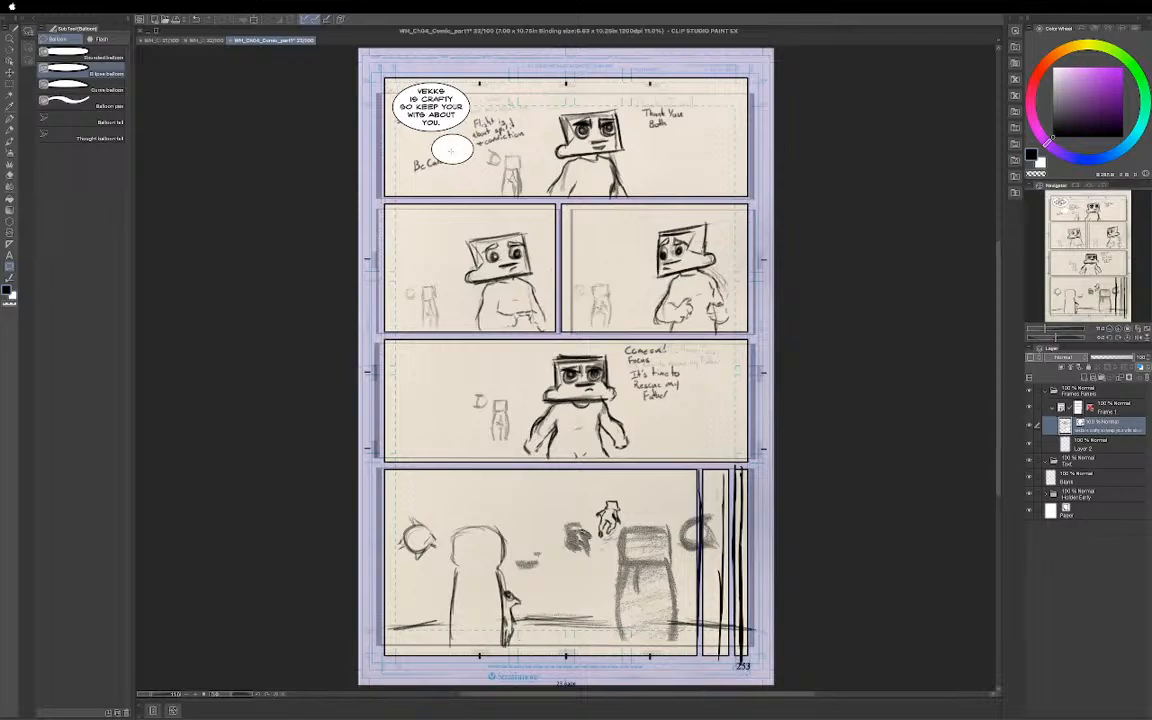
pyautogui.press('t')
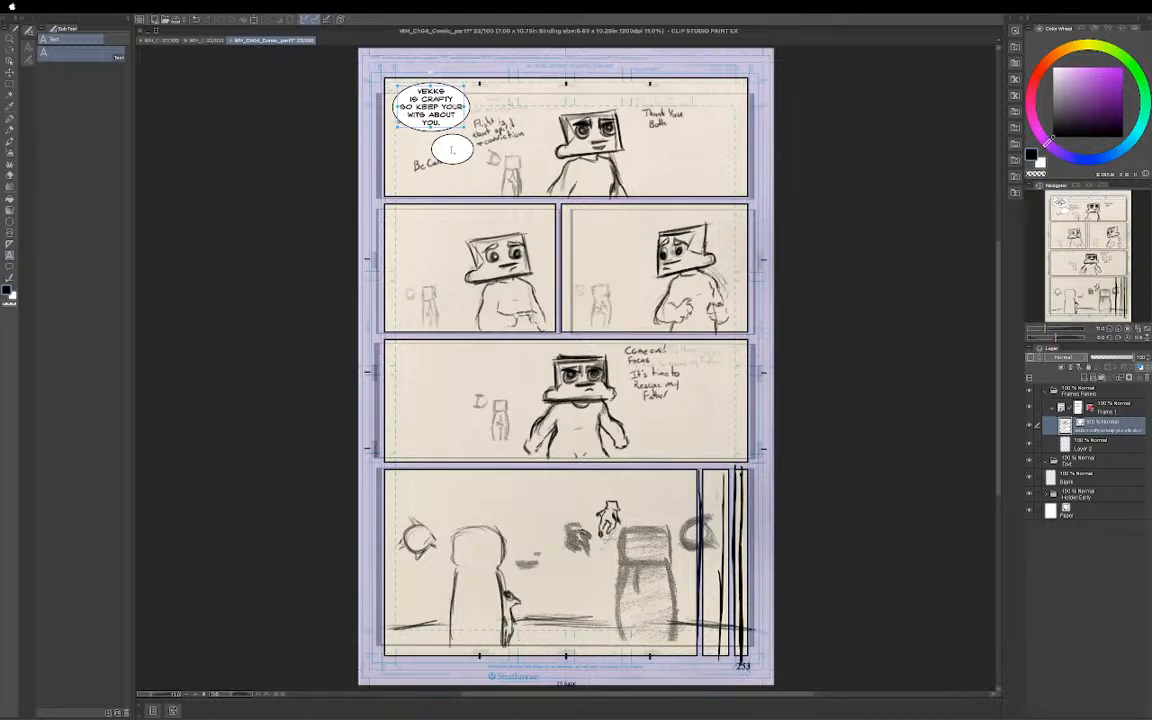
pyautogui.click(453, 150)
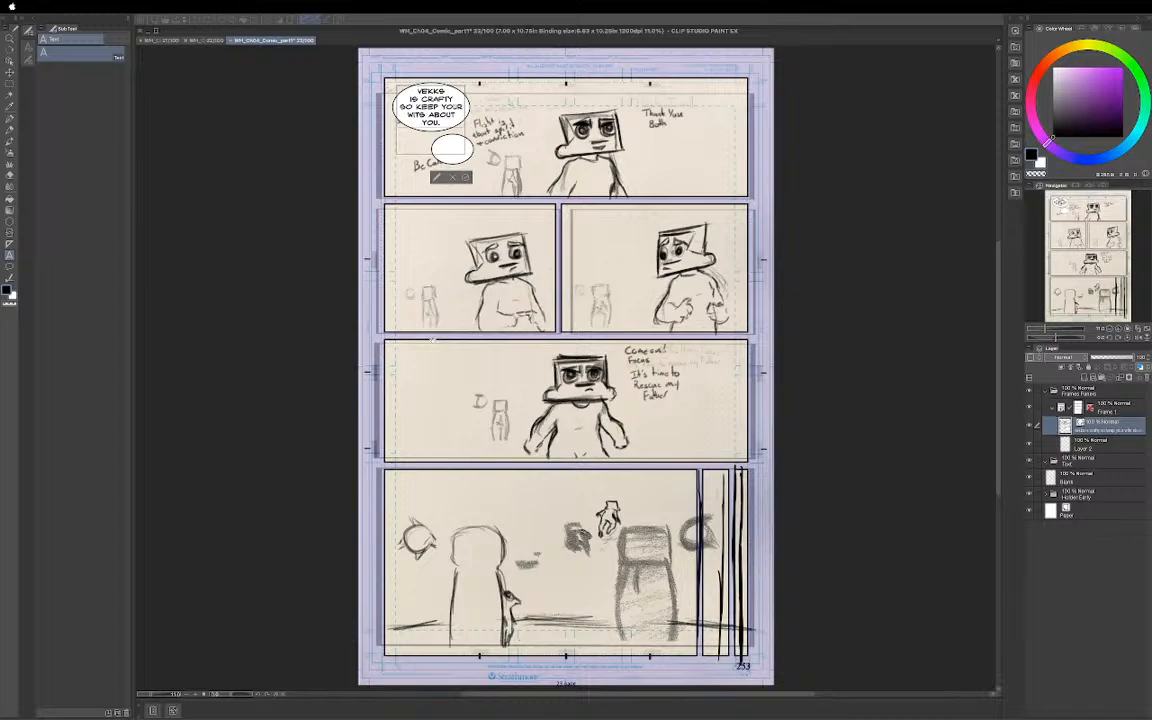
pyautogui.write('BE C')
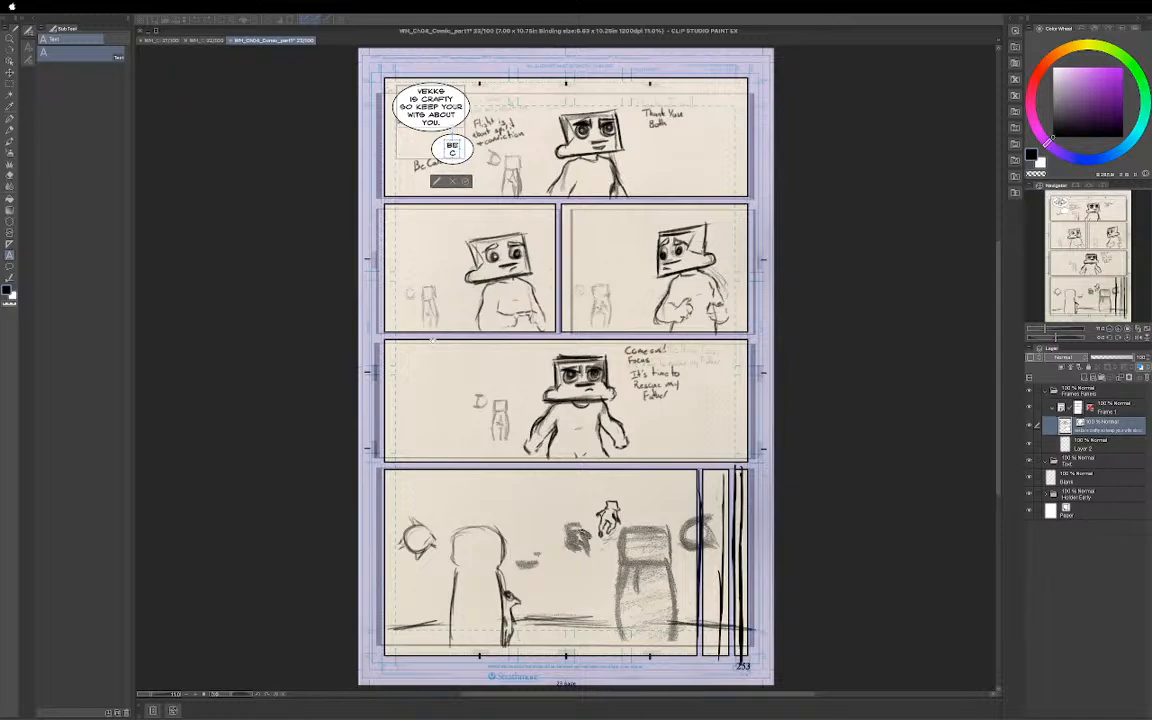
pyautogui.write('AREFUL.')
pyautogui.click(465, 183)
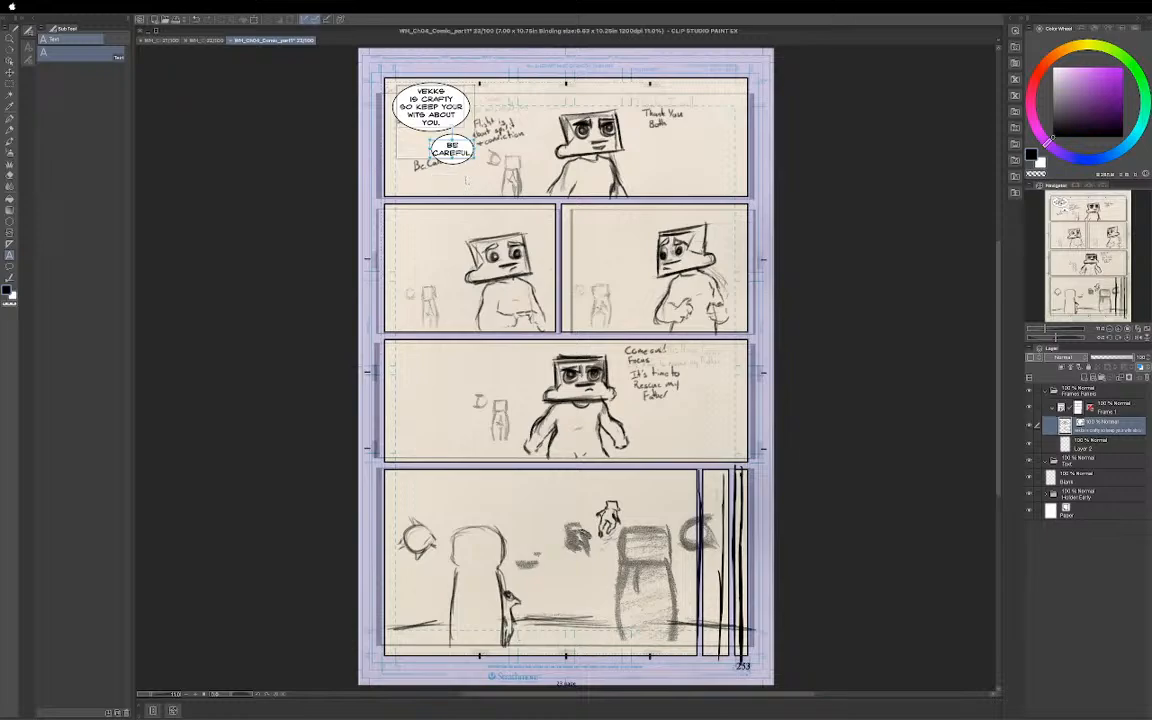
# Try to widen both speech balloons together and undo the resize
pyautogui.press('o')
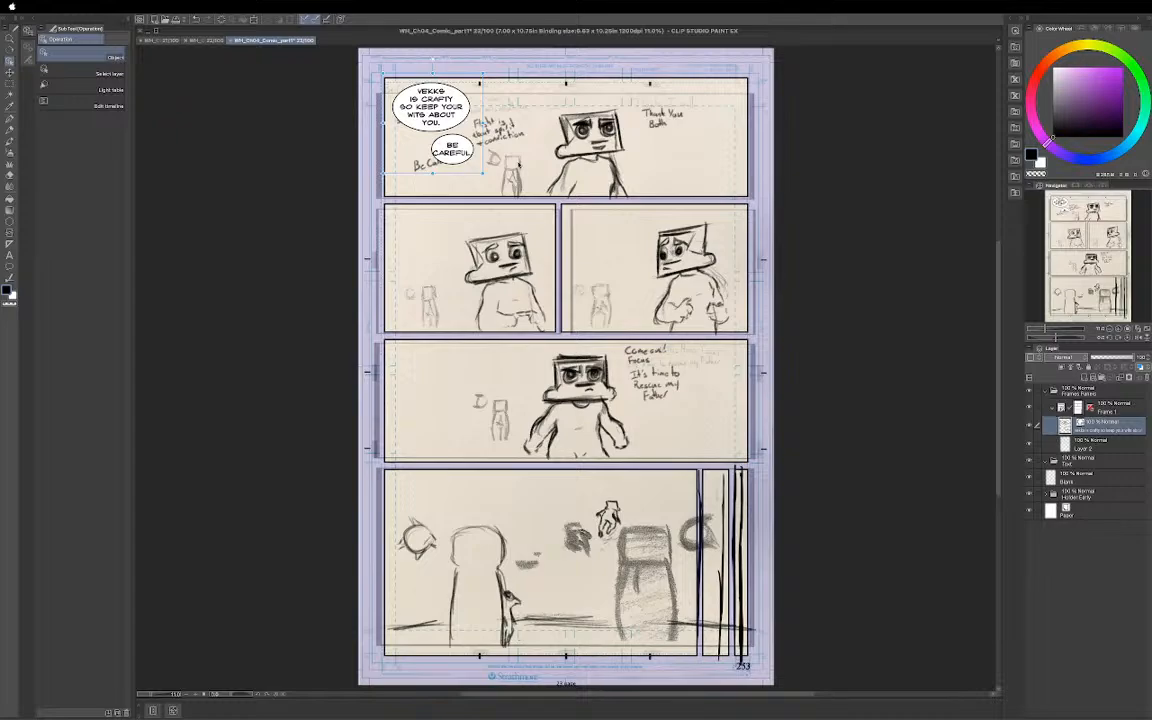
pyautogui.moveTo(483, 174)
pyautogui.mouseDown()
pyautogui.moveTo(476, 136)
pyautogui.moveTo(478, 166)
pyautogui.moveTo(486, 140)
pyautogui.moveTo(482, 150)
pyautogui.moveTo(497, 141)
pyautogui.moveTo(495, 180)
pyautogui.moveTo(500, 172)
pyautogui.mouseUp()
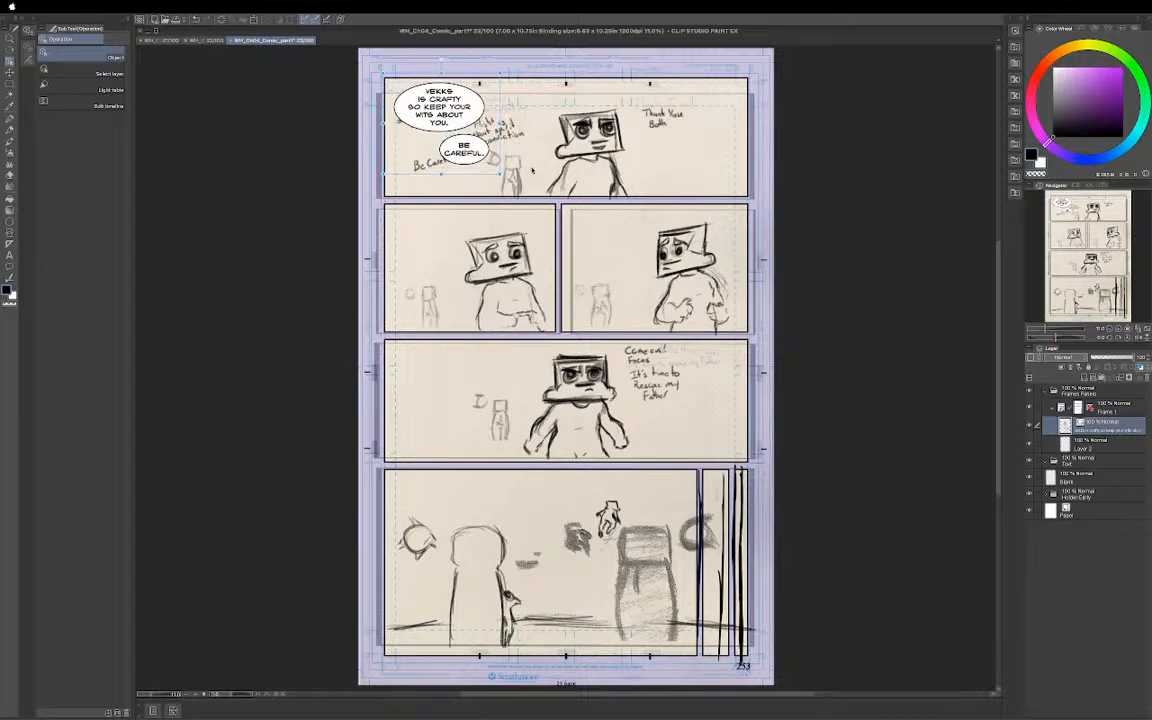
pyautogui.press('super+z')
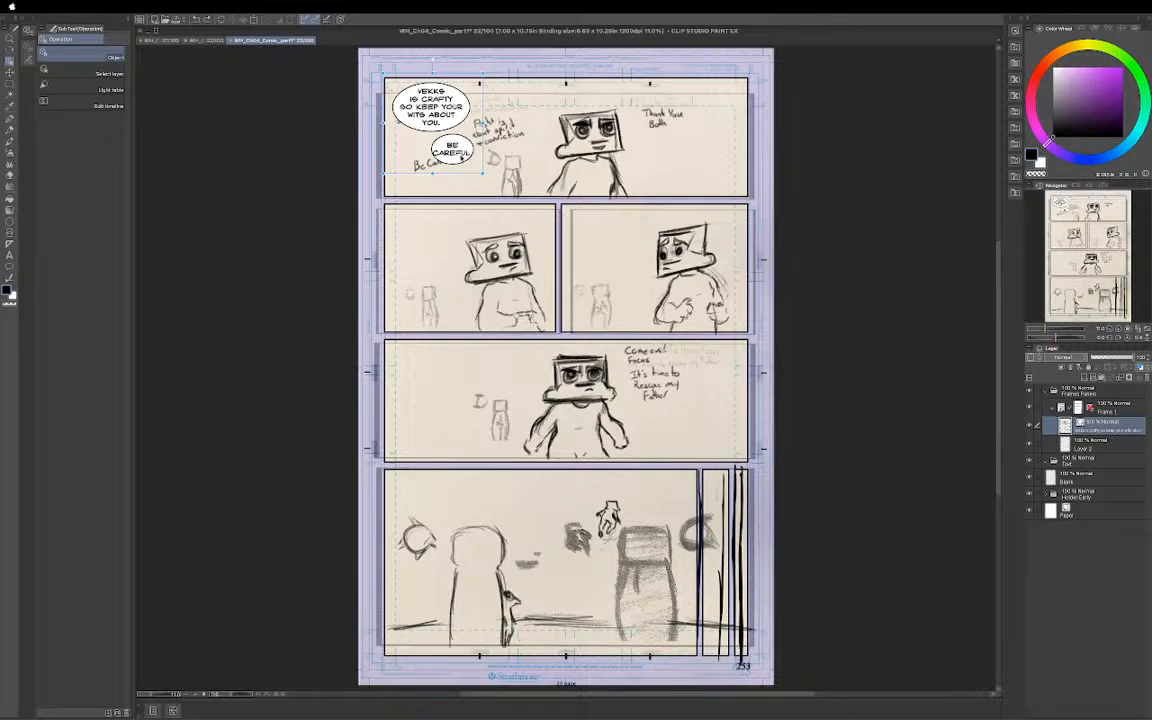
# Select only the "BE CAREFUL." balloon and enlarge it slightly so it surrounds its lettering
pyautogui.click(462, 140)
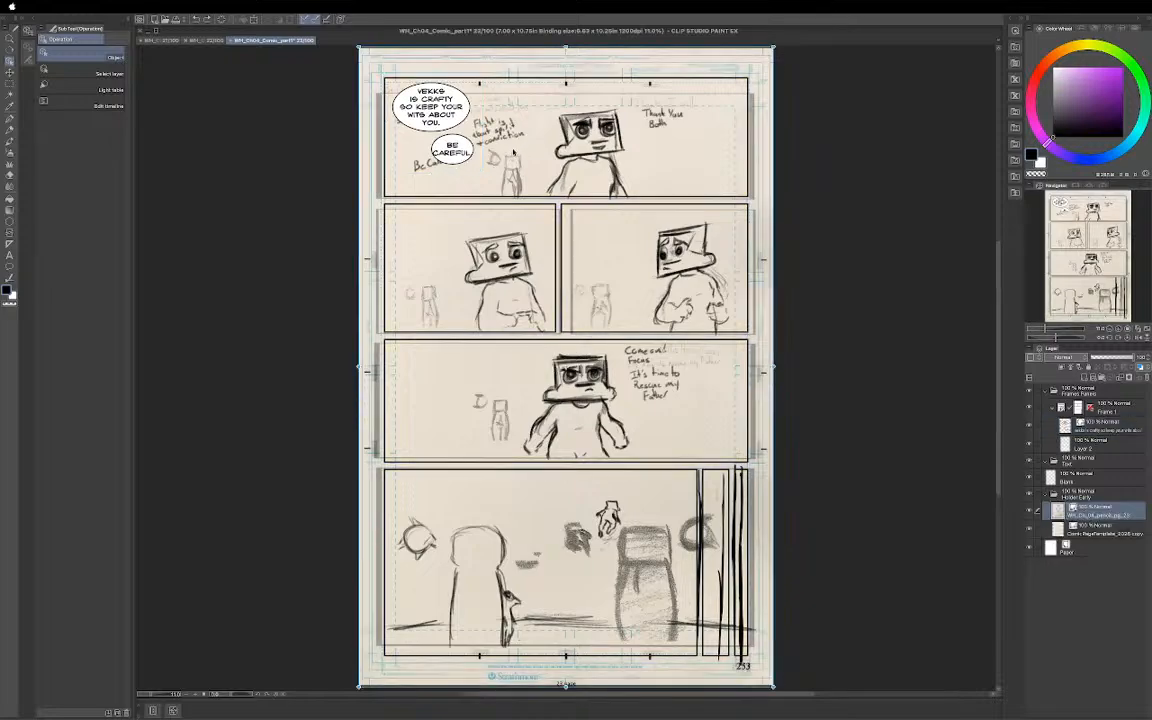
pyautogui.click(452, 150)
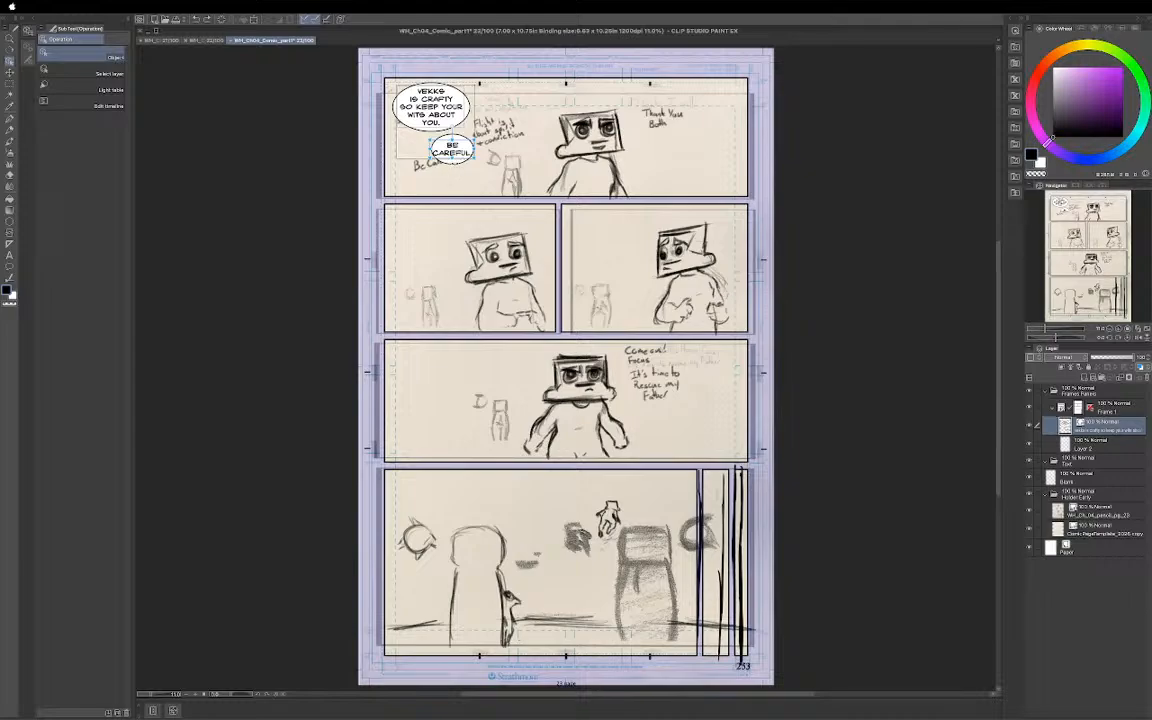
pyautogui.click(457, 167)
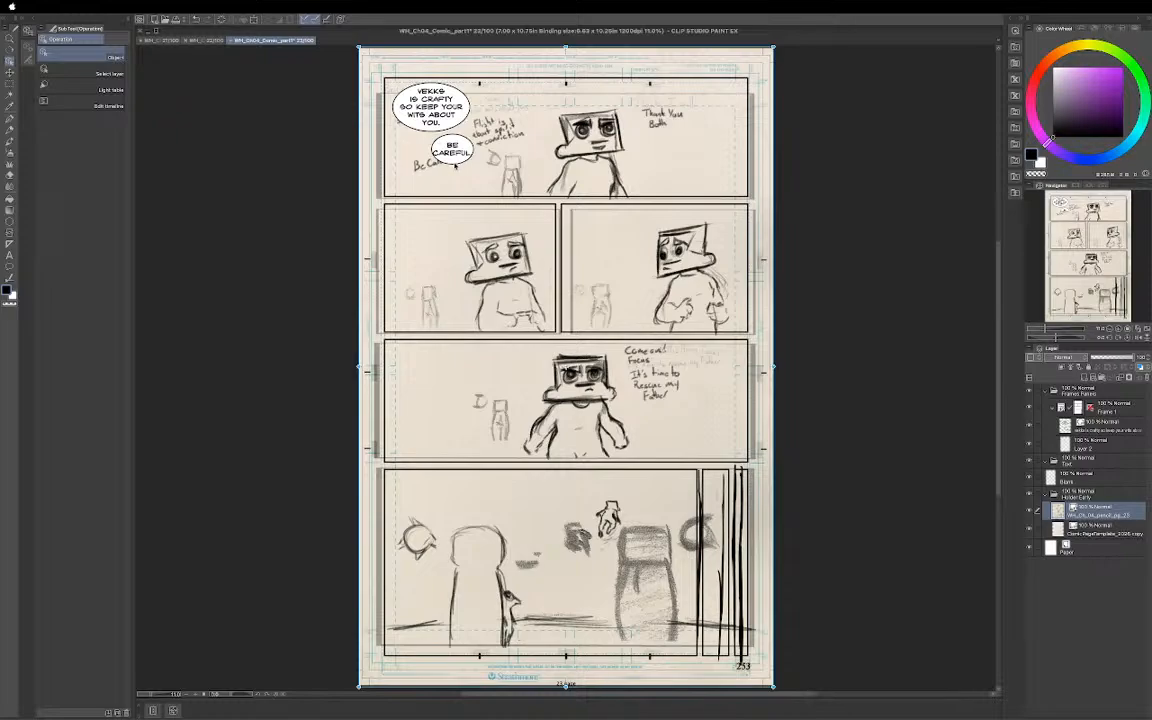
pyautogui.click(455, 166)
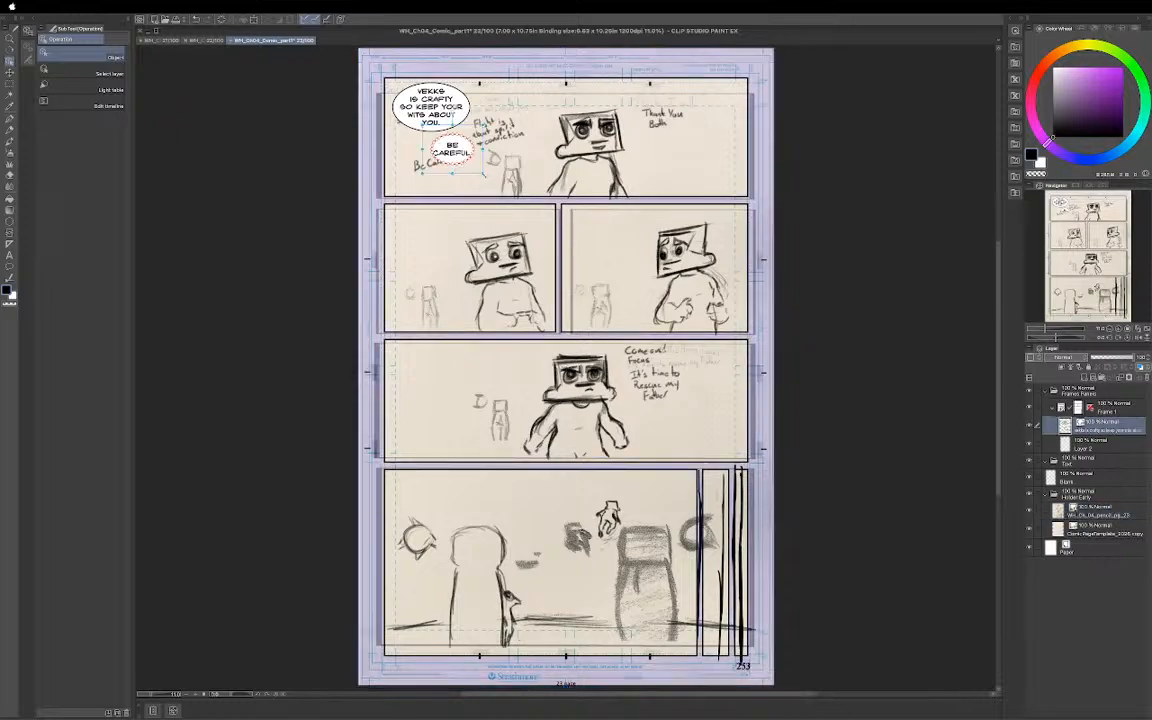
pyautogui.moveTo(484, 172); pyautogui.dragTo(497, 177)
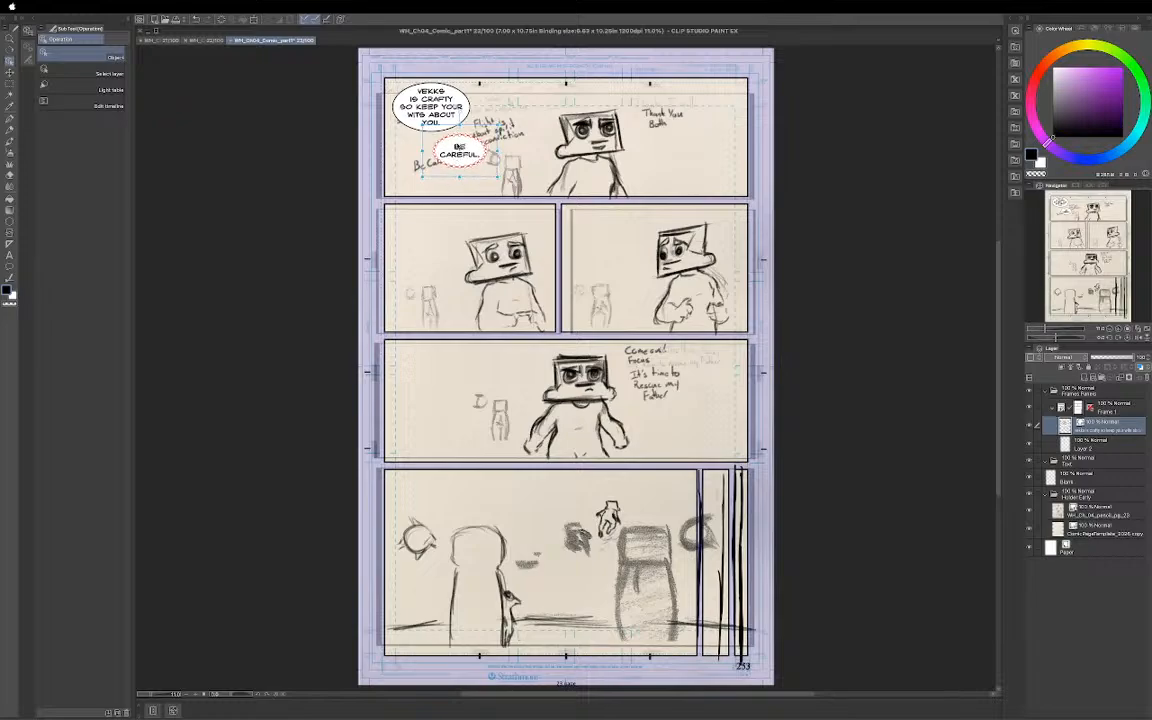
# Nudge the "BE CAREFUL." lettering vertically until it sits centred inside its balloon
pyautogui.click(459, 156)
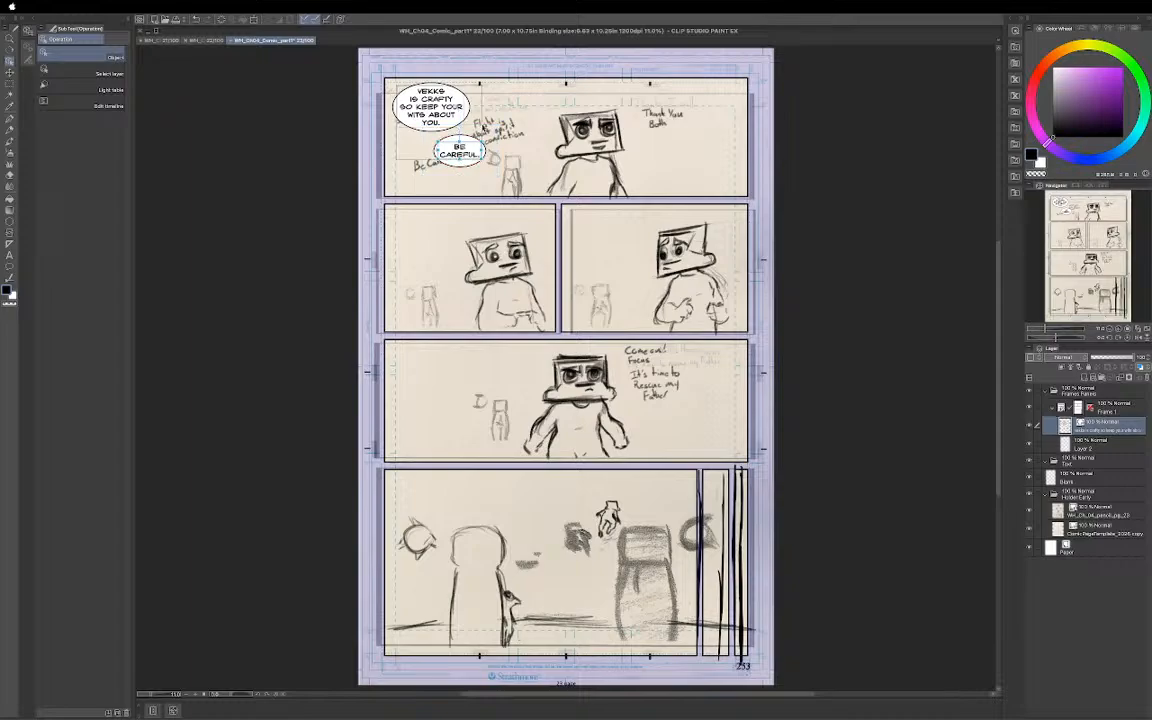
pyautogui.press('Up')
pyautogui.press('Up')
pyautogui.press('Up')
pyautogui.press('Up')
pyautogui.press('Up')
pyautogui.press('Up')
pyautogui.press('Up')
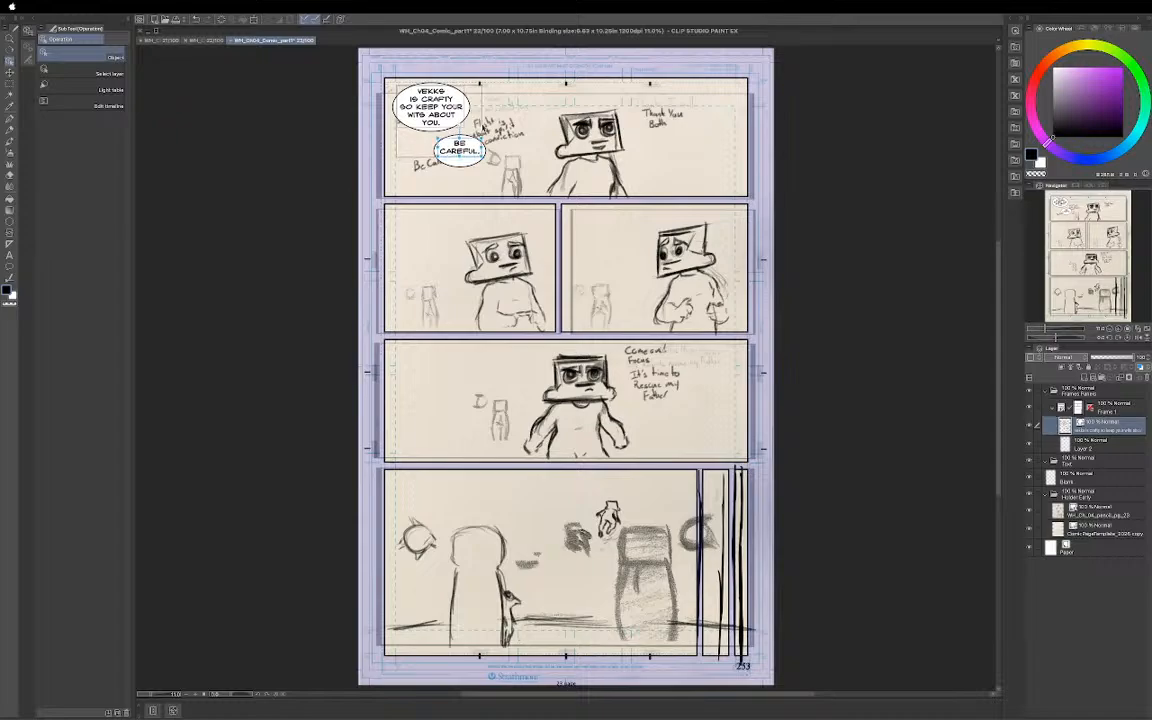
pyautogui.press('Down')
pyautogui.press('Down')
pyautogui.press('Down')
pyautogui.press('Down')
pyautogui.press('Down')
pyautogui.press('Down')
pyautogui.press('Down')
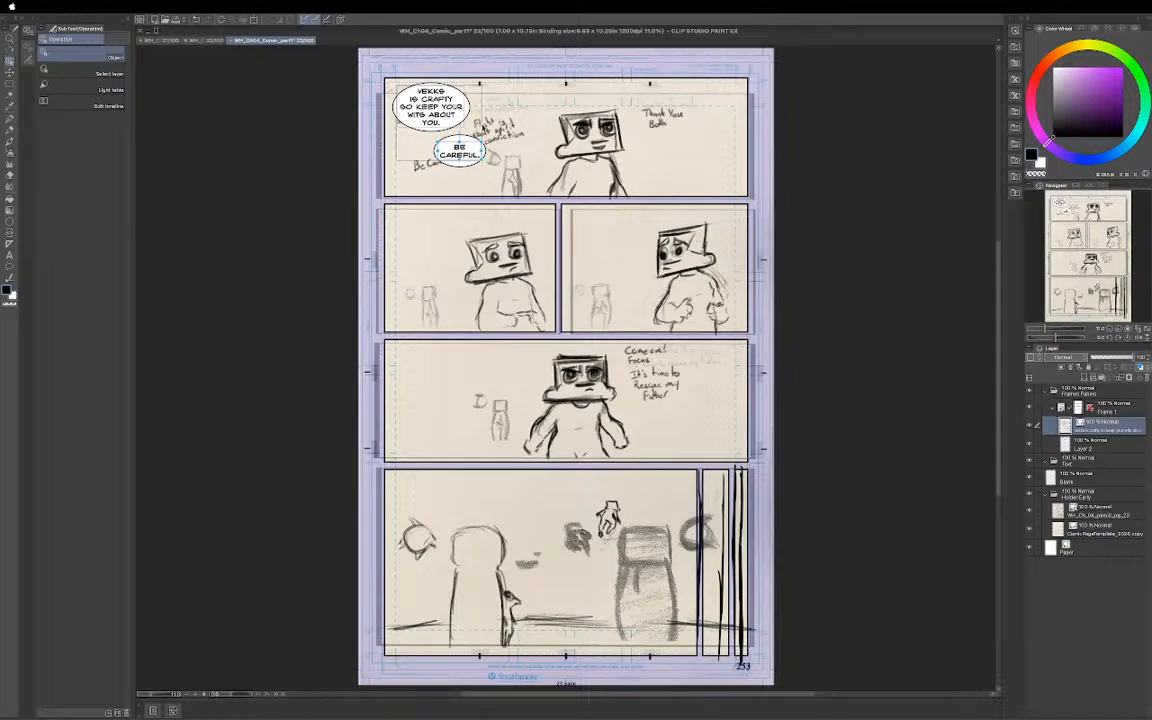
pyautogui.press('Down')
pyautogui.press('Up')
pyautogui.press('Down')
pyautogui.press('Up')
# Select the "BE CAREFUL." balloon and scale it down very slightly along with its lettering
pyautogui.click(467, 173)
pyautogui.click(460, 160)
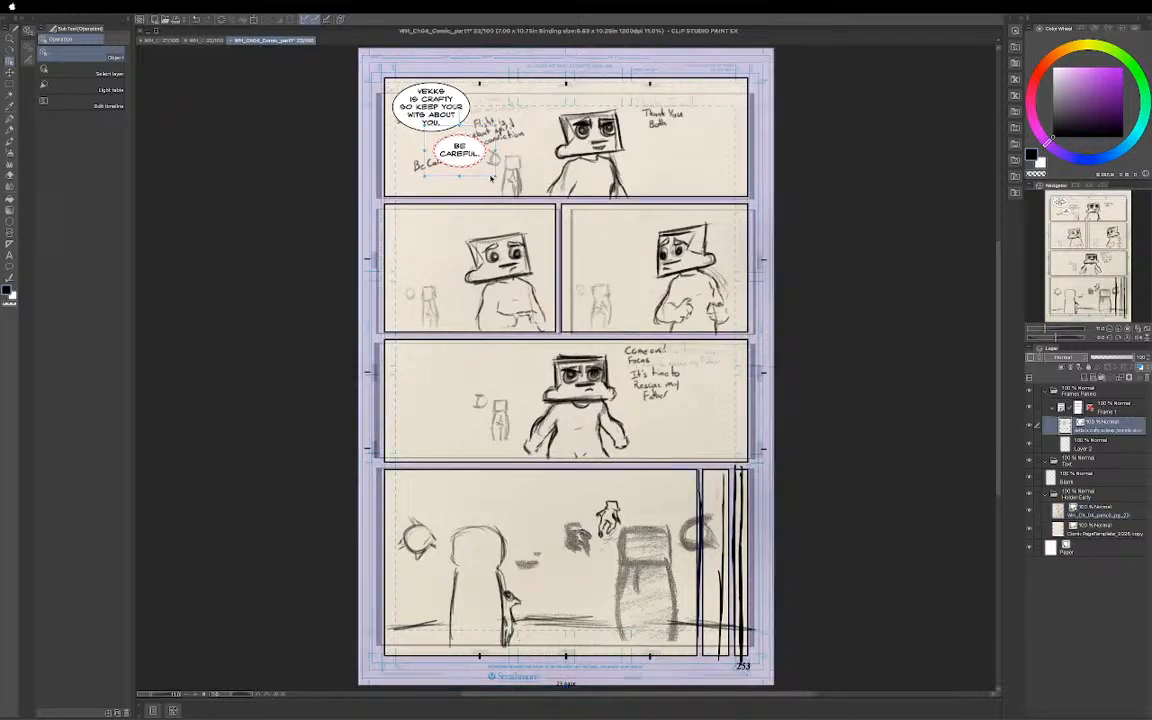
pyautogui.moveTo(496, 177); pyautogui.dragTo(494, 175)
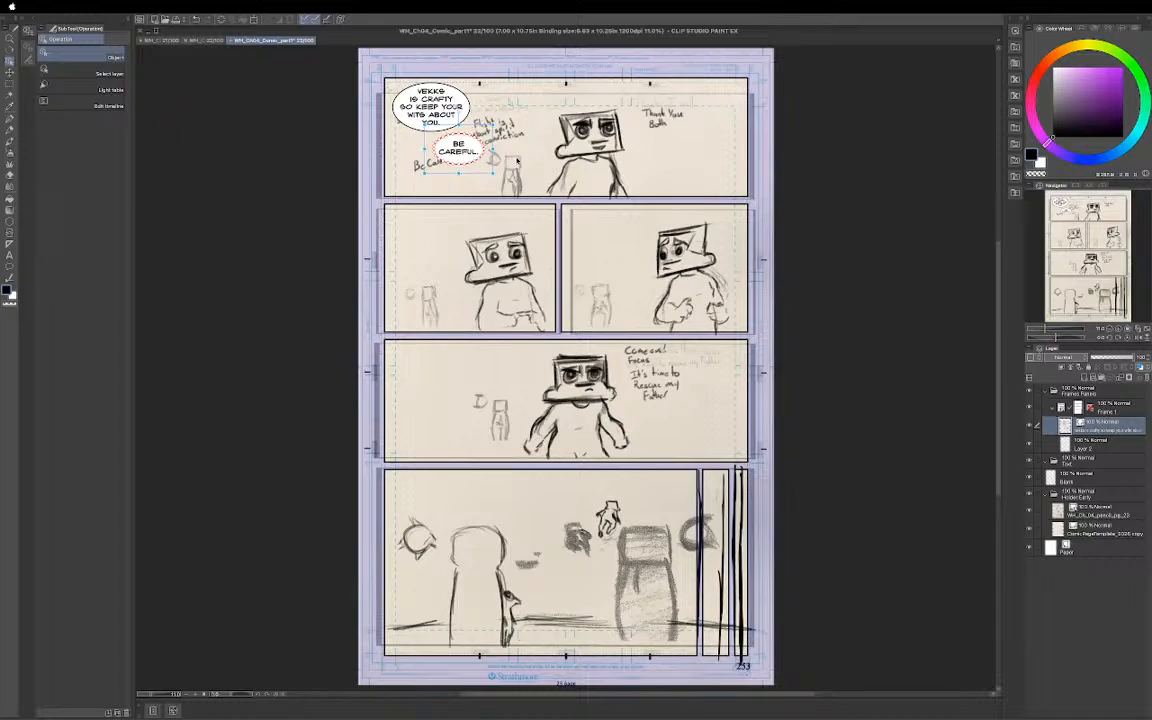
# Nudge the "BE CAREFUL." balloon up and to the right so it tucks against the first balloon's lower-right edge
pyautogui.press('Up')
pyautogui.press('Up')
pyautogui.press('Up')
pyautogui.press('Up')
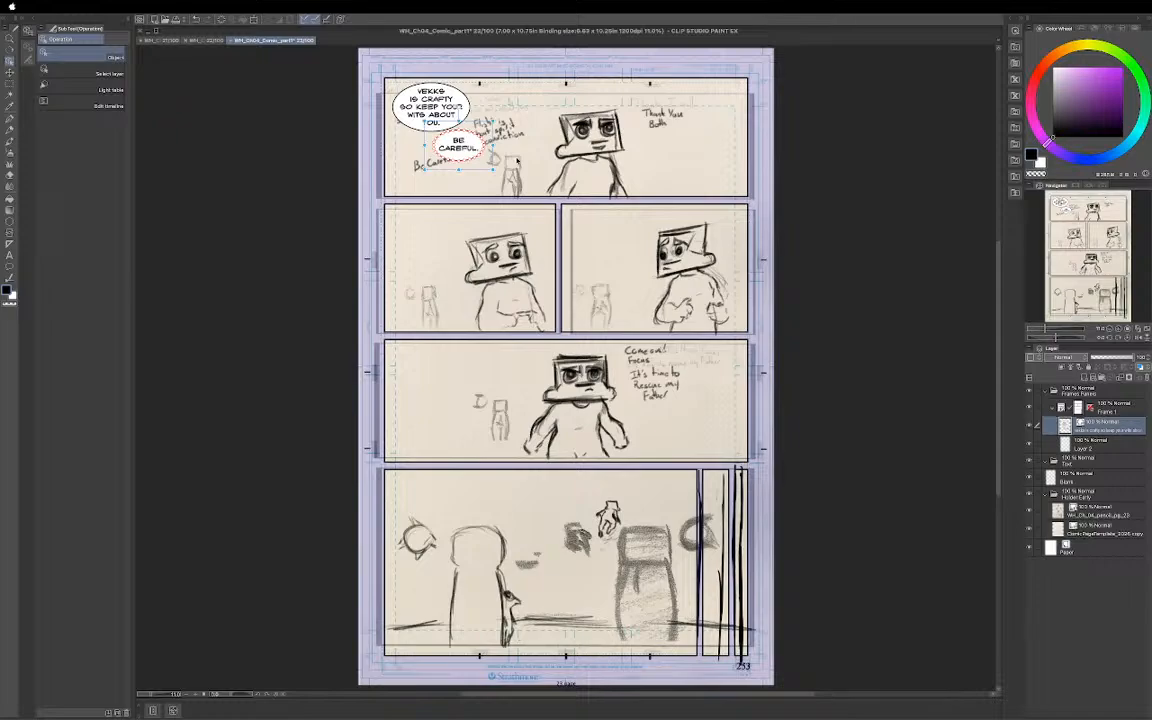
pyautogui.press('Up')
pyautogui.press('Up')
pyautogui.press('Up')
pyautogui.press('Up')
pyautogui.press('Up')
pyautogui.press('Up')
pyautogui.press('Up')
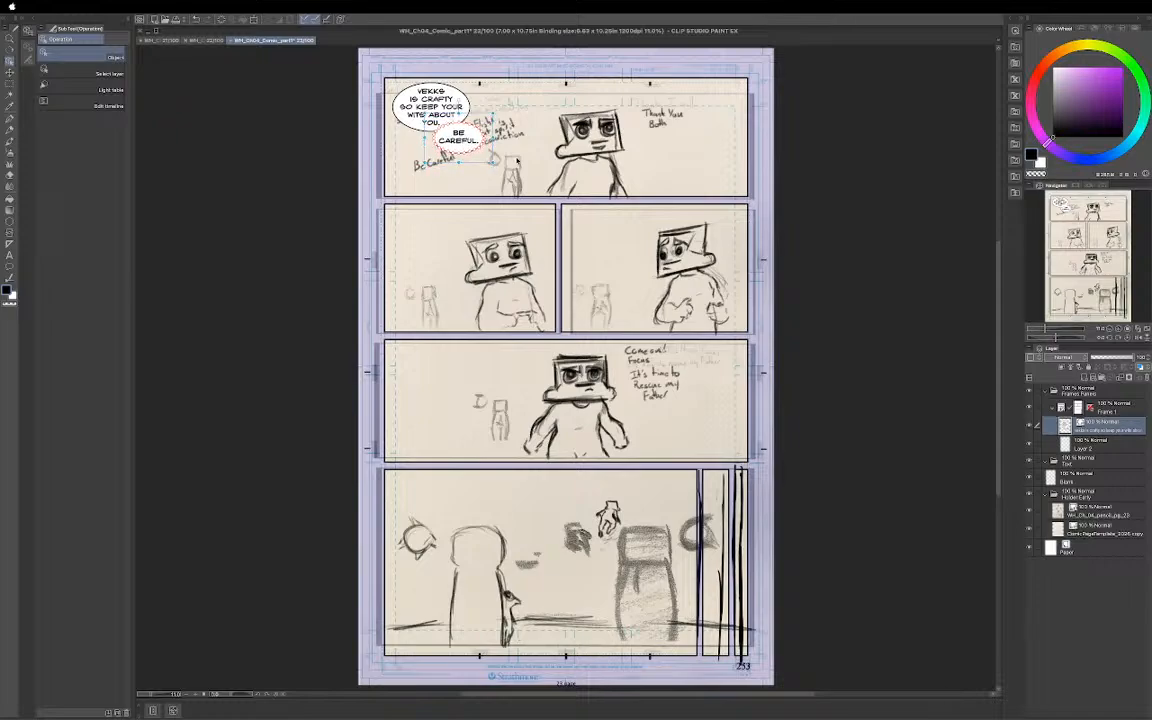
pyautogui.press('Up')
pyautogui.press('Up')
pyautogui.press('Up')
pyautogui.press('Up')
pyautogui.press('Up')
pyautogui.press('Right')
pyautogui.press('Right')
pyautogui.press('Right')
pyautogui.press('Right')
pyautogui.press('Right')
pyautogui.press('Right')
pyautogui.press('Right')
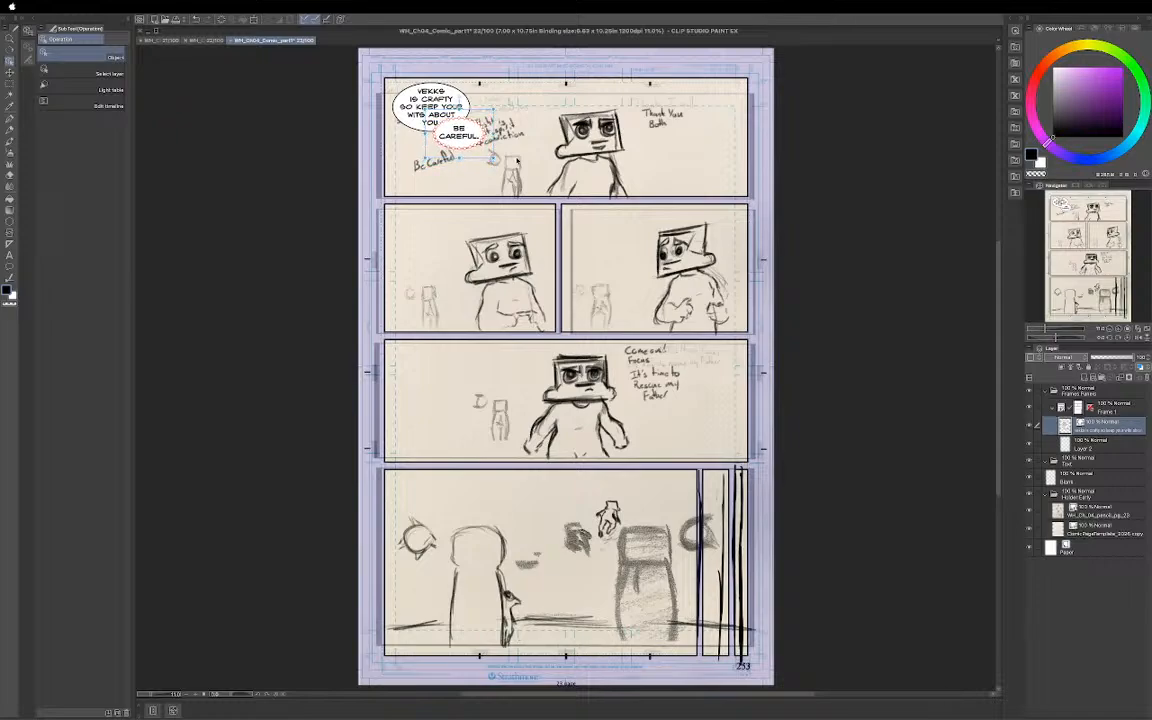
pyautogui.press('Right')
pyautogui.press('Right')
pyautogui.press('Right')
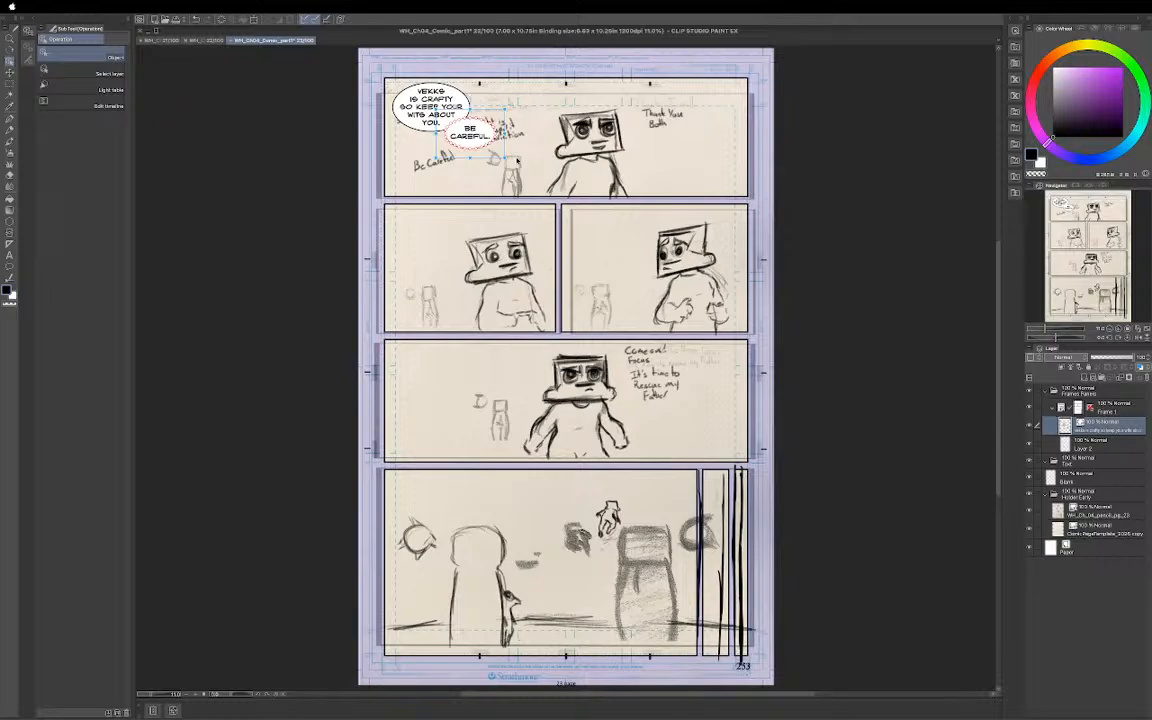
pyautogui.press('Down')
pyautogui.press('Down')
pyautogui.press('Down')
pyautogui.press('Down')
pyautogui.press('Down')
pyautogui.press('Down')
pyautogui.press('Down')
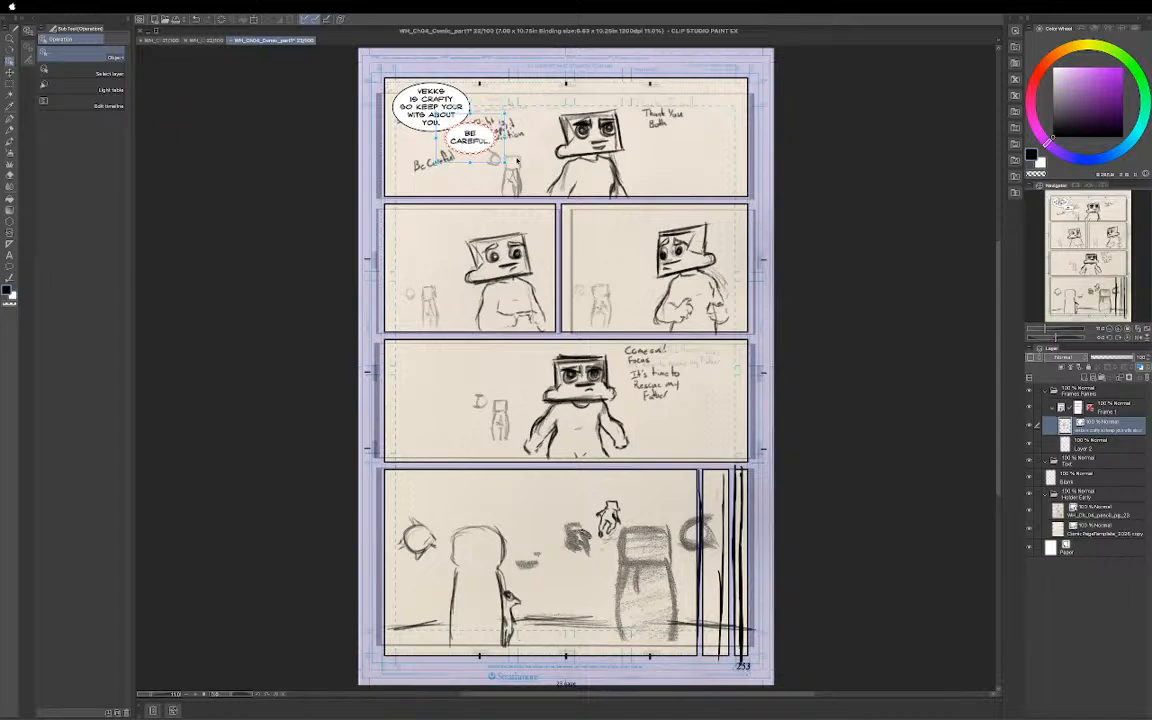
pyautogui.press('Down')
pyautogui.press('Down')
pyautogui.press('Down')
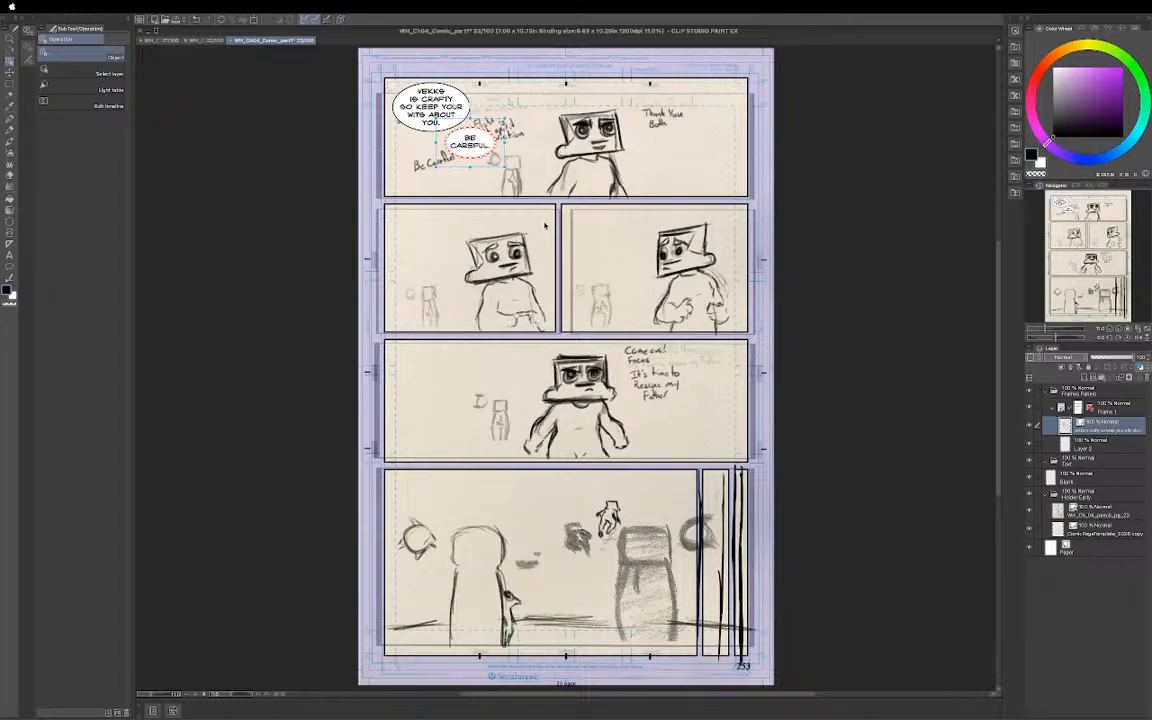
# Add balloon tails linking the first balloon to "BE CAREFUL." and pointing "BE CAREFUL." at the small background figure, redrawing the tail as needed
pyautogui.press('t')
pyautogui.press('t')
pyautogui.click(105, 122)
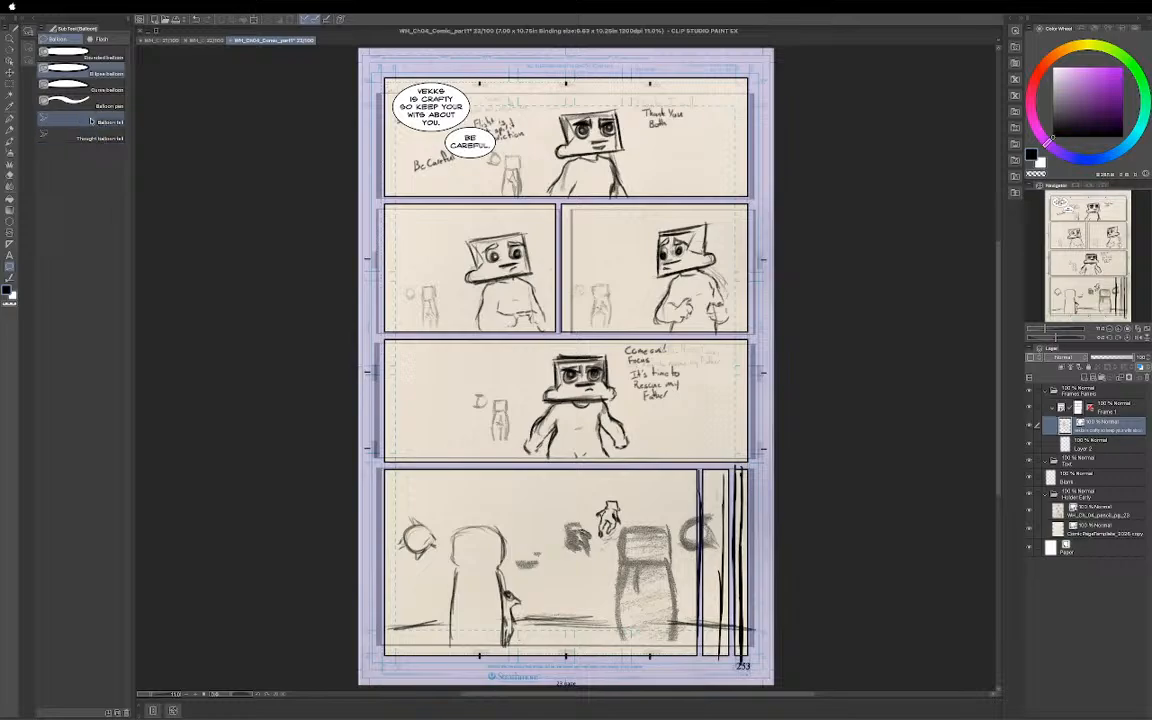
pyautogui.click(92, 122)
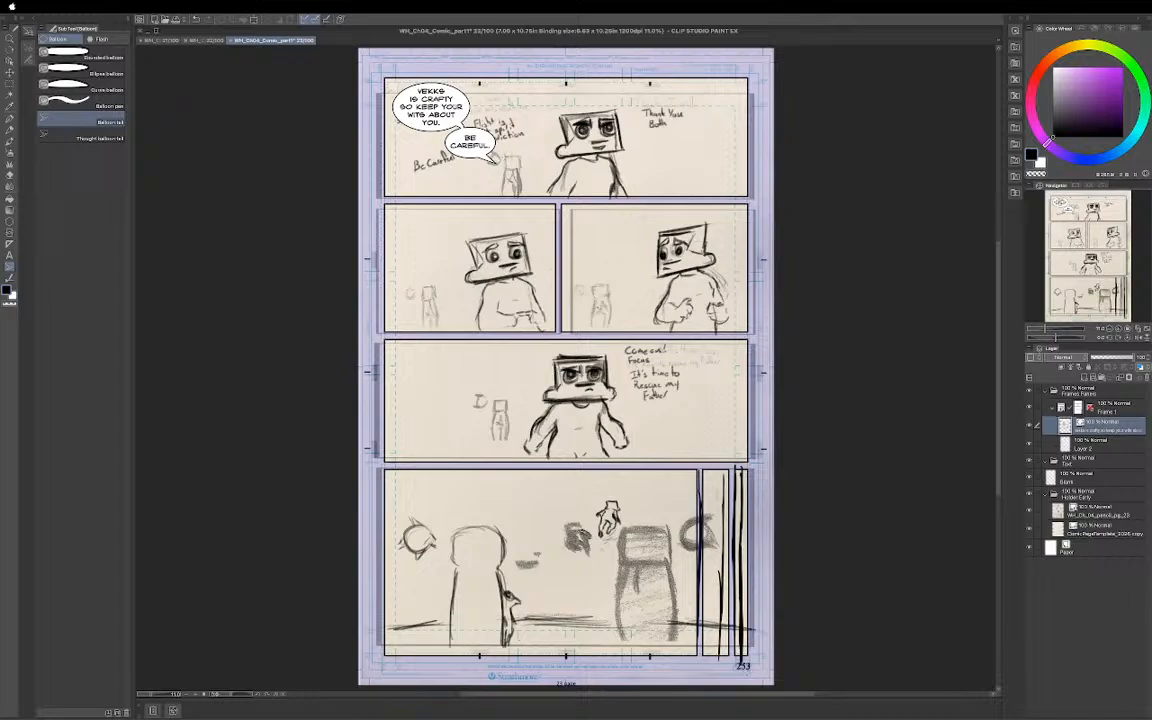
pyautogui.press('super+z')
pyautogui.moveTo(480, 159); pyautogui.dragTo(516, 169)
pyautogui.press('super+z')
pyautogui.moveTo(478, 138); pyautogui.dragTo(538, 145)
# Move the lettered balloon layer from the frame folder into the Text folder and make the Blank layer active
pyautogui.moveTo(1090, 428); pyautogui.dragTo(1085, 466)
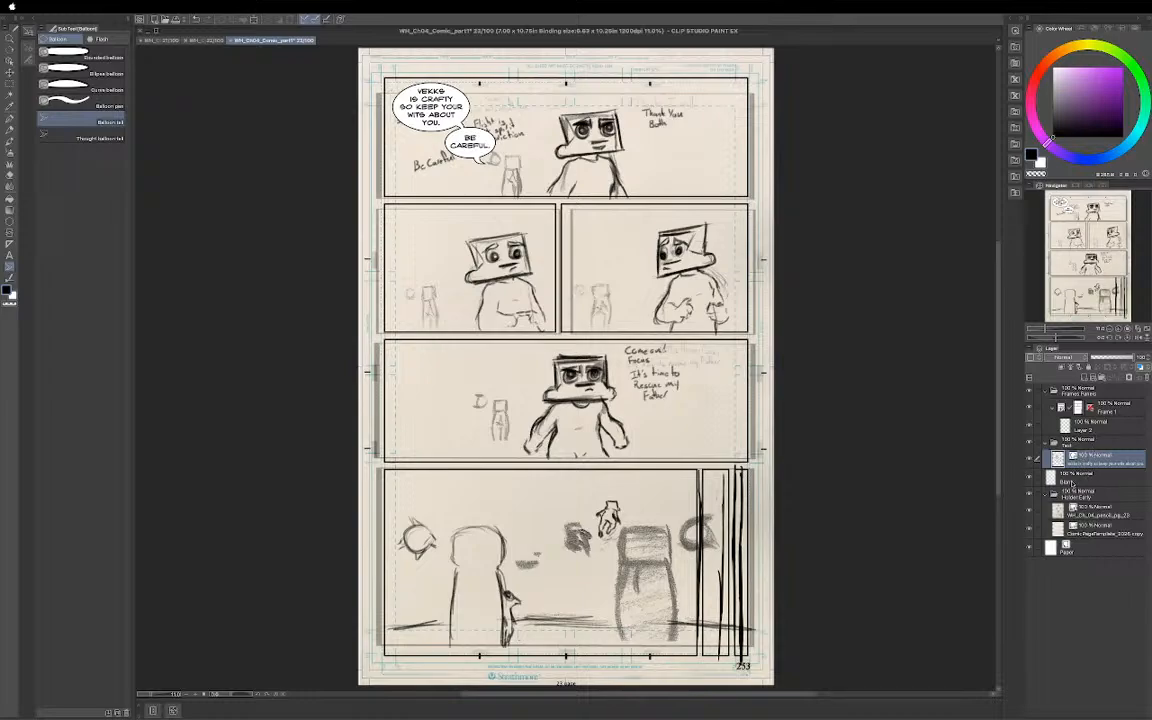
pyautogui.click(1067, 482)
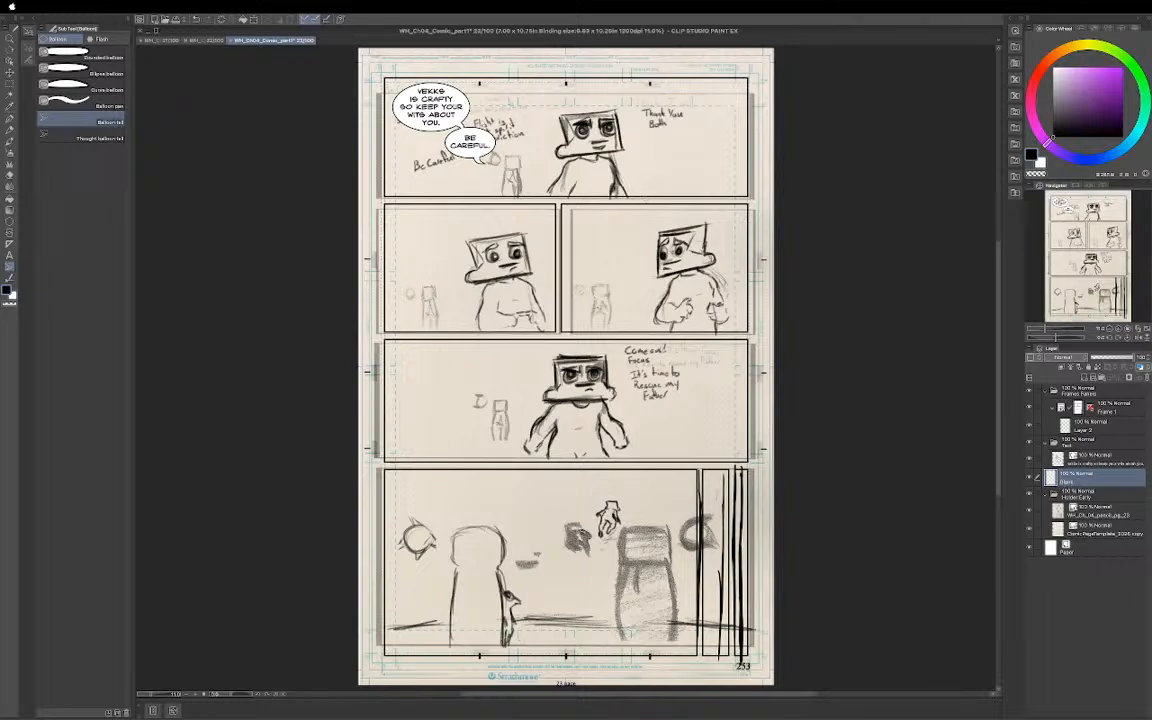
# Draw an ellipse balloon over the first panel's right-hand pencilled dialogue and letter it "THANK YOU BOTH." on two lines
pyautogui.click(100, 74)
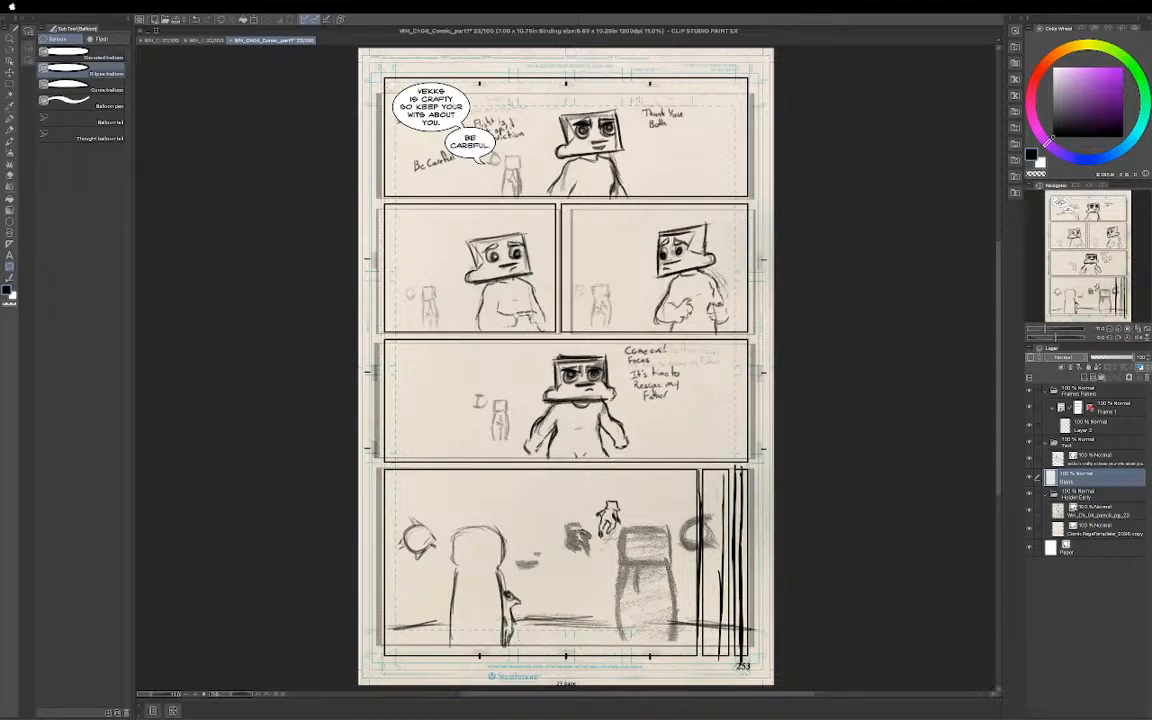
pyautogui.moveTo(632, 100); pyautogui.dragTo(706, 139)
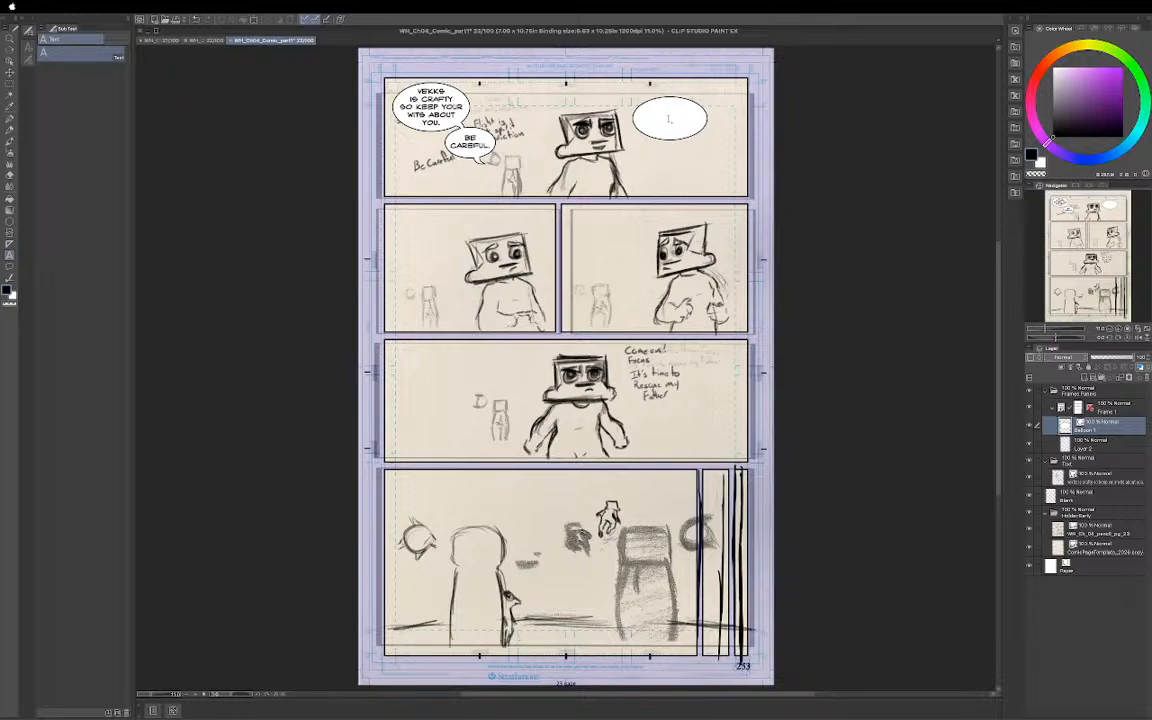
pyautogui.click(669, 120)
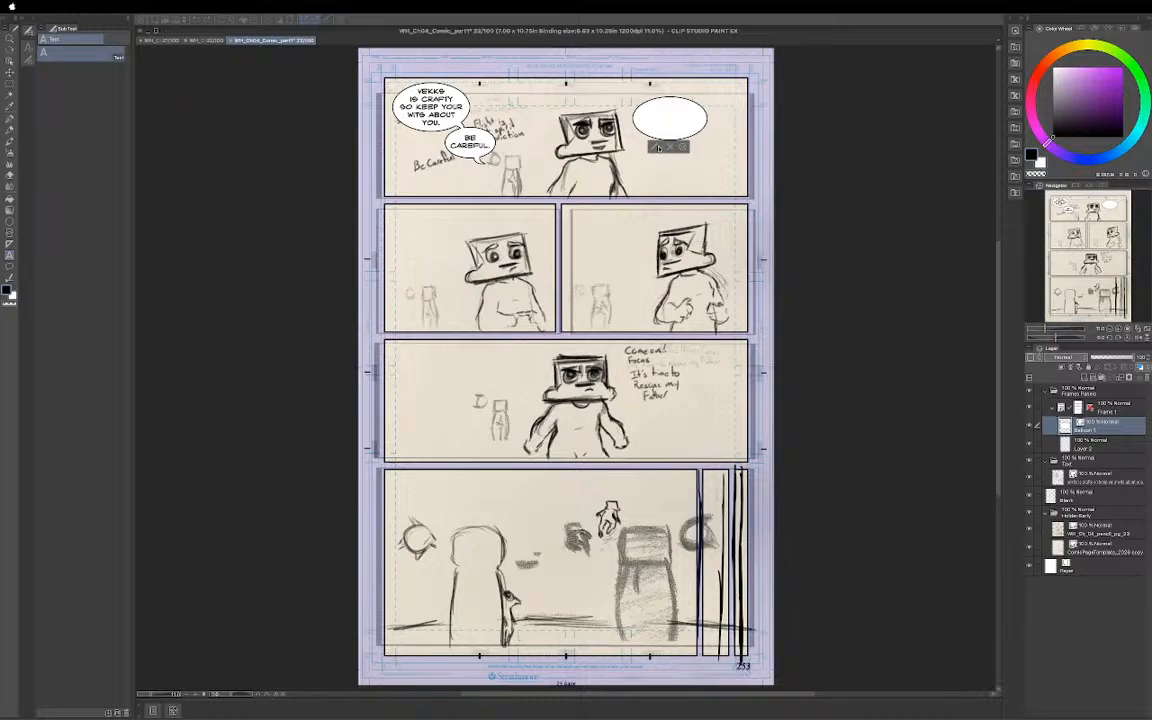
pyautogui.write('THANK YOU')
pyautogui.press('Return')
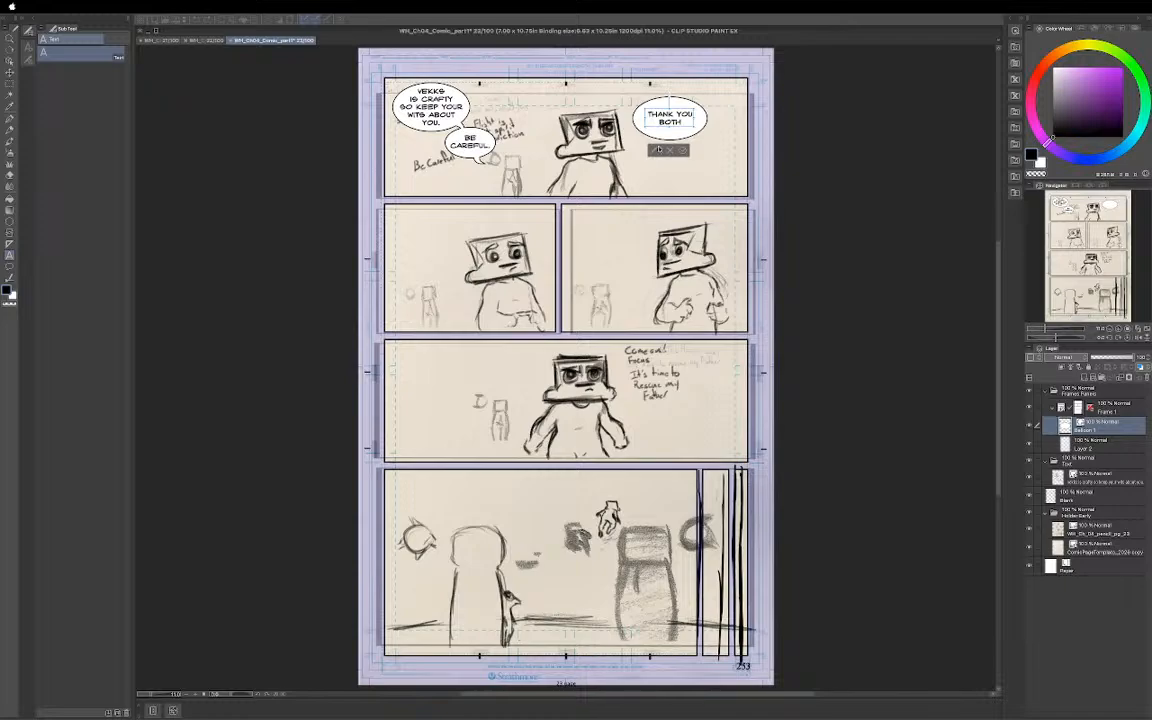
pyautogui.write('.')
pyautogui.click(681, 151)
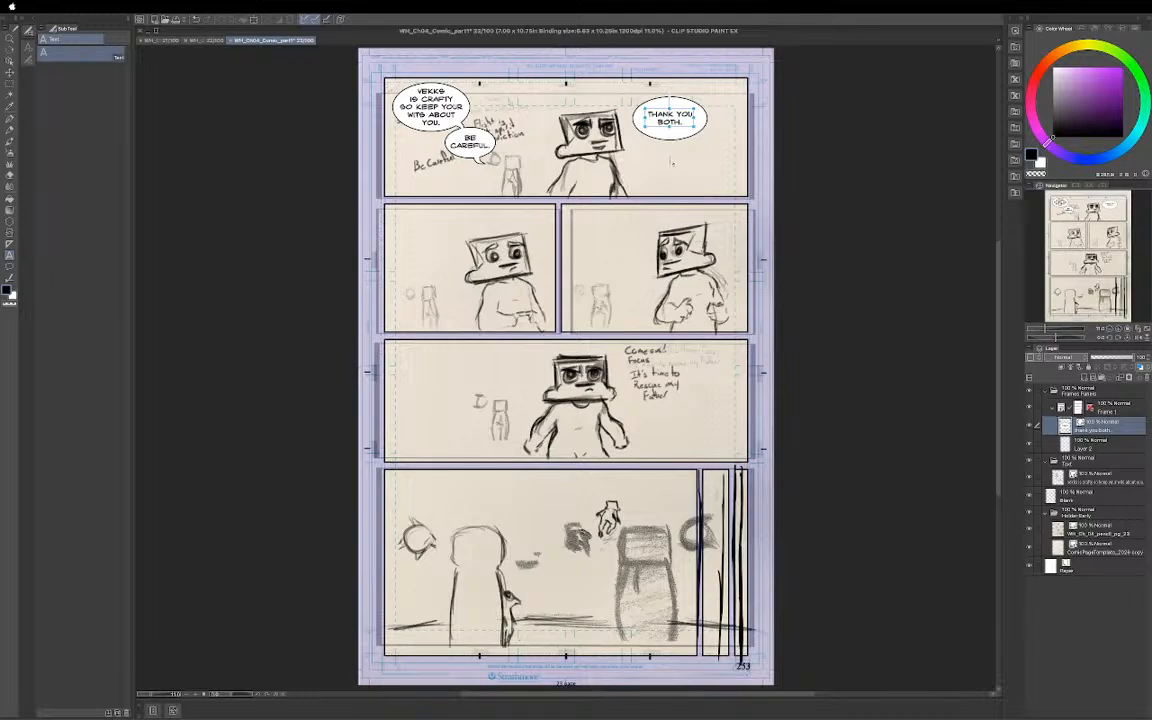
# Scale down the "THANK YOU BOTH." balloon with its lettering and nudge it slightly down and to the right
pyautogui.press('o')
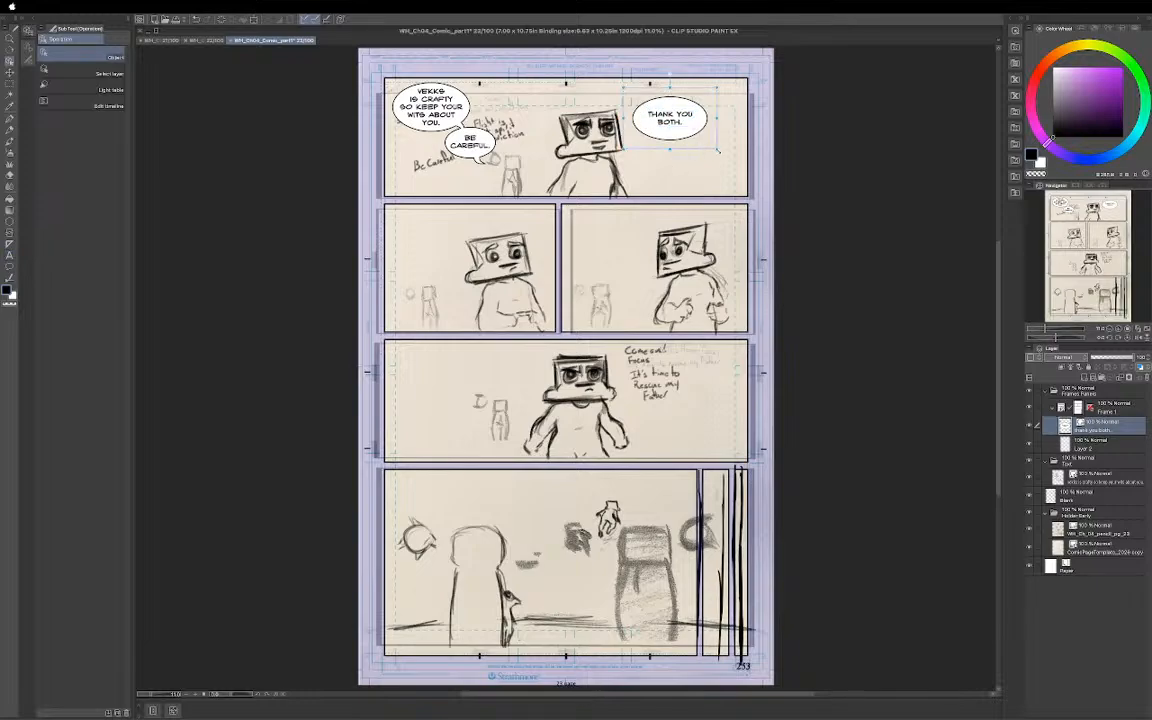
pyautogui.moveTo(718, 150); pyautogui.dragTo(694, 132)
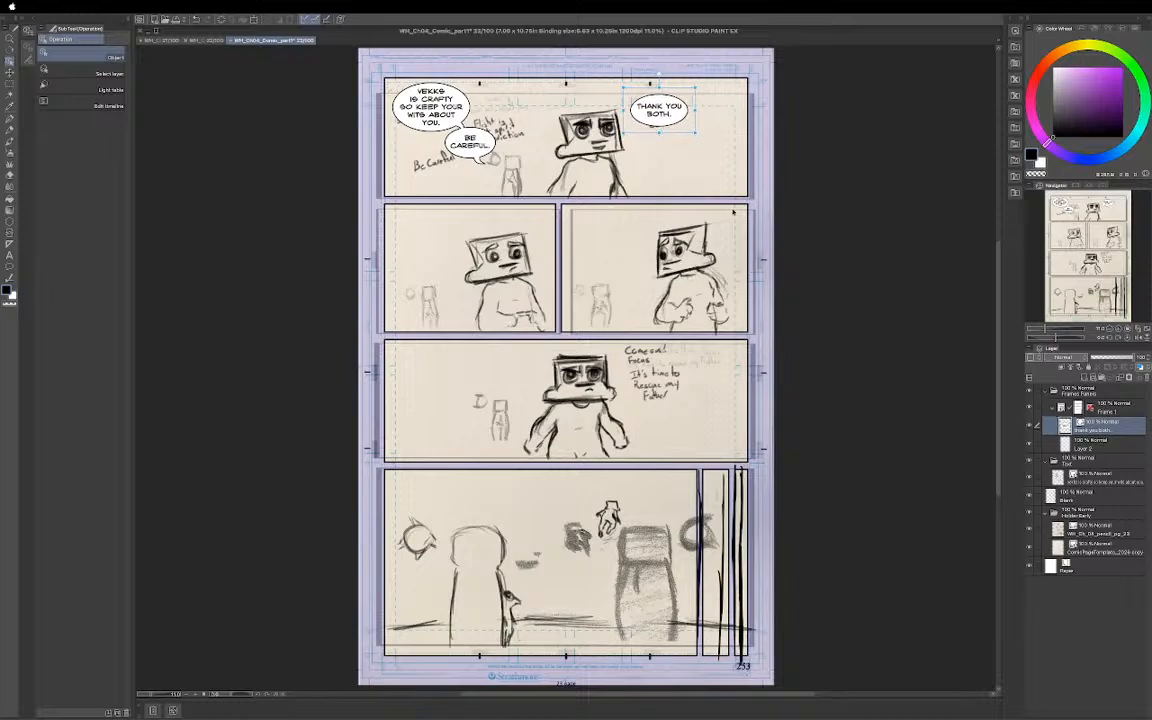
pyautogui.press('Down')
pyautogui.press('Down')
pyautogui.press('Down')
pyautogui.press('Down')
pyautogui.press('Down')
pyautogui.press('Down')
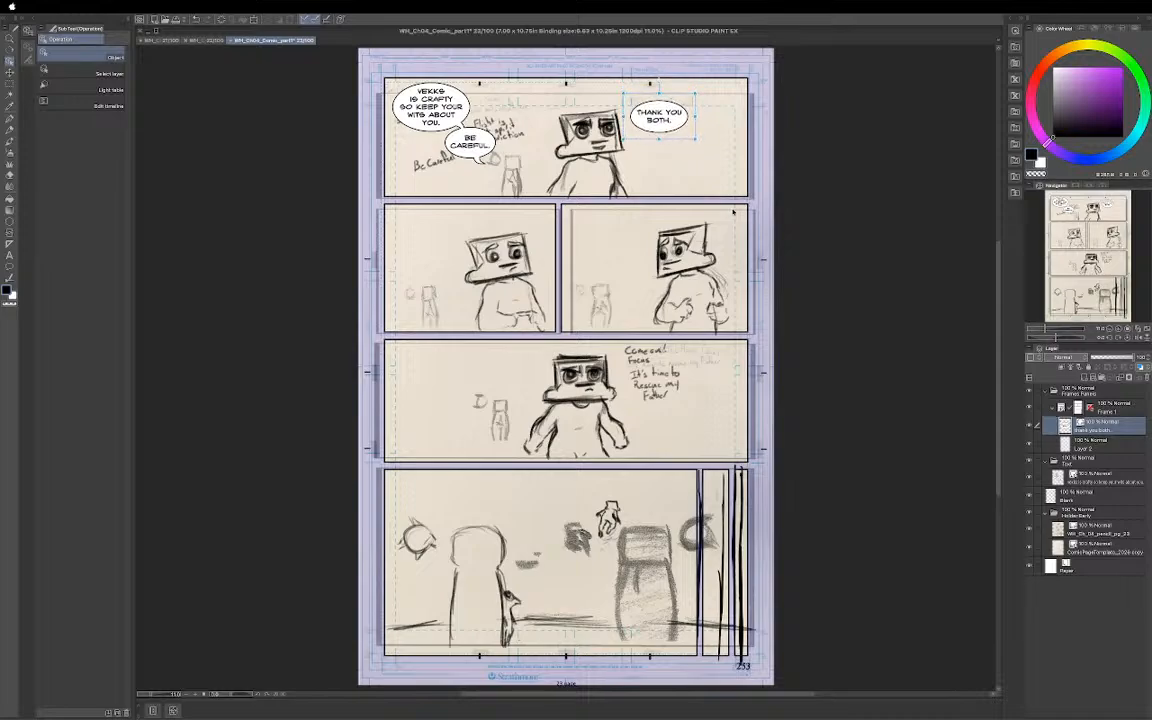
pyautogui.press('Right')
pyautogui.press('Right')
pyautogui.press('Right')
pyautogui.press('Right')
pyautogui.press('Right')
pyautogui.press('Right')
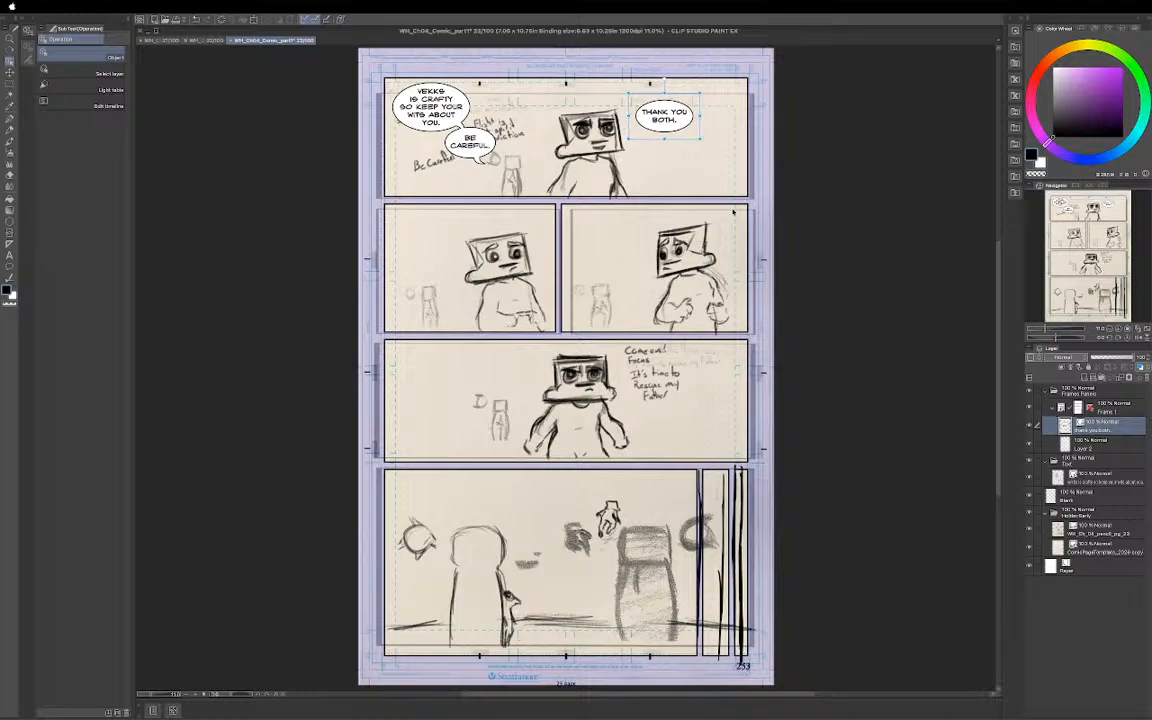
pyautogui.press('Left')
pyautogui.press('Left')
pyautogui.press('Left')
pyautogui.press('Left')
pyautogui.press('Left')
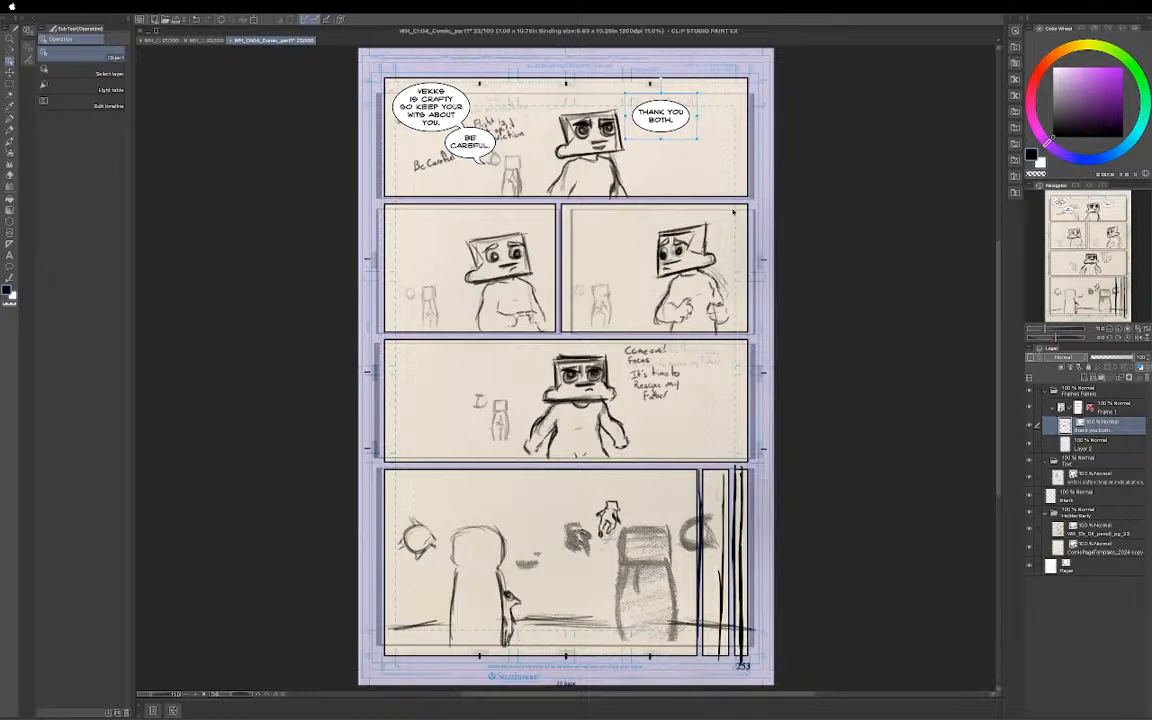
pyautogui.press('Right')
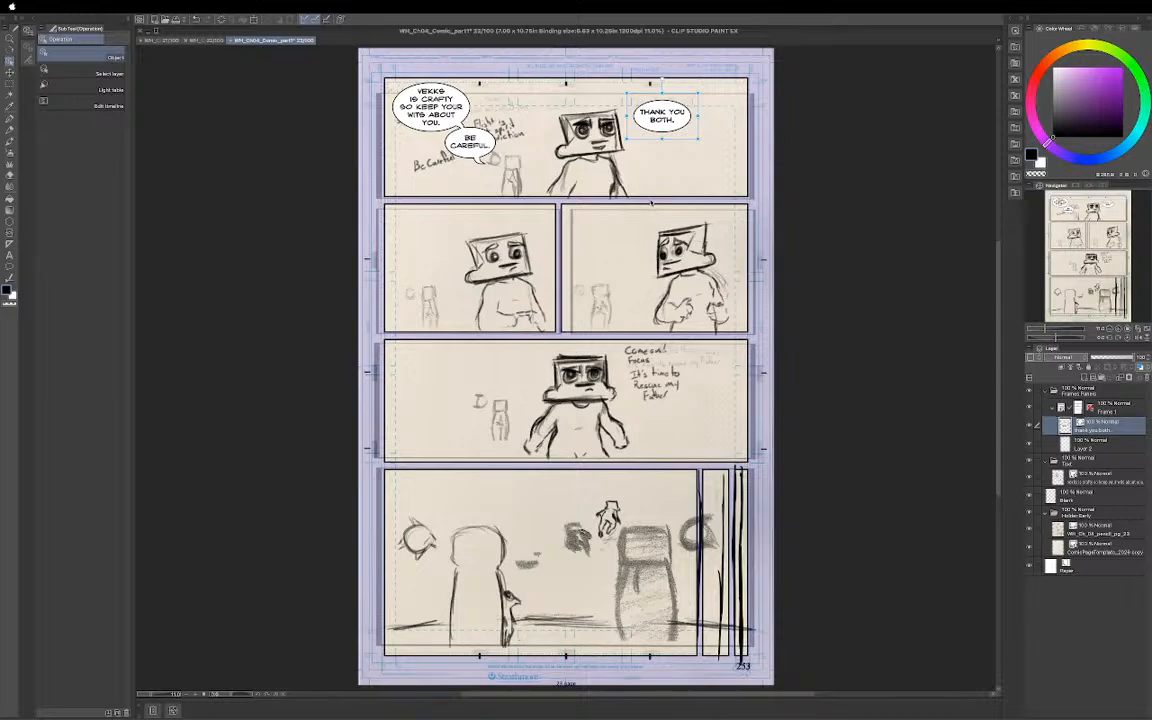
# Add a balloon tail to "THANK YOU BOTH." pointing down-left towards the box-headed character
pyautogui.press('t')
pyautogui.press('t')
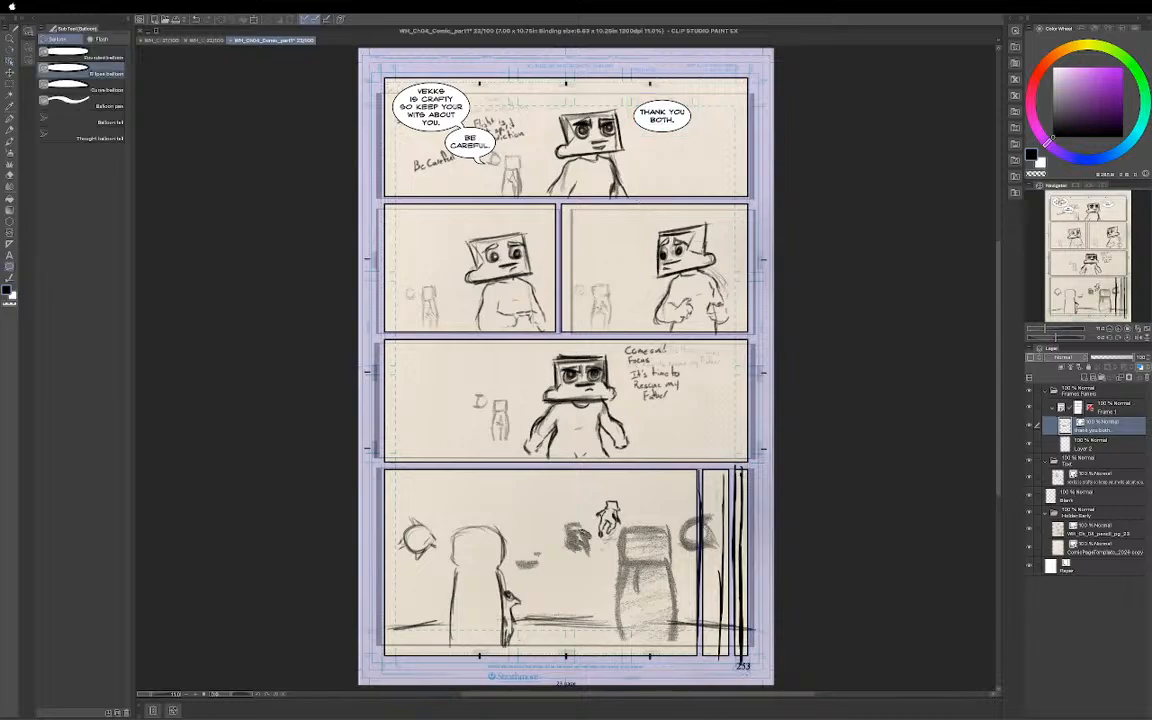
pyautogui.click(92, 122)
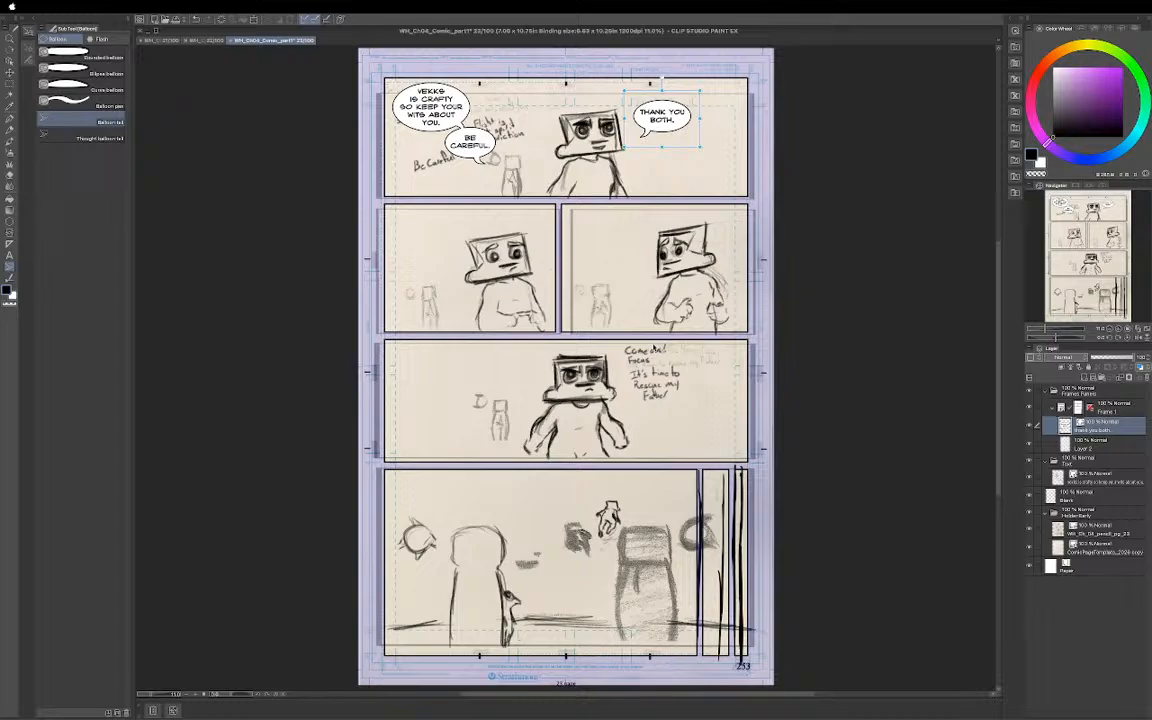
# Save the page and collapse the Frames Panels and Text layer folders
pyautogui.press('super+s')
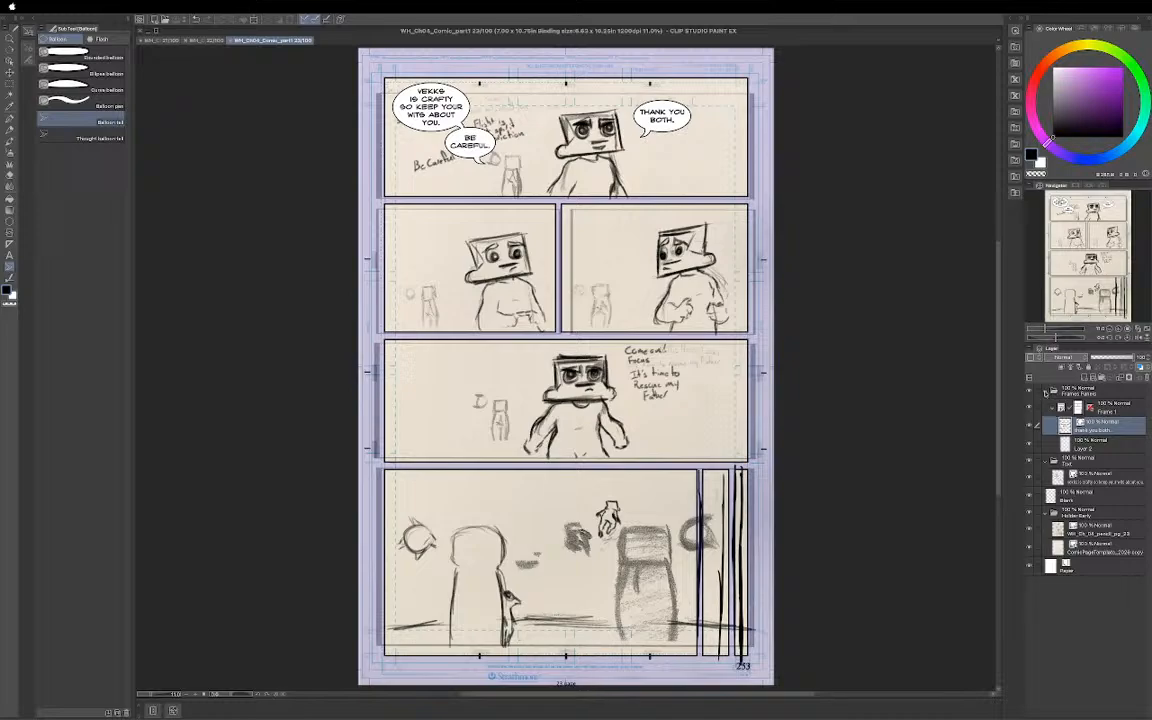
pyautogui.click(1046, 392)
pyautogui.click(1046, 407)
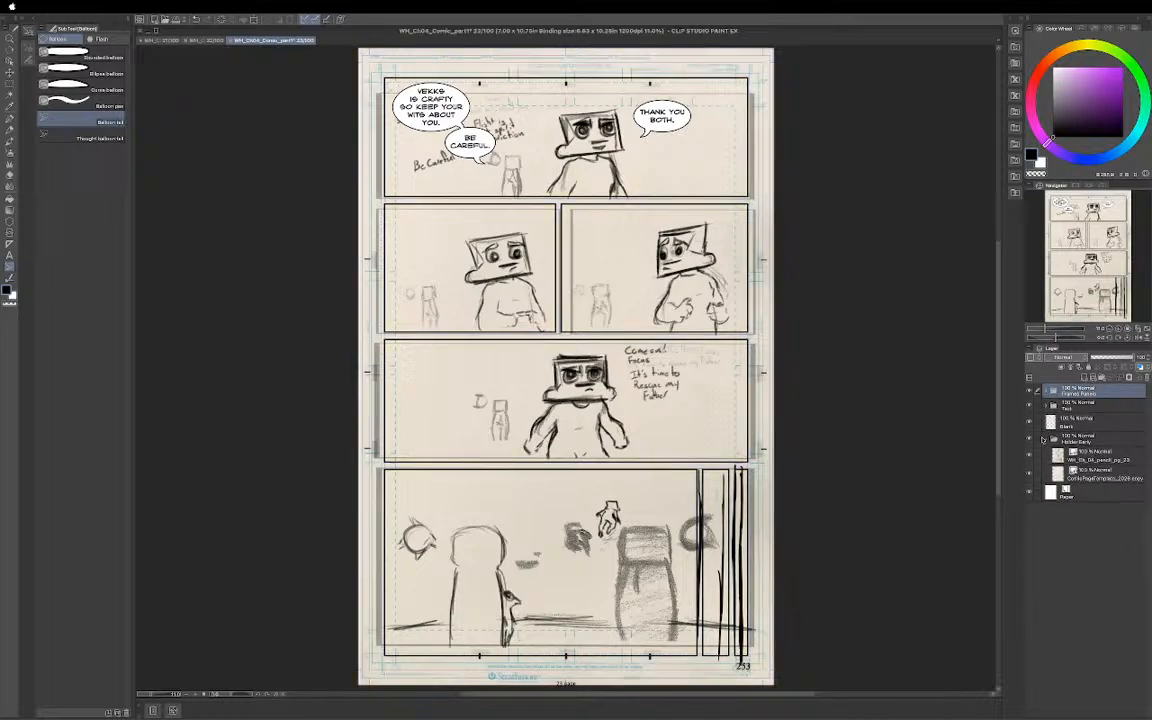
# Toggle the visibility of the comic page template layer, leaving it shown, and save the page
pyautogui.click(1085, 477)
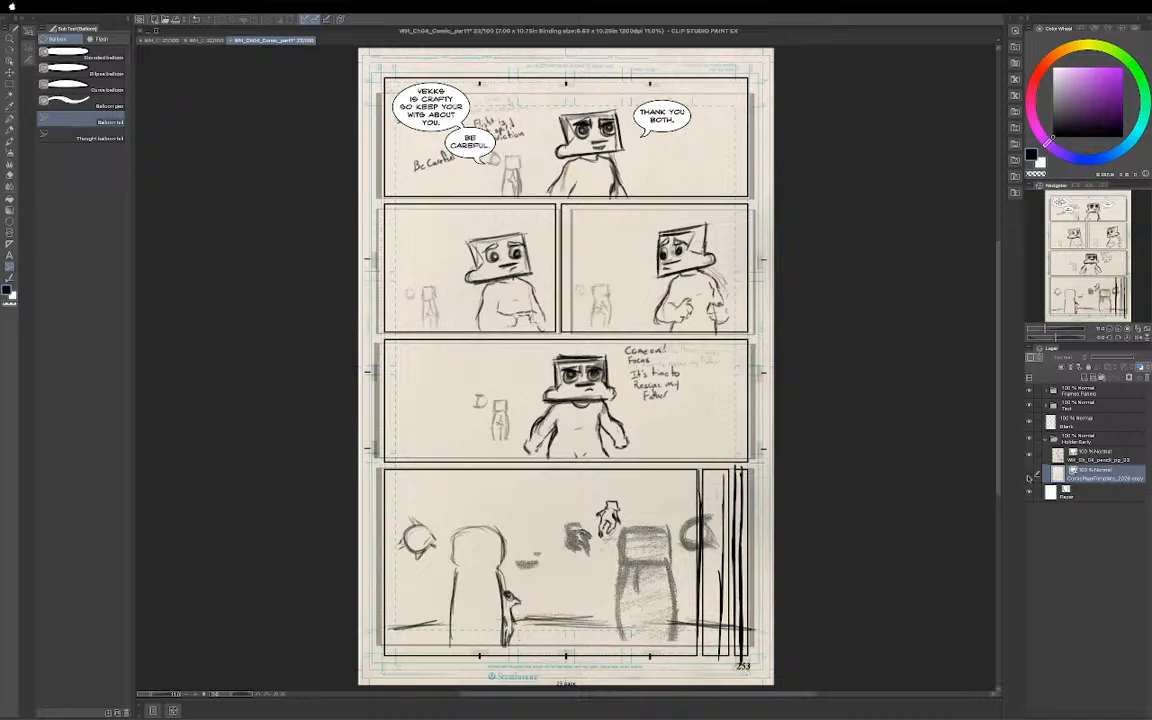
pyautogui.click(1029, 476)
pyautogui.click(1029, 476)
pyautogui.click(1029, 475)
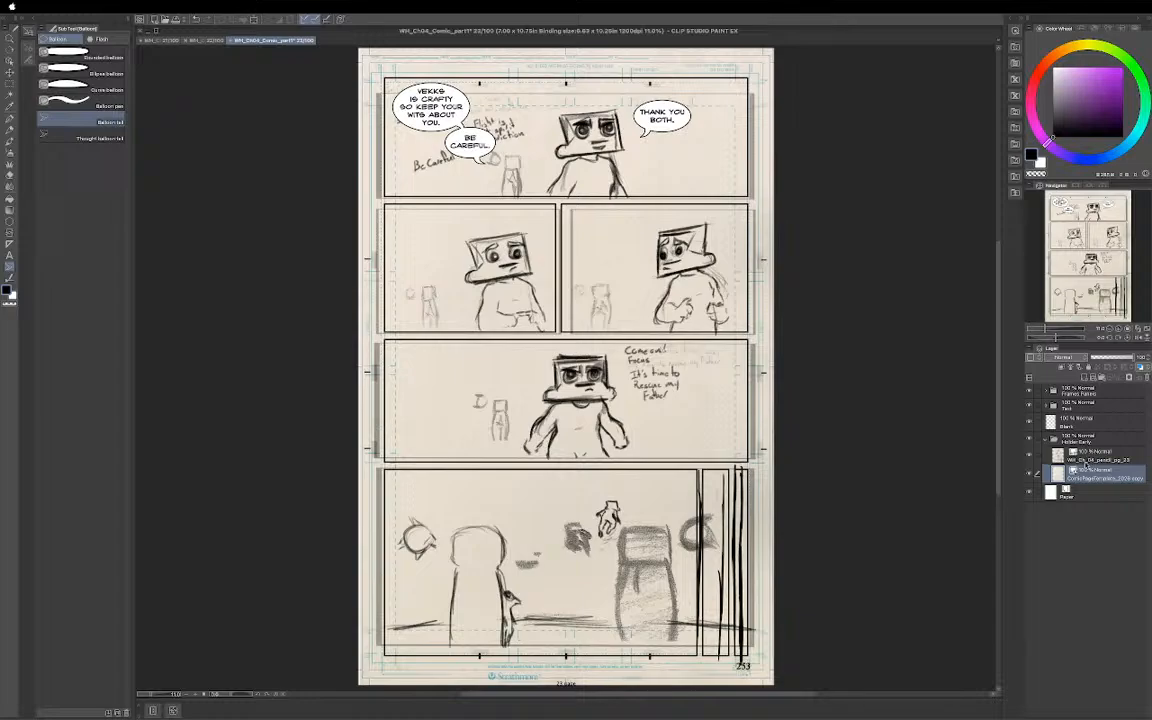
pyautogui.hotkey('ctrl', 's')
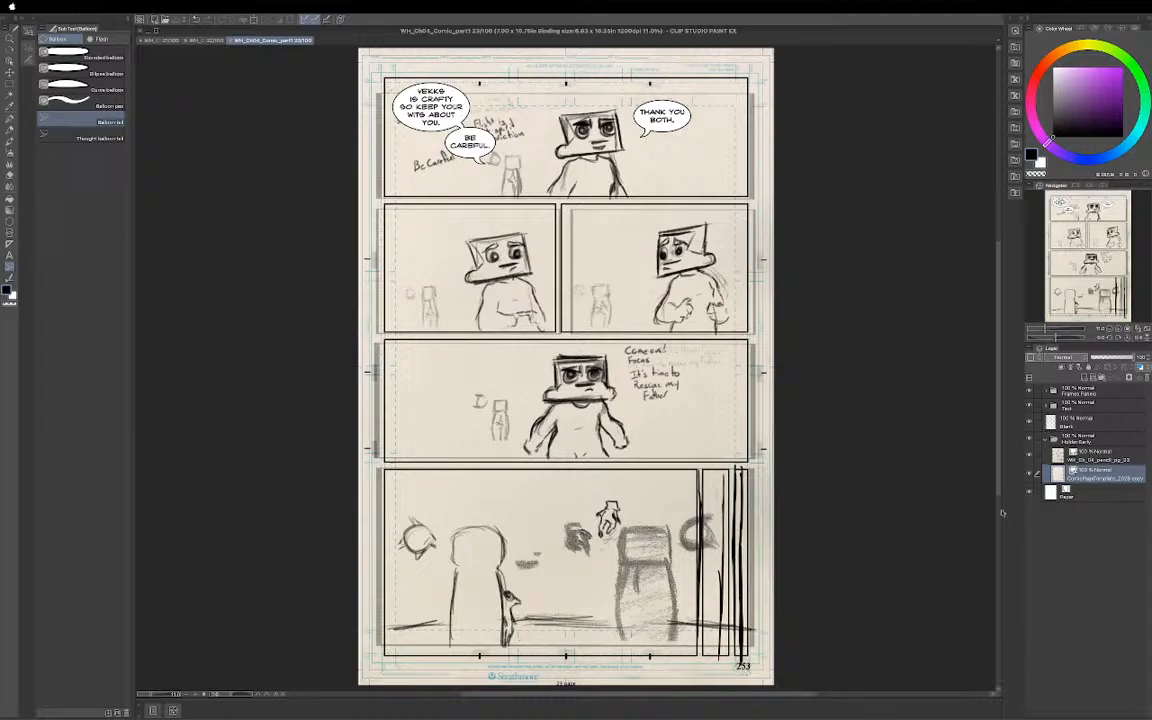
# Narrow the document window by pulling its right edge away from the palettes
pyautogui.moveTo(1003, 519); pyautogui.dragTo(943, 511)
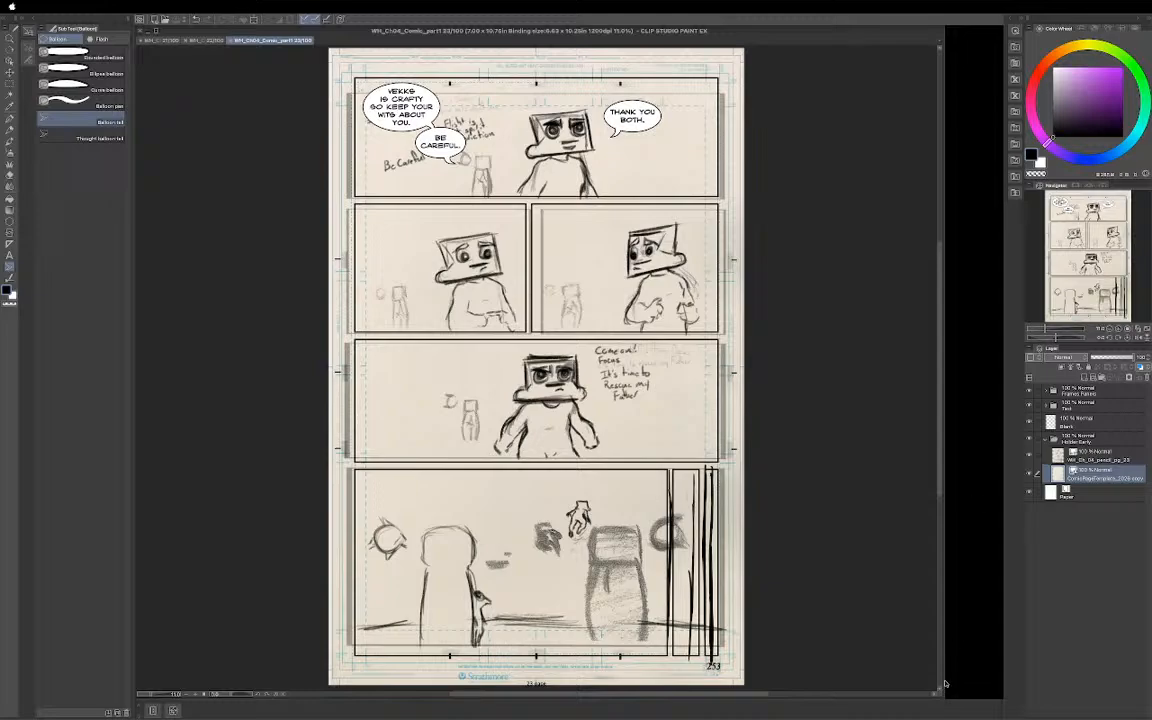
pyautogui.moveTo(943, 680)
pyautogui.mouseDown()
pyautogui.moveTo(884, 680)
pyautogui.moveTo(933, 675)
pyautogui.moveTo(940, 660)
pyautogui.mouseUp()
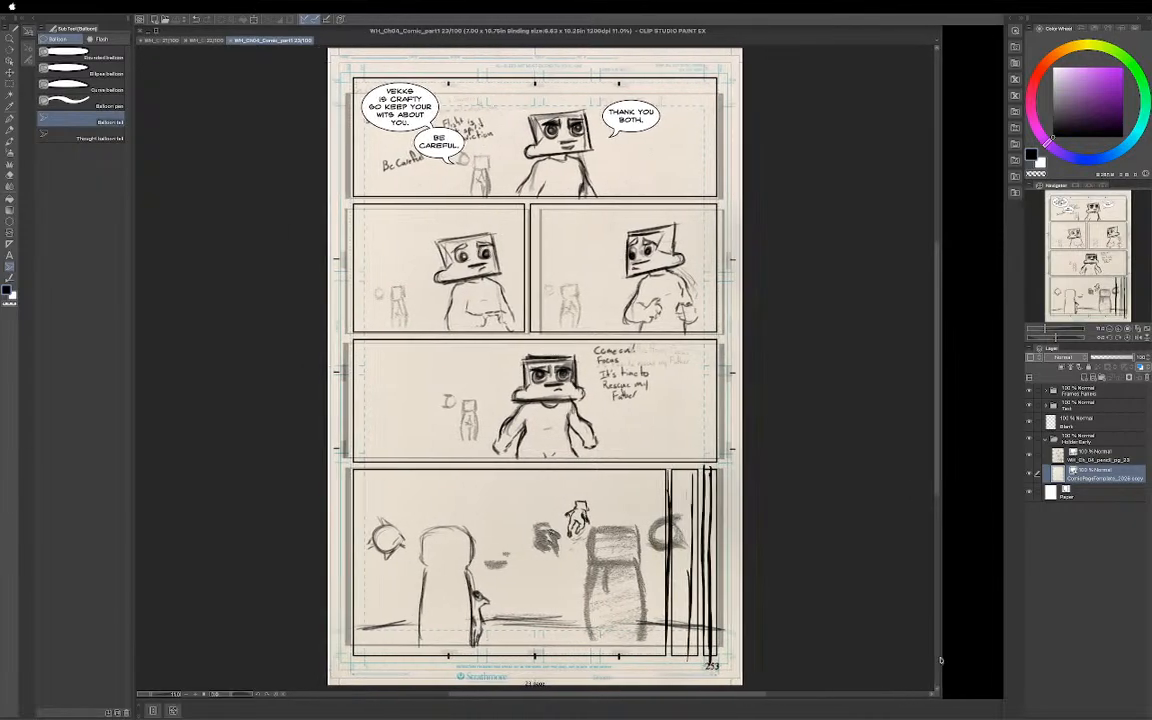